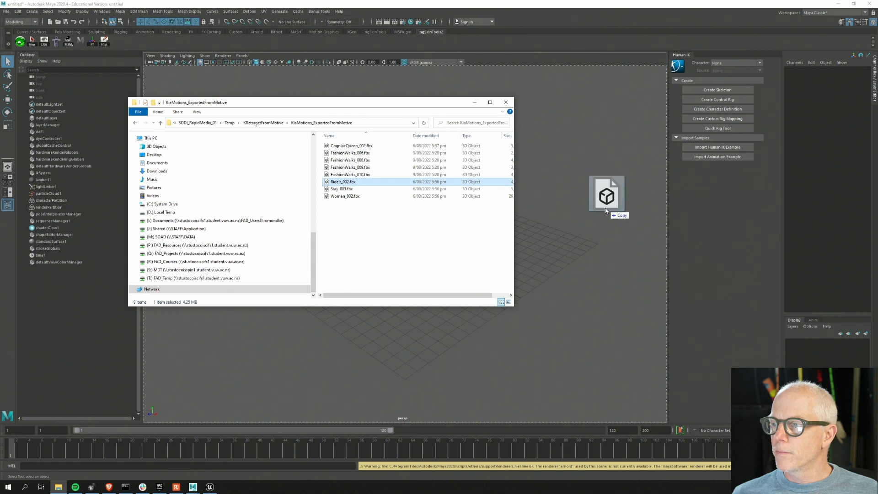
# Import RideIt_002.fbx into the scene, then select its root node and expand the full joint hierarchy beneath it
pyautogui.click(476, 103)
pyautogui.keyDown('alt'); pyautogui.moveTo(165, 200); pyautogui.dragTo(329, 254); pyautogui.keyUp('alt')
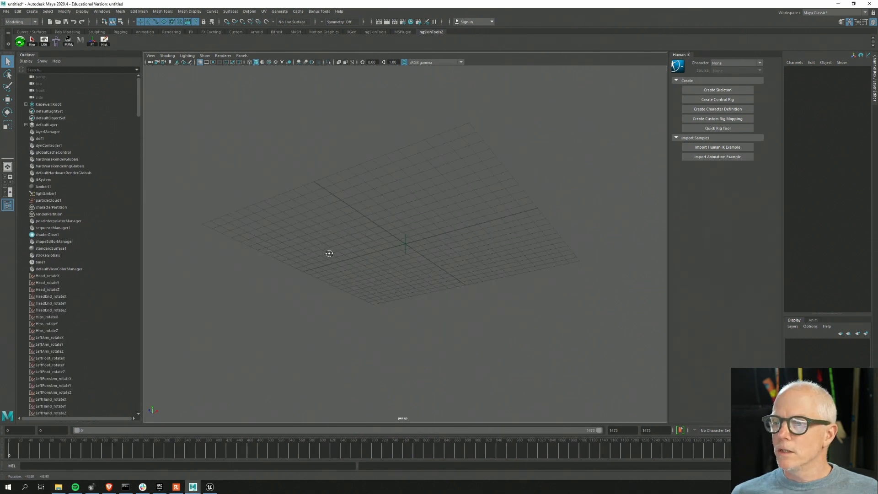
pyautogui.click(49, 105)
pyautogui.click(26, 105)
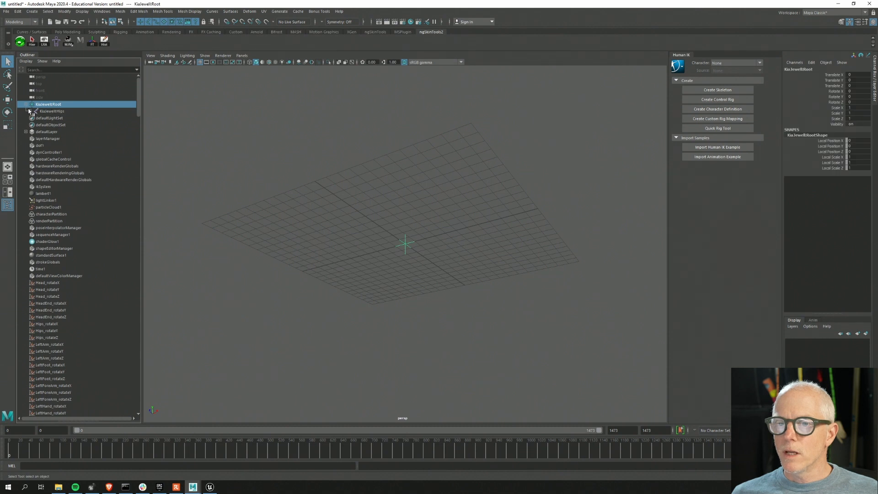
pyautogui.keyDown('shift'); pyautogui.click(30, 111); pyautogui.keyUp('shift')
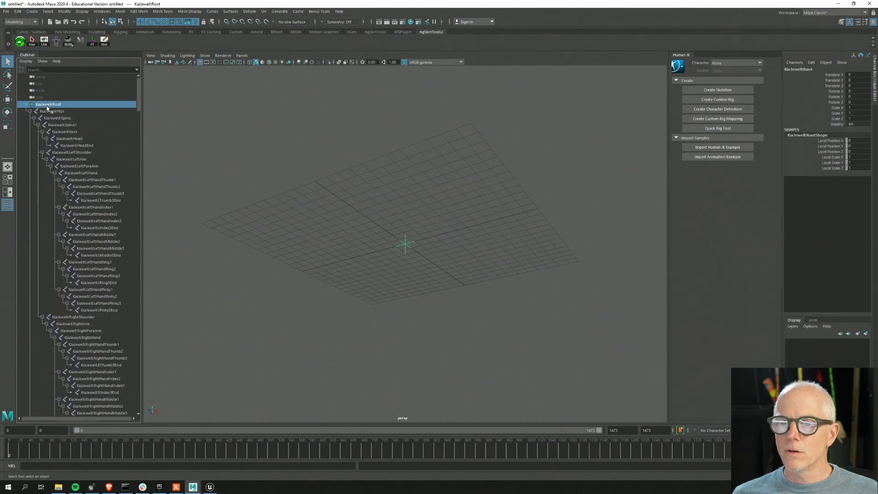
# Frame the whole imported skeleton and scrub through the timeline to check its motion
pyautogui.keyDown('alt'); pyautogui.moveTo(372, 182); pyautogui.dragTo(446, 206); pyautogui.keyUp('alt')
pyautogui.keyDown('alt'); pyautogui.moveTo(501, 207); pyautogui.dragTo(108, 172, button='right'); pyautogui.keyUp('alt')
pyautogui.keyDown('alt'); pyautogui.moveTo(485, 196); pyautogui.dragTo(443, 280, button='middle'); pyautogui.keyUp('alt')
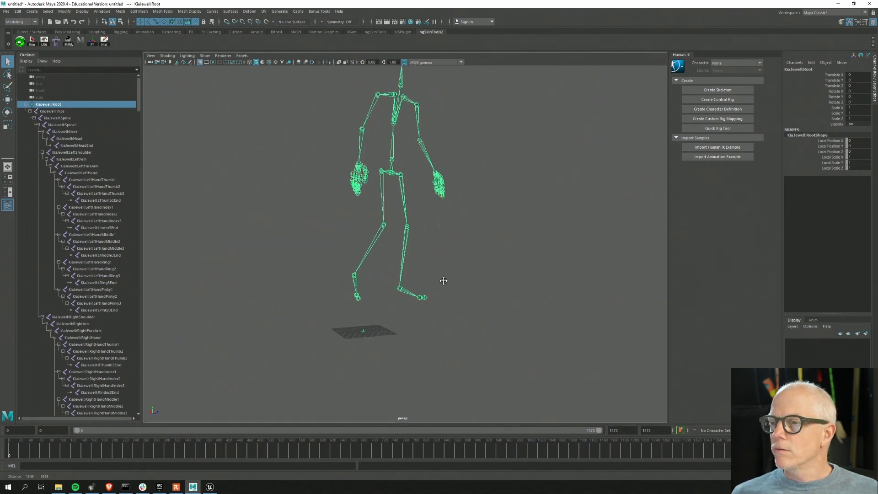
pyautogui.keyDown('alt'); pyautogui.moveTo(444, 280); pyautogui.dragTo(383, 251, button='right'); pyautogui.keyUp('alt')
pyautogui.keyDown('alt'); pyautogui.moveTo(437, 232); pyautogui.dragTo(426, 252, button='middle'); pyautogui.keyUp('alt')
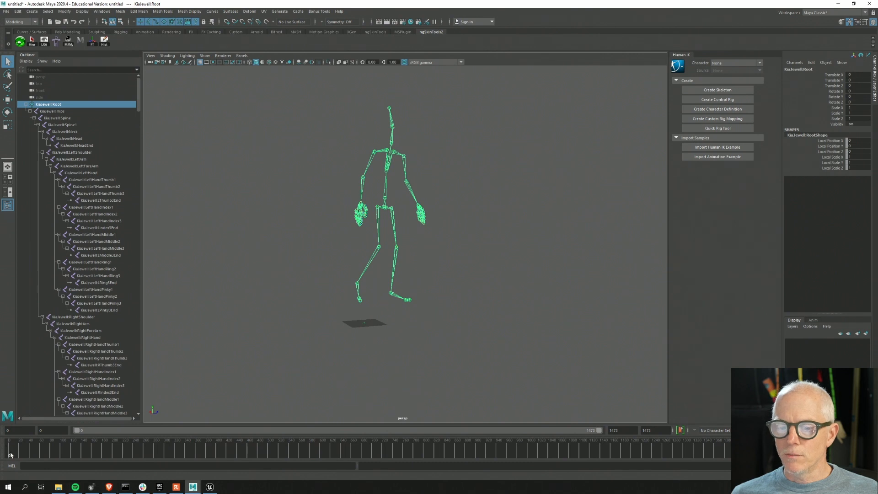
pyautogui.moveTo(9, 453)
pyautogui.mouseDown()
pyautogui.moveTo(202, 453)
pyautogui.moveTo(362, 439)
pyautogui.mouseUp()
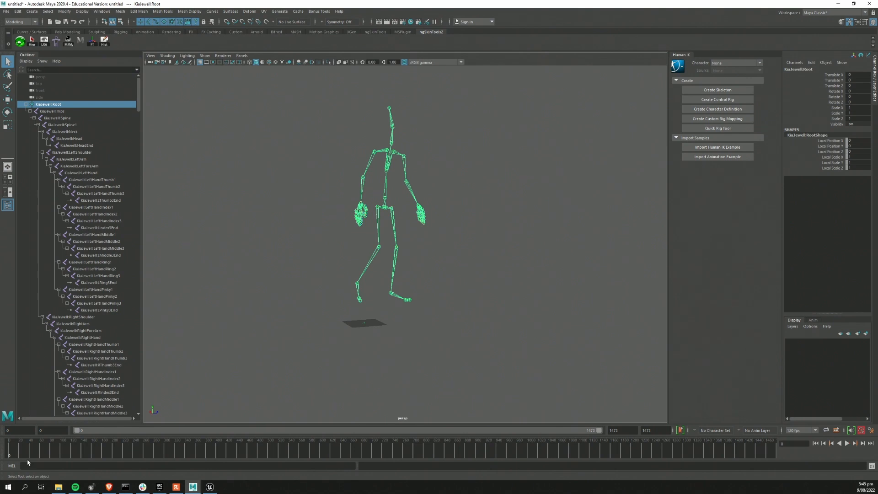
# Open the Script Editor with a larger code area and run wip_boneGeo.py's imports and function definitions, through create_shader
pyautogui.click(870, 466)
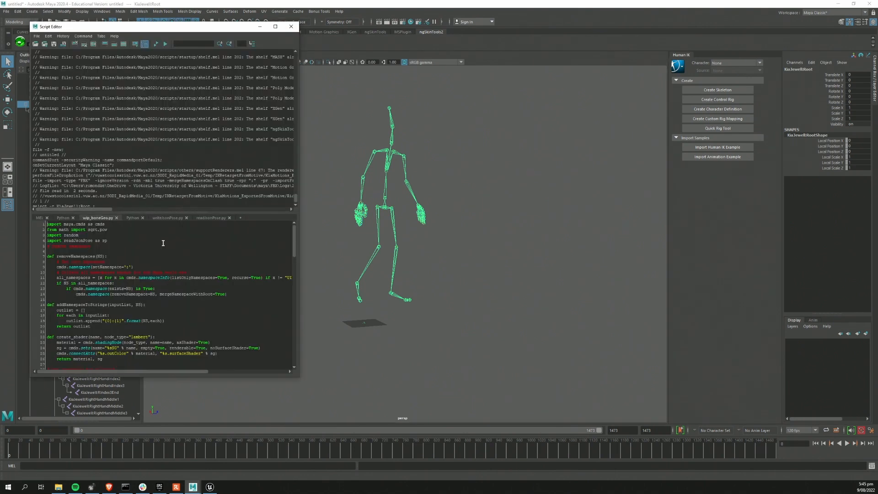
pyautogui.moveTo(132, 212); pyautogui.dragTo(147, 98)
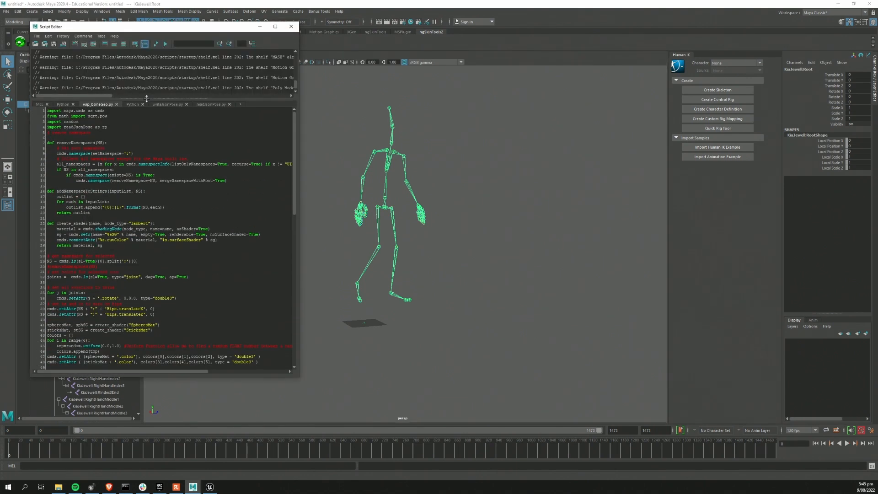
pyautogui.hotkey('ctrl', 'Return')
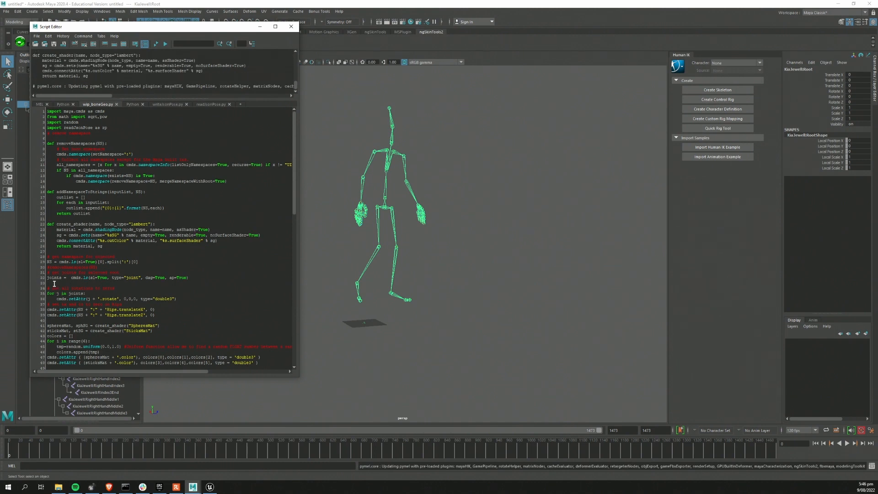
# Run the script lines that get the selected root's namespace and joints and set all joint rotations to 0
pyautogui.moveTo(49, 278); pyautogui.dragTo(202, 276)
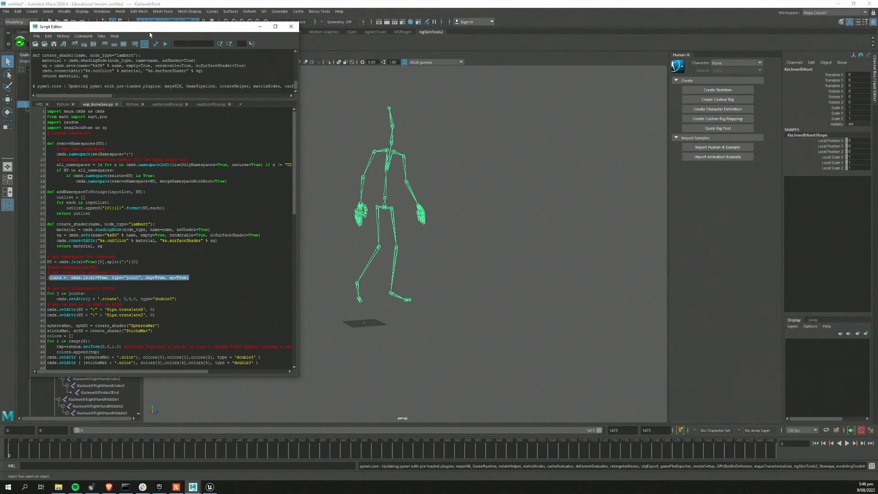
pyautogui.moveTo(148, 26); pyautogui.dragTo(308, 31)
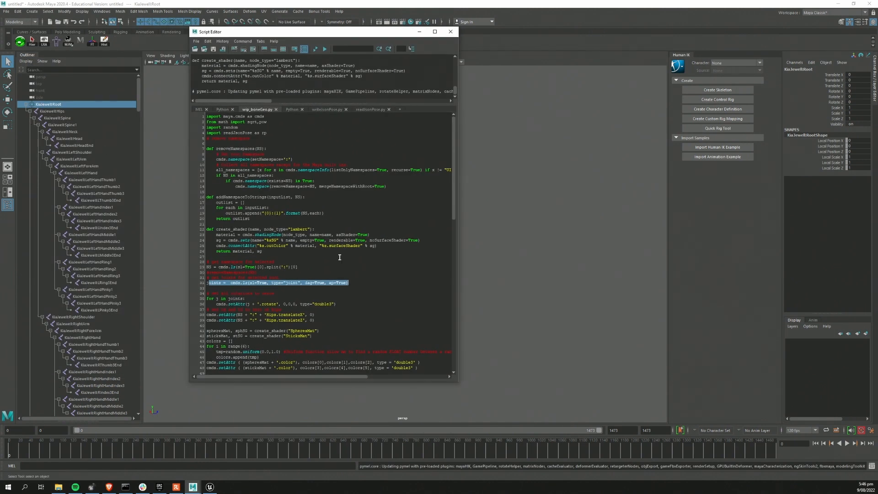
pyautogui.moveTo(207, 288); pyautogui.dragTo(150, 261)
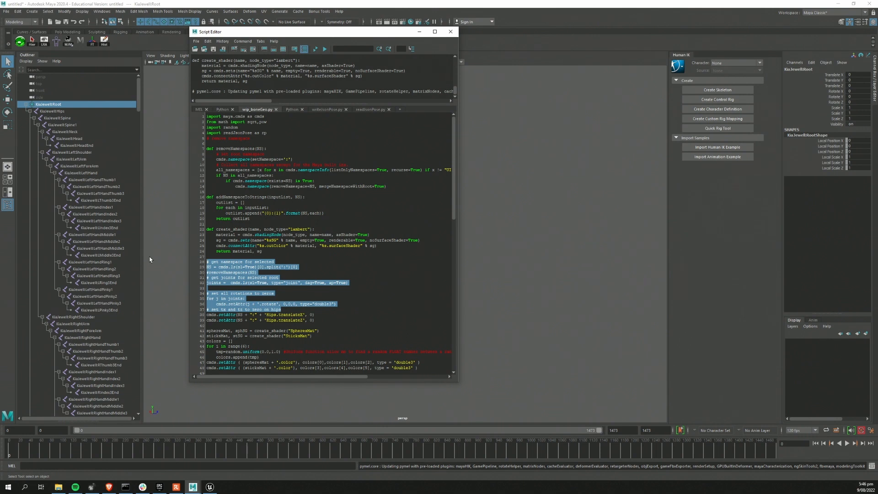
pyautogui.hotkey('ctrl', 'Return')
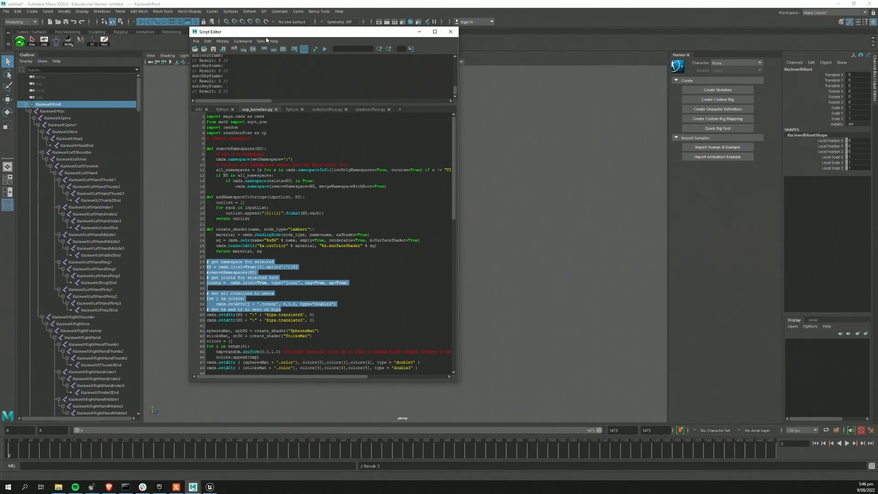
# Run the two setAttr lines that set the Hips' translateX and translateZ to 0
pyautogui.moveTo(339, 32); pyautogui.dragTo(658, 39)
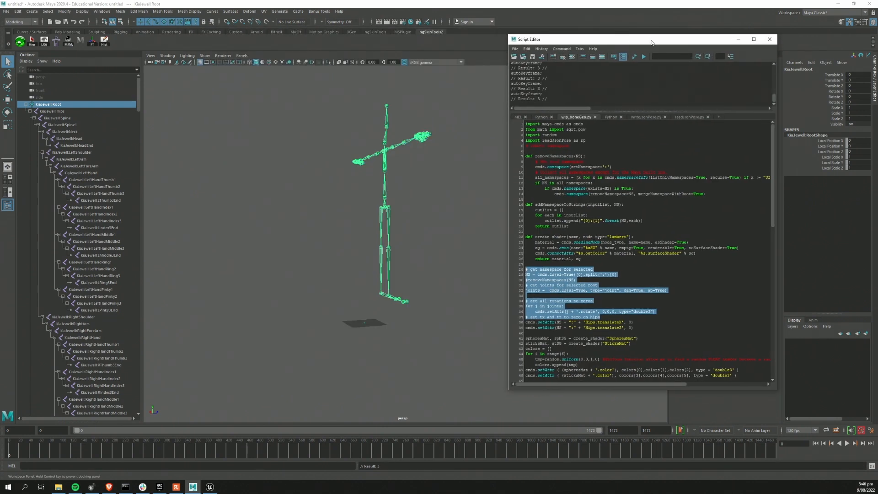
pyautogui.keyDown('alt'); pyautogui.moveTo(488, 205); pyautogui.dragTo(371, 235); pyautogui.keyUp('alt')
pyautogui.press('f')
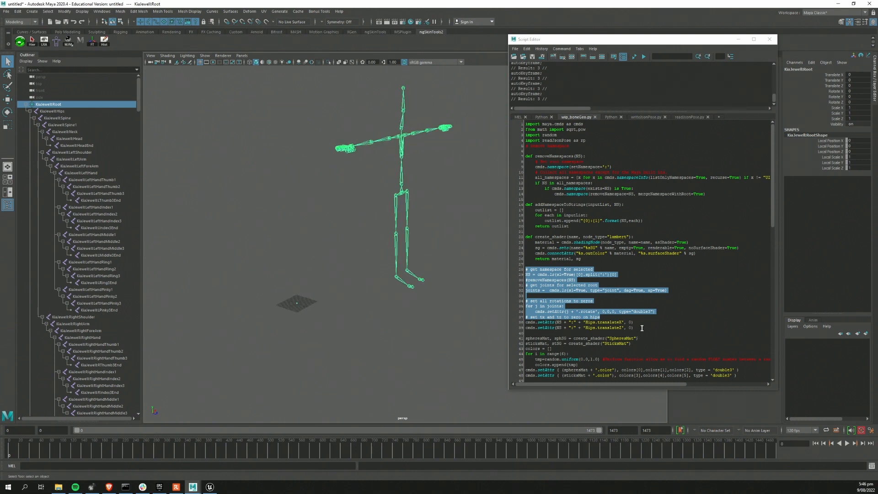
pyautogui.moveTo(641, 328); pyautogui.dragTo(480, 323)
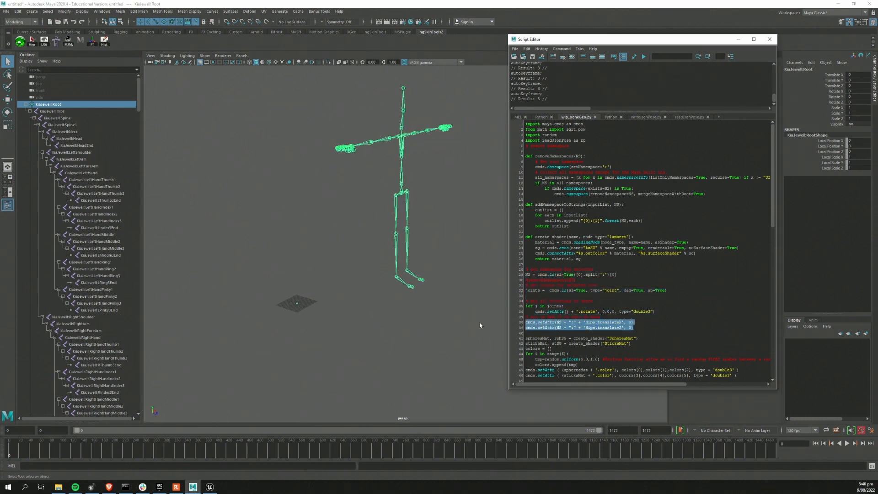
pyautogui.hotkey('ctrl', 'Return')
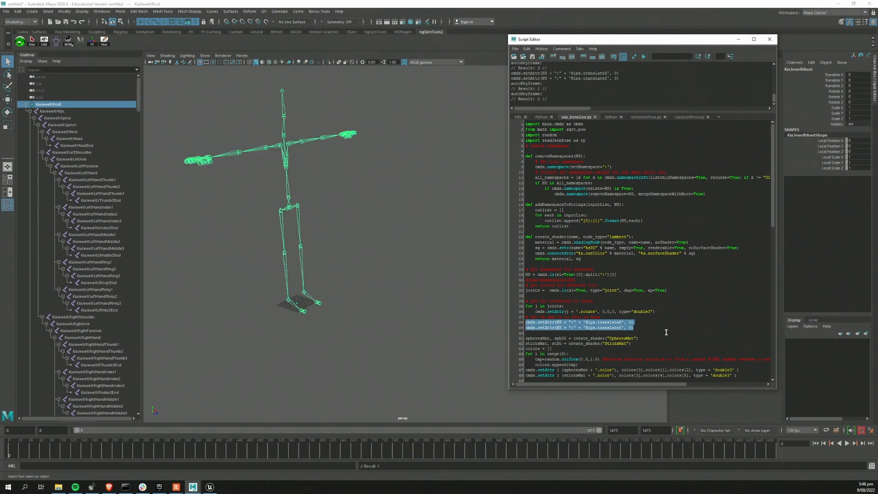
# Run the script block that creates the SpheresMat and SticksMat shaders and assigns them random colors
pyautogui.keyDown('alt'); pyautogui.moveTo(428, 264); pyautogui.dragTo(359, 169); pyautogui.keyUp('alt')
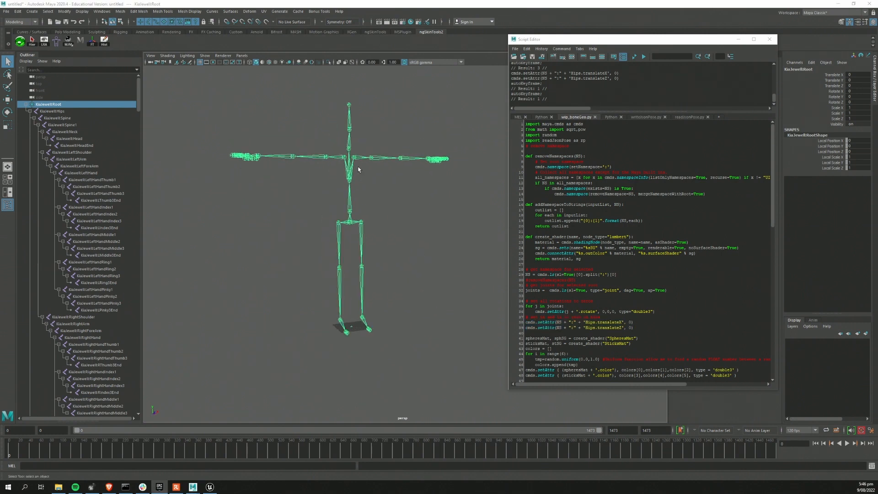
pyautogui.keyDown('alt'); pyautogui.moveTo(411, 241); pyautogui.dragTo(432, 275); pyautogui.keyUp('alt')
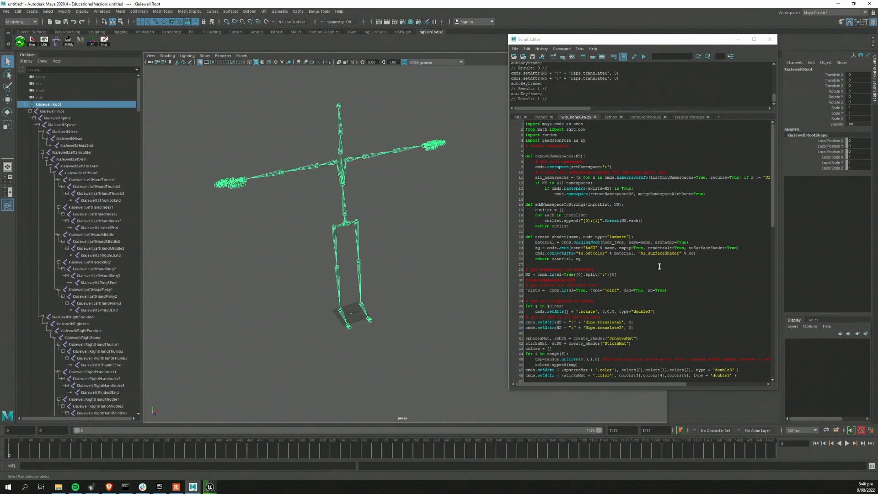
pyautogui.click(547, 263)
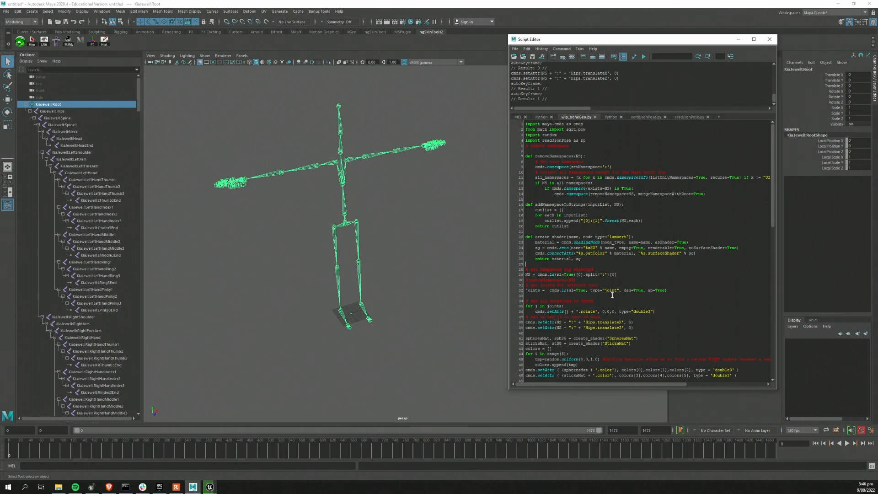
pyautogui.scroll(-5, 693, 319)
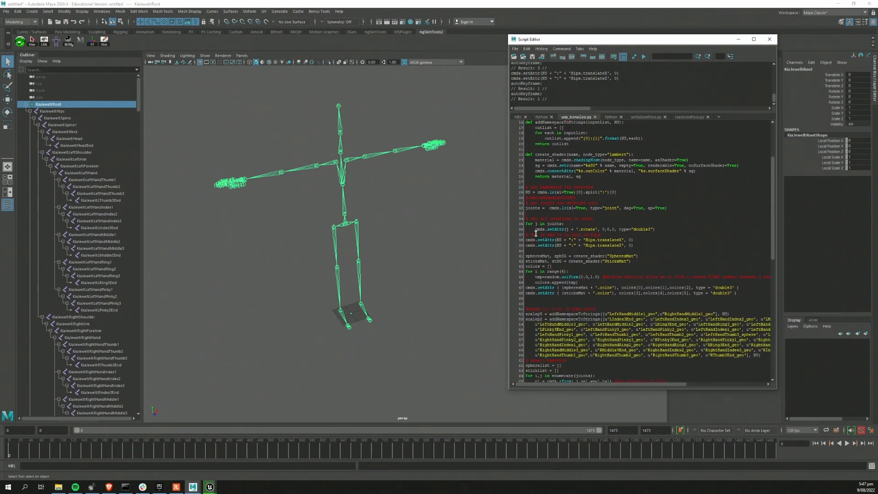
pyautogui.moveTo(647, 247); pyautogui.dragTo(736, 299)
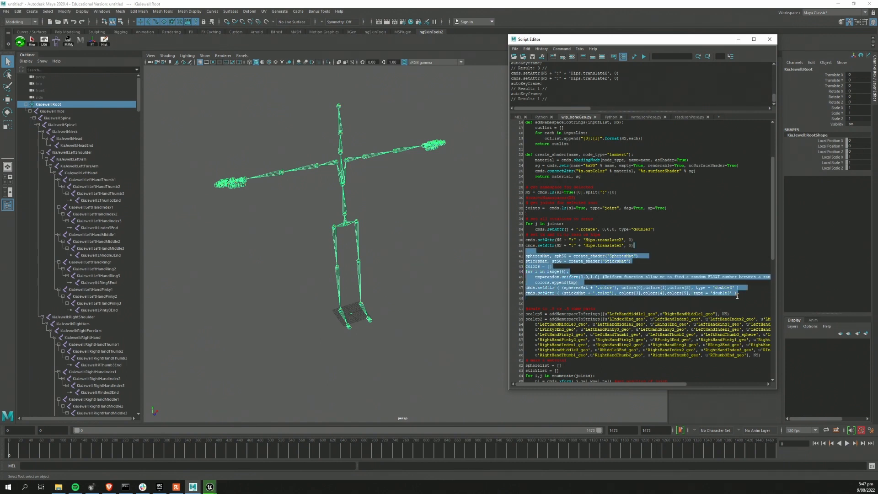
pyautogui.hotkey('ctrl', 'Return')
# Run the script section that builds stick and sphere geometry on the joints, stopping before the readInPose line
pyautogui.scroll(-6, 641, 247)
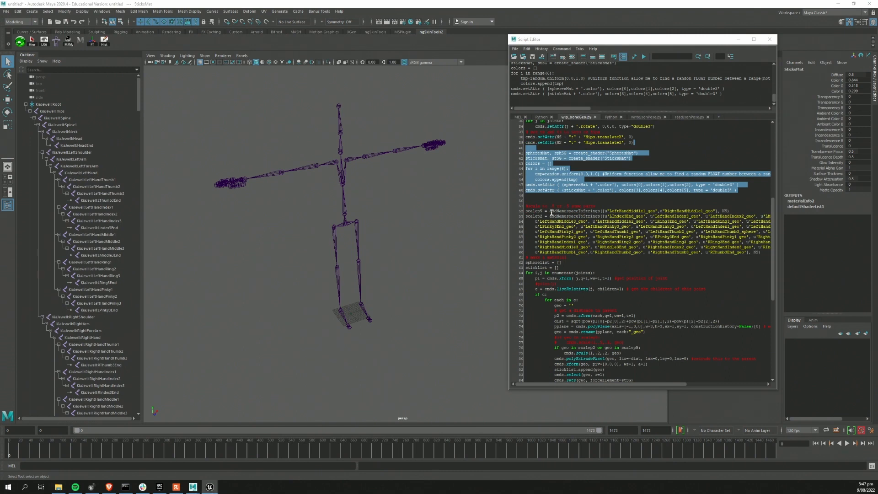
pyautogui.click(536, 196)
pyautogui.scroll(-12, 638, 310)
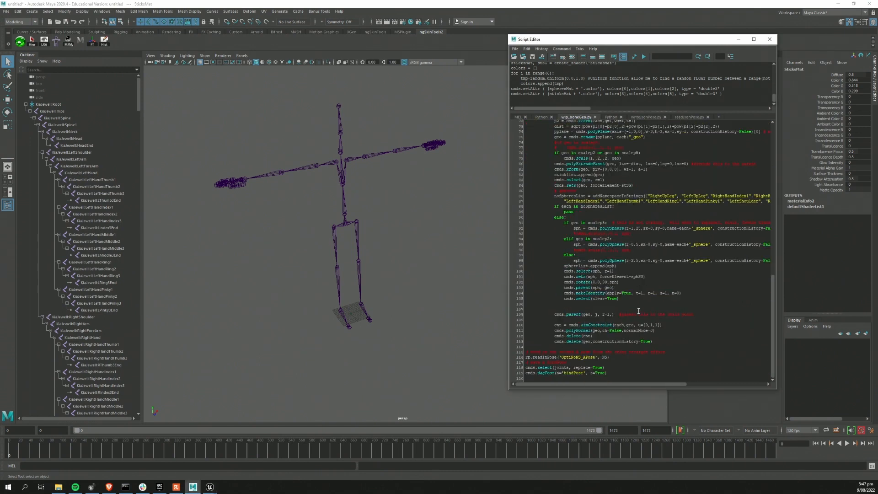
pyautogui.keyDown('shift'); pyautogui.click(671, 345); pyautogui.keyUp('shift')
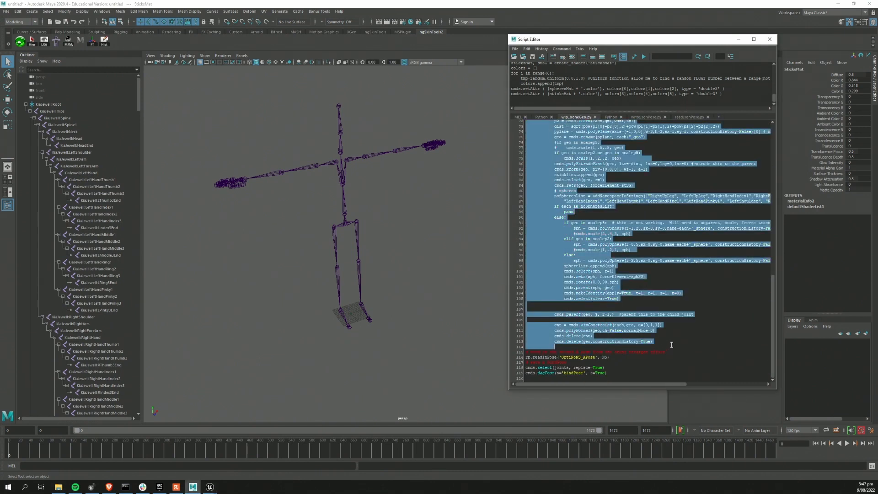
pyautogui.hotkey('ctrl', 'Return')
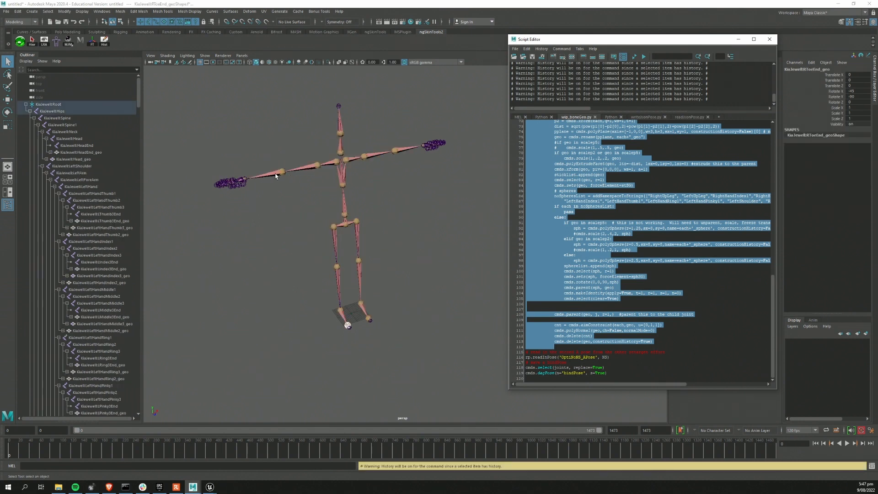
# Examine the generated stick and sphere geometry on the skeleton, including the hand and fingers up close
pyautogui.keyDown('alt'); pyautogui.moveTo(270, 217); pyautogui.dragTo(306, 214, button='right'); pyautogui.keyUp('alt')
pyautogui.keyDown('alt'); pyautogui.moveTo(293, 214); pyautogui.dragTo(310, 266, button='middle'); pyautogui.keyUp('alt')
pyautogui.keyDown('alt'); pyautogui.moveTo(253, 248); pyautogui.dragTo(309, 247, button='right'); pyautogui.keyUp('alt')
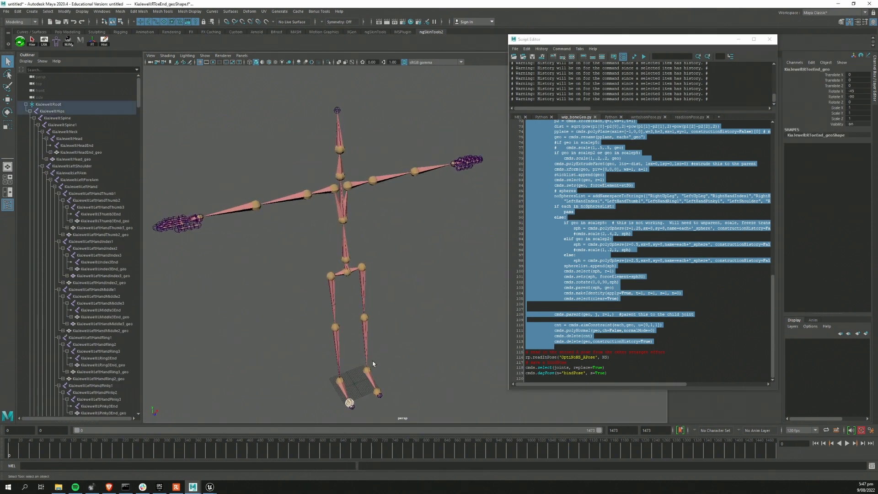
pyautogui.keyDown('alt'); pyautogui.moveTo(330, 323); pyautogui.dragTo(304, 333); pyautogui.keyUp('alt')
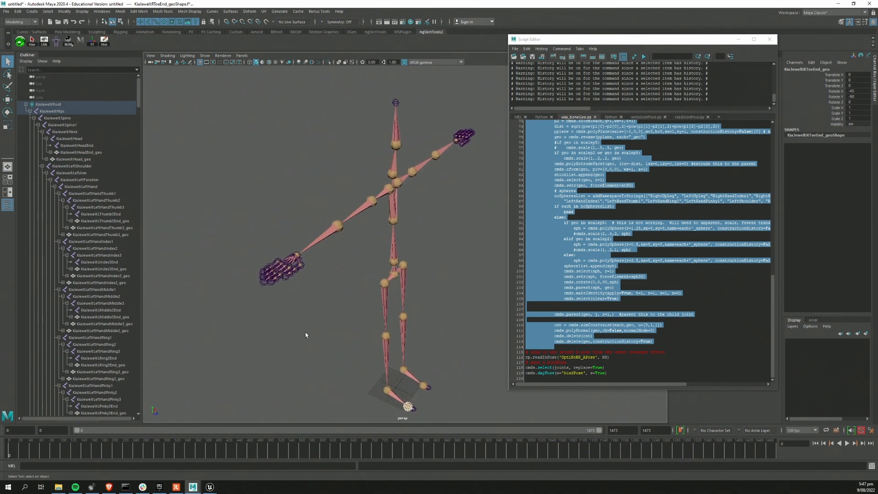
pyautogui.keyDown('alt'); pyautogui.moveTo(303, 333); pyautogui.dragTo(355, 329, button='right'); pyautogui.keyUp('alt')
pyautogui.keyDown('alt'); pyautogui.moveTo(355, 329); pyautogui.dragTo(351, 307, button='middle'); pyautogui.keyUp('alt')
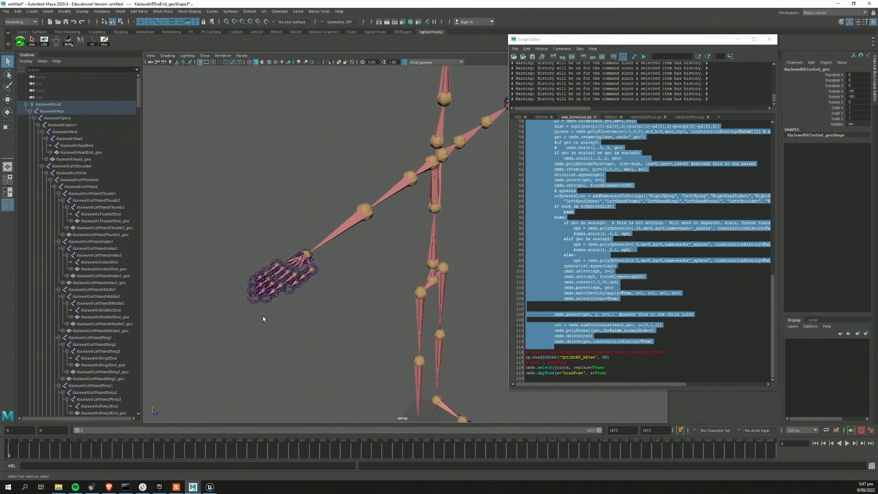
pyautogui.keyDown('alt'); pyautogui.moveTo(264, 319); pyautogui.dragTo(323, 320, button='right'); pyautogui.keyUp('alt')
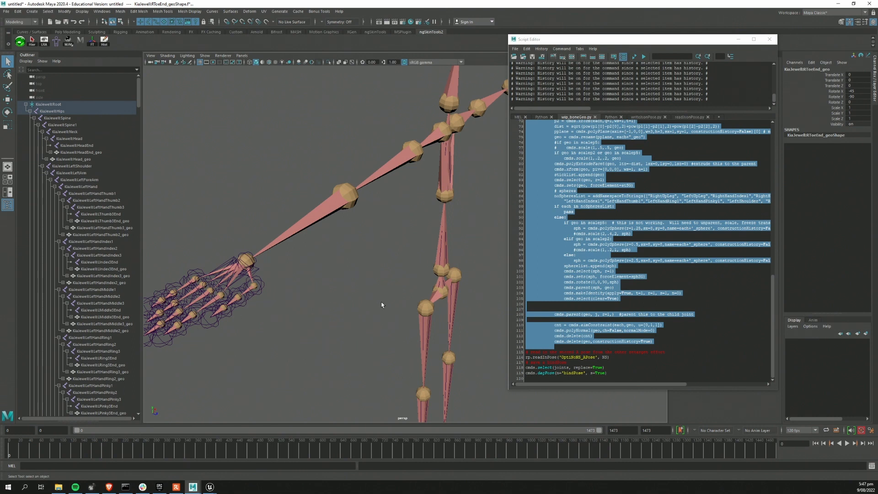
pyautogui.press('a')
pyautogui.keyDown('alt'); pyautogui.moveTo(403, 275); pyautogui.dragTo(329, 331); pyautogui.keyUp('alt')
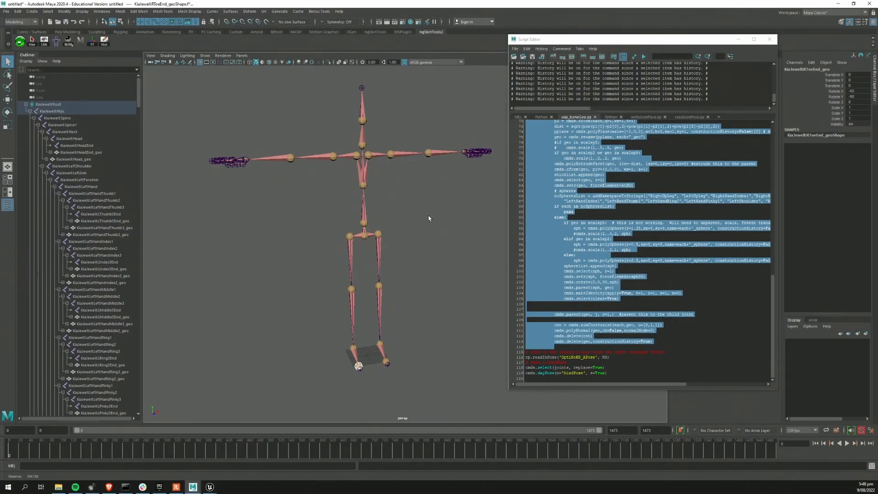
# Open the Game Exporter and set its export path to the IKRetargetFromMotive folder inside Temp
pyautogui.click(736, 40)
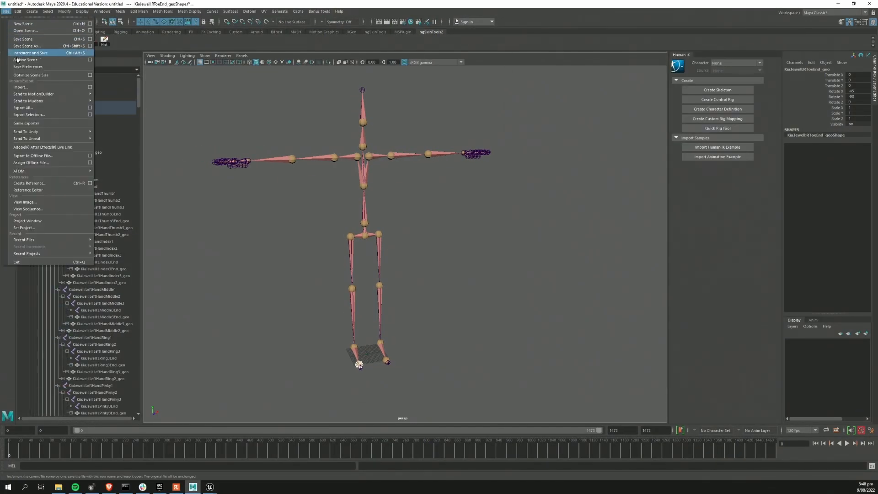
pyautogui.click(27, 121)
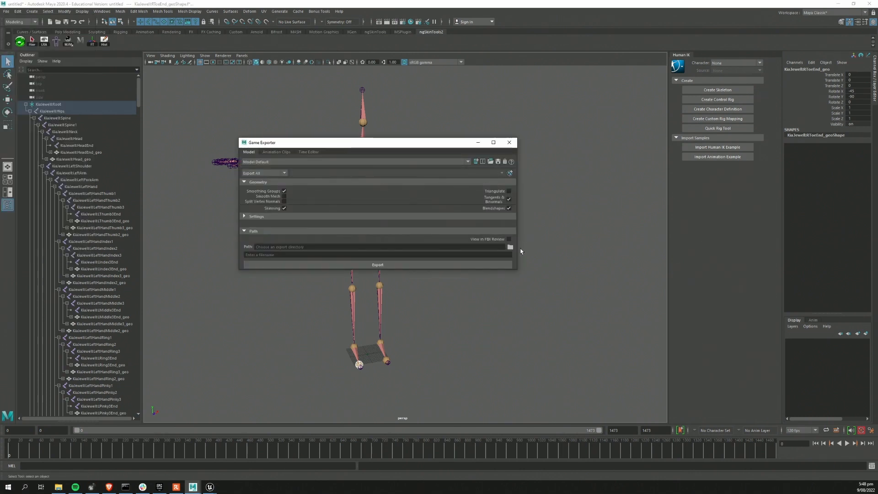
pyautogui.click(509, 247)
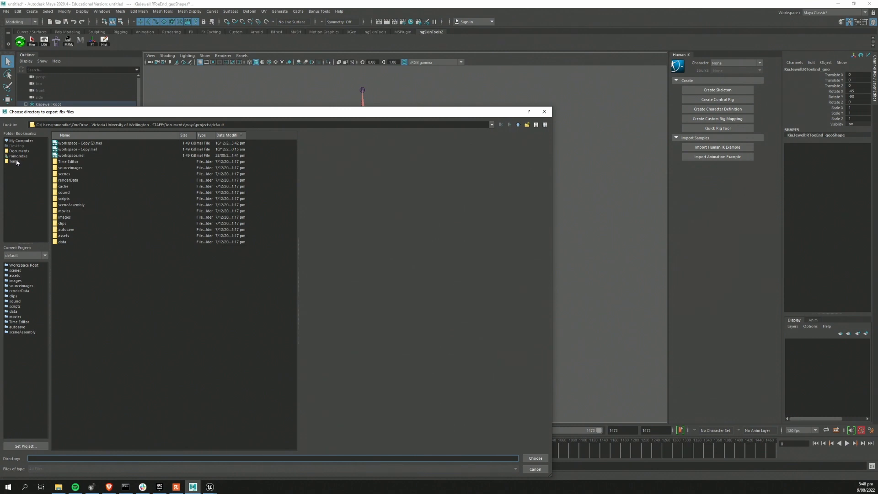
pyautogui.click(14, 161)
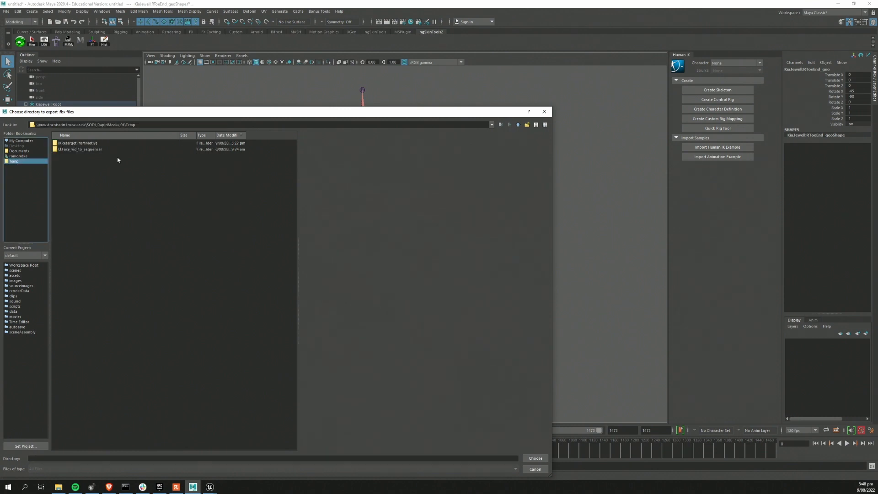
pyautogui.doubleClick(84, 143)
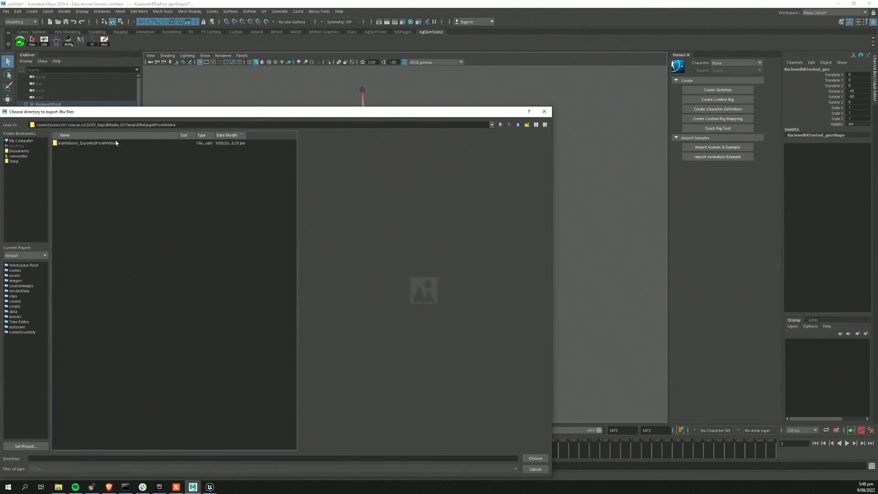
pyautogui.click(534, 458)
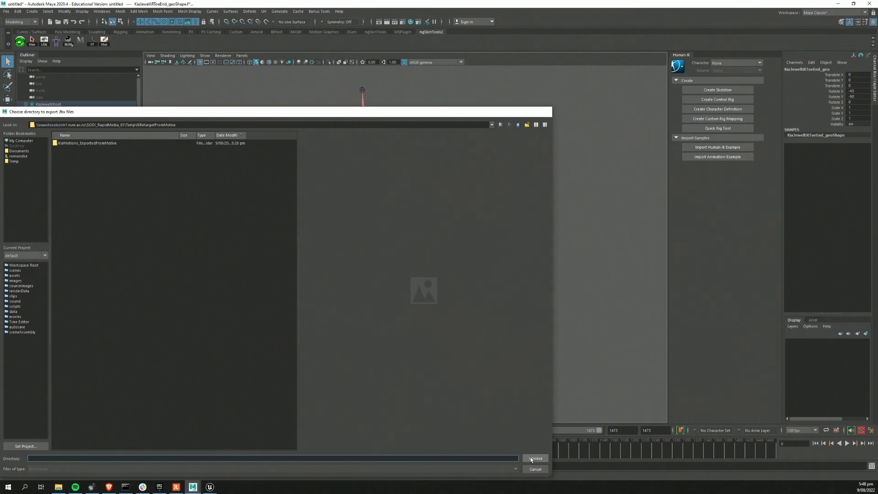
# Name the export file SKM_KiaTPose, show the export settings, and export the whole scene as FBX
pyautogui.click(273, 254)
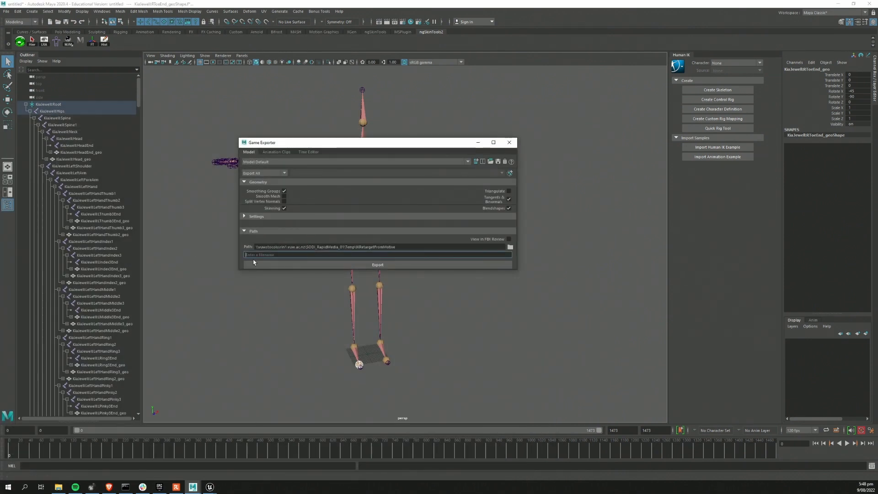
pyautogui.write('SKM_KiaTPose')
pyautogui.click(256, 217)
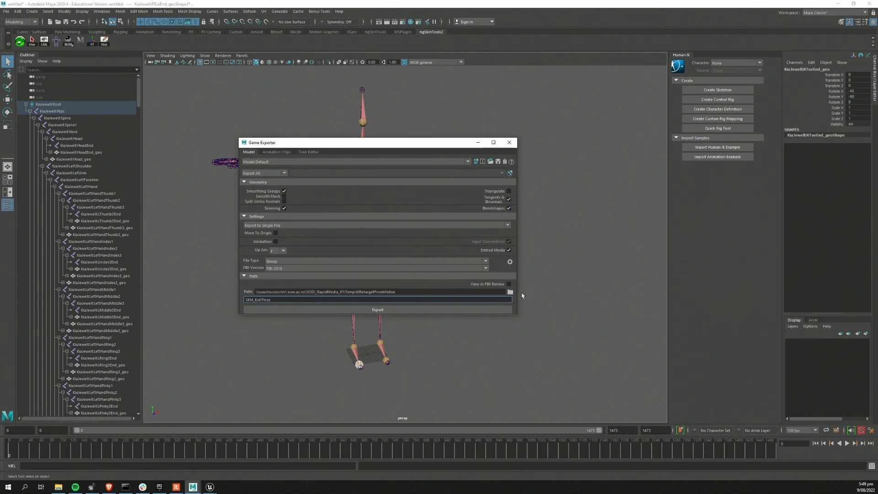
pyautogui.click(359, 313)
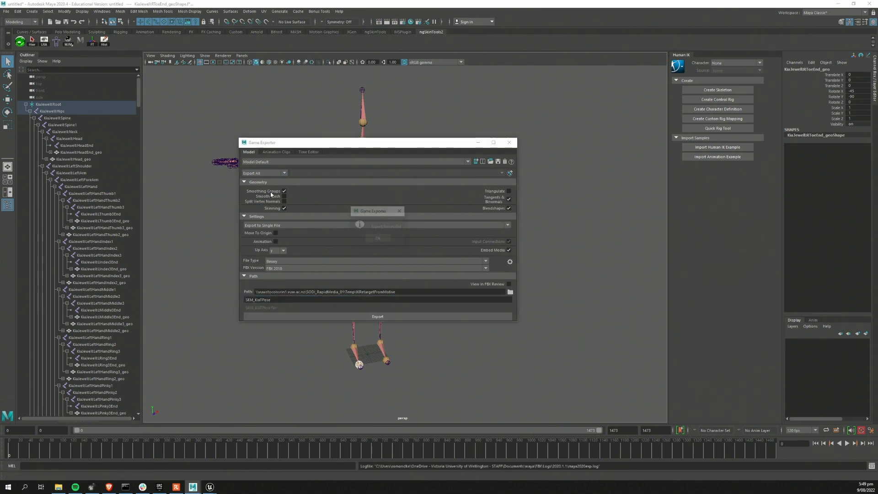
pyautogui.click(377, 238)
pyautogui.click(657, 212)
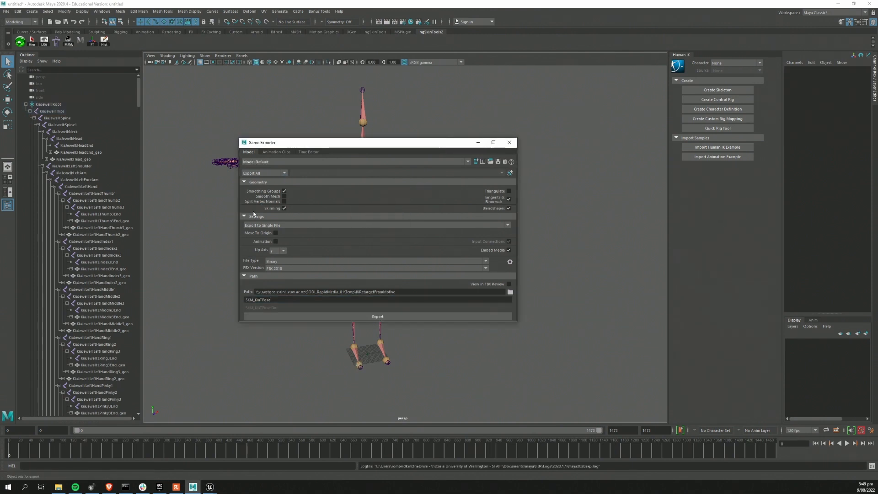
# Switch to Unreal Engine and bring SKM_KiaTPose.fbx from the IKRetargetFromMotive folder into the KiaTPose content folder
pyautogui.click(209, 486)
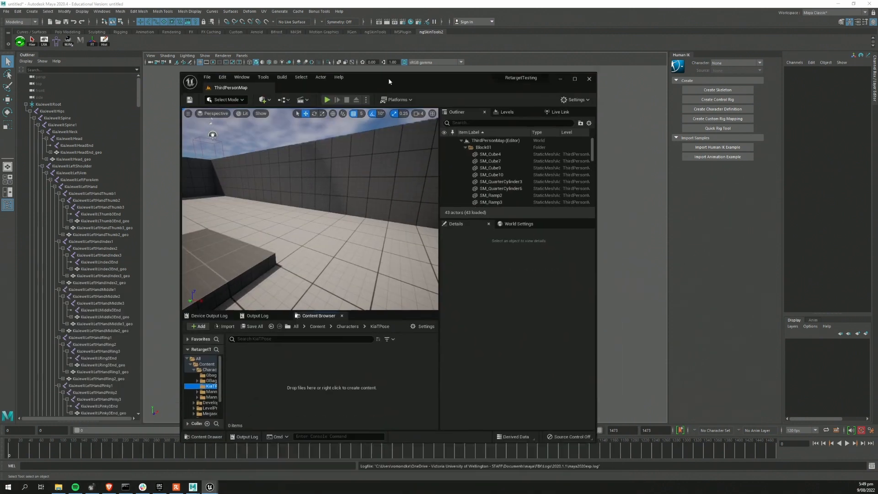
pyautogui.doubleClick(388, 81)
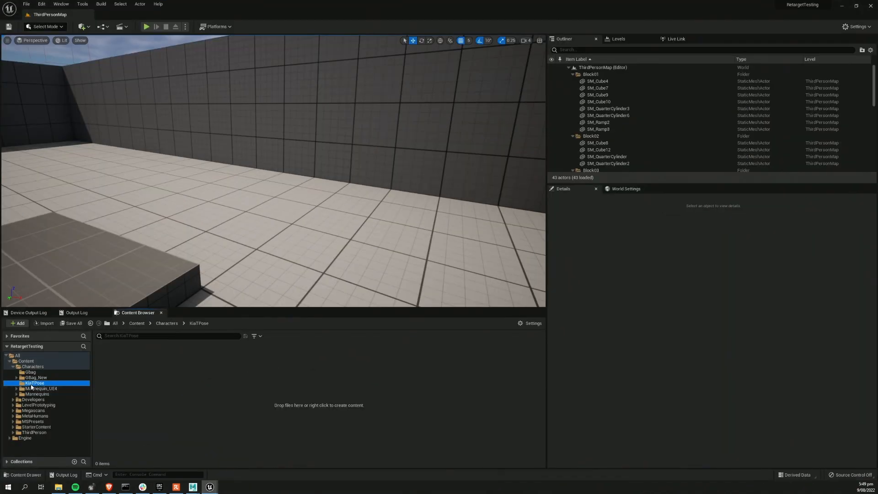
pyautogui.click(58, 486)
pyautogui.moveTo(346, 153); pyautogui.dragTo(145, 374)
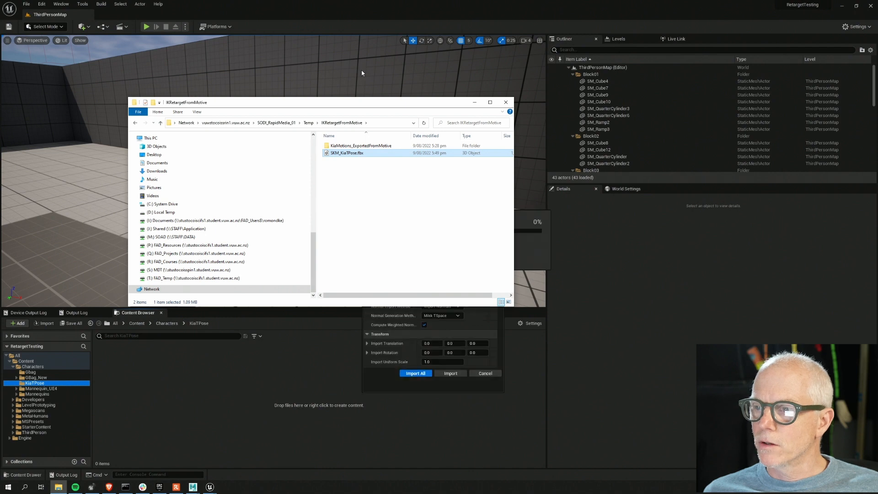
pyautogui.click(475, 103)
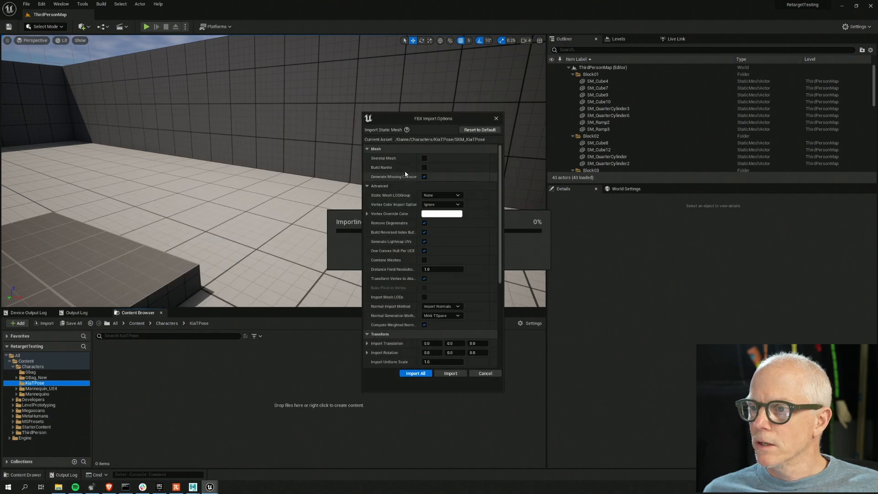
# Import the FBX as a Skeletal Mesh with no existing skeleton assigned, using Import All
pyautogui.click(425, 158)
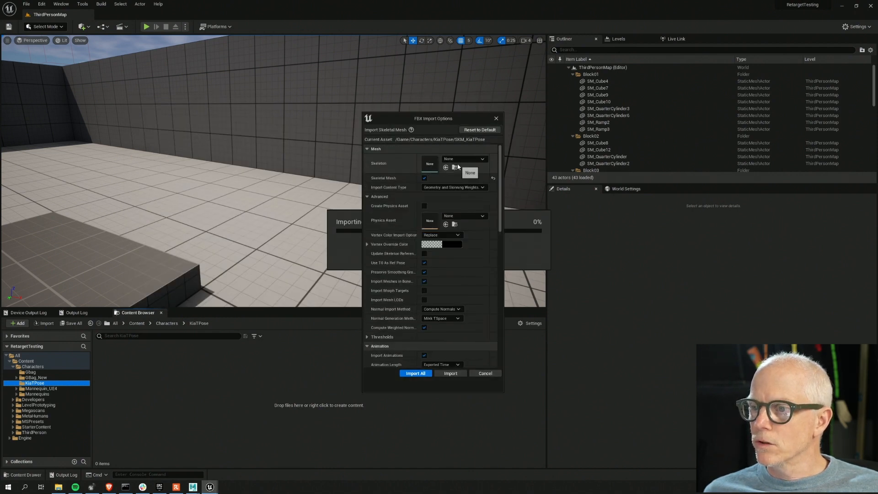
pyautogui.click(366, 197)
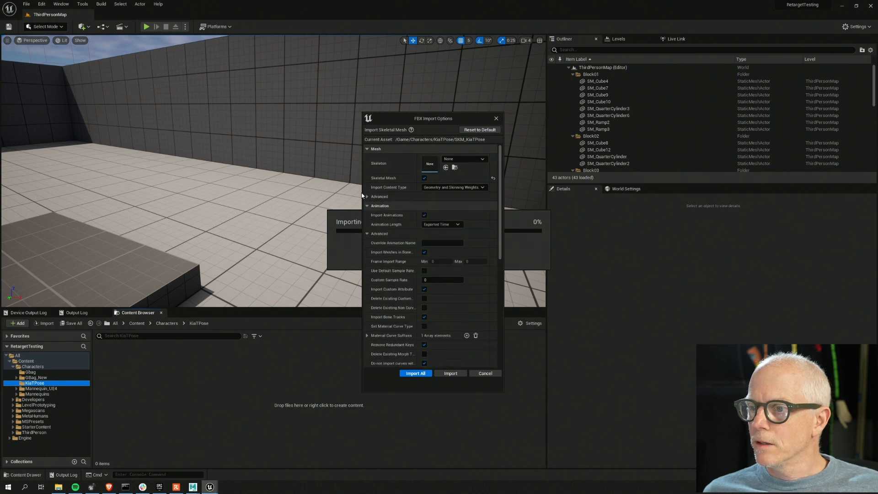
pyautogui.click(364, 196)
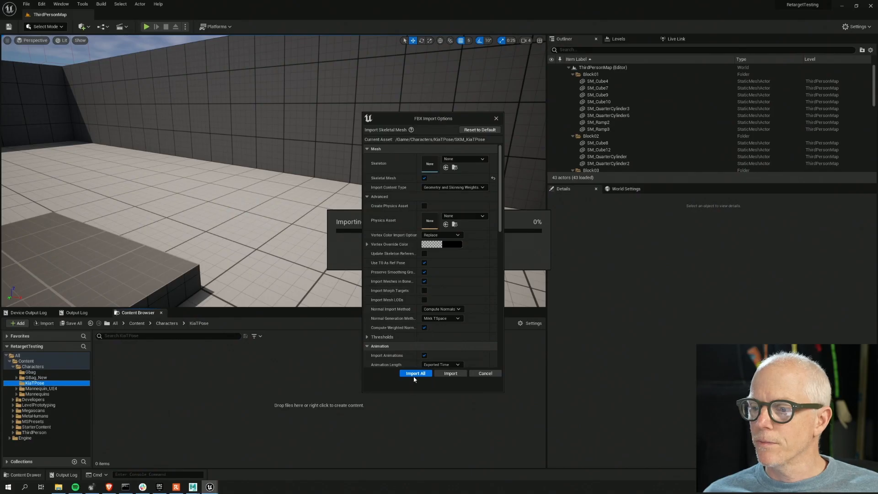
pyautogui.click(415, 374)
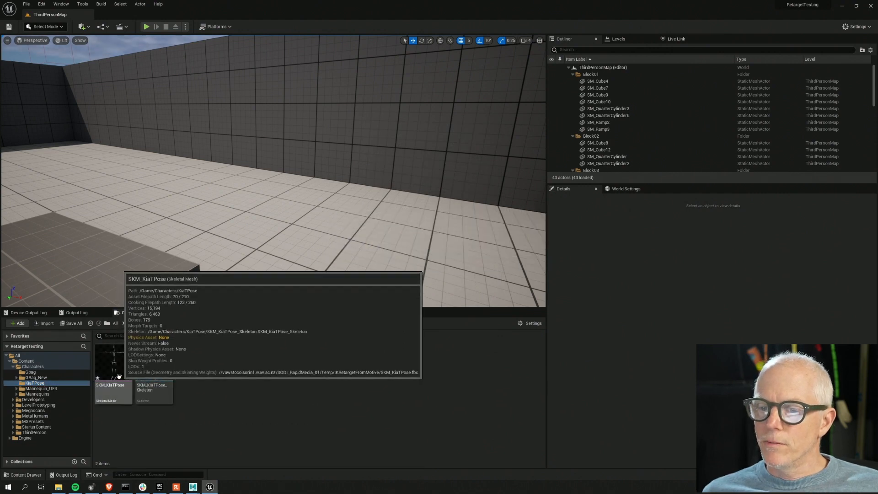
# Create an IK Rig in the KiaTPose folder from the SKM_KiaTPose skeletal mesh, named IK_KiaTPose
pyautogui.rightClick(214, 375)
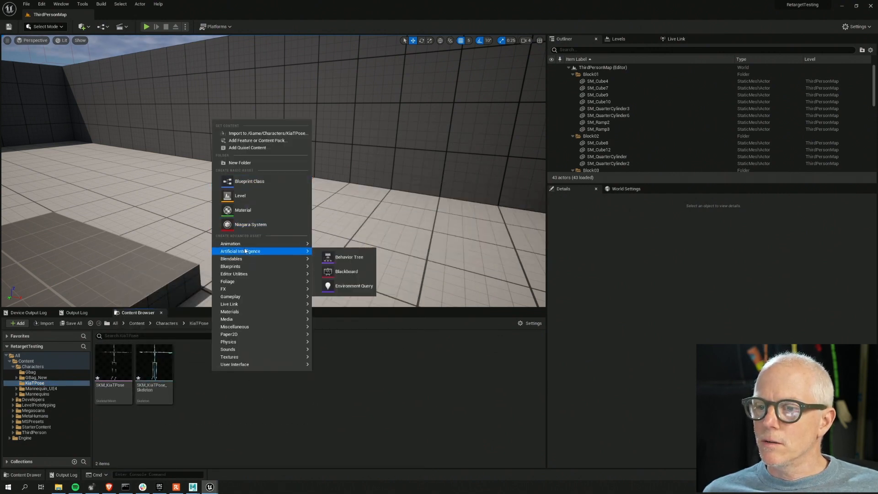
pyautogui.moveTo(257, 243)
pyautogui.click(343, 397)
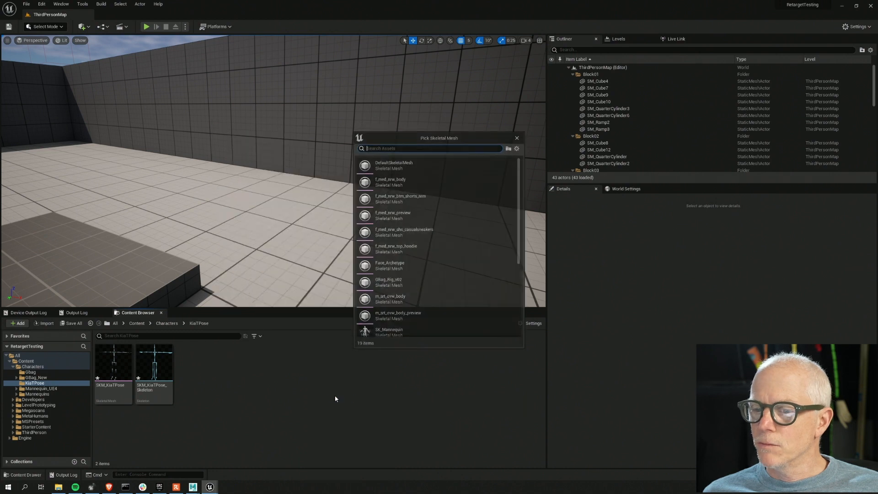
pyautogui.write('ia')
pyautogui.click(393, 164)
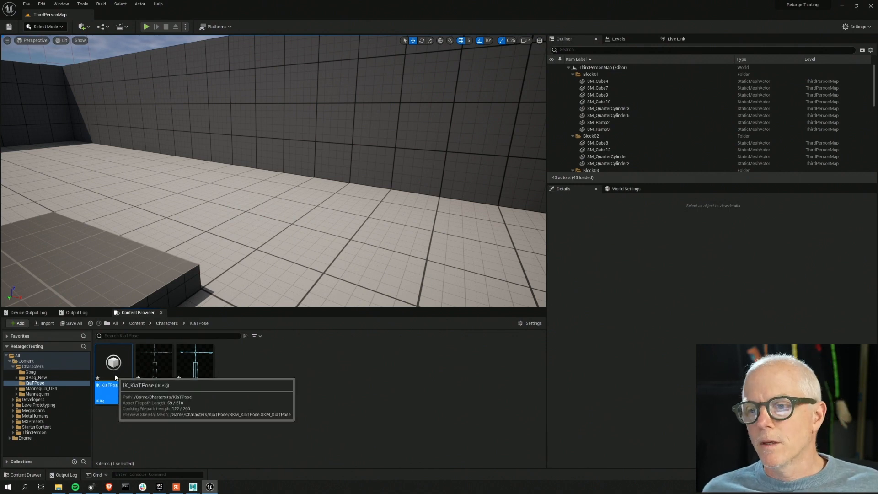
# Open the IK_KiaTPose rig and add a Full Body IK solver to its solver stack
pyautogui.doubleClick(110, 376)
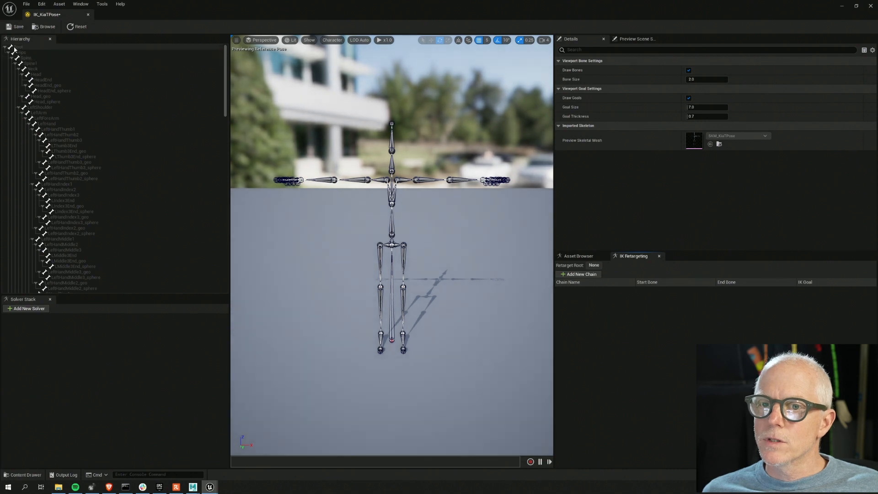
pyautogui.click(26, 53)
pyautogui.rightClick(26, 54)
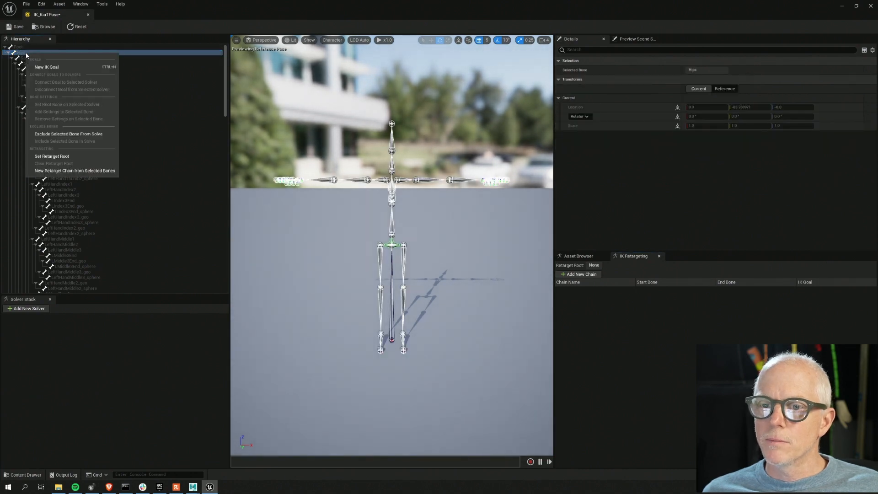
pyautogui.click(46, 324)
pyautogui.click(29, 308)
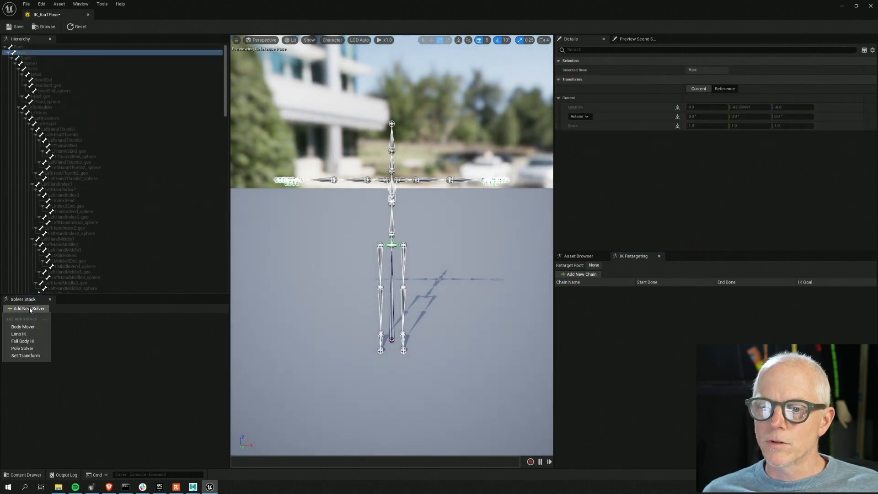
pyautogui.click(29, 342)
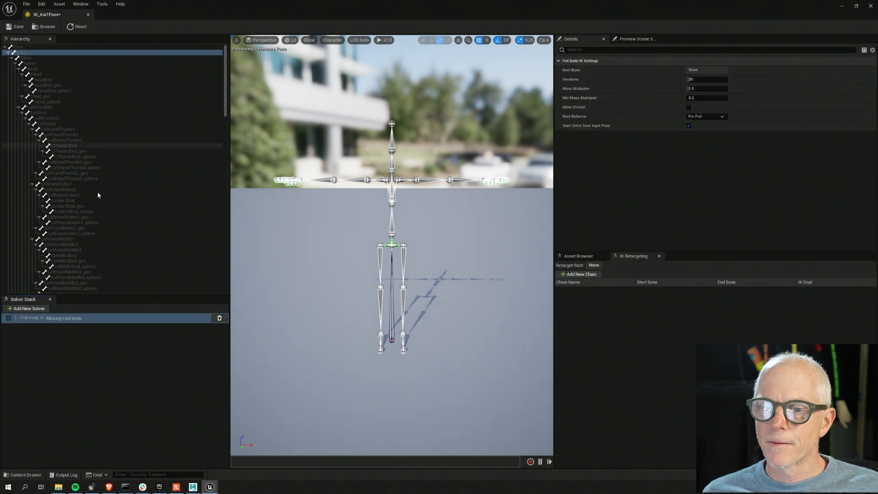
# Assign Hips as the Full Body IK solver's root bone, and replace it with the Root bone
pyautogui.rightClick(25, 54)
pyautogui.click(53, 105)
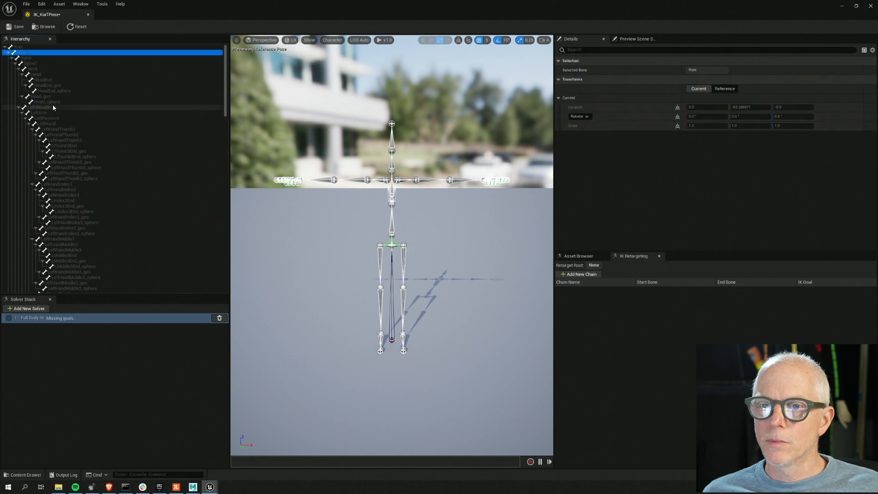
pyautogui.click(20, 48)
pyautogui.rightClick(20, 47)
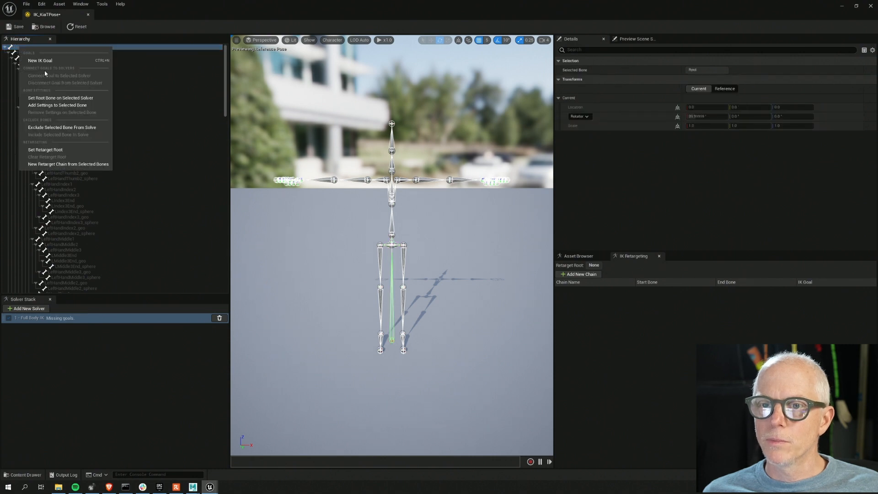
pyautogui.click(51, 97)
# Set the Hips bone as the retarget root
pyautogui.click(25, 54)
pyautogui.rightClick(24, 54)
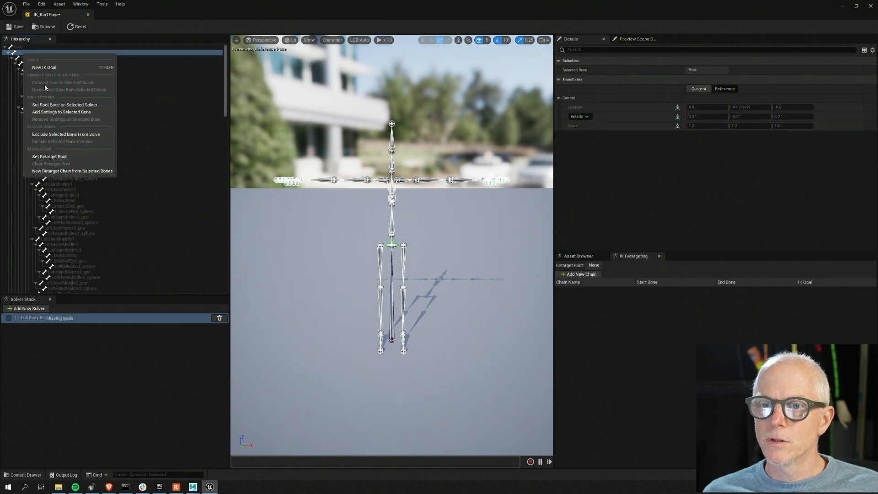
pyautogui.click(62, 157)
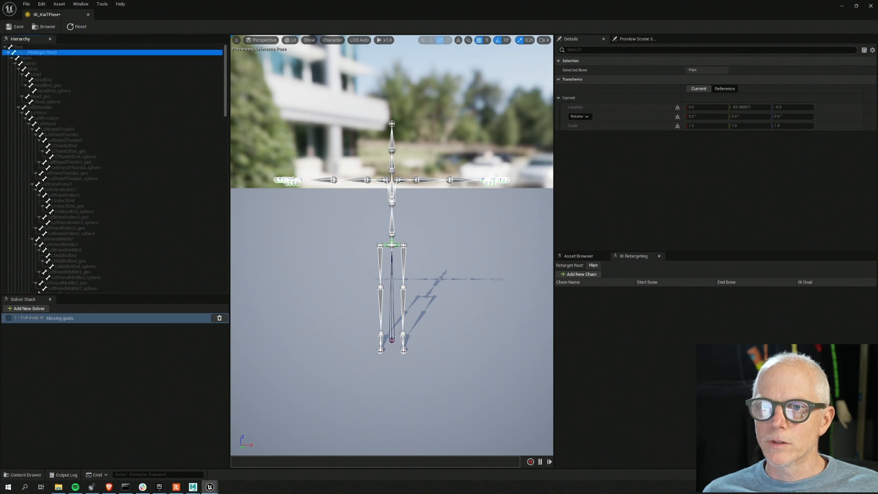
# Add a retarget chain named Spine, running from the Spine bone to the Spine1 bone
pyautogui.click(30, 58)
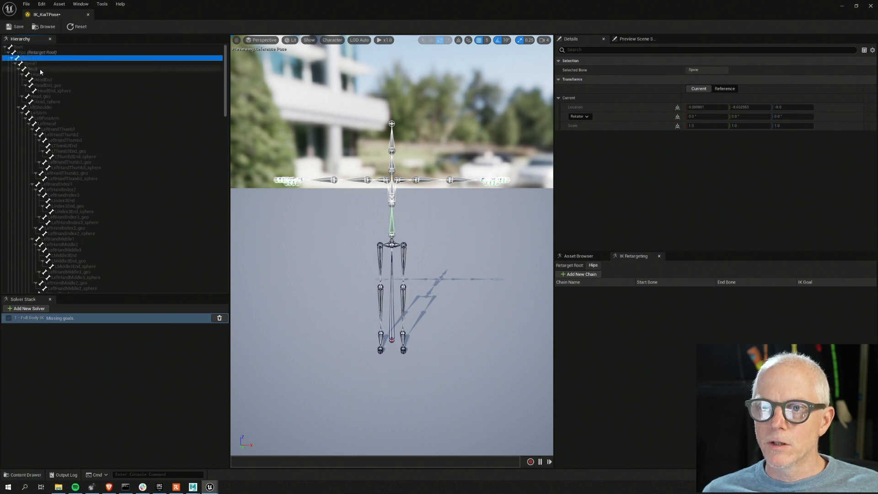
pyautogui.keyDown('shift'); pyautogui.click(40, 64); pyautogui.keyUp('shift')
pyautogui.rightClick(40, 67)
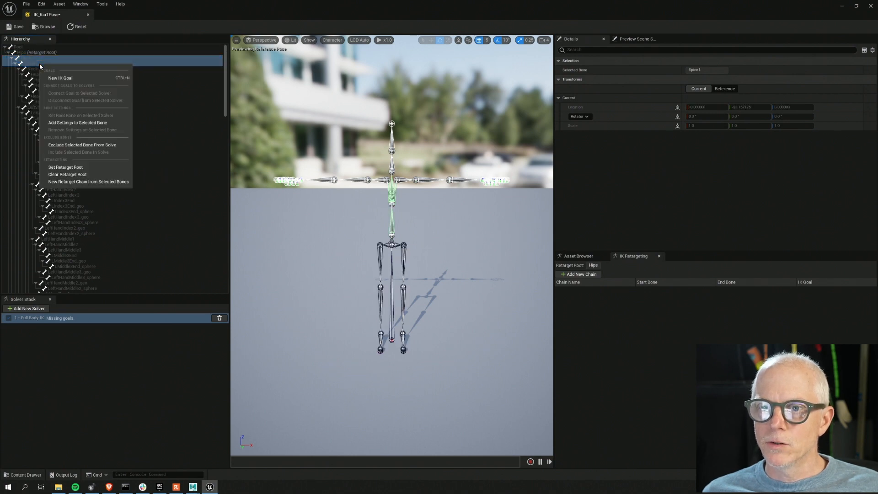
pyautogui.click(80, 182)
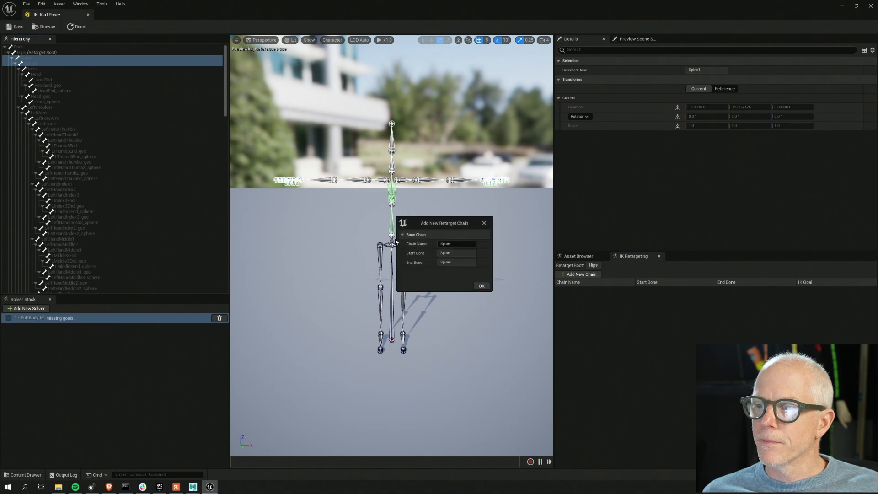
pyautogui.click(481, 287)
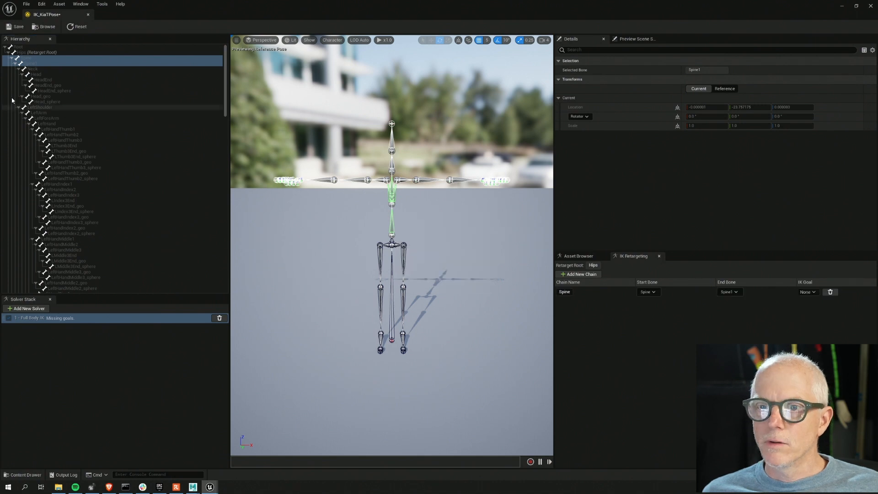
# Add a retarget chain named Head, running from the Neck bone to the Head bone
pyautogui.click(36, 74)
pyautogui.keyDown('shift'); pyautogui.click(33, 70); pyautogui.keyUp('shift')
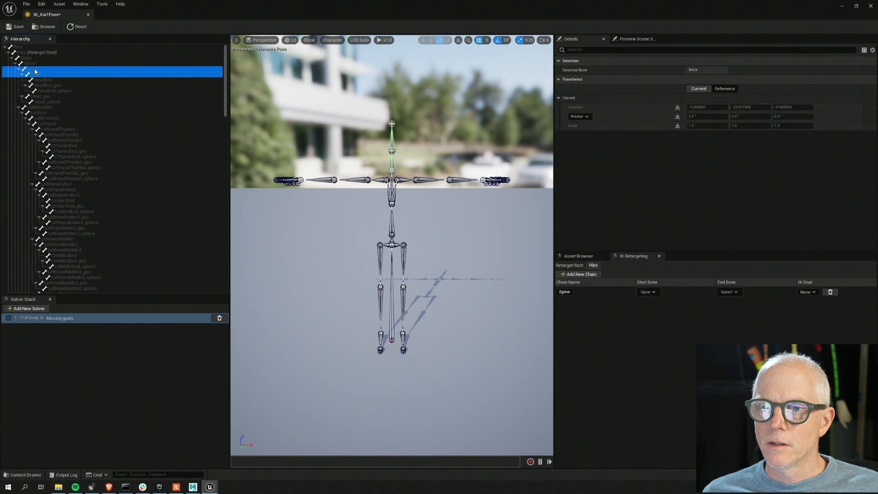
pyautogui.rightClick(36, 71)
pyautogui.click(80, 183)
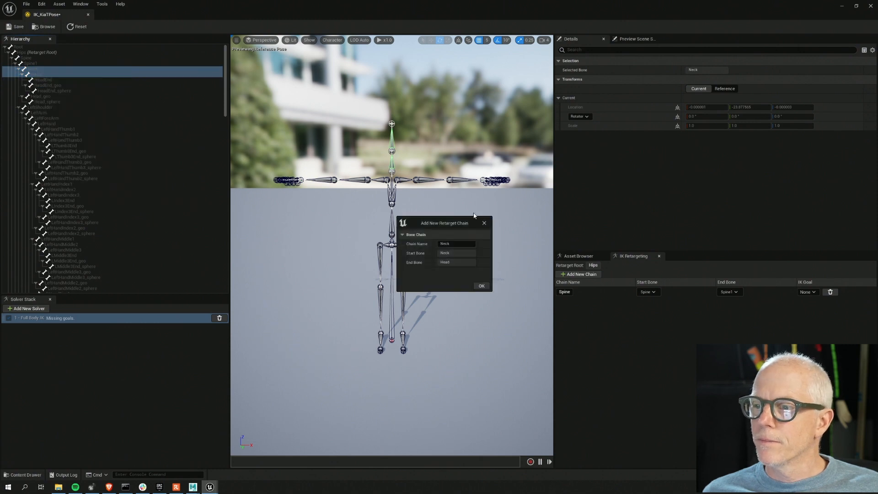
pyautogui.write('Head')
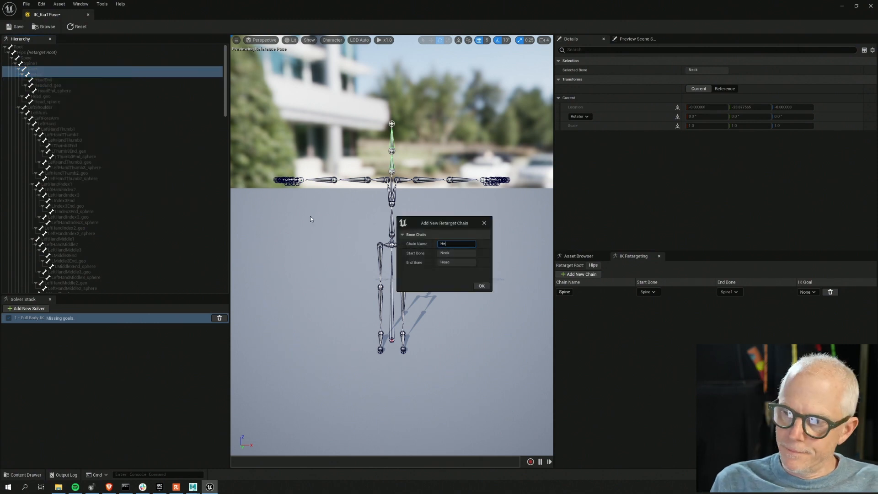
pyautogui.click(482, 285)
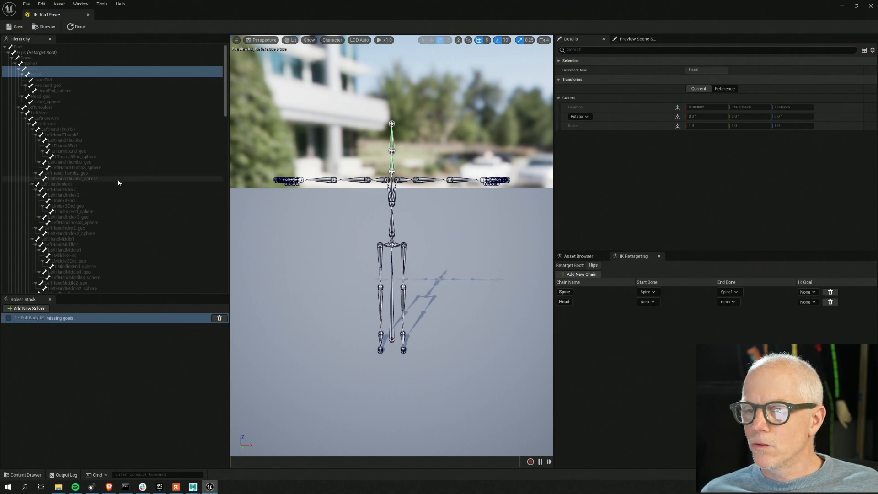
# Add a retarget chain containing only the LeftShoulder bone, keeping the default chain name
pyautogui.click(48, 108)
pyautogui.rightClick(47, 109)
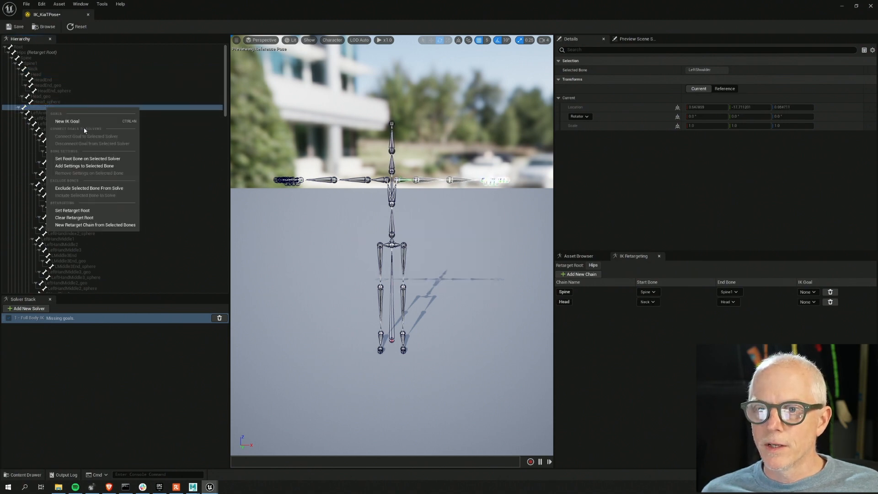
pyautogui.click(90, 225)
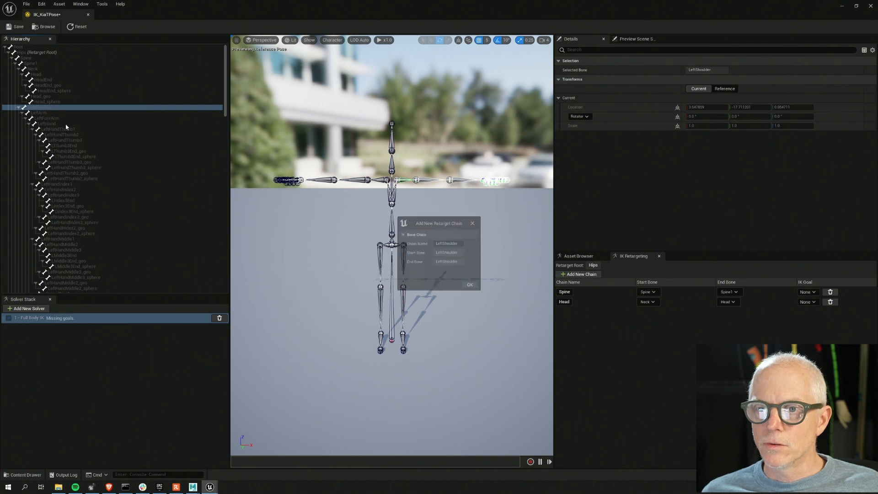
pyautogui.click(481, 286)
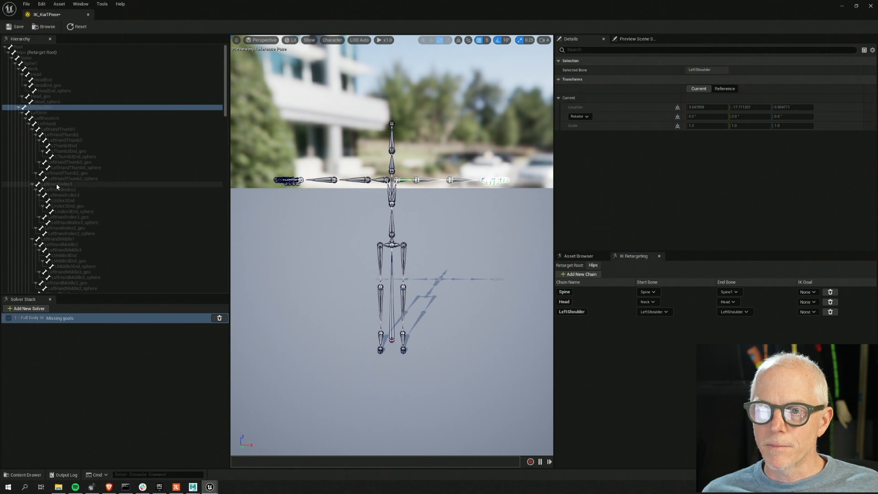
# Add a retarget chain running from the LeftArm bone to the LeftHand bone, keeping the default chain name
pyautogui.click(38, 114)
pyautogui.keyDown('shift'); pyautogui.click(60, 125); pyautogui.keyUp('shift')
pyautogui.rightClick(61, 127)
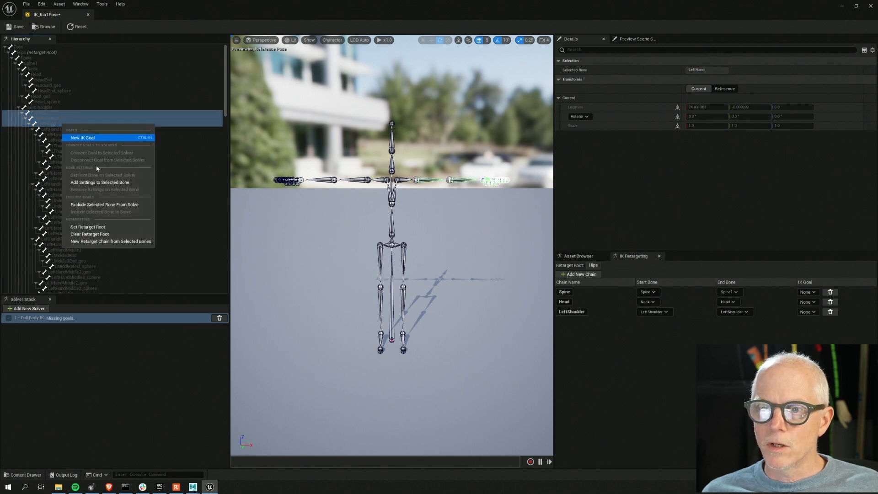
pyautogui.click(100, 242)
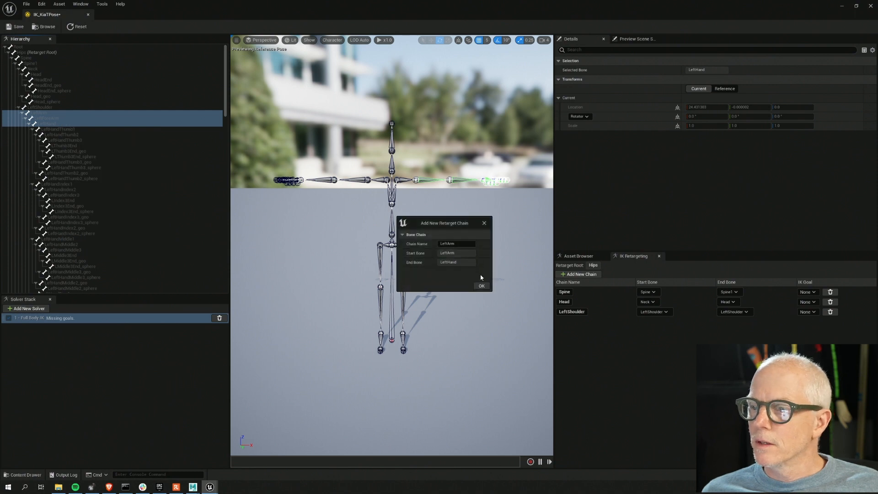
pyautogui.click(481, 285)
# Add a retarget chain containing only the RightShoulder bone, keeping the default chain name
pyautogui.scroll(-8, 39, 176)
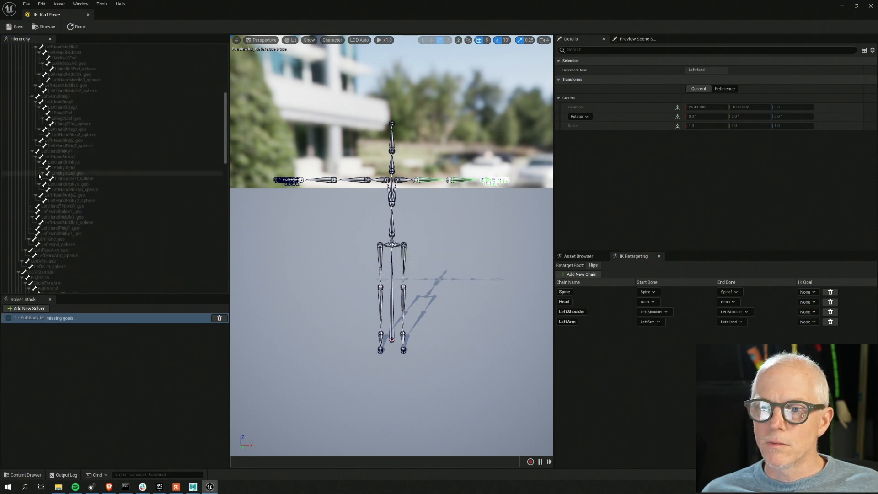
pyautogui.scroll(-5, 39, 177)
pyautogui.click(39, 173)
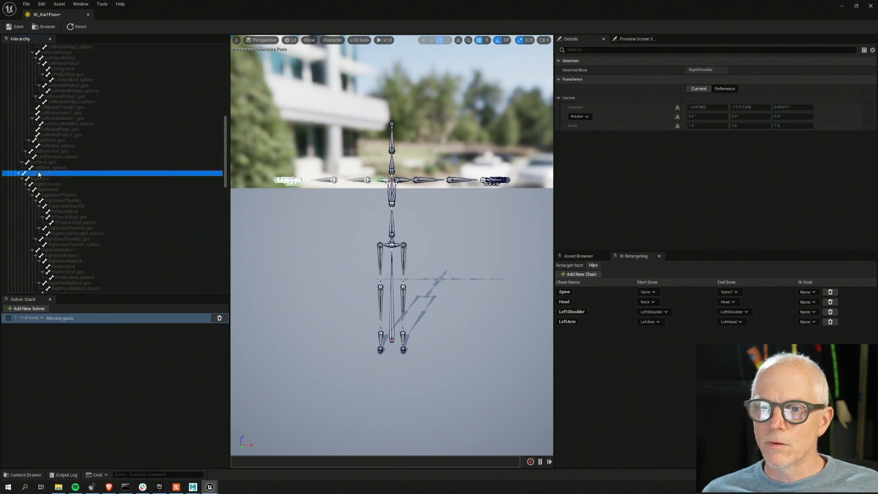
pyautogui.rightClick(39, 174)
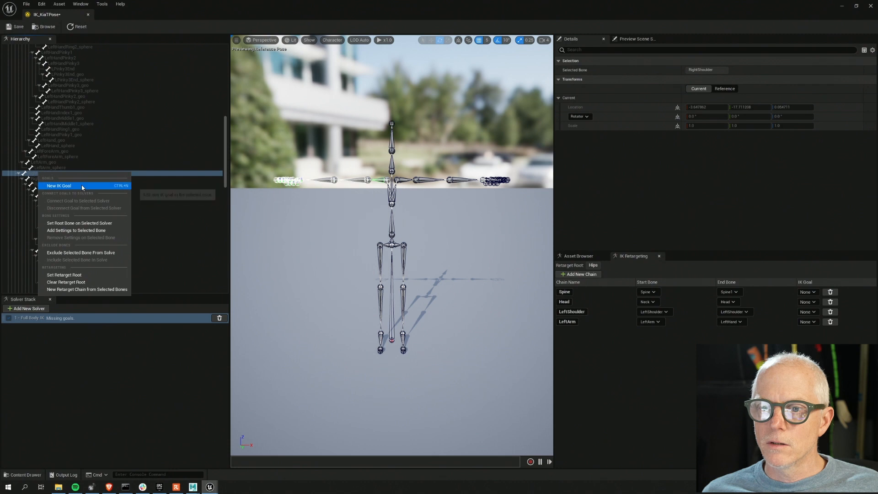
pyautogui.click(94, 289)
pyautogui.click(481, 286)
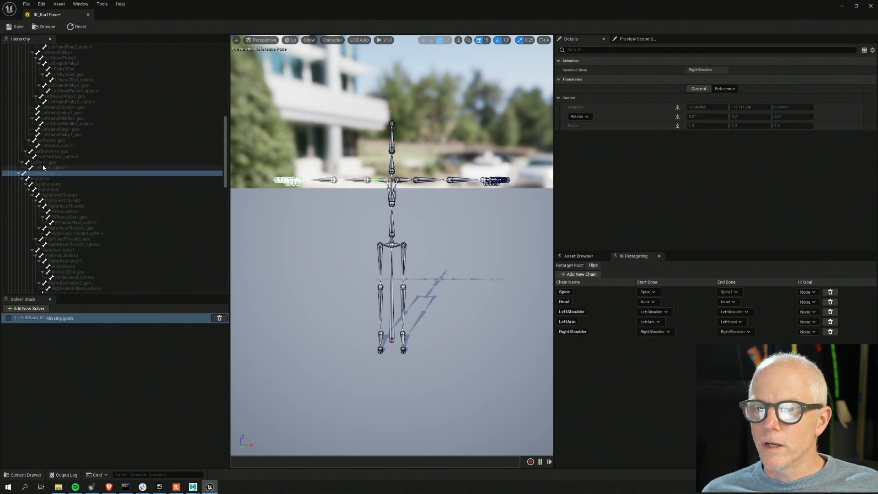
# Add a retarget chain running from the RightArm bone to the RightHand bone, keeping the default chain name
pyautogui.click(39, 180)
pyautogui.keyDown('shift'); pyautogui.click(53, 191); pyautogui.keyUp('shift')
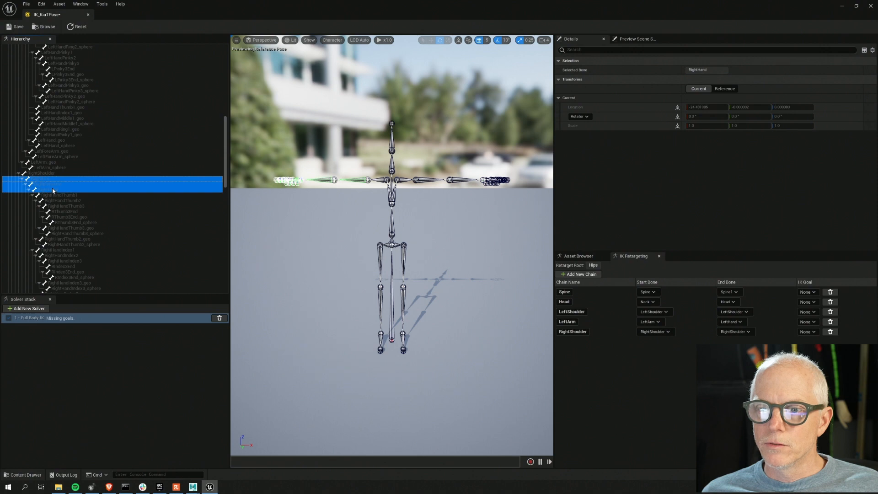
pyautogui.rightClick(53, 191)
pyautogui.click(103, 306)
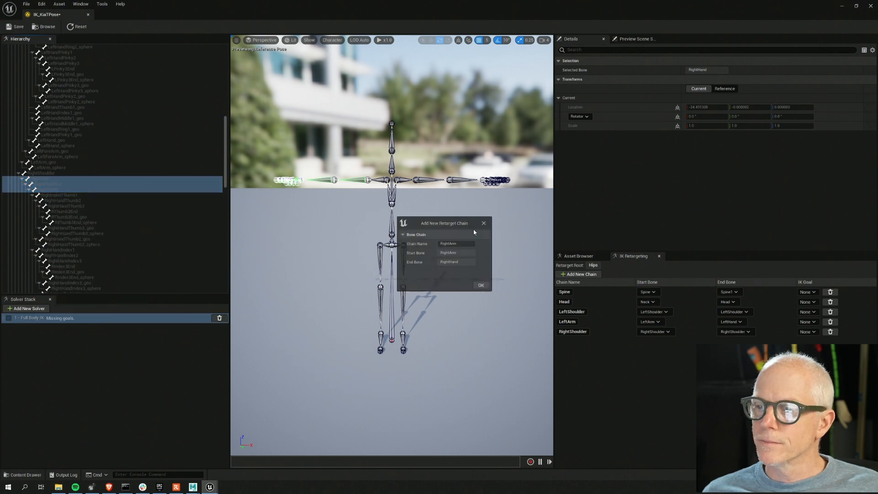
pyautogui.click(481, 286)
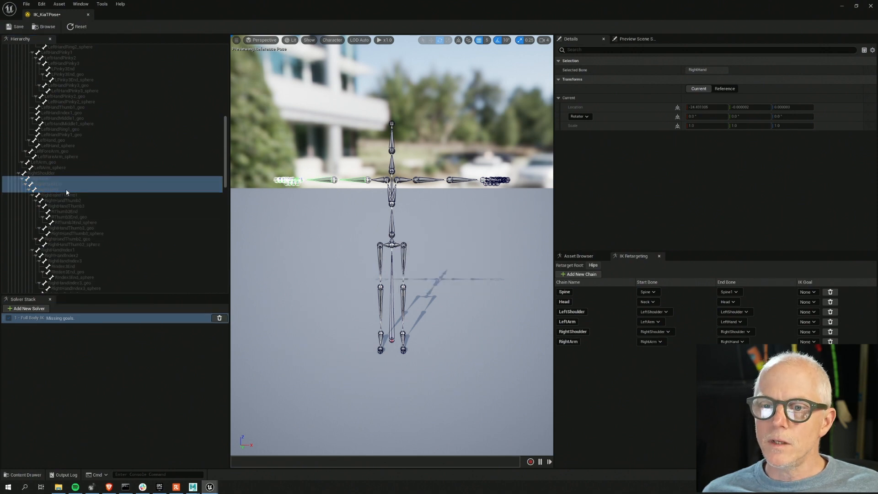
# Create one IK goal on the LeftHand bone and another on the RightHand bone
pyautogui.scroll(15, 87, 167)
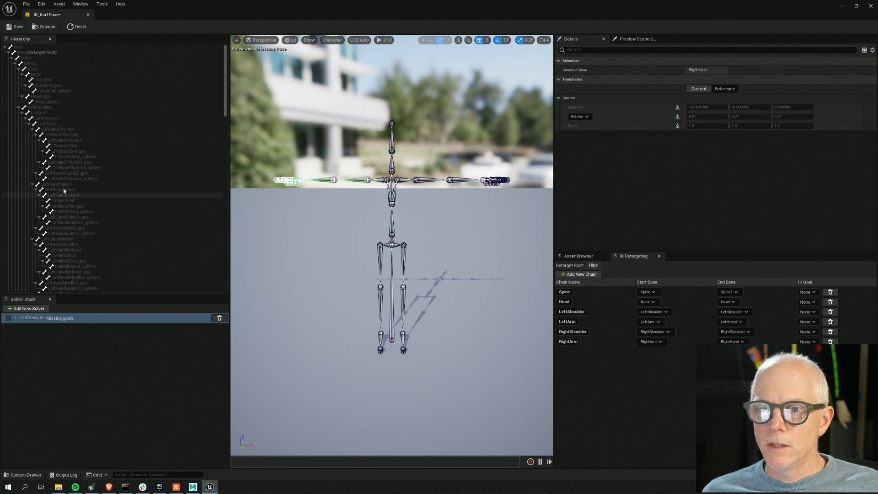
pyautogui.click(47, 124)
pyautogui.rightClick(96, 124)
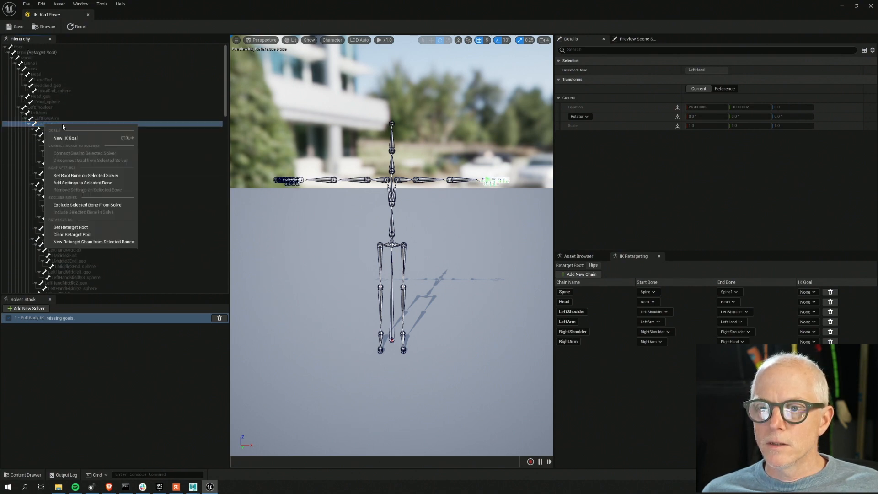
pyautogui.click(98, 135)
pyautogui.scroll(-15, 156, 249)
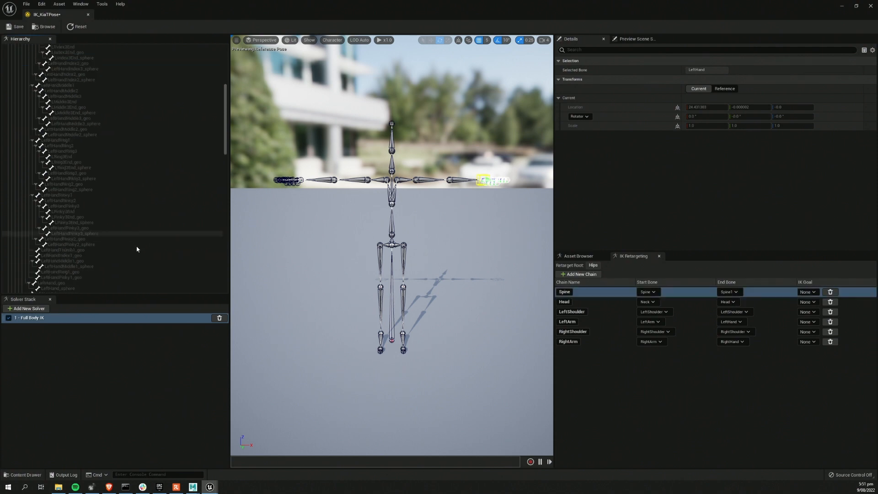
pyautogui.click(56, 200)
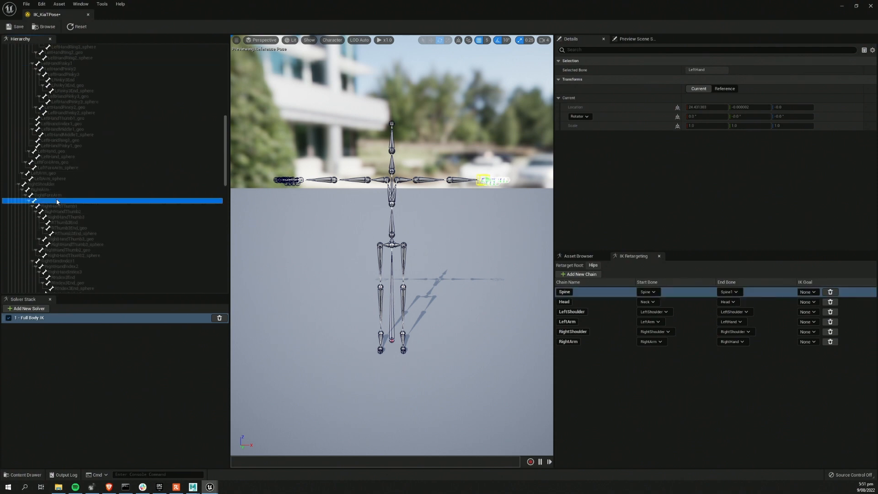
pyautogui.rightClick(57, 201)
pyautogui.click(87, 213)
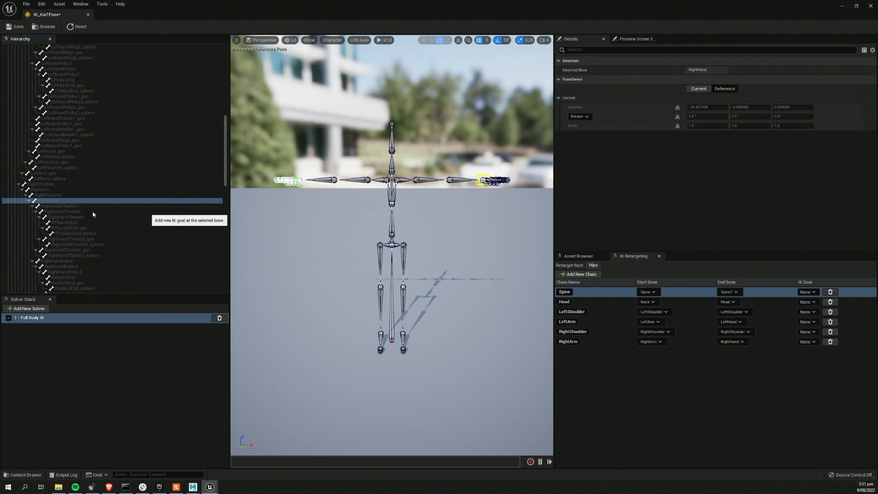
# Assign LeftHand_Goal to the LeftArm chain and RightHand_Goal to the RightArm chain, and check both chains in the viewport
pyautogui.click(809, 334)
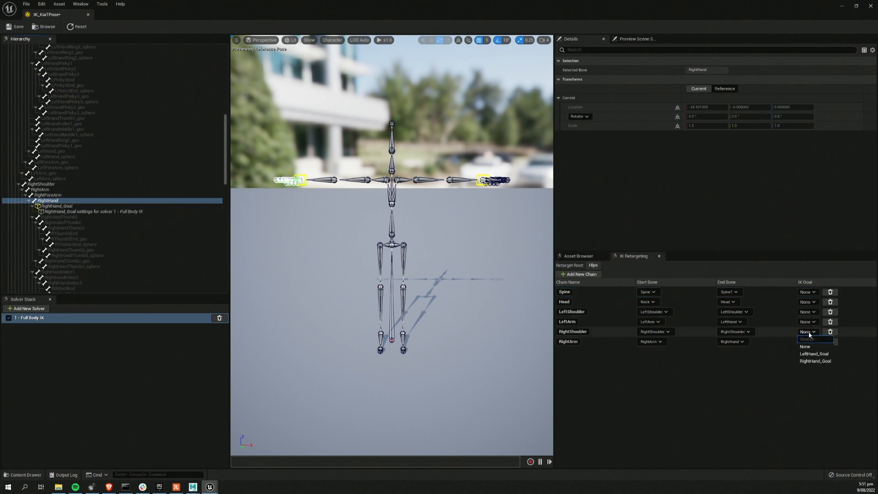
pyautogui.click(714, 380)
pyautogui.click(805, 321)
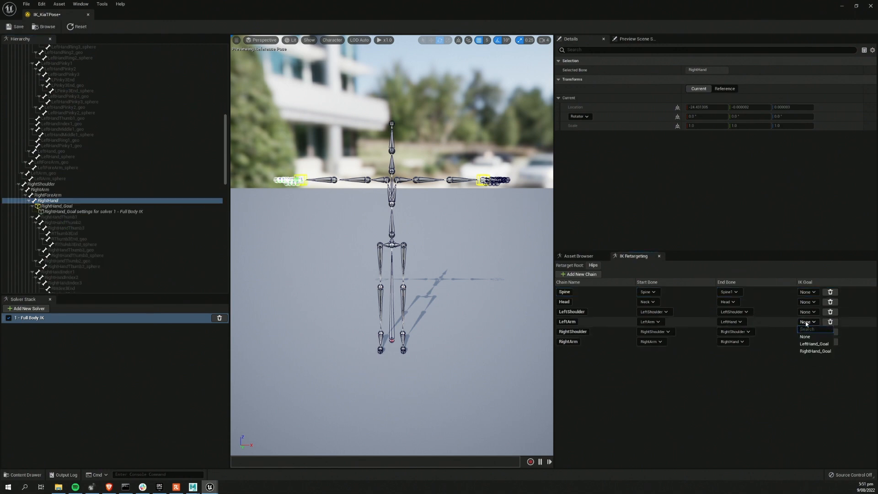
pyautogui.click(810, 342)
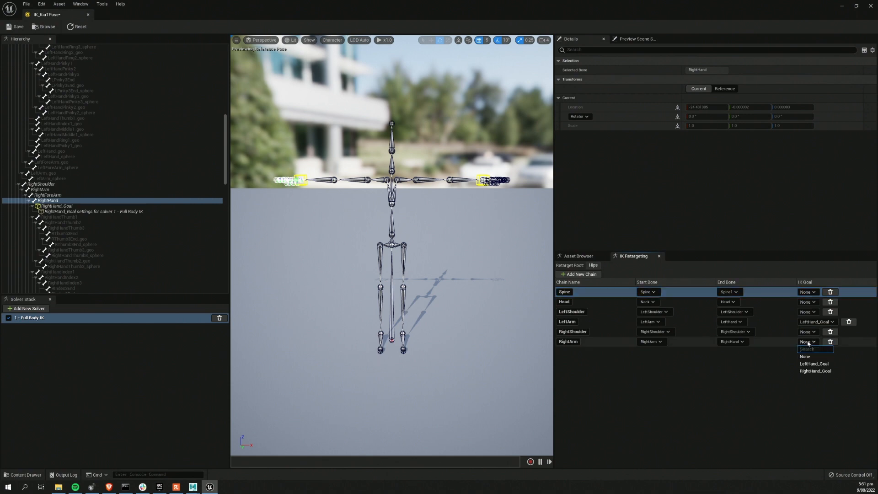
pyautogui.click(806, 370)
pyautogui.click(595, 343)
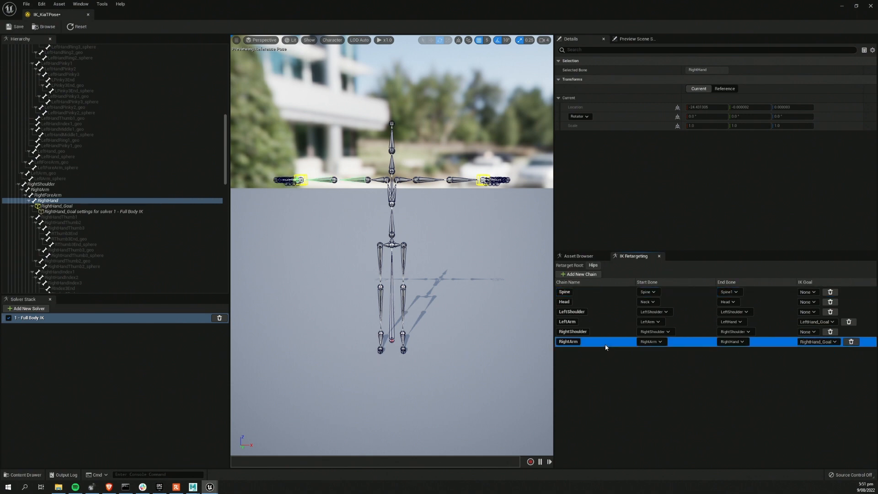
pyautogui.click(613, 324)
# Add a retarget chain running from the LeftUpLeg bone to the LToeEnd bone, keeping the default chain name
pyautogui.scroll(-15, 114, 254)
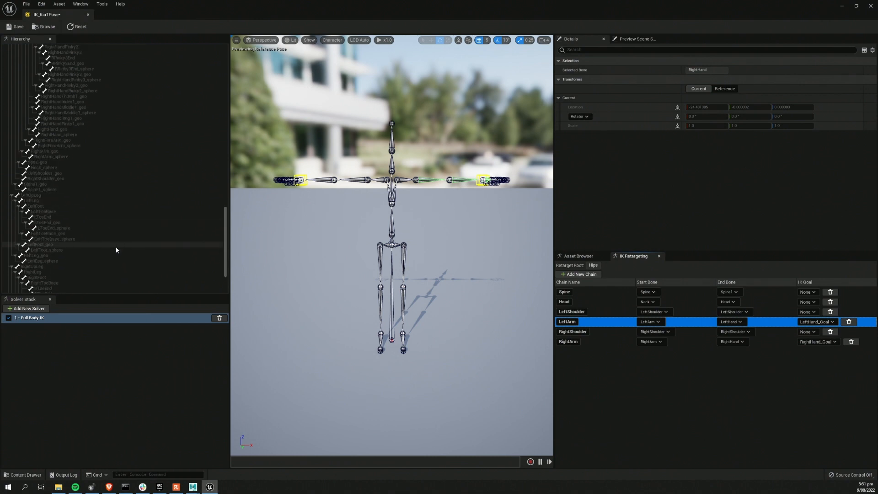
pyautogui.click(32, 196)
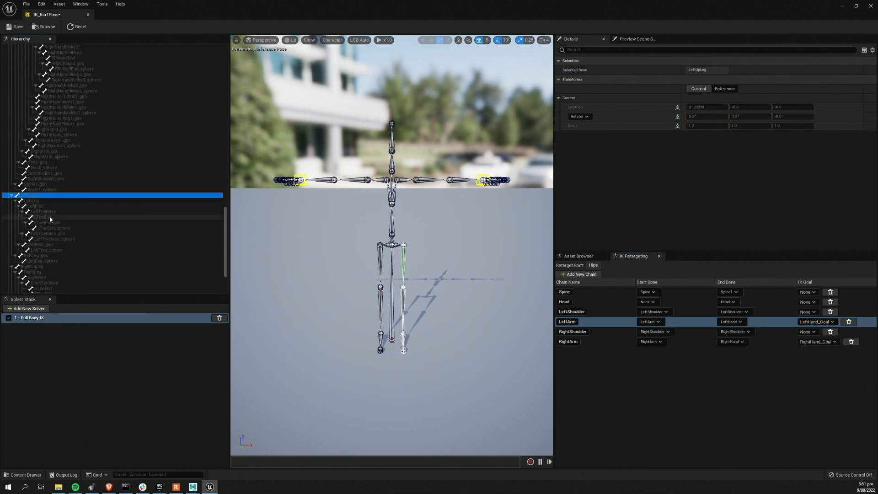
pyautogui.keyDown('shift'); pyautogui.click(51, 217); pyautogui.keyUp('shift')
pyautogui.rightClick(56, 219)
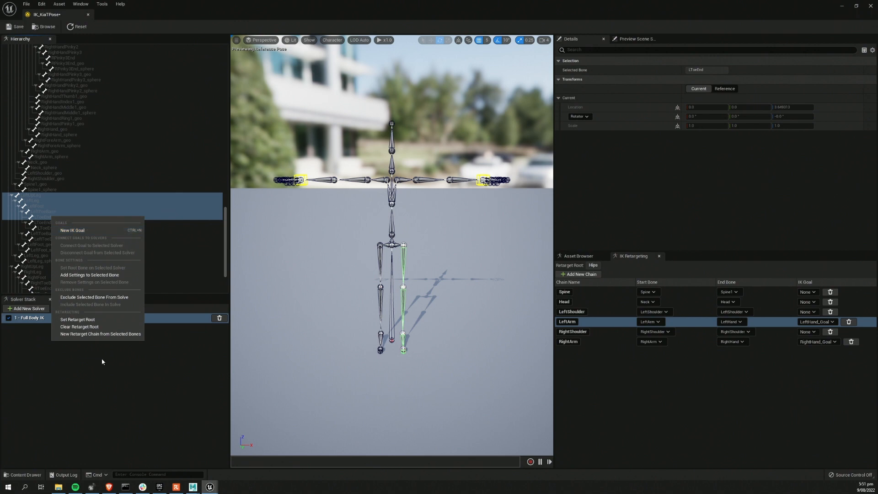
pyautogui.click(100, 334)
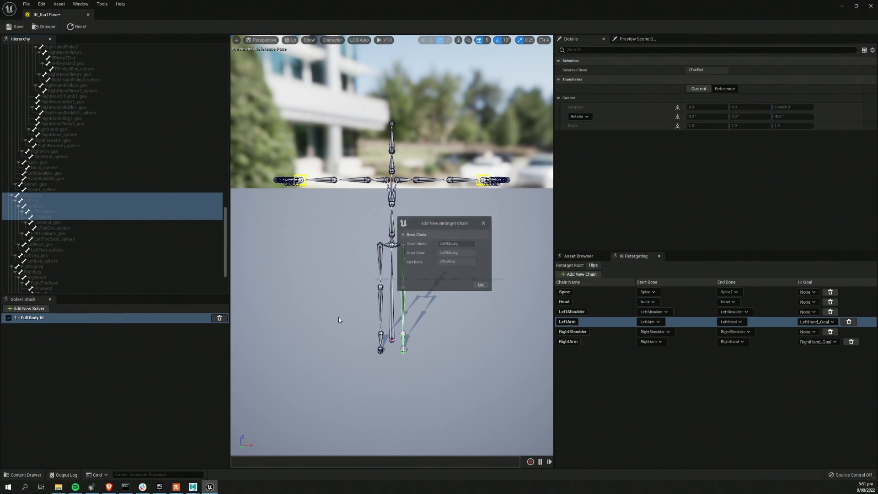
pyautogui.click(482, 287)
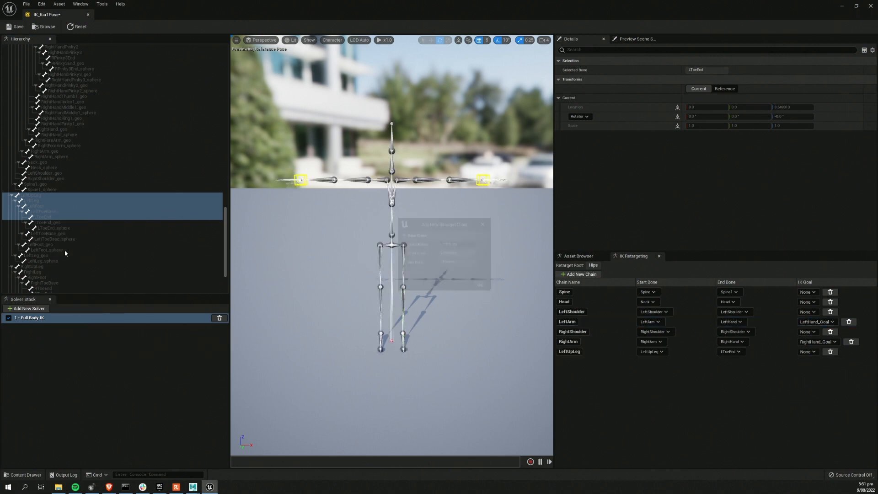
# Create an IK goal on the LeftToeBase bone and assign it to the LeftUpLeg chain
pyautogui.click(44, 213)
pyautogui.rightClick(49, 214)
pyautogui.click(69, 224)
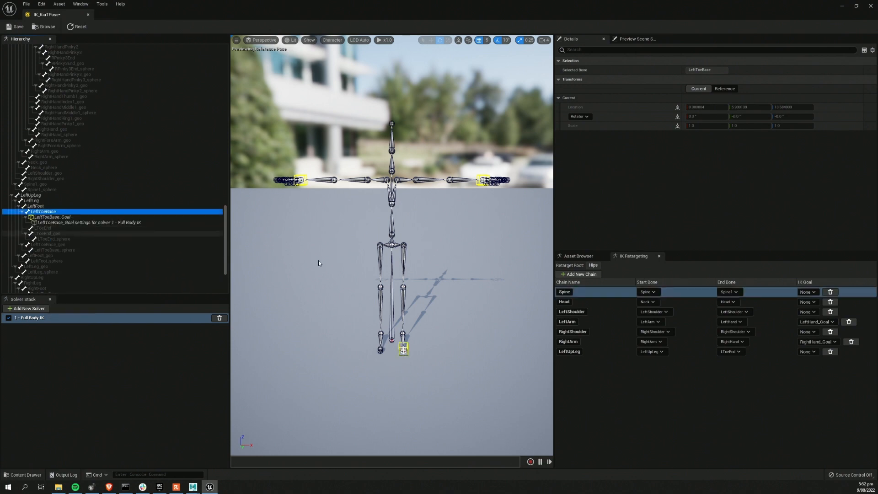
pyautogui.click(807, 352)
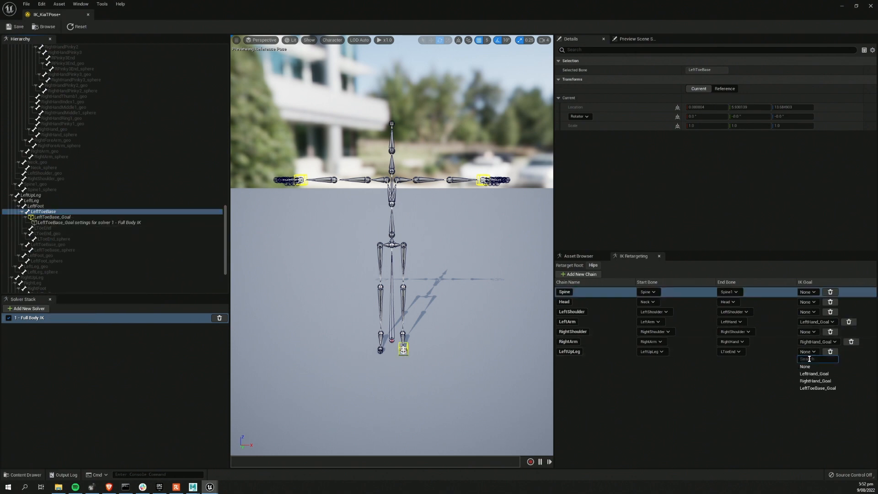
pyautogui.click(813, 389)
# Add a retarget chain running from the RightUpLeg bone to the RightToeBase bone, keeping the default chain name
pyautogui.scroll(-5, 66, 228)
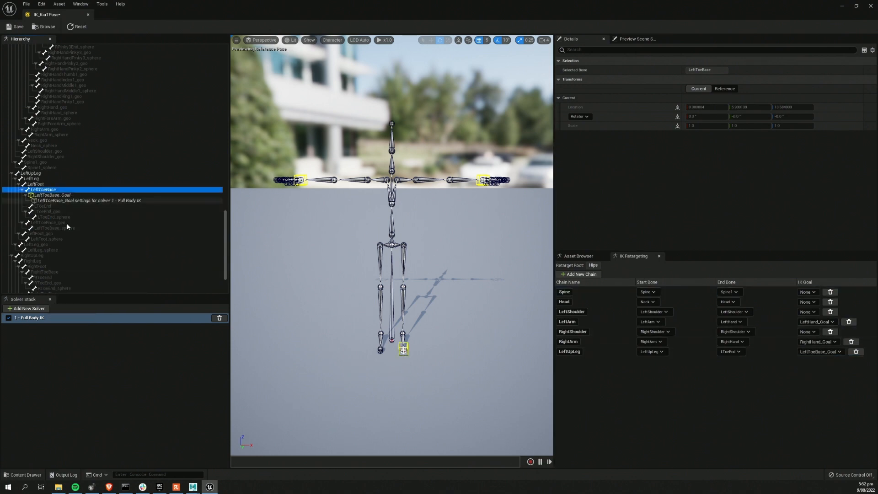
pyautogui.click(37, 203)
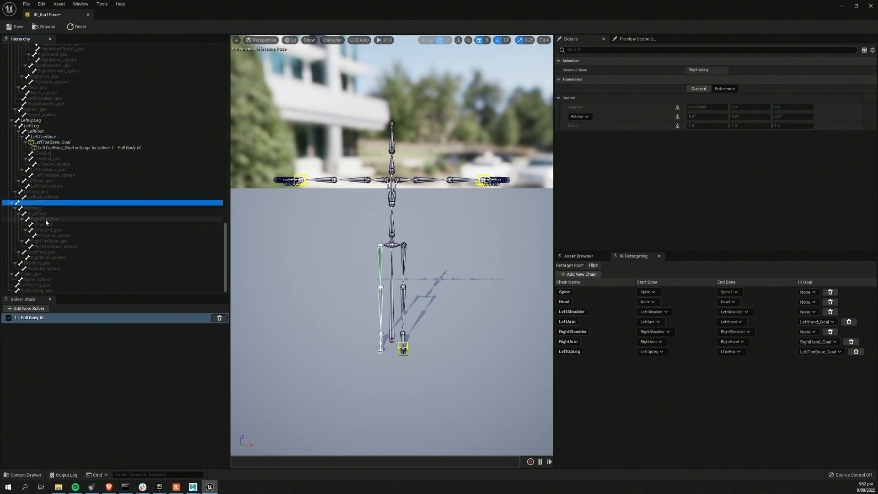
pyautogui.keyDown('shift'); pyautogui.click(46, 222); pyautogui.keyUp('shift')
pyautogui.rightClick(46, 222)
pyautogui.click(91, 333)
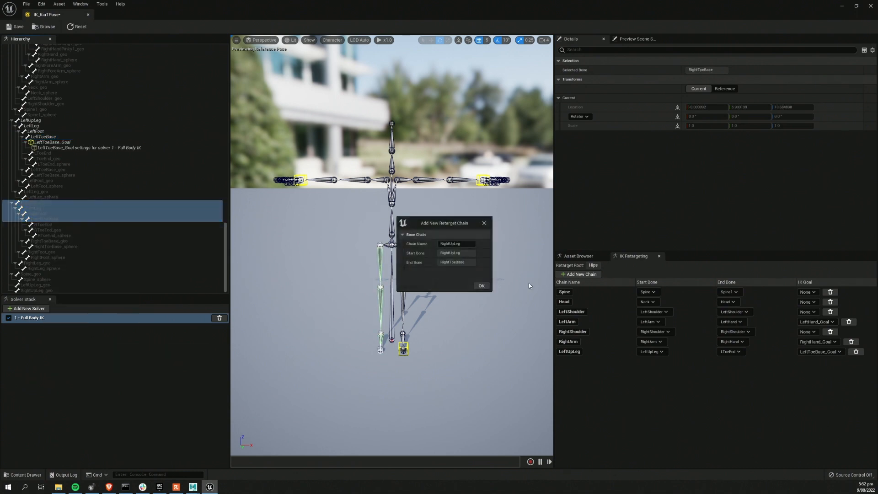
pyautogui.click(482, 286)
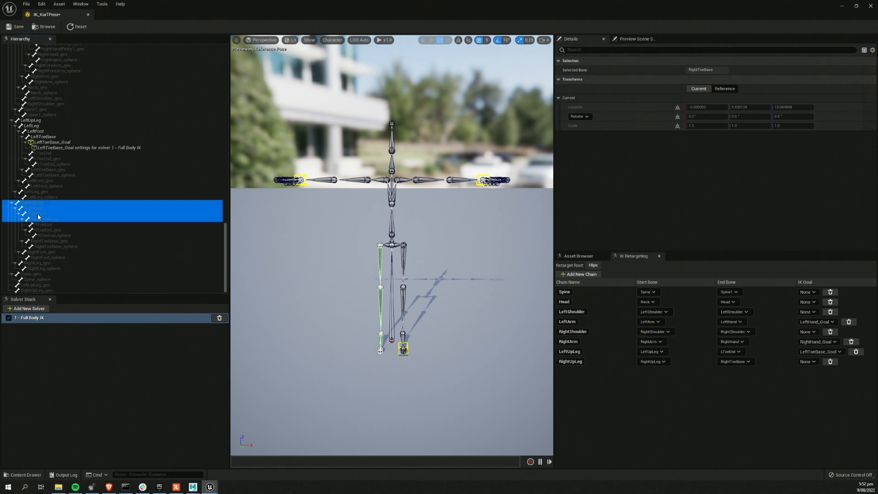
# Create an IK goal on the RightToeBase bone
pyautogui.rightClick(42, 214)
pyautogui.click(33, 220)
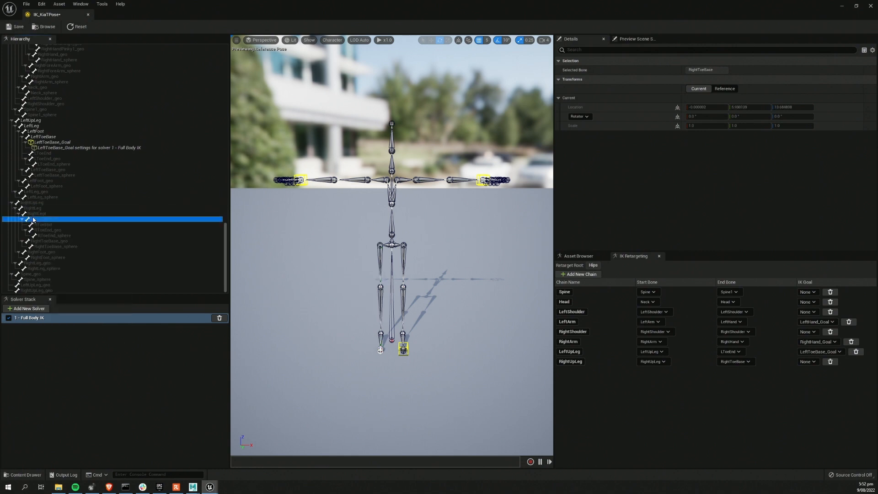
pyautogui.rightClick(51, 223)
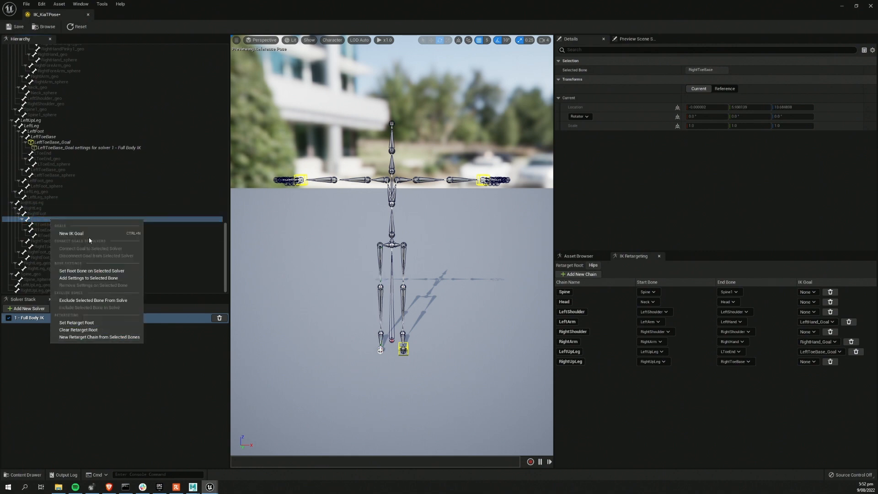
pyautogui.click(72, 234)
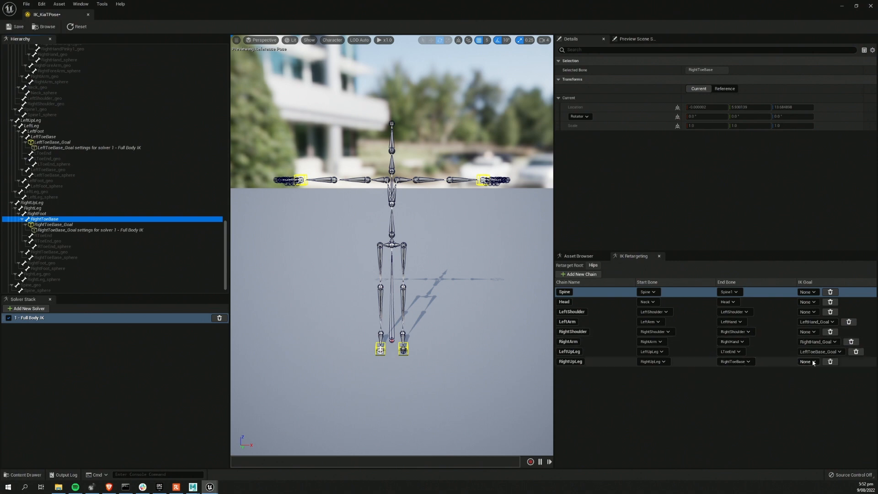
# Set the LeftUpLeg chain's end bone to LeftToeBase and assign RightToeBase_Goal to the RightUpLeg chain
pyautogui.click(730, 352)
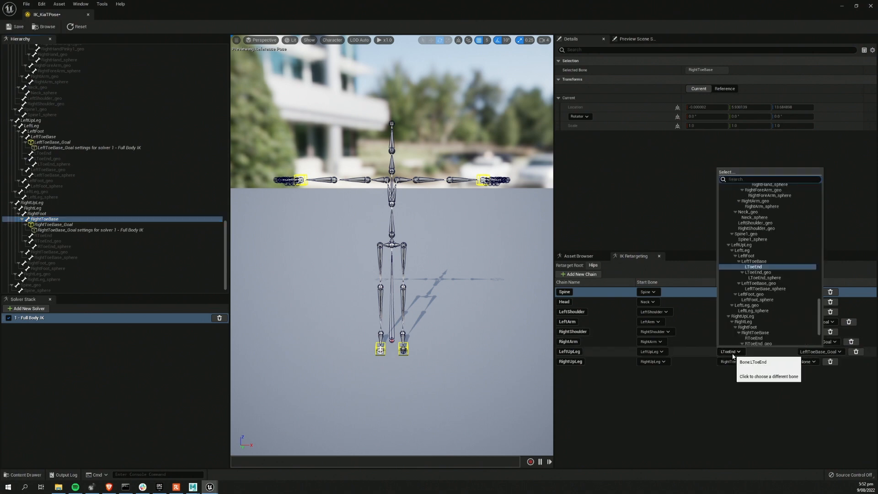
pyautogui.click(754, 262)
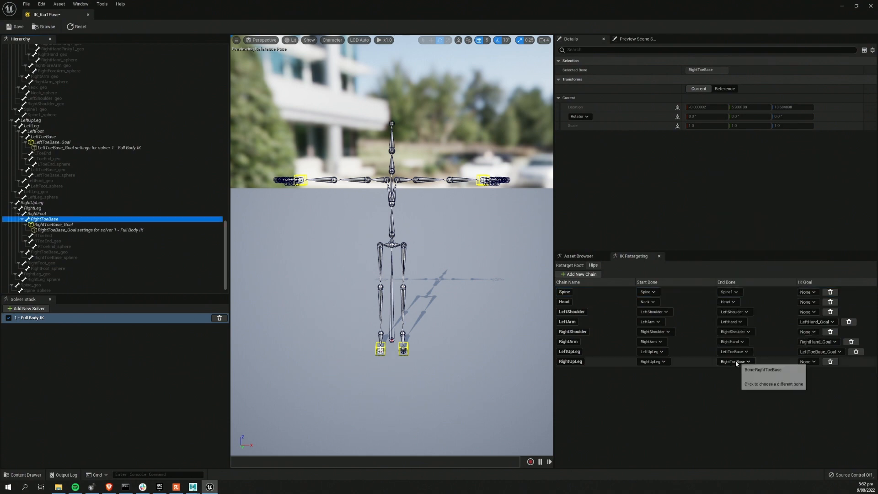
pyautogui.click(805, 361)
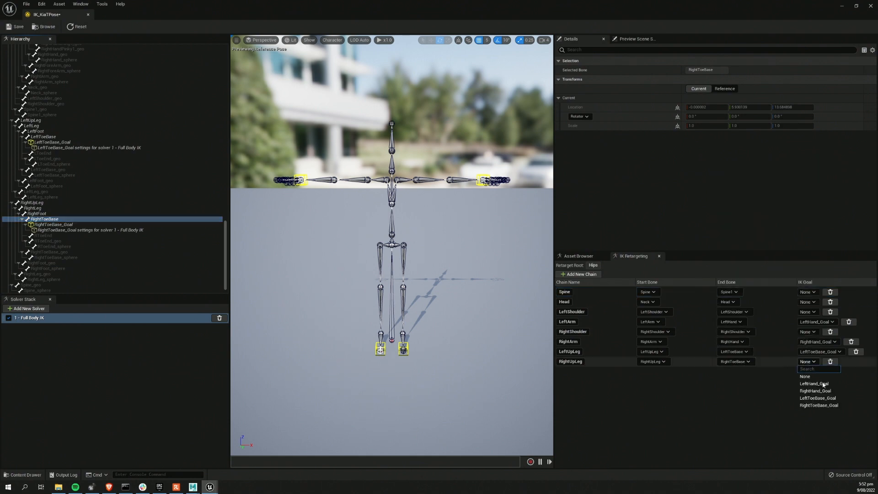
pyautogui.click(829, 405)
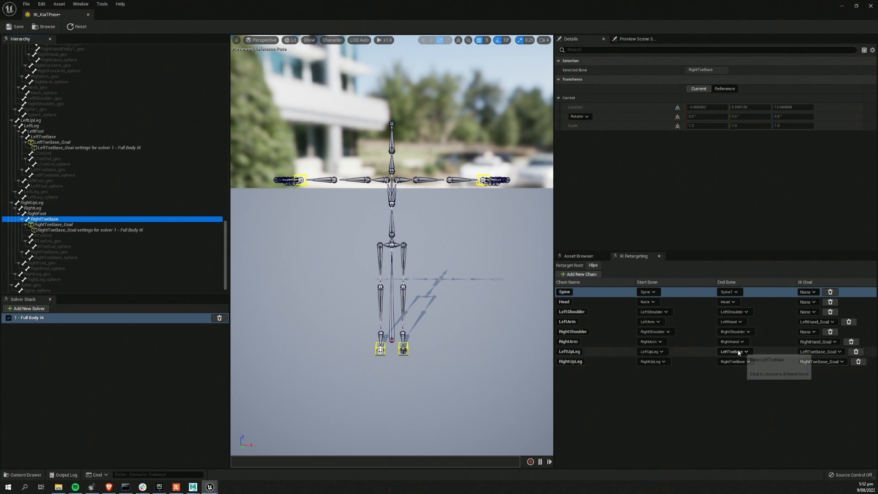
# Set the end bone of the LeftUpLeg chain to LToeEnd and of the RightUpLeg chain to RToeEnd
pyautogui.click(733, 352)
pyautogui.click(764, 275)
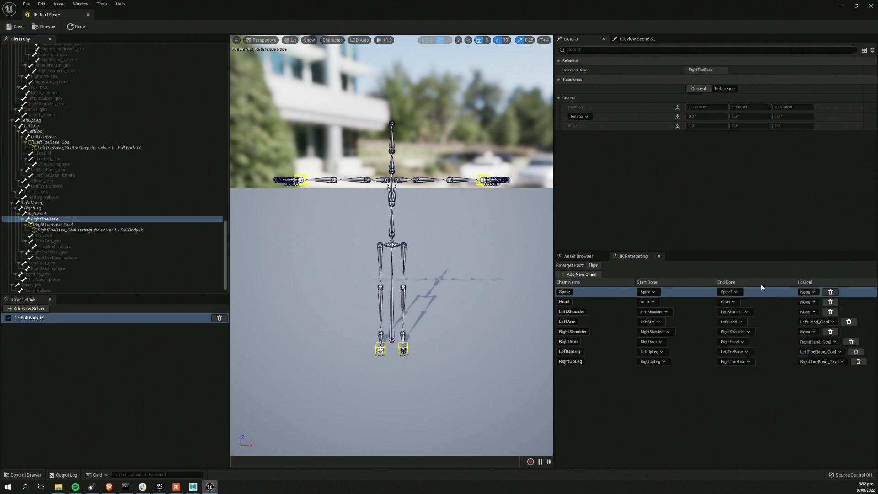
pyautogui.click(736, 362)
pyautogui.click(761, 287)
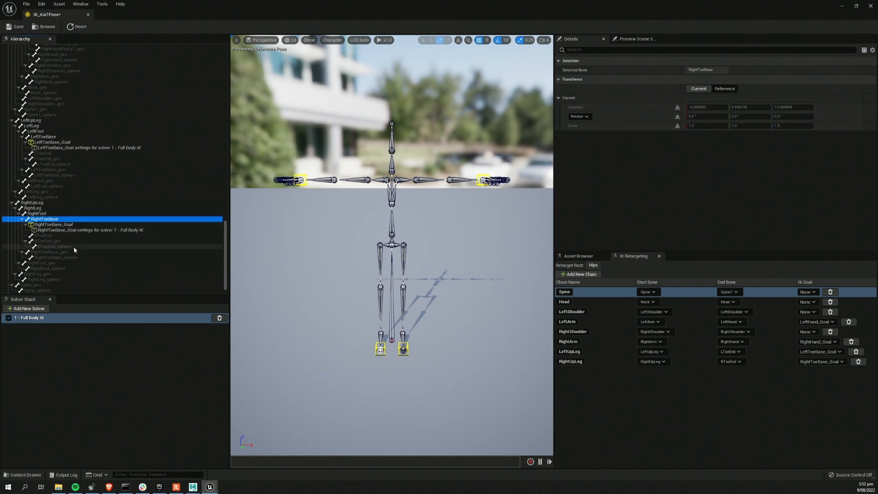
# Add Full Body IK bone settings to the Hips bone and set its rotation stiffness to 1.0
pyautogui.scroll(-1, 74, 250)
pyautogui.scroll(15, 73, 256)
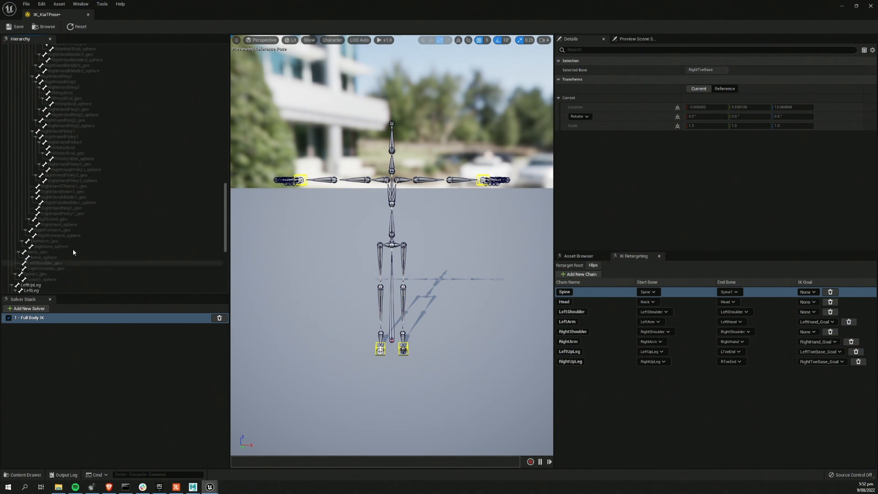
pyautogui.scroll(10, 79, 241)
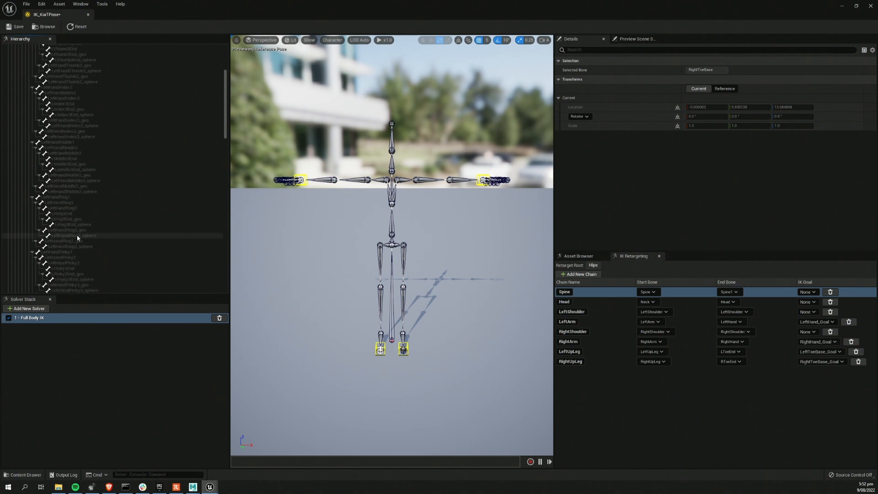
pyautogui.moveTo(227, 123); pyautogui.dragTo(222, 66)
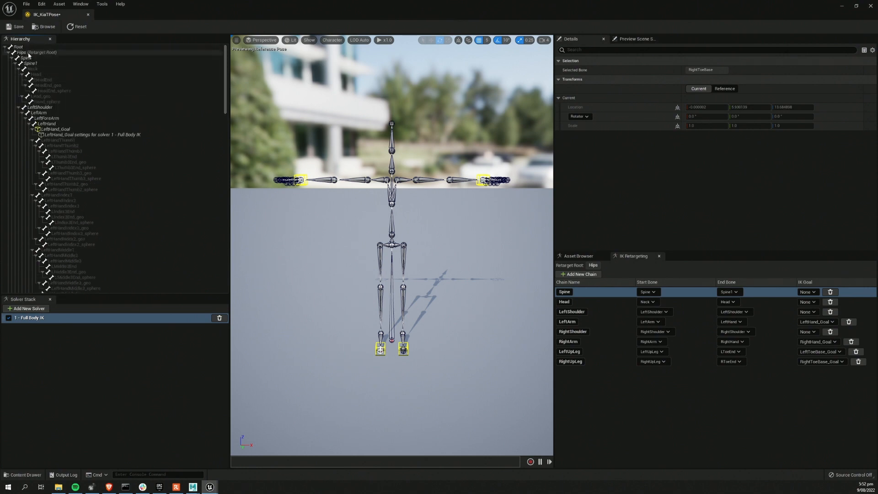
pyautogui.click(27, 53)
pyautogui.rightClick(27, 53)
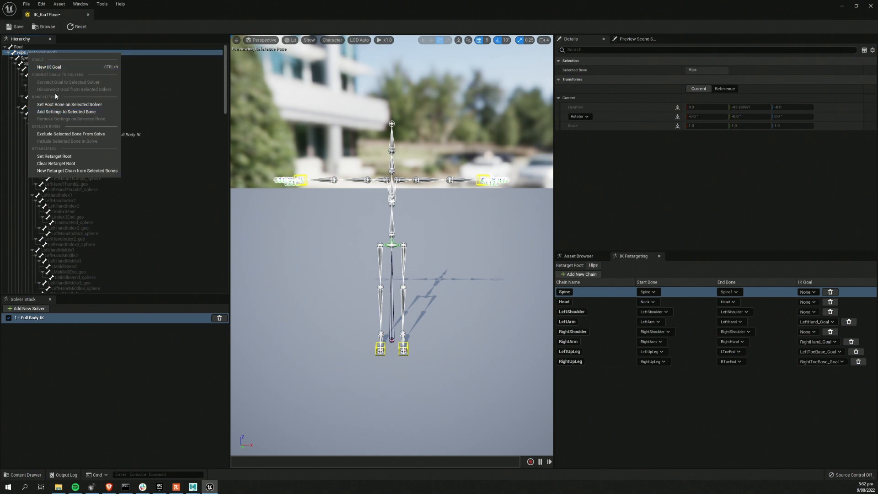
pyautogui.click(64, 111)
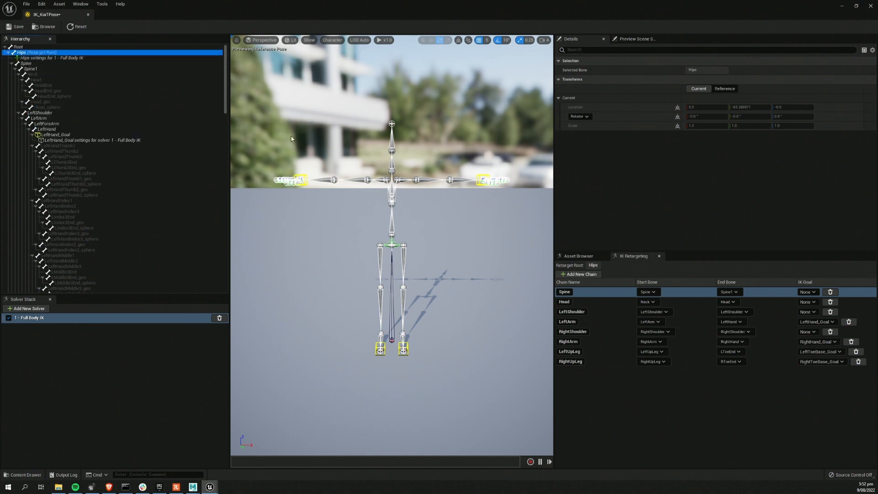
pyautogui.click(73, 58)
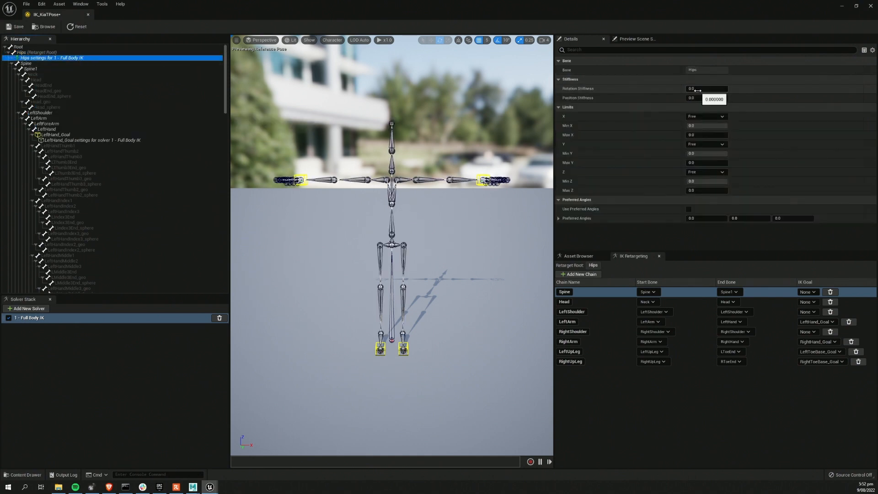
pyautogui.click(697, 89)
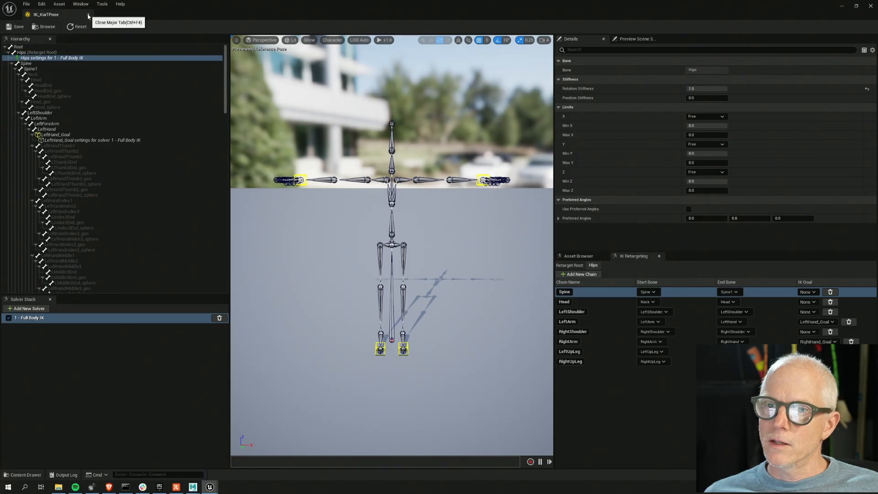
# Leave the IK Rig editor and create an IK Retargeter named RTG_FromKiaToMH in the KiaTPose folder, with IK_KiaTPose as source rig
pyautogui.moveTo(236, 12); pyautogui.dragTo(248, 67)
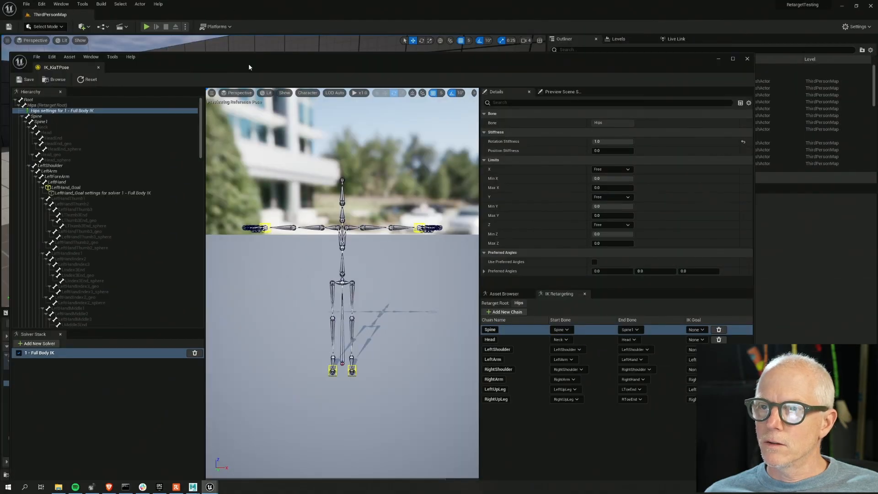
pyautogui.click(770, 64)
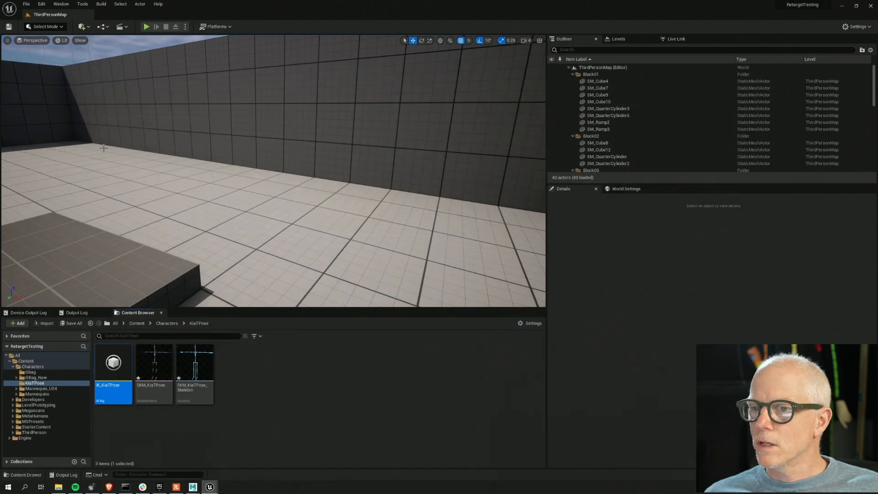
pyautogui.rightClick(252, 384)
pyautogui.moveTo(295, 238)
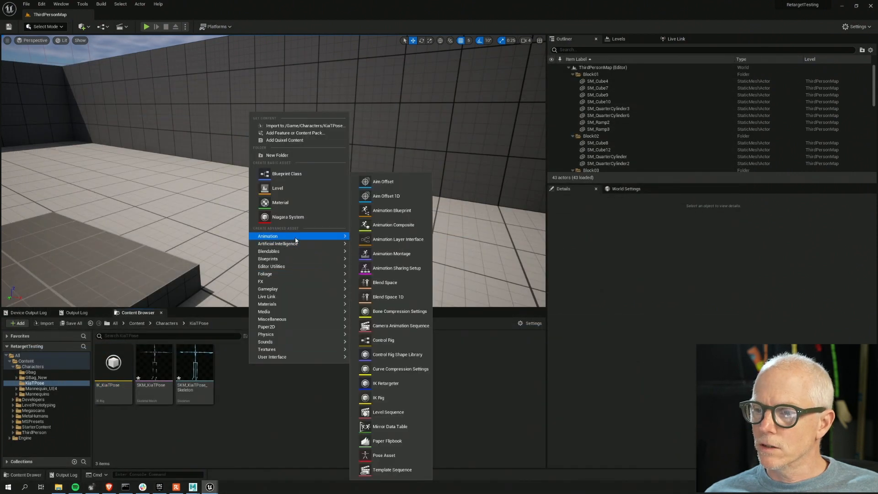
pyautogui.click(389, 384)
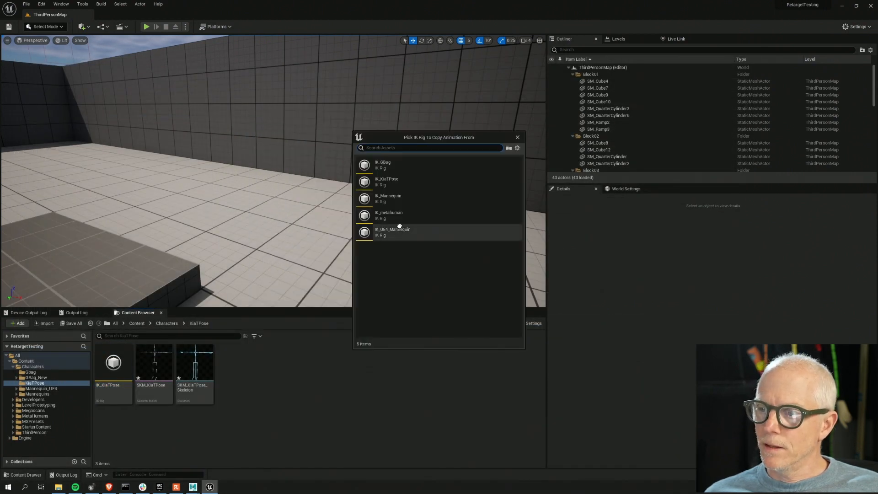
pyautogui.click(386, 181)
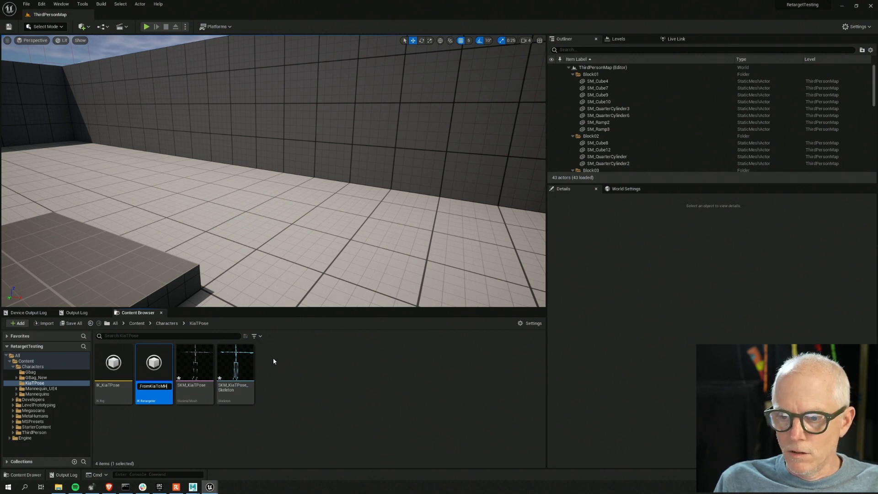
# Open RTG_FromKiaToMH and set its target IK Rig to IK_metahuman and its target preview mesh to f_med_nrw_preview
pyautogui.doubleClick(151, 364)
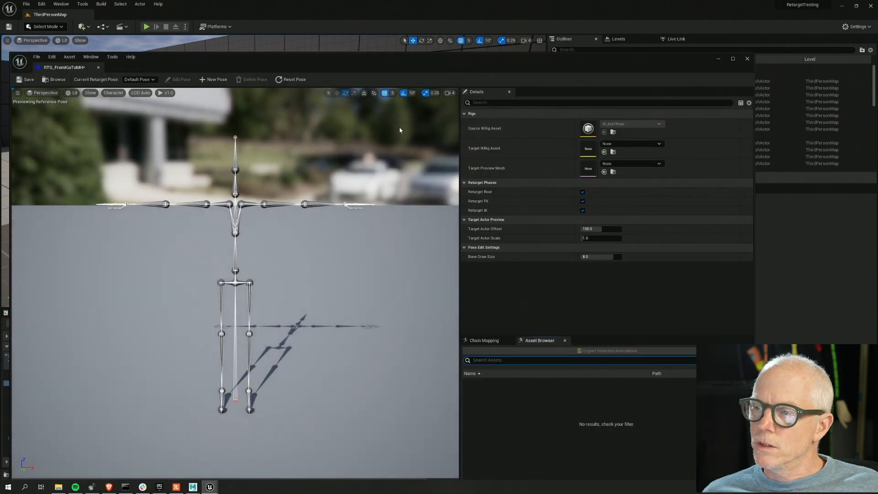
pyautogui.click(617, 145)
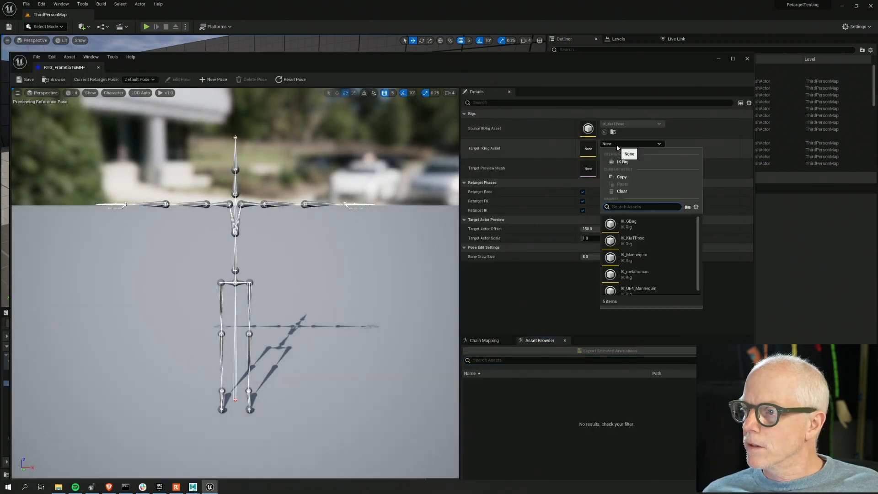
pyautogui.click(644, 276)
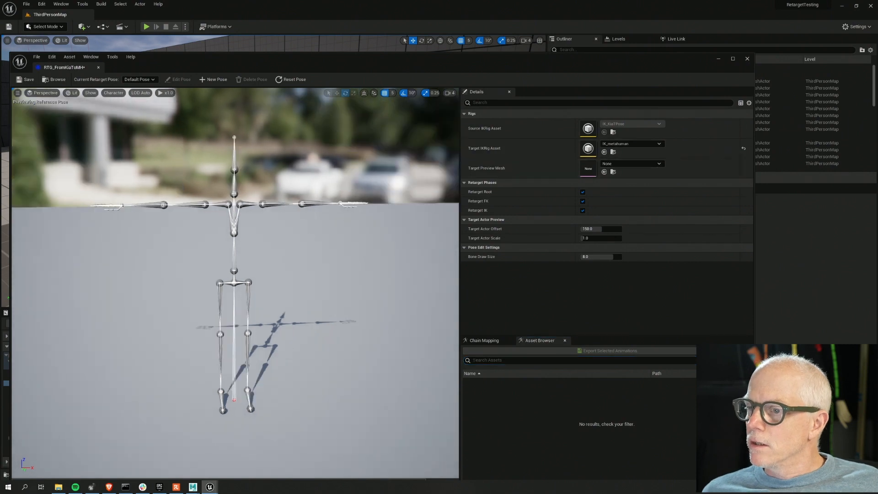
pyautogui.click(633, 164)
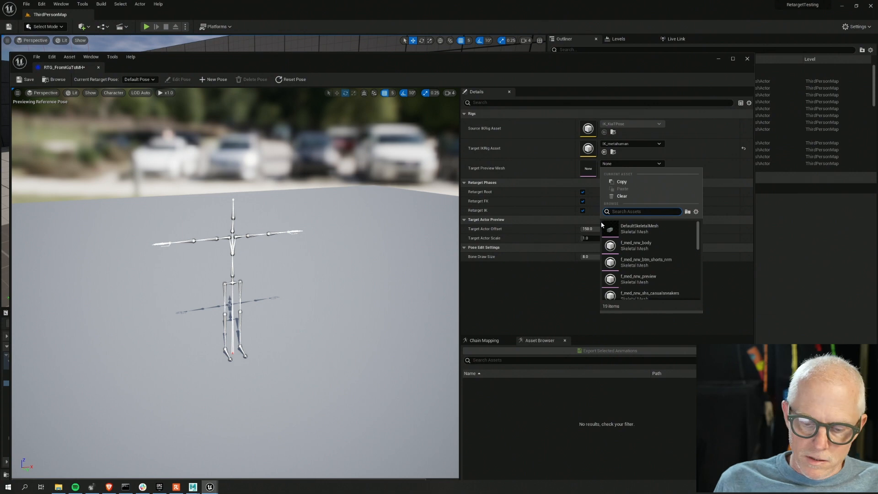
pyautogui.write('prev')
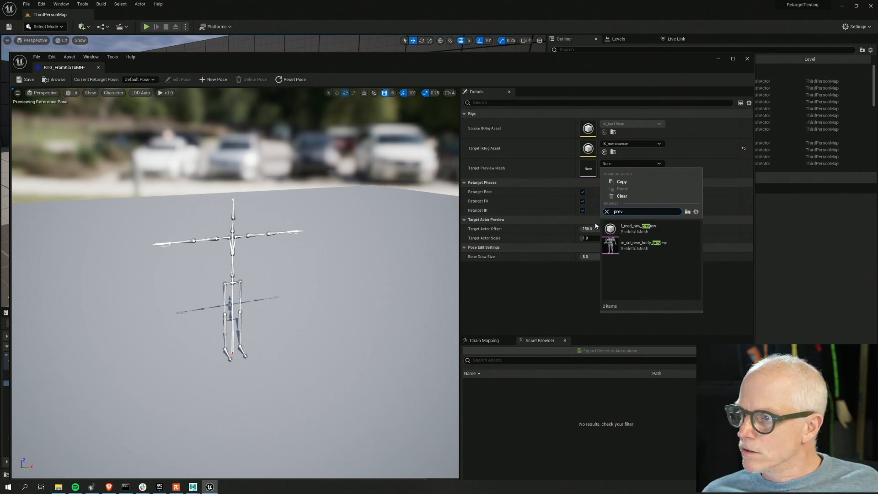
pyautogui.click(637, 229)
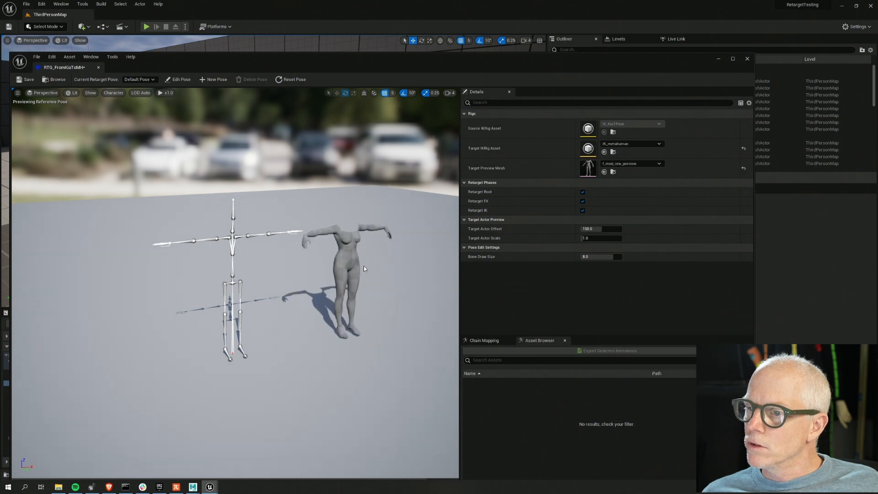
# Enter retarget pose editing for the target mesh and set the bone draw size to 1
pyautogui.keyDown('alt'); pyautogui.moveTo(297, 298); pyautogui.dragTo(263, 294); pyautogui.keyUp('alt')
pyautogui.keyDown('alt'); pyautogui.moveTo(307, 256); pyautogui.dragTo(250, 264, button='middle'); pyautogui.keyUp('alt')
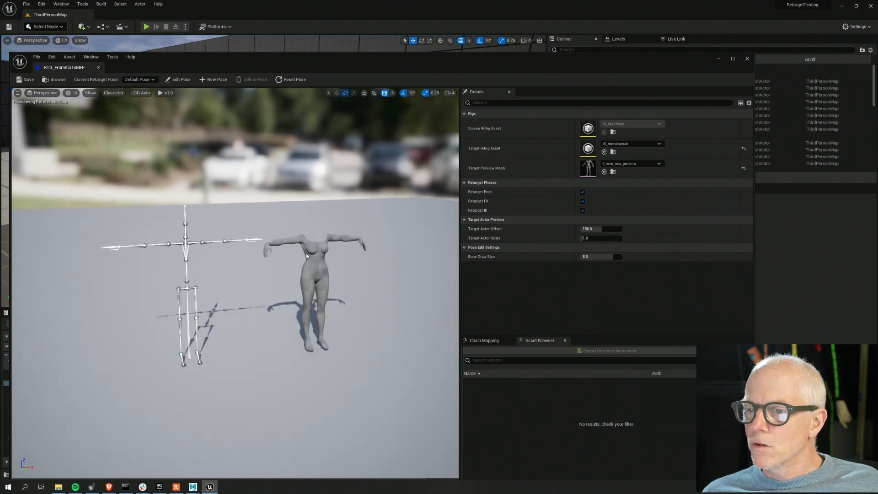
pyautogui.click(179, 80)
pyautogui.click(585, 256)
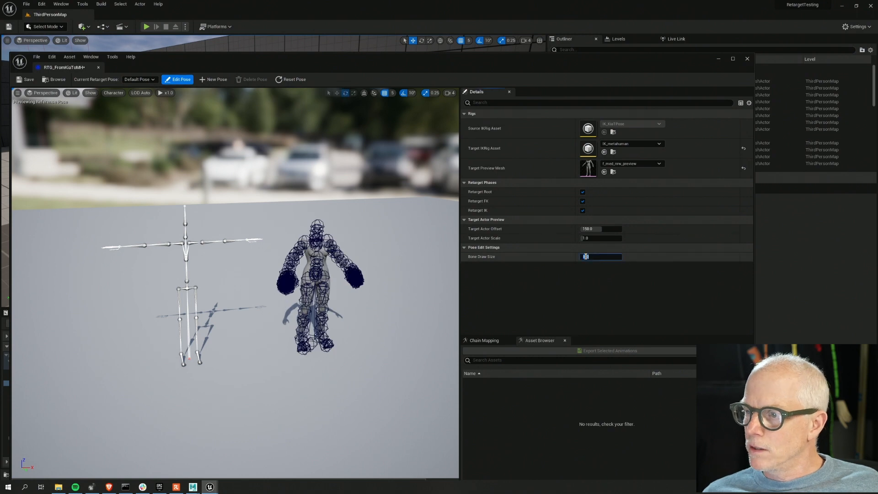
pyautogui.write('1')
pyautogui.press('Return')
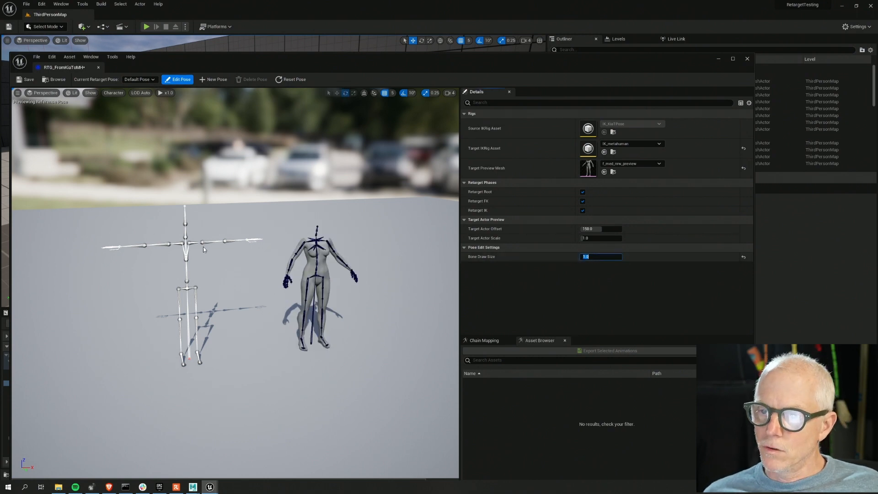
pyautogui.scroll(3, 278, 314)
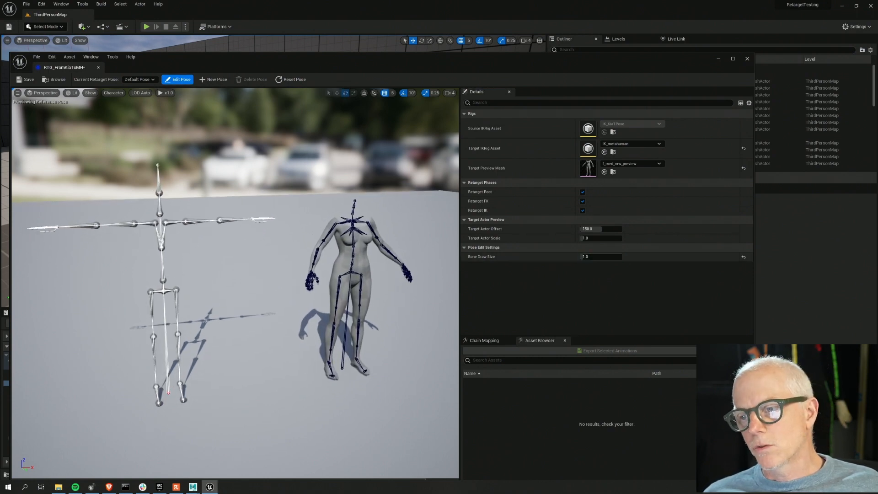
# Rotate the target MetaHuman's right upper arm and forearm up toward the source skeleton's T-pose
pyautogui.click(319, 241)
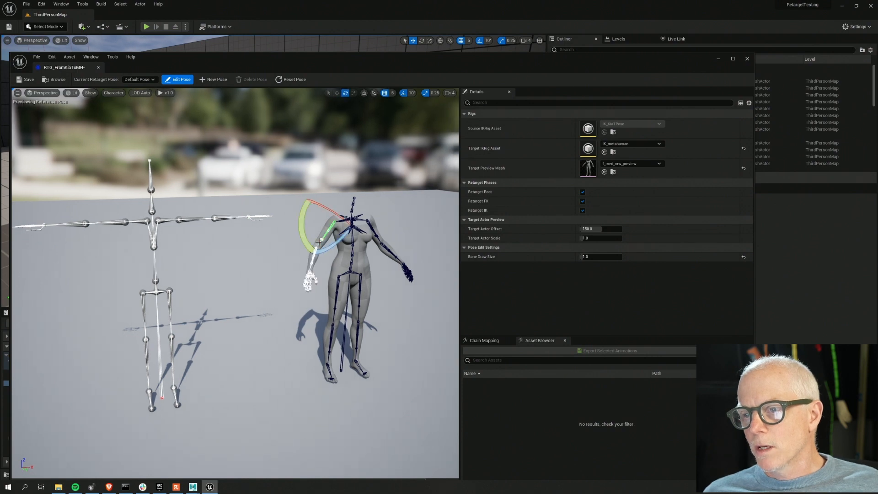
pyautogui.moveTo(297, 227); pyautogui.dragTo(264, 319)
pyautogui.scroll(5, 264, 317)
pyautogui.moveTo(264, 318); pyautogui.dragTo(341, 258, button='middle')
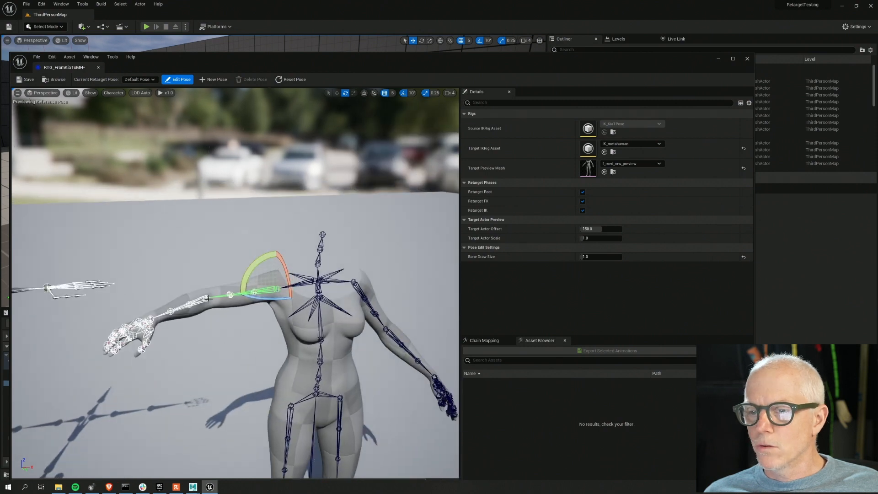
pyautogui.click(165, 314)
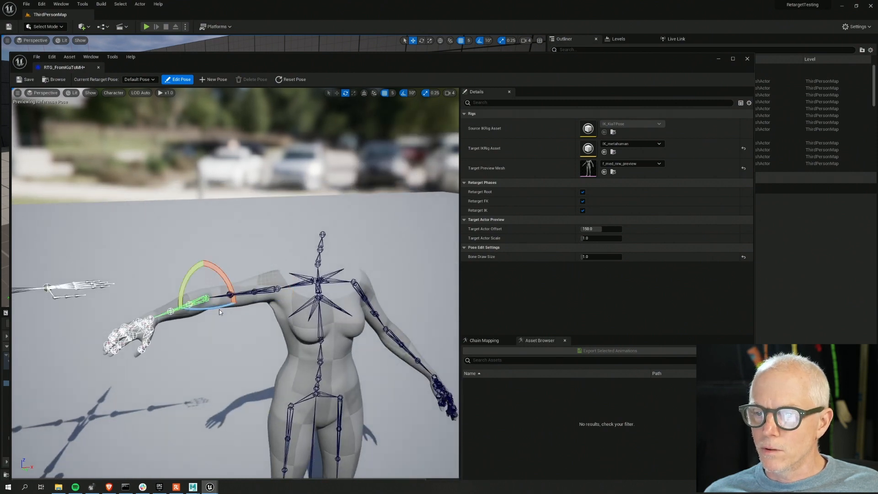
pyautogui.moveTo(218, 309); pyautogui.dragTo(187, 310)
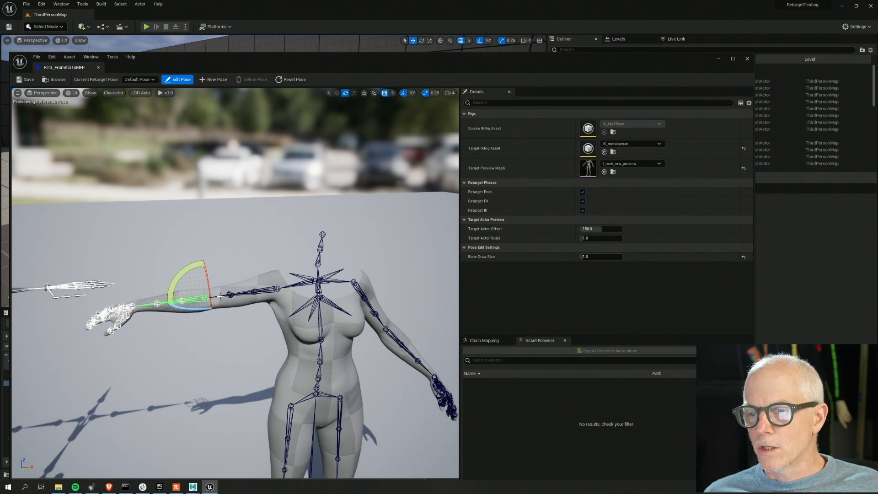
# Select the clavicle bone of the raised arm and compare the posed arm with the source skeleton's T-pose
pyautogui.click(253, 290)
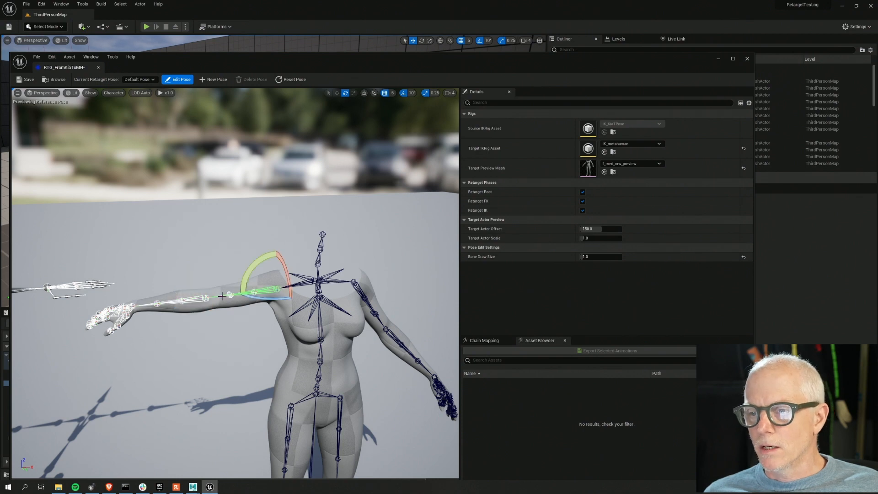
pyautogui.click(300, 285)
pyautogui.moveTo(283, 276)
pyautogui.mouseDown()
pyautogui.moveTo(283, 268)
pyautogui.moveTo(281, 276)
pyautogui.mouseUp()
pyautogui.keyDown('alt'); pyautogui.moveTo(243, 358); pyautogui.dragTo(211, 357, button='right'); pyautogui.keyUp('alt')
pyautogui.keyDown('alt'); pyautogui.moveTo(210, 320); pyautogui.dragTo(233, 316); pyautogui.keyUp('alt')
pyautogui.keyDown('alt'); pyautogui.moveTo(233, 316); pyautogui.dragTo(201, 311, button='right'); pyautogui.keyUp('alt')
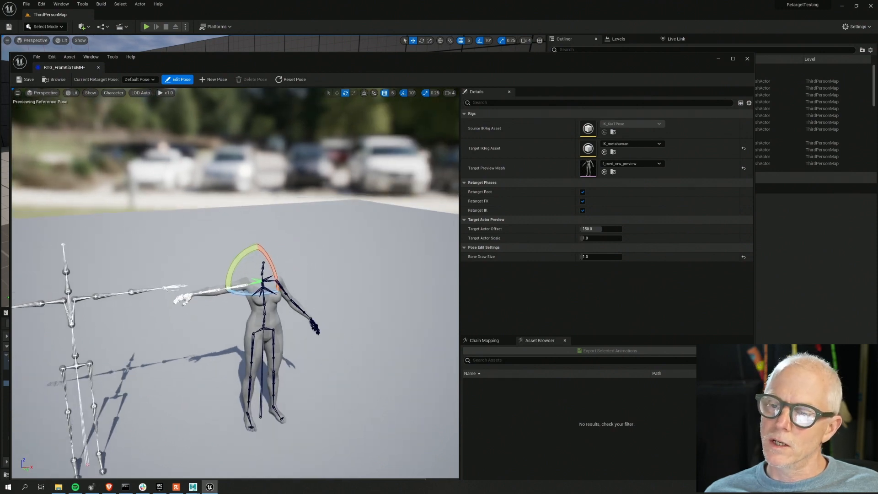
pyautogui.keyDown('alt'); pyautogui.moveTo(224, 297); pyautogui.dragTo(178, 300, button='middle'); pyautogui.keyUp('alt')
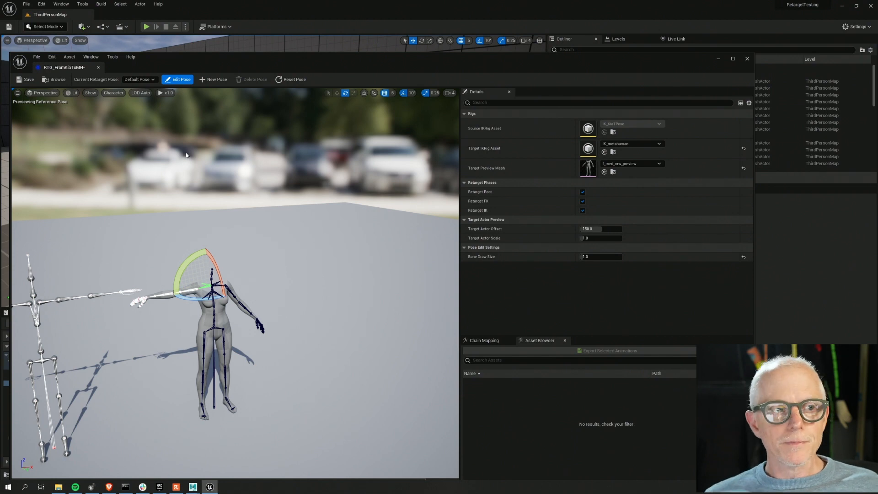
pyautogui.click(159, 487)
pyautogui.moveTo(181, 79); pyautogui.dragTo(197, 65)
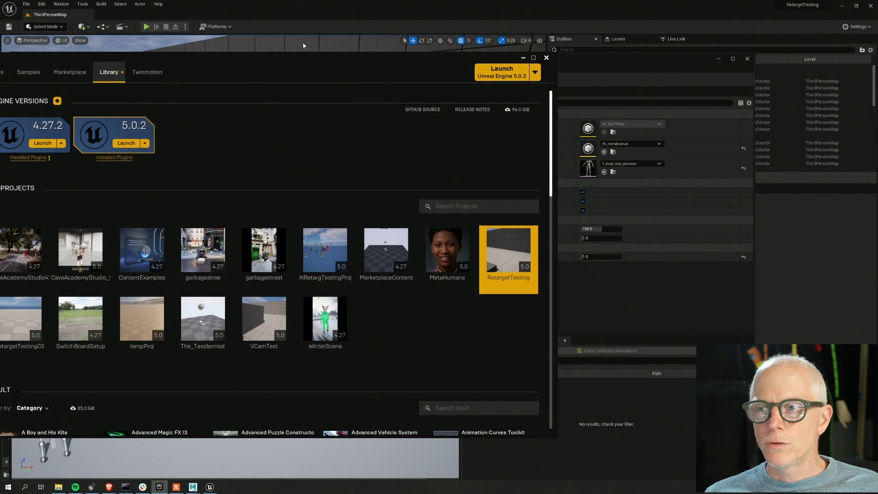
pyautogui.moveTo(330, 59); pyautogui.dragTo(0, 58)
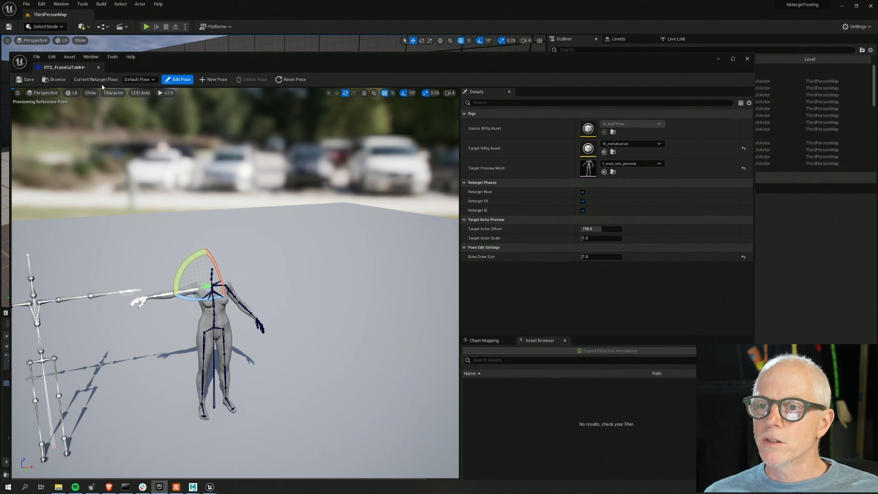
pyautogui.moveTo(324, 62); pyautogui.dragTo(323, 38)
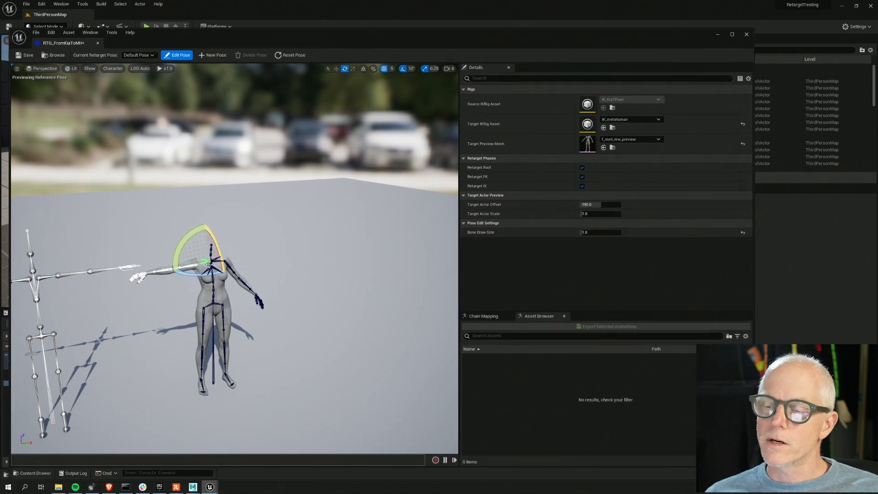
pyautogui.moveTo(286, 248); pyautogui.dragTo(407, 202, button='middle')
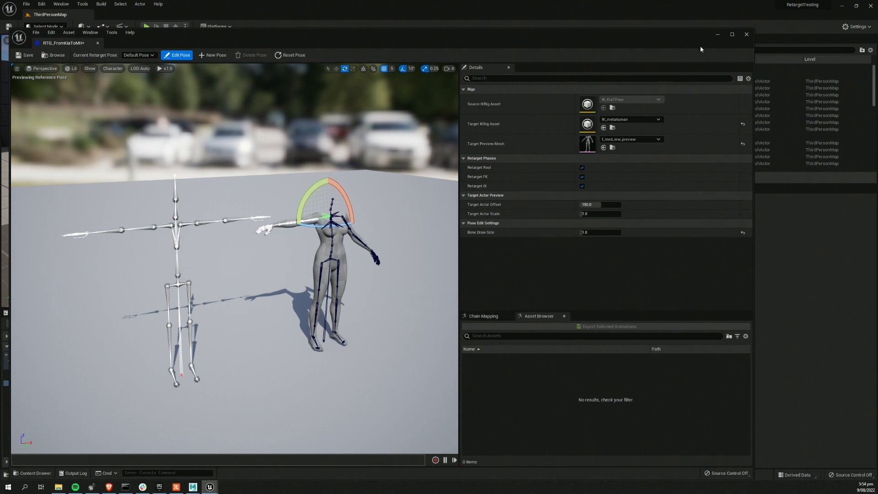
# Switch to Maya and execute the selected readInJSONPose lines to apply MH_TPose.json to the MetaHuman skeleton
pyautogui.click(717, 34)
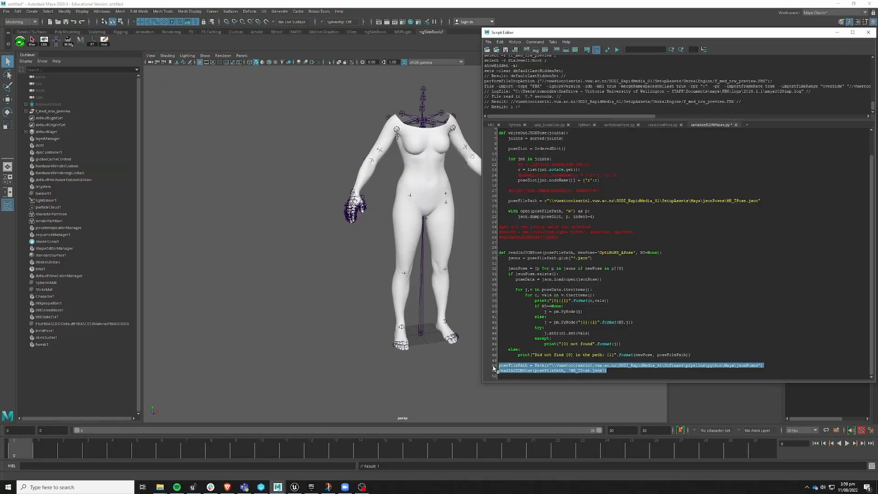
pyautogui.hotkey('ctrl', 'Return')
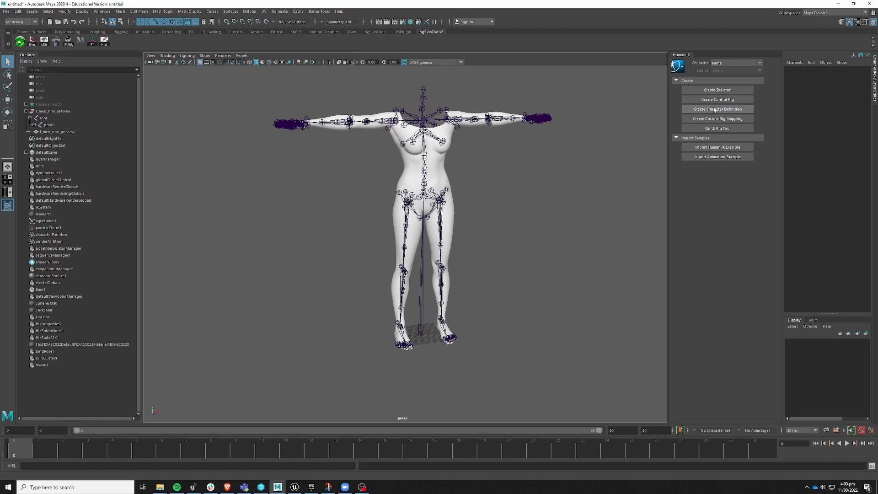
# Create a HumanIK character definition for the MetaHuman and load the MetaHuman2.xml skeleton definition, matching all bones
pyautogui.click(714, 109)
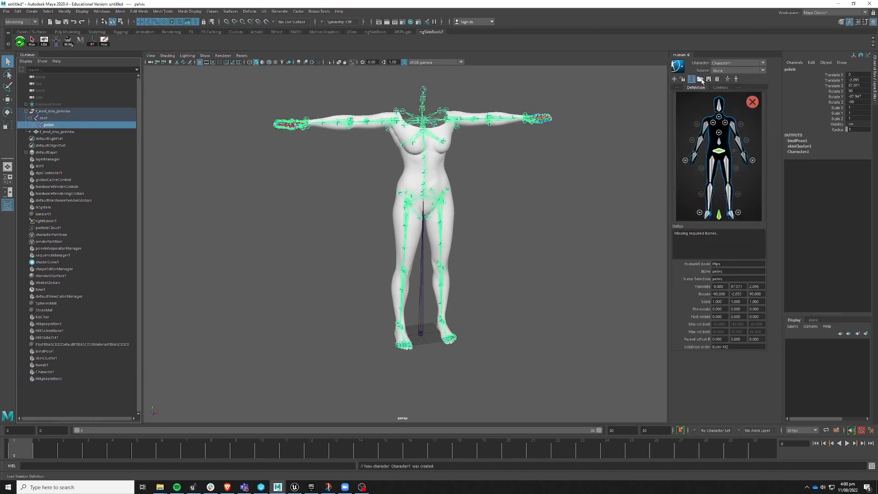
pyautogui.click(700, 79)
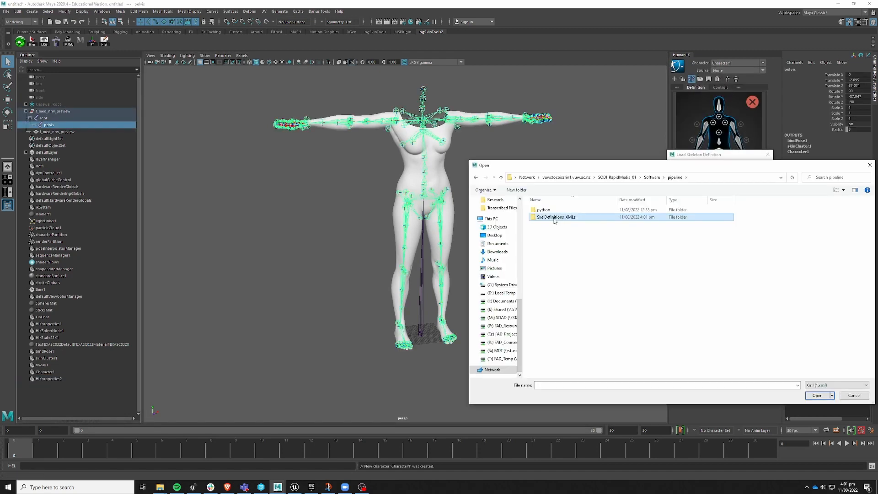
pyautogui.doubleClick(553, 217)
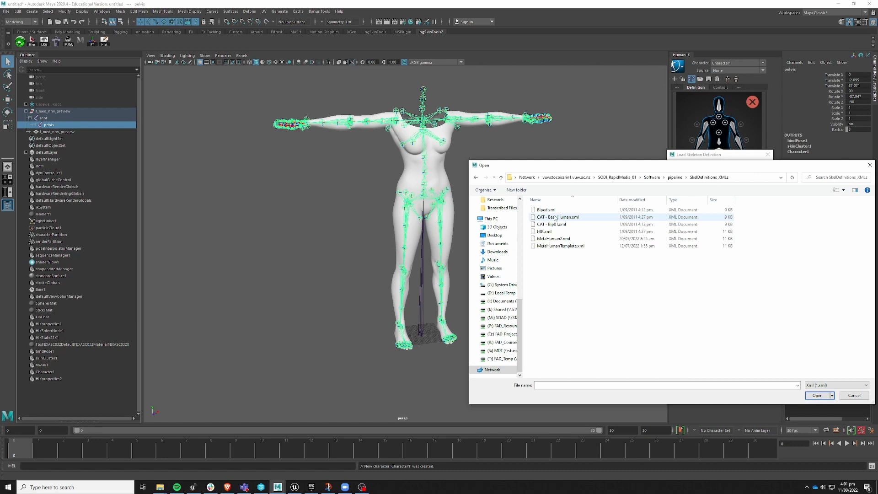
pyautogui.click(553, 238)
pyautogui.click(817, 395)
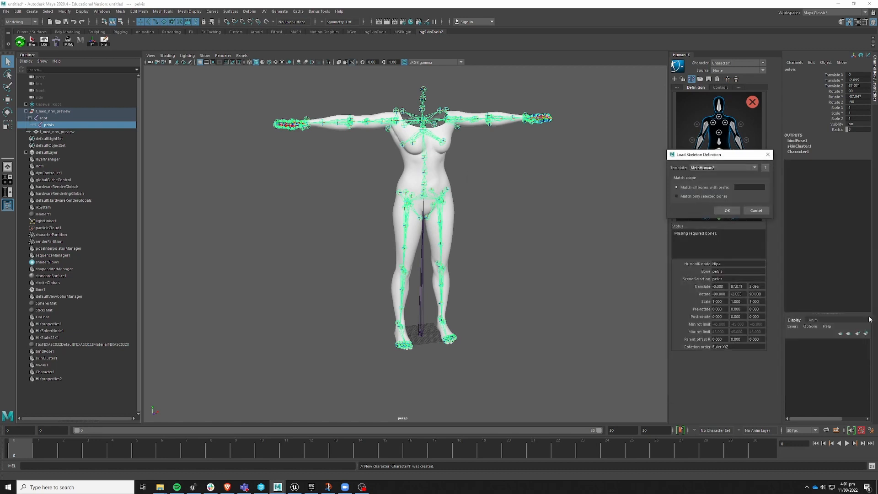
pyautogui.click(726, 211)
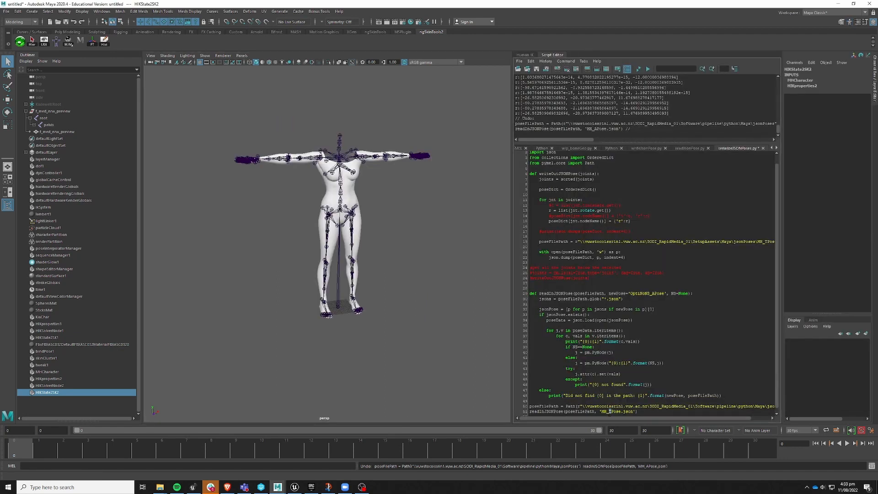
# Execute the last two script lines to apply the MH_APose.json pose to the MetaHuman skeleton
pyautogui.moveTo(648, 414); pyautogui.dragTo(530, 406)
pyautogui.hotkey('ctrl', 'Return')
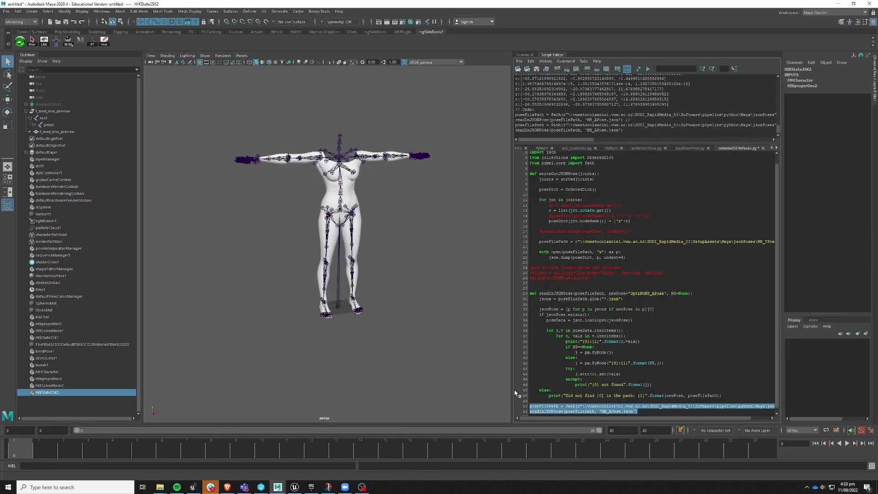
# Set the HumanIK source of KiaChar to MHCharacter and hide the f_med_nrw_preview group
pyautogui.click(726, 71)
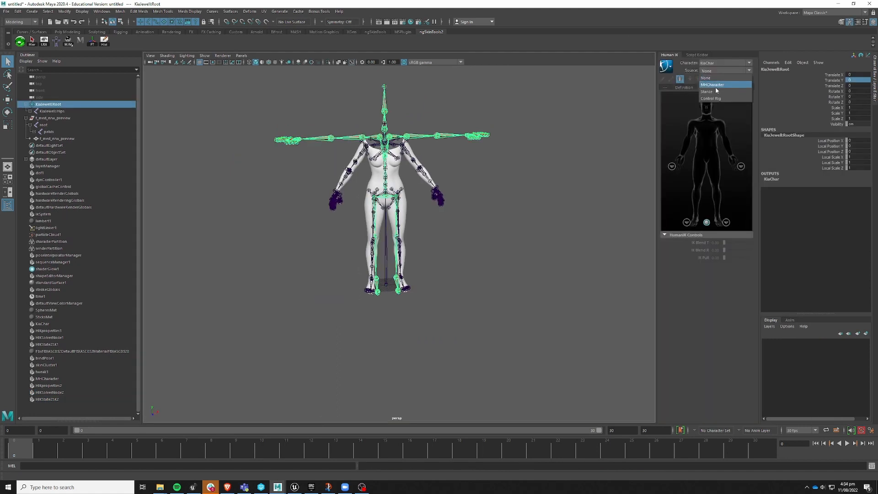
pyautogui.click(715, 86)
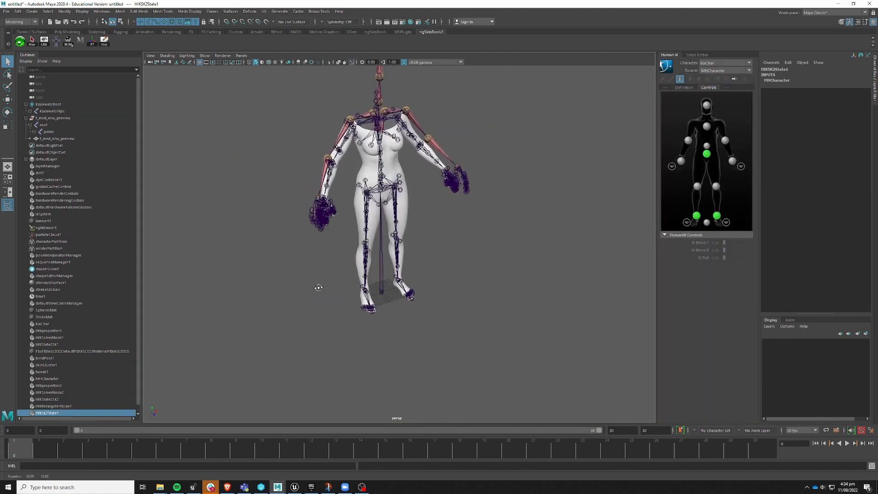
pyautogui.click(51, 119)
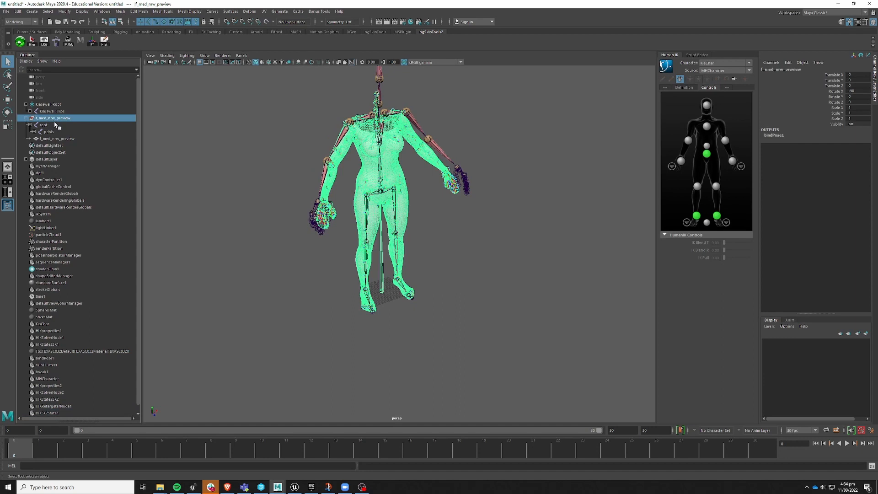
pyautogui.hotkey('ctrl', 'h')
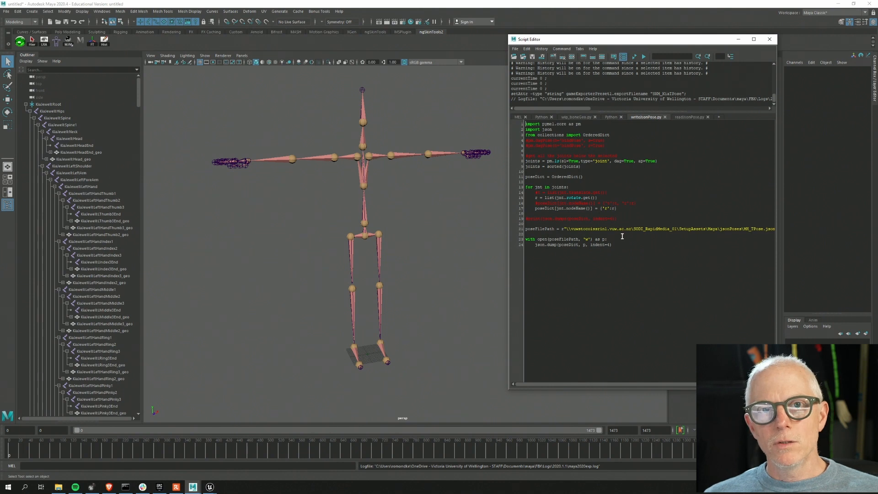
# Look through the pose-reading and Python scripts, and go to the end of the bone geometry script
pyautogui.click(691, 117)
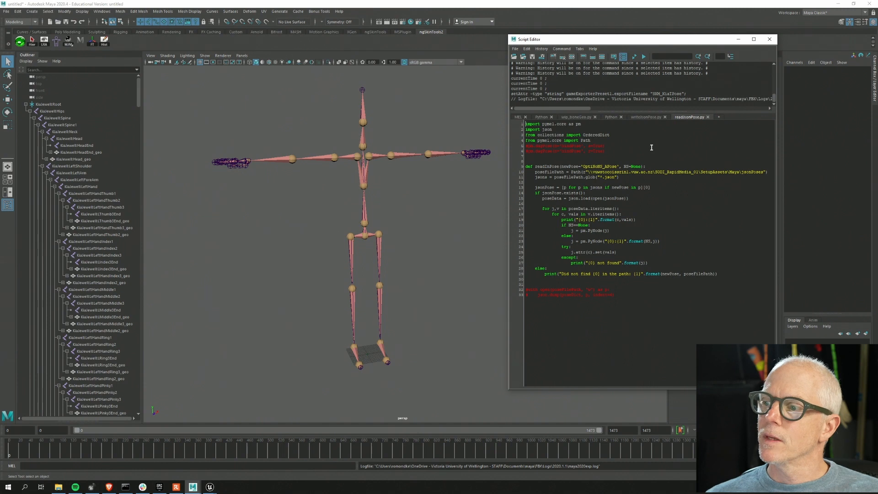
pyautogui.click(610, 117)
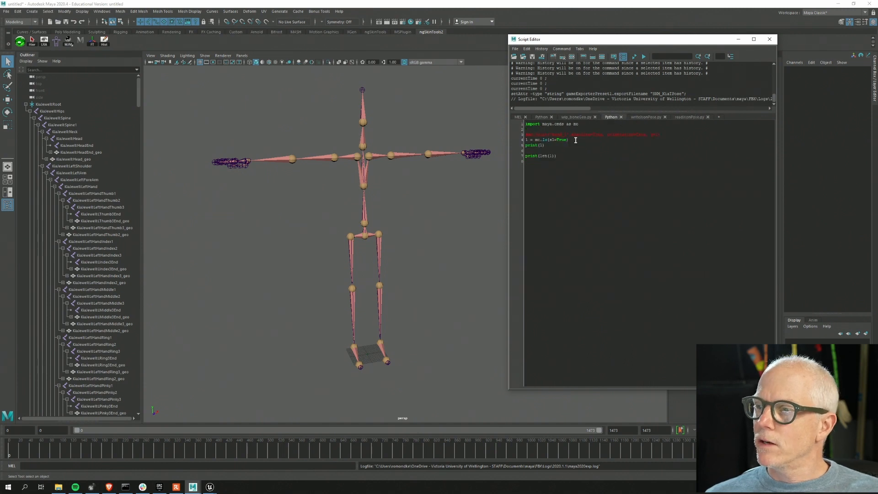
pyautogui.click(572, 117)
pyautogui.click(623, 376)
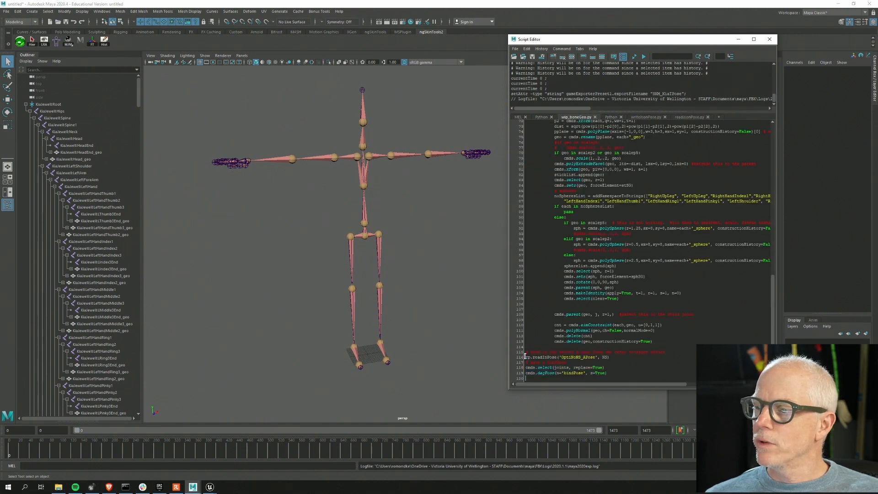
pyautogui.moveTo(624, 371); pyautogui.dragTo(510, 347)
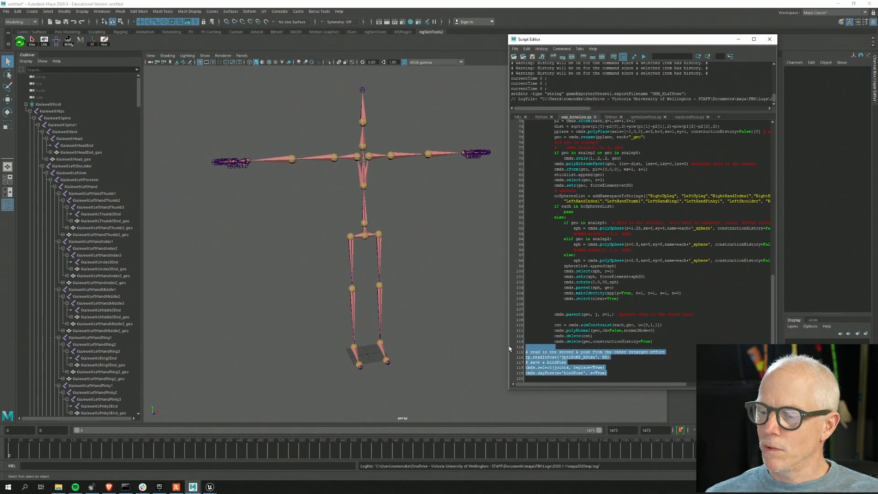
pyautogui.write('.')
pyautogui.press('KP_Enter')
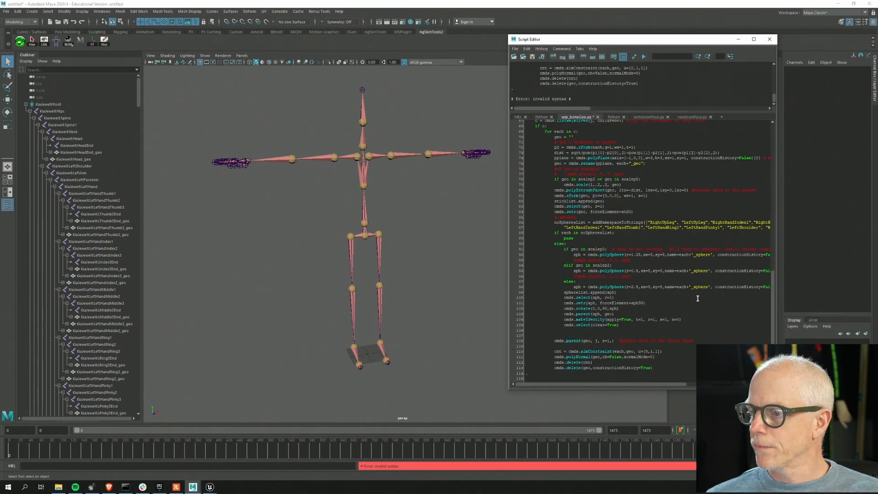
pyautogui.hotkey('ctrl', 'z')
# Execute the bone geometry script's closing lines to read in the stored A-pose and save a bindPose, and clear the selection
pyautogui.moveTo(602, 377); pyautogui.dragTo(512, 350)
pyautogui.press('KP_Enter')
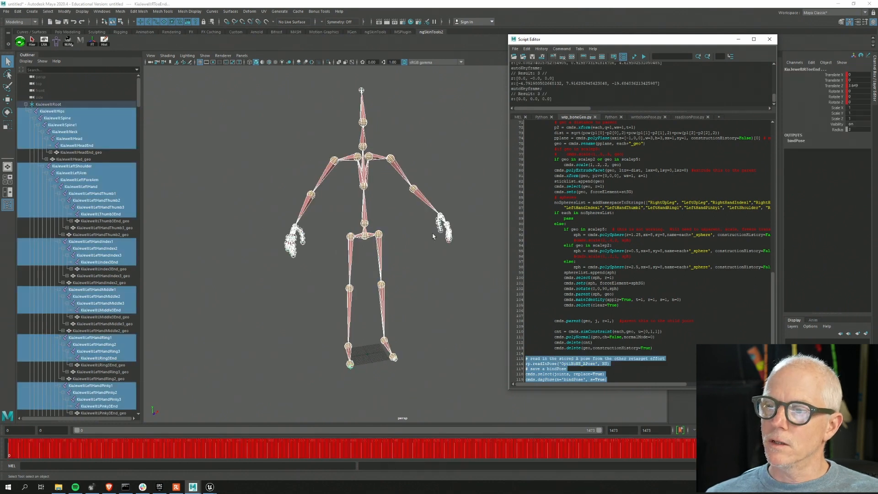
pyautogui.scroll(4, 243, 309)
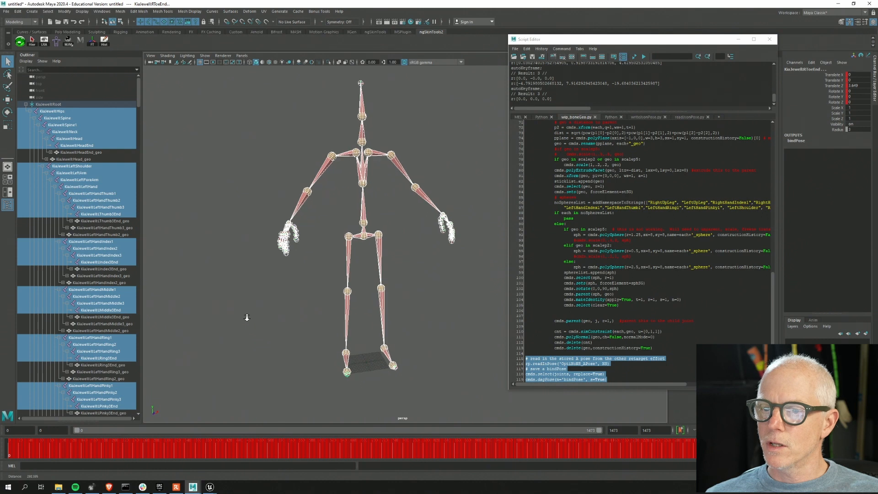
pyautogui.click(203, 218)
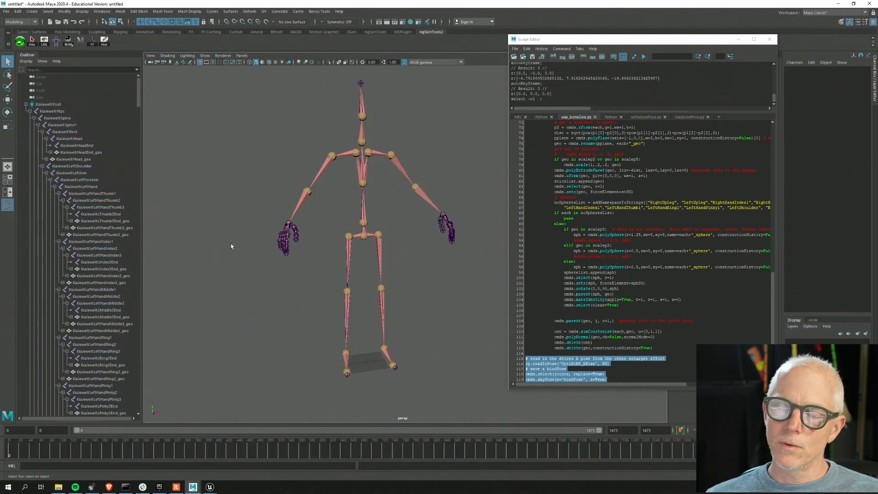
# Undo the last two selection changes to get the skeleton's root joint selected again, and reselect its whole hierarchy for the Game Exporter
pyautogui.hotkey('ctrl', 'z')
pyautogui.hotkey('ctrl', 'z')
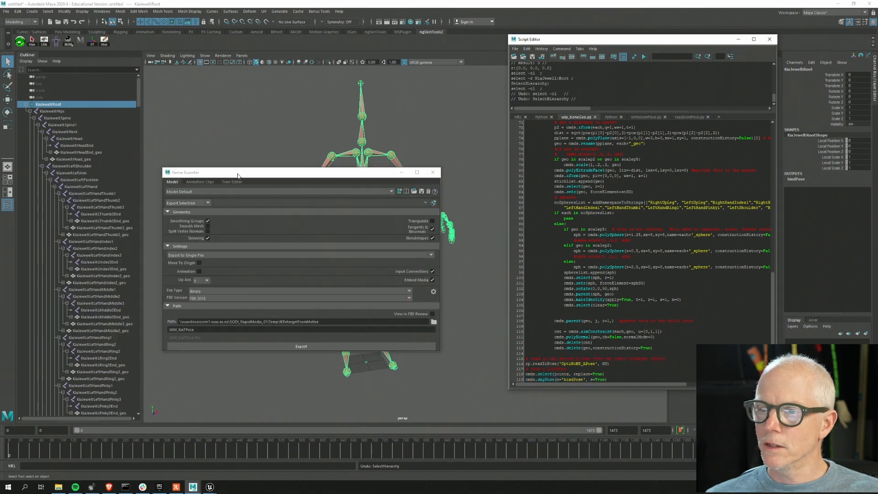
pyautogui.moveTo(237, 174); pyautogui.dragTo(254, 126)
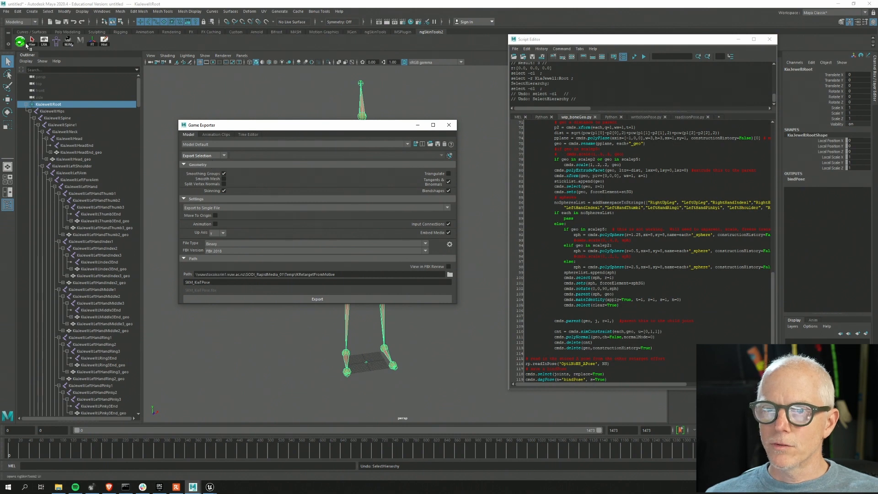
pyautogui.click(32, 41)
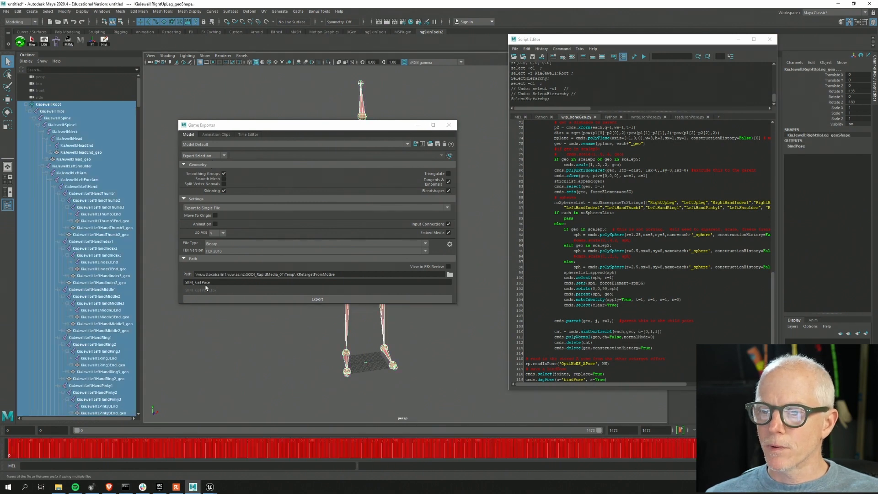
# Set the Game Exporter's file name to SKM_KiaAPose and export the selection as FBX
pyautogui.click(201, 283)
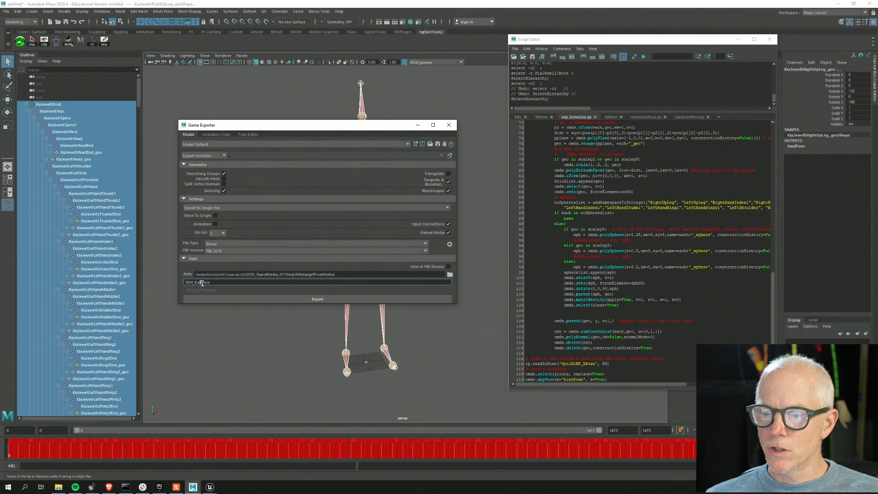
pyautogui.write('A')
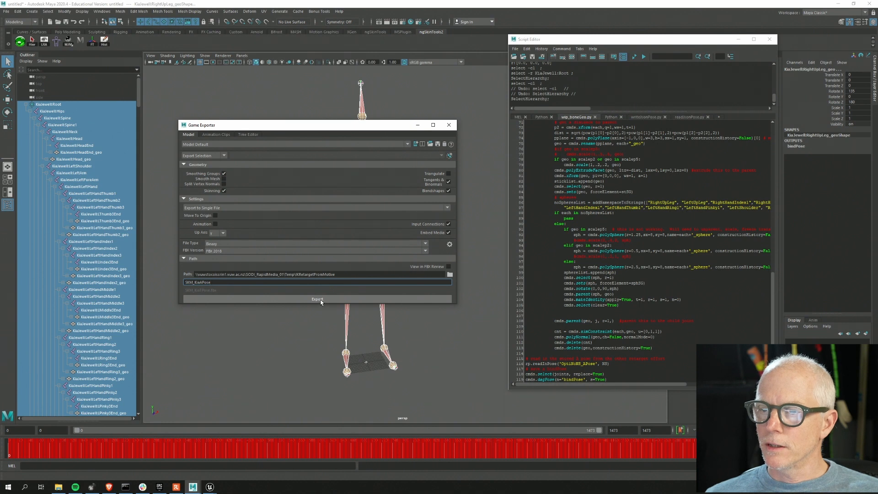
pyautogui.click(321, 300)
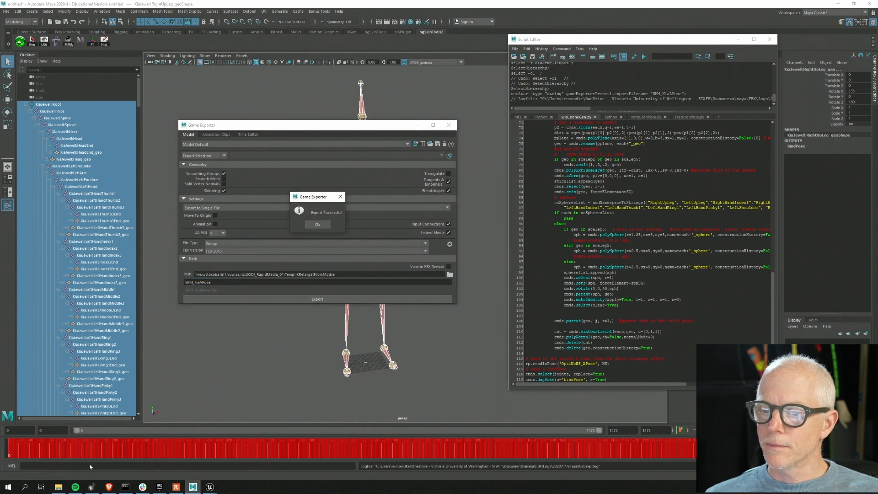
pyautogui.click(317, 224)
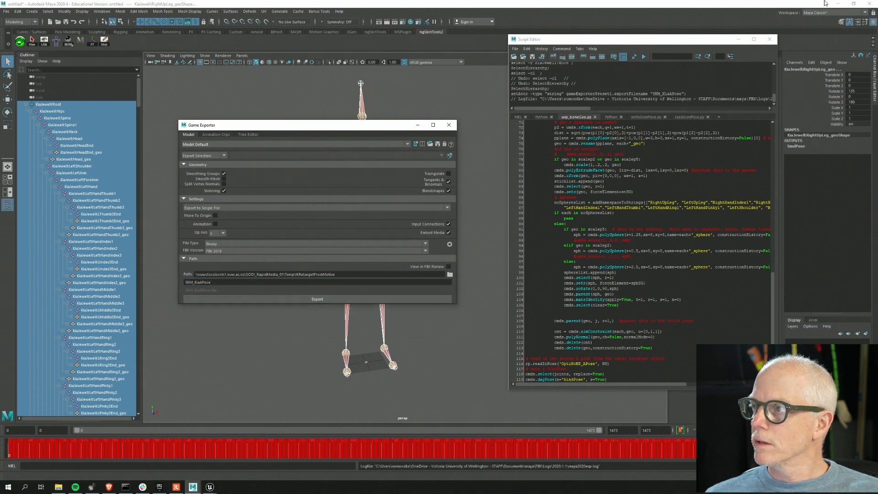
# Switch to the Unreal Editor, create a folder named KiaAPose inside Characters, and open it
pyautogui.click(838, 4)
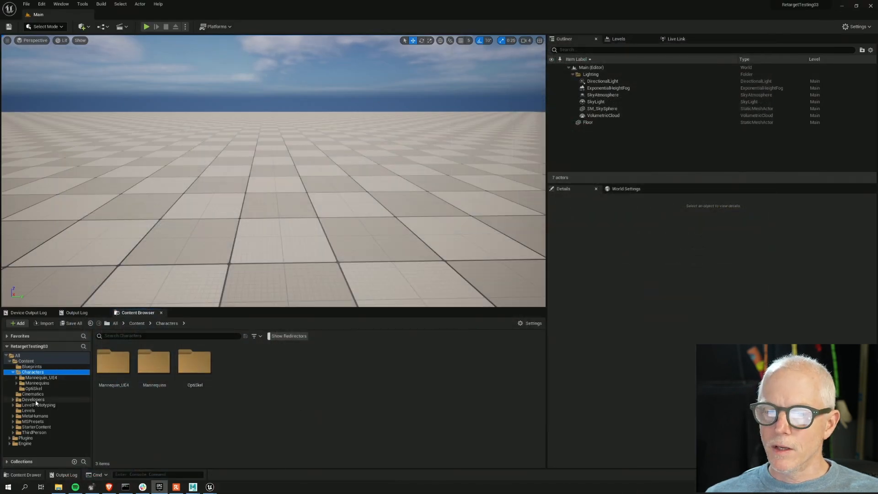
pyautogui.rightClick(241, 382)
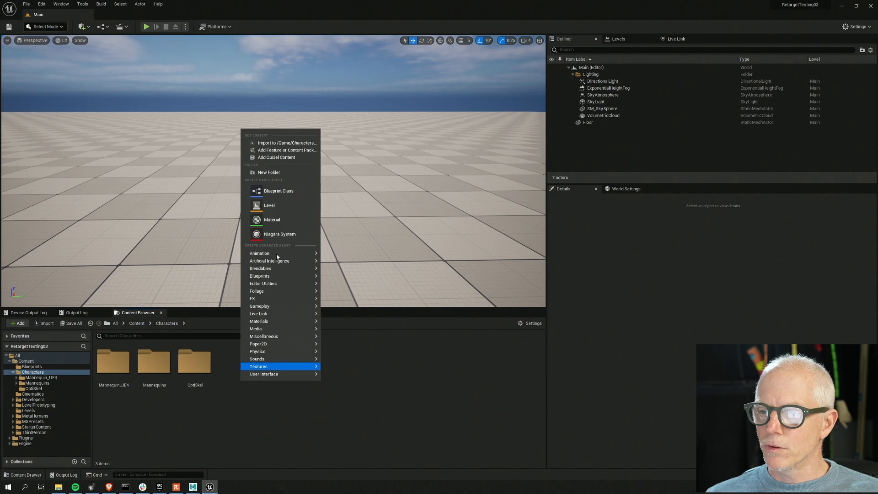
pyautogui.click(268, 173)
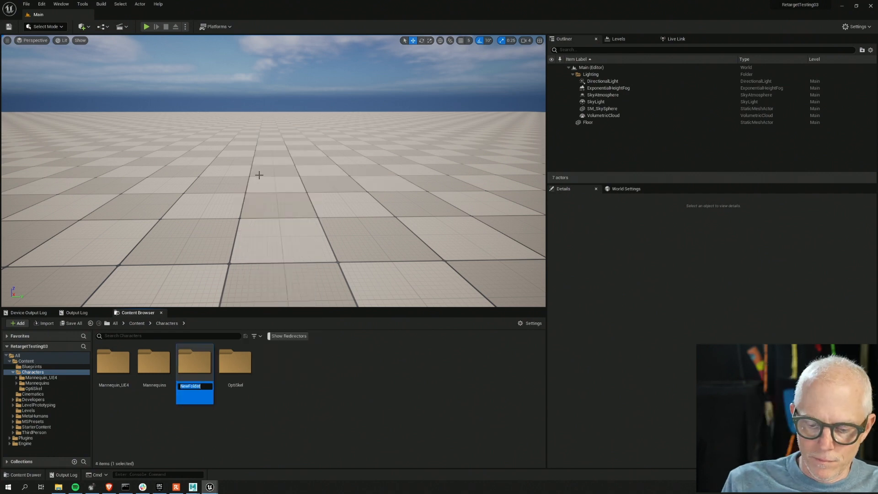
pyautogui.write('KiaAP')
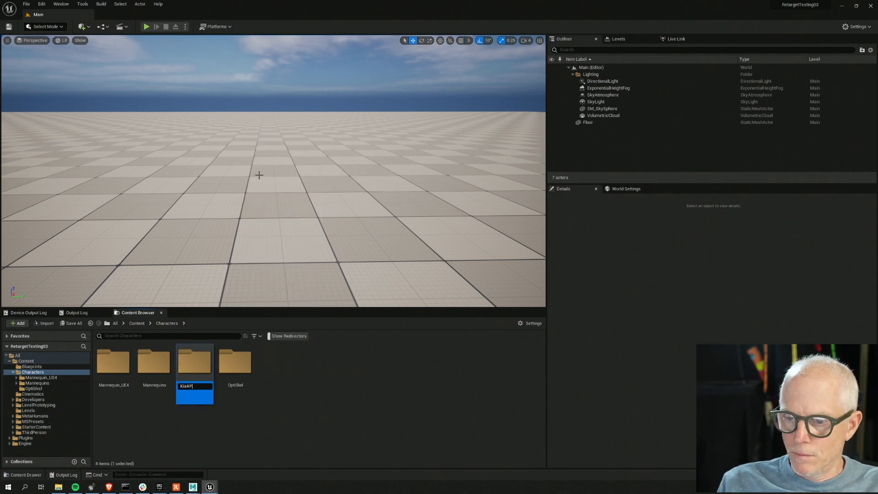
pyautogui.write('ose')
pyautogui.press('Return')
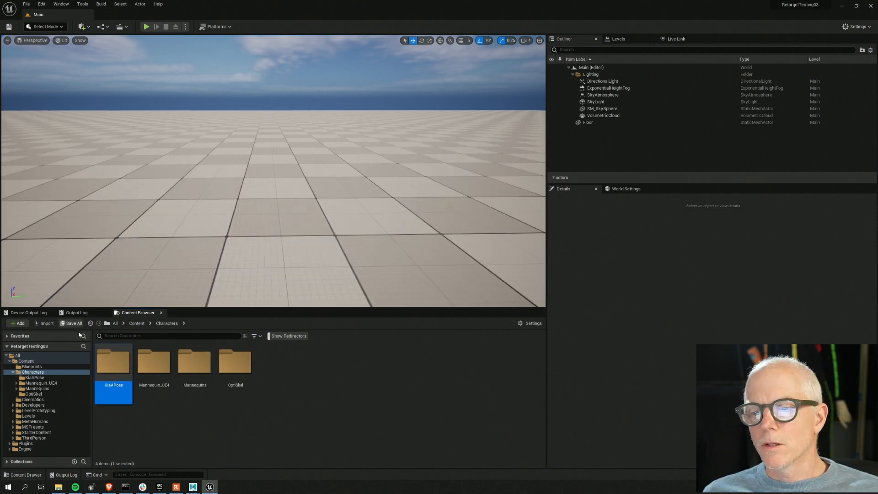
pyautogui.doubleClick(113, 363)
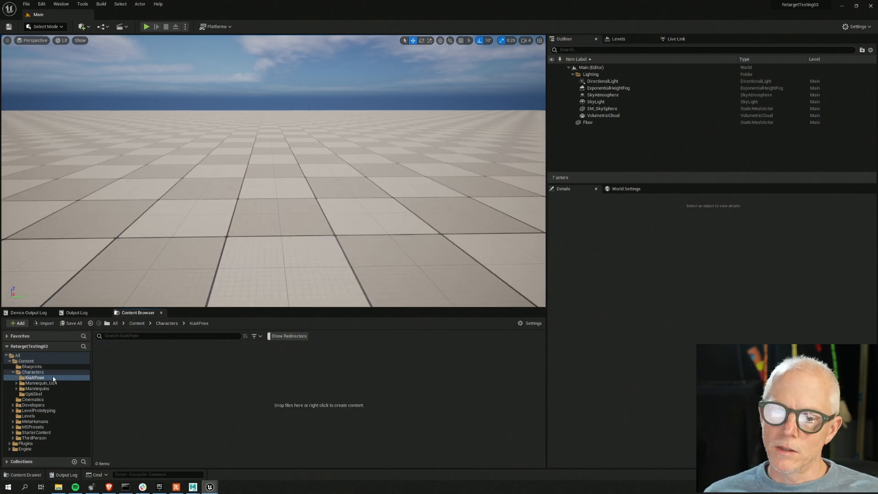
# Import SKM_KiaAPose.fbx from the IKRetargetFromMotive folder into KiaAPose as a skeletal mesh
pyautogui.click(60, 487)
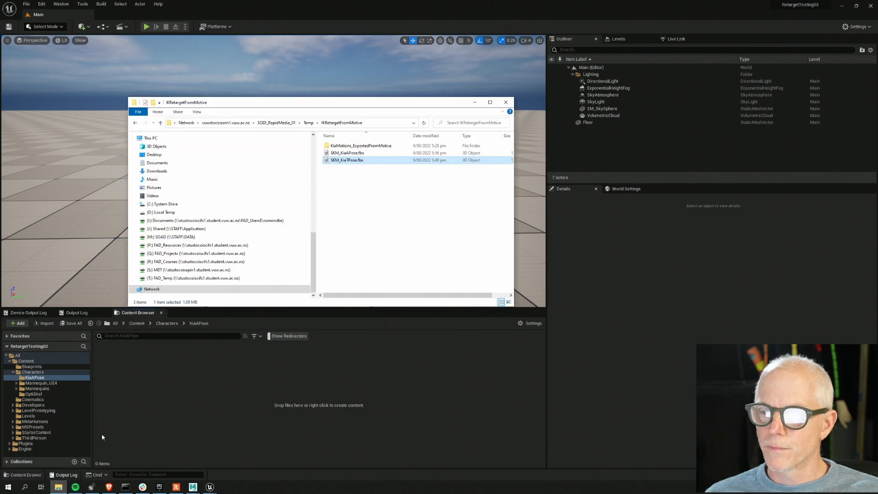
pyautogui.click(352, 154)
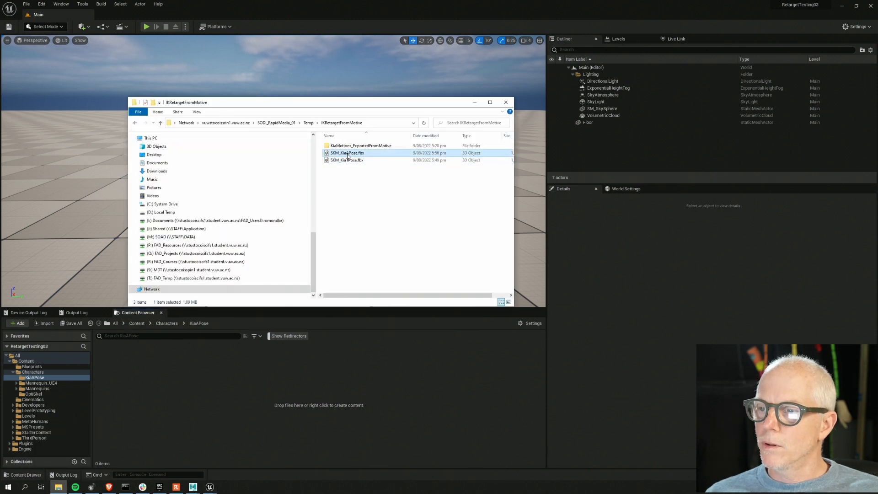
pyautogui.moveTo(136, 389); pyautogui.dragTo(206, 383)
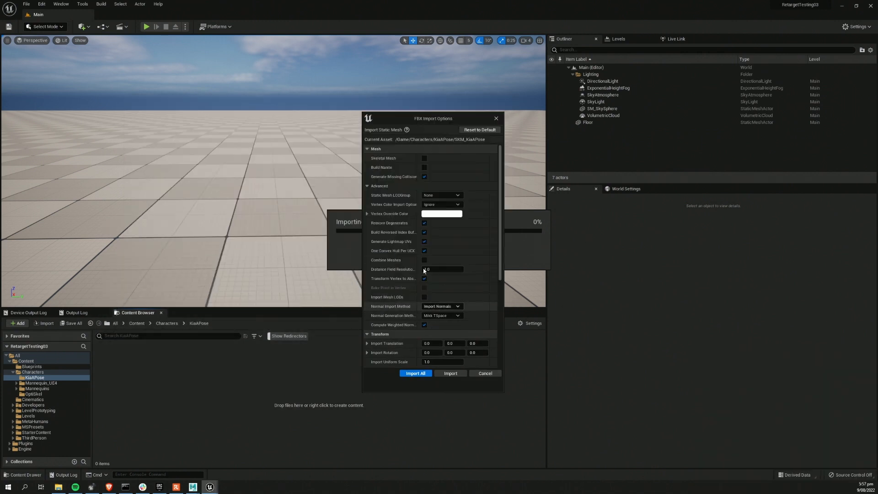
pyautogui.click(425, 158)
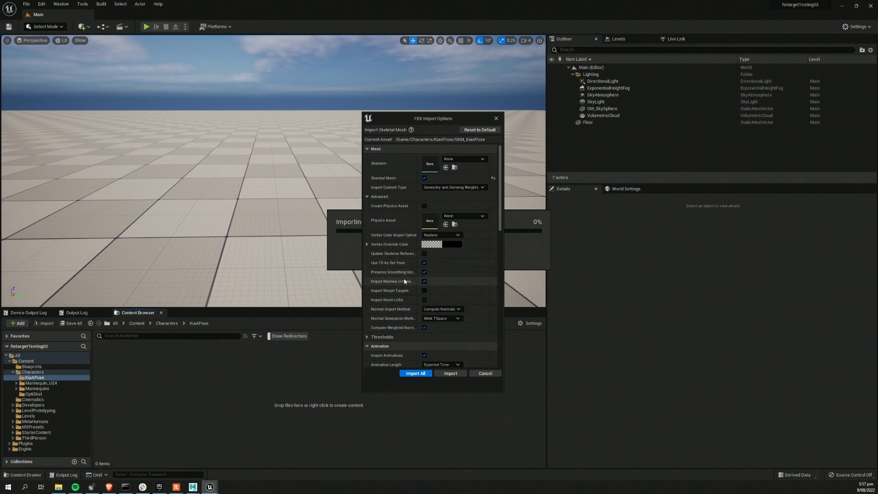
pyautogui.scroll(-10, 404, 280)
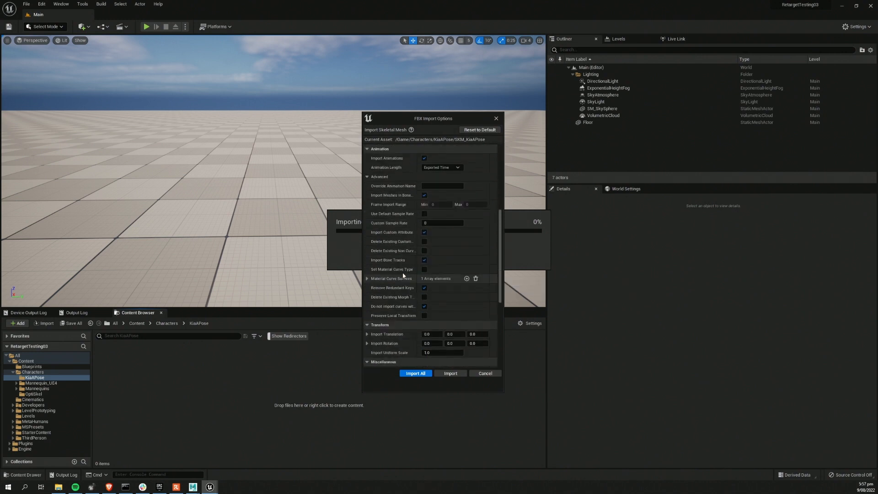
pyautogui.scroll(-2, 397, 260)
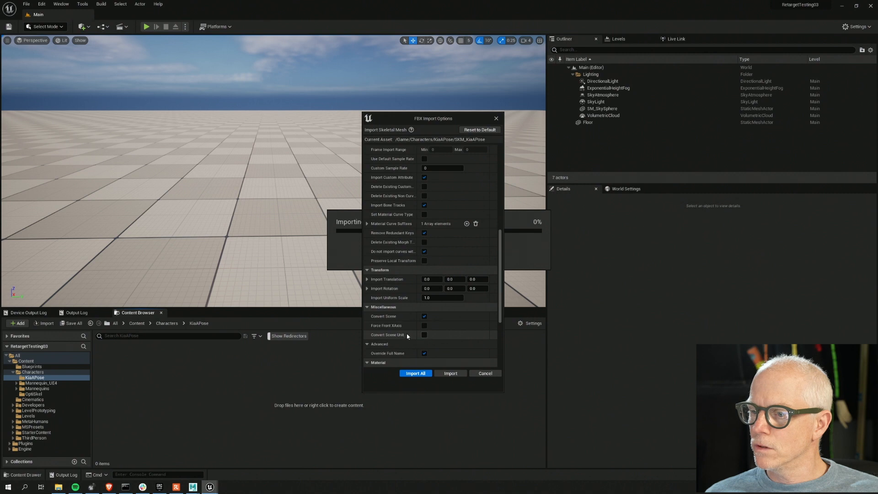
pyautogui.click(414, 374)
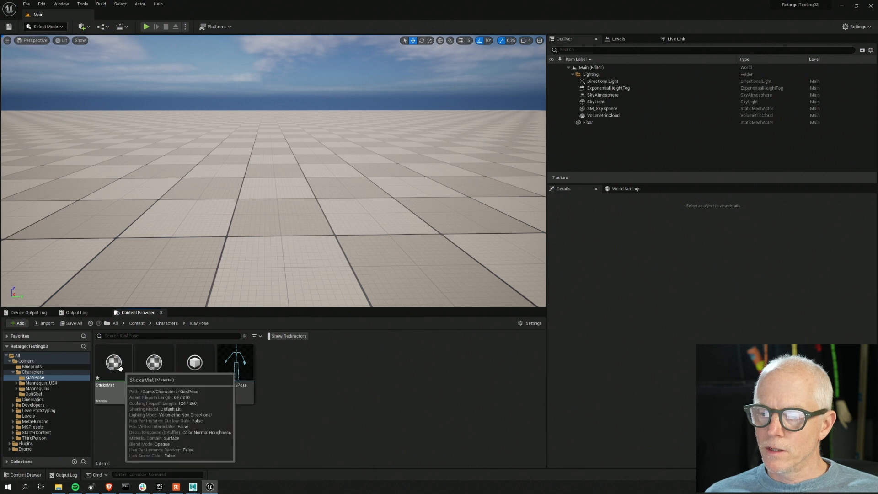
# Inspect the imported SKM_KiaAPose skeletal mesh's reference pose in its editor and close the editor
pyautogui.click(120, 368)
pyautogui.doubleClick(199, 369)
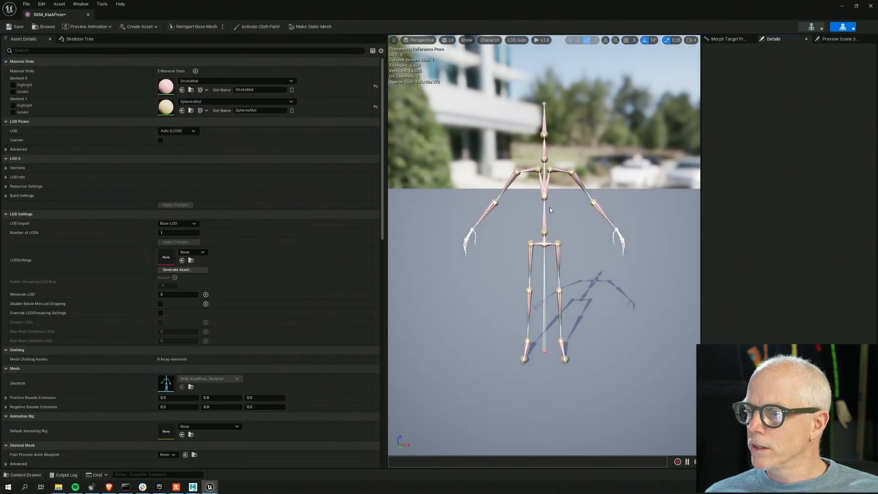
pyautogui.keyDown('alt'); pyautogui.moveTo(551, 210); pyautogui.dragTo(612, 227); pyautogui.keyUp('alt')
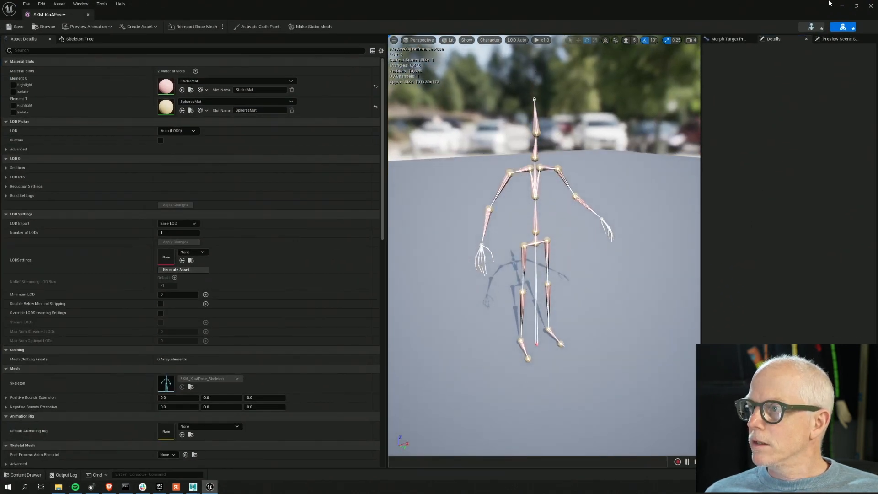
pyautogui.click(868, 5)
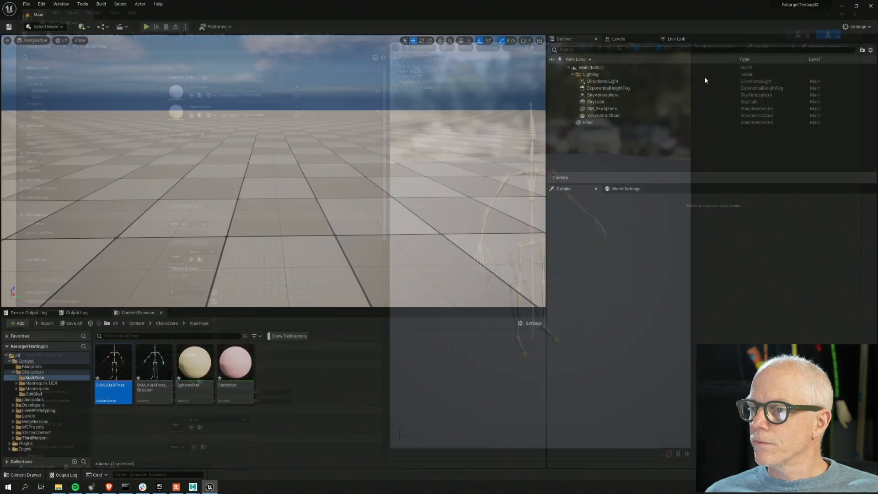
# Create an IK Rig in the KiaAPose folder from the SKM_KiaAPose skeletal mesh and name it IK_Kia
pyautogui.rightClick(275, 375)
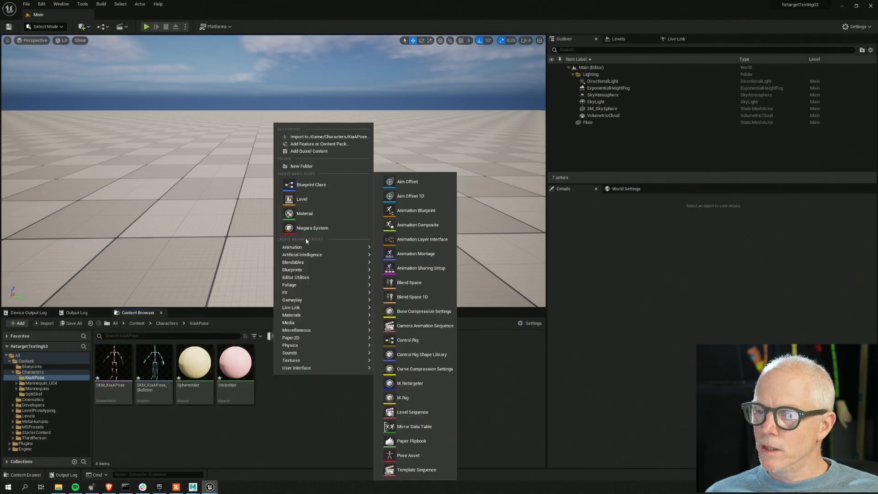
pyautogui.moveTo(298, 255)
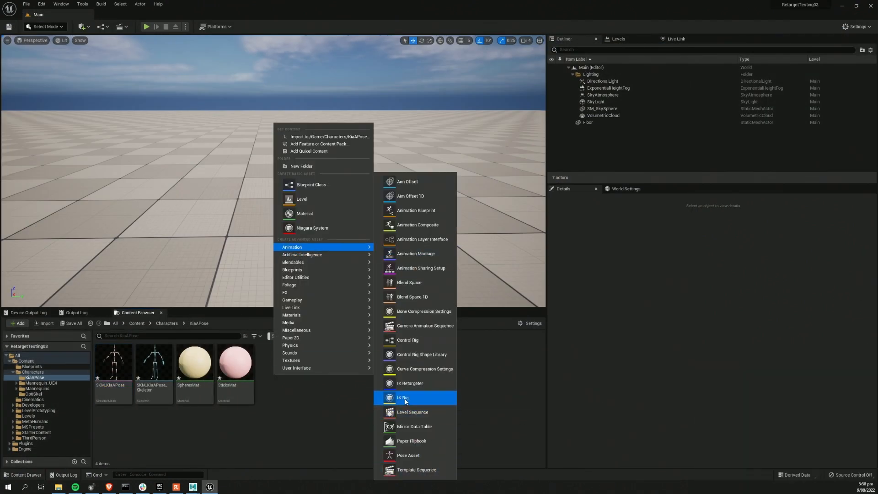
pyautogui.click(407, 397)
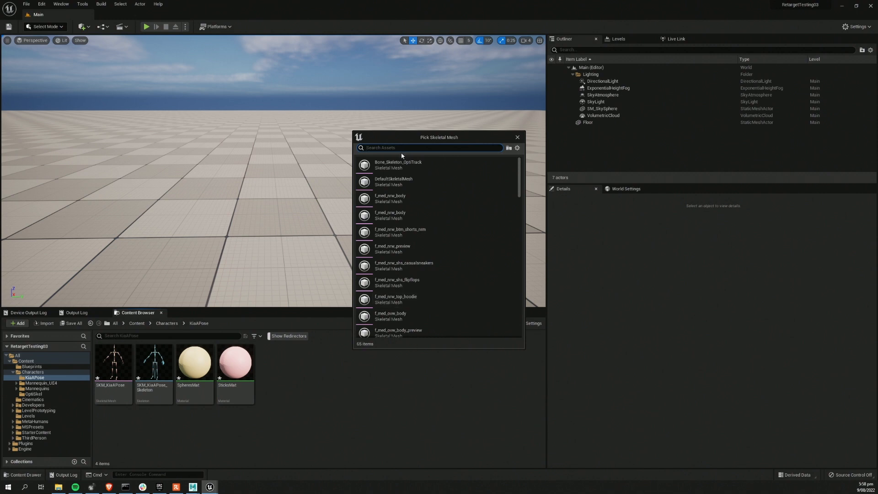
pyautogui.write('kia')
pyautogui.click(390, 165)
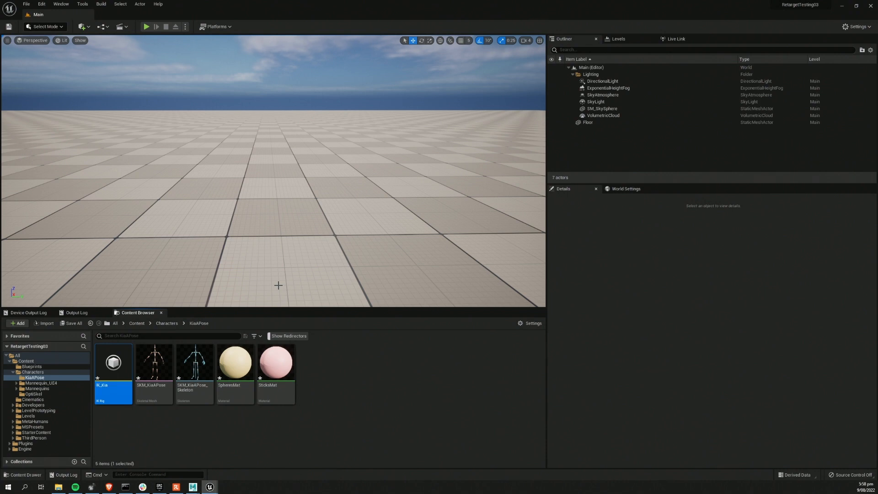
# Open the IK_Kia rig and add a Pole Solver to its solver stack
pyautogui.doubleClick(120, 369)
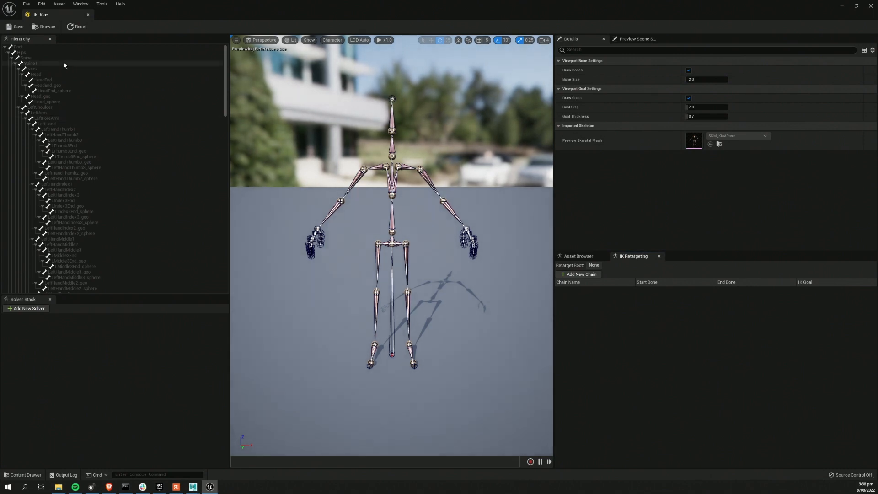
pyautogui.click(28, 309)
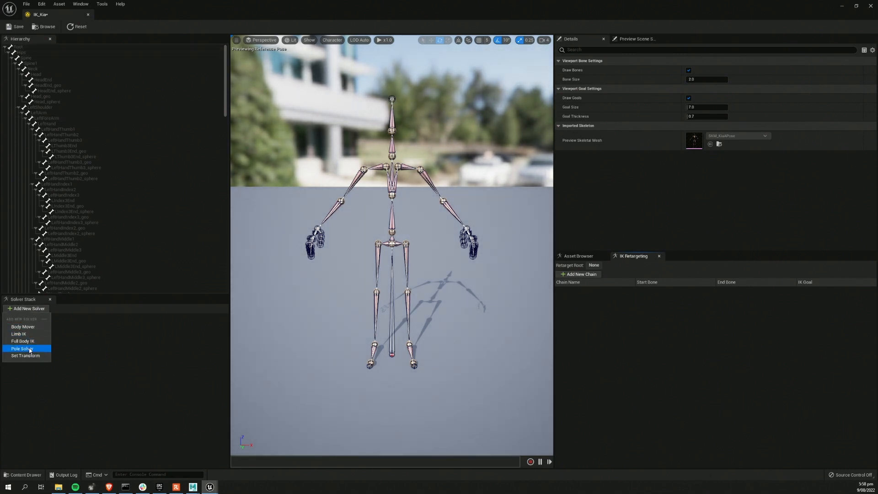
pyautogui.click(22, 349)
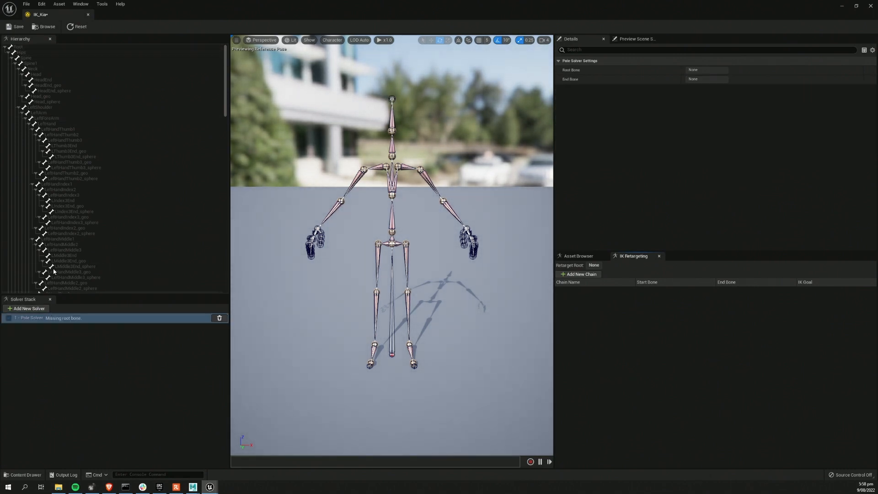
# Set the Hips bone as the retarget root and the Root bone as the Pole Solver's root bone
pyautogui.click(22, 53)
pyautogui.rightClick(23, 53)
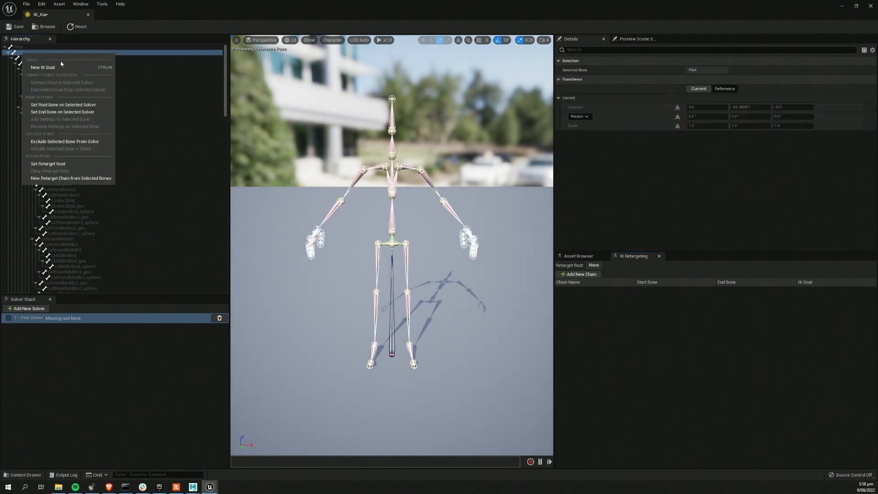
pyautogui.click(67, 164)
pyautogui.click(14, 47)
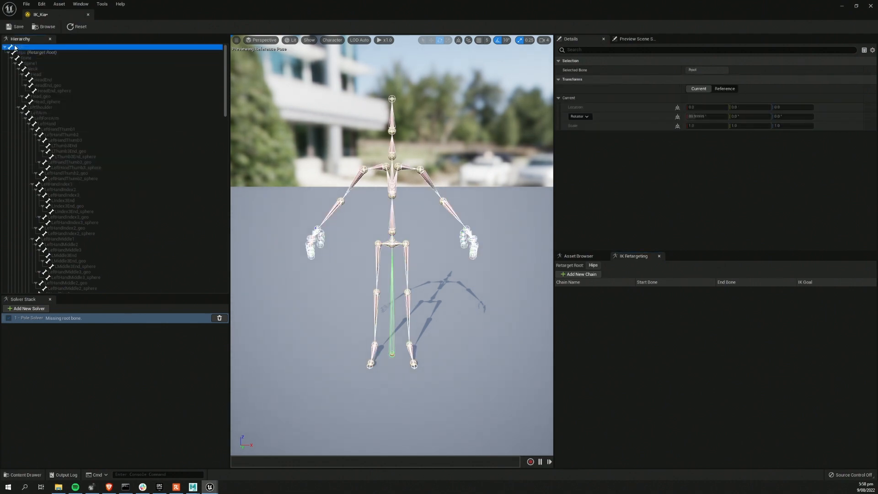
pyautogui.rightClick(14, 47)
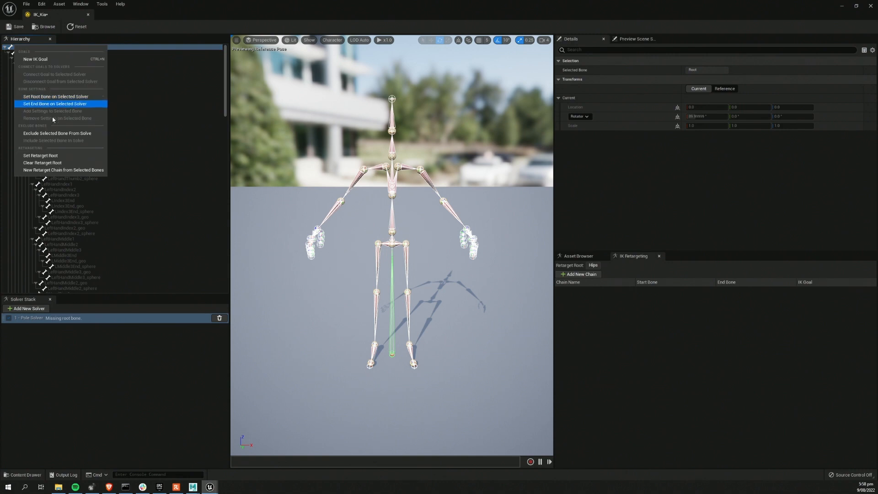
pyautogui.click(58, 97)
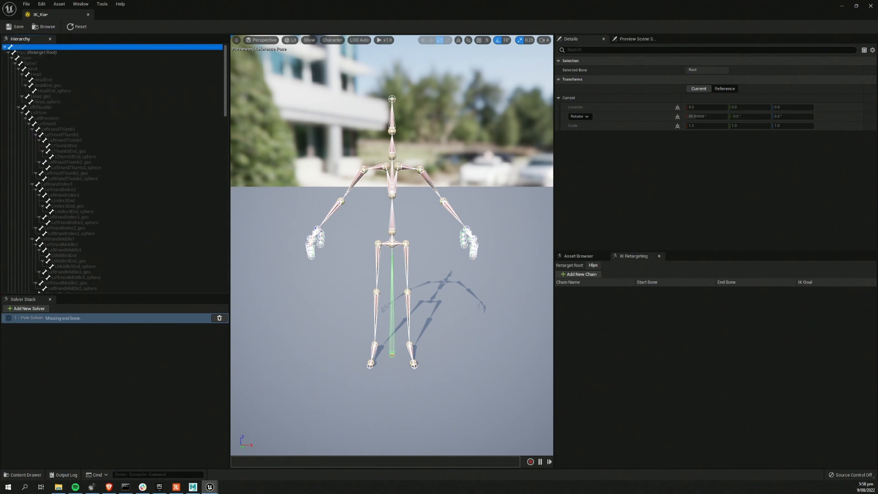
# Create a retarget chain for the spine running from the Spine bone to the Spine1 bone
pyautogui.click(32, 58)
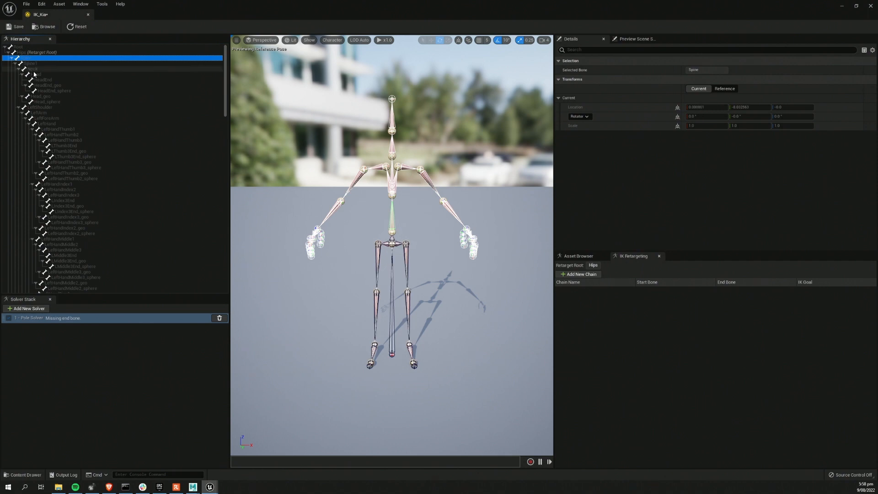
pyautogui.keyDown('shift'); pyautogui.click(36, 74); pyautogui.keyUp('shift')
pyautogui.click(31, 63)
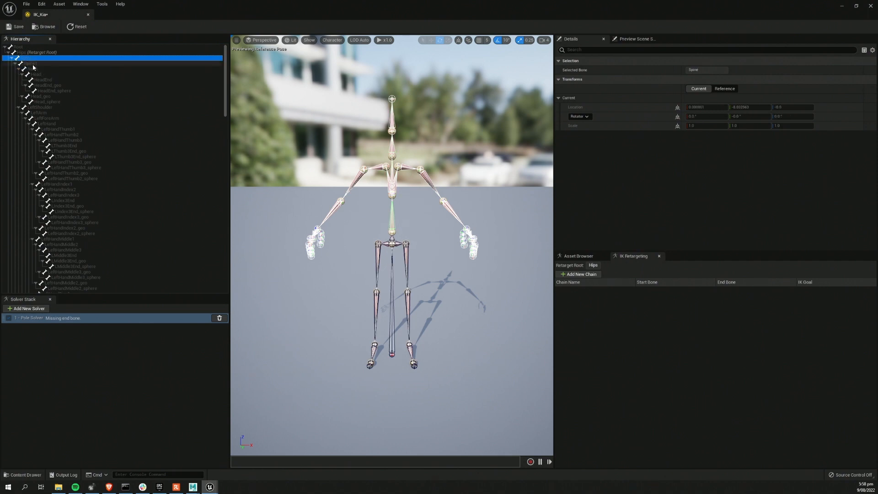
pyautogui.rightClick(34, 65)
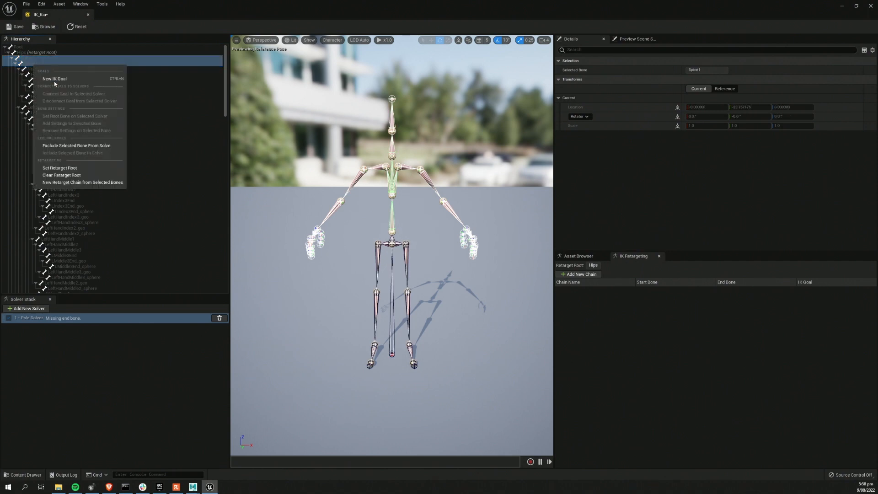
pyautogui.click(82, 182)
pyautogui.click(481, 285)
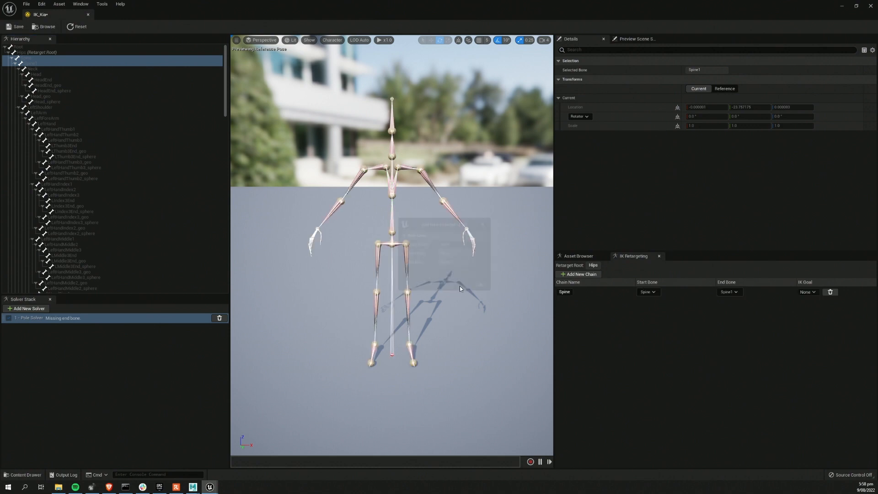
# Create a retarget chain from the Neck bone to the HeadEnd bone and name it Head
pyautogui.click(38, 70)
pyautogui.keyDown('shift'); pyautogui.click(40, 79); pyautogui.keyUp('shift')
pyautogui.rightClick(41, 79)
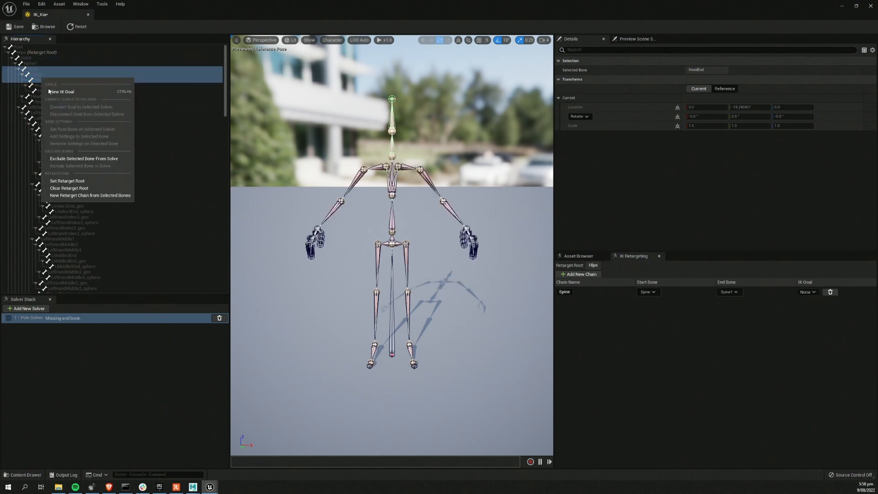
pyautogui.click(78, 195)
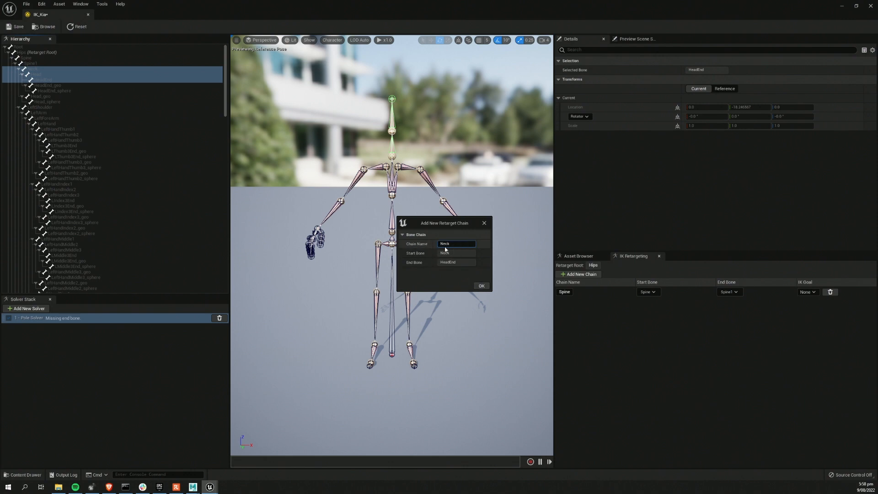
pyautogui.write('Head')
pyautogui.press('Return')
pyautogui.click(482, 286)
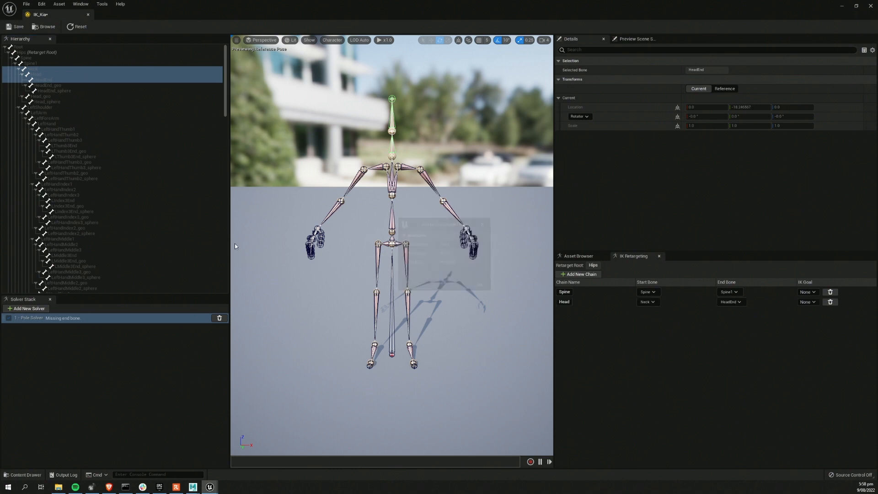
# Create a single-bone retarget chain for the LeftShoulder bone, keeping the default chain name
pyautogui.click(44, 109)
pyautogui.rightClick(44, 111)
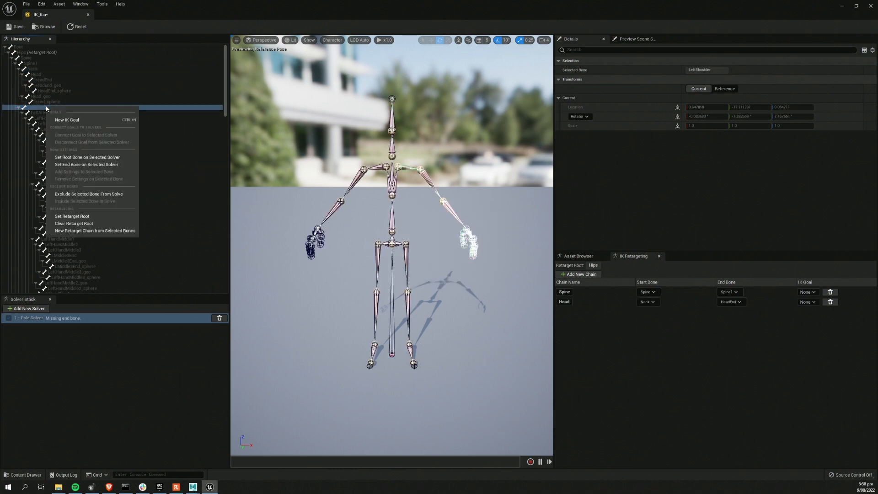
pyautogui.click(93, 230)
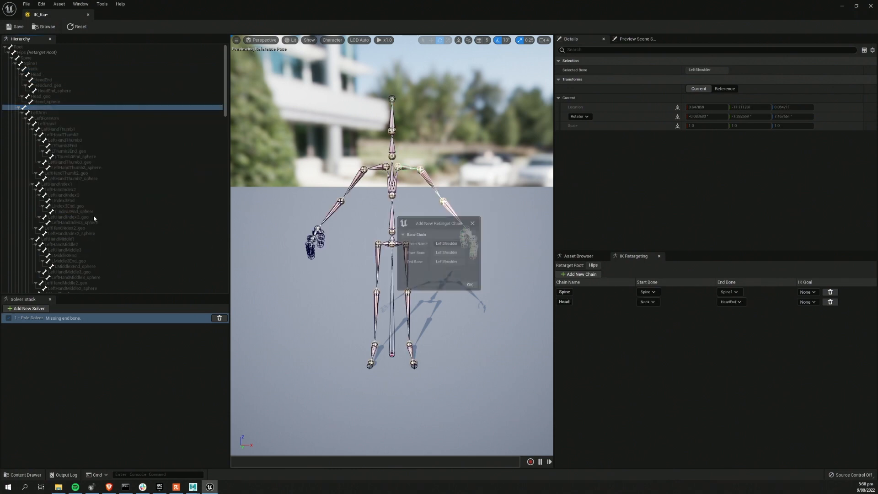
pyautogui.press('Return')
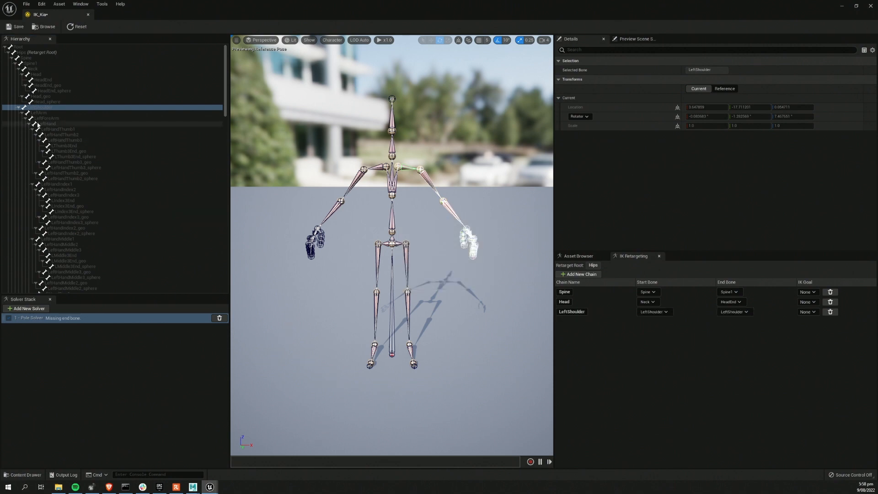
# Create a retarget chain for the left arm from the LeftArm bone to the LeftHand bone
pyautogui.click(44, 114)
pyautogui.keyDown('shift'); pyautogui.click(54, 124); pyautogui.keyUp('shift')
pyautogui.rightClick(54, 124)
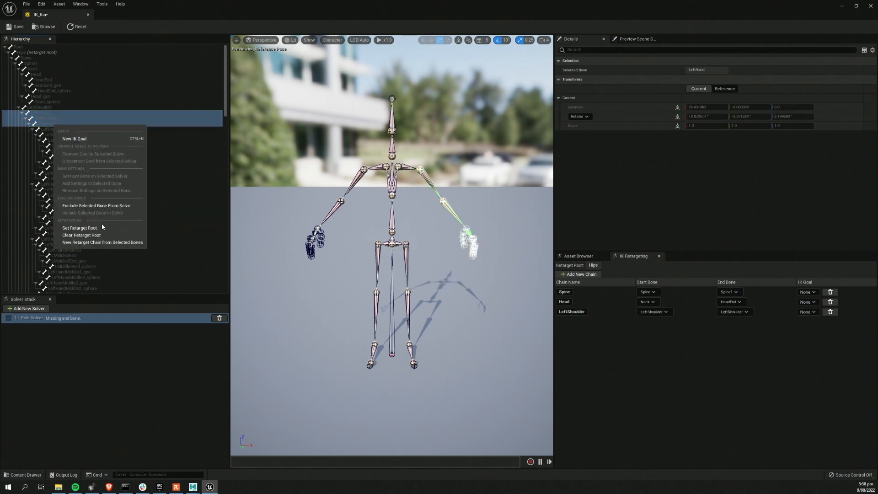
pyautogui.click(94, 239)
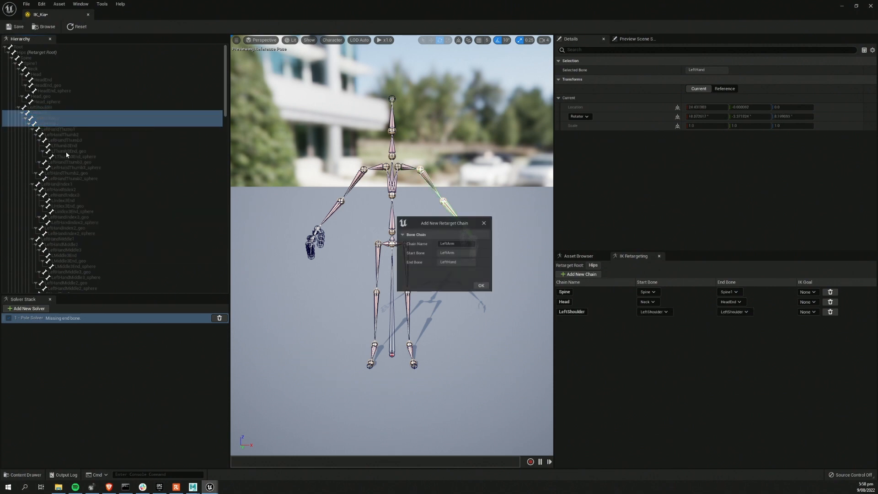
pyautogui.click(481, 286)
# Add an IK goal to the LeftHand bone and assign it to the LeftArm retarget chain
pyautogui.click(56, 124)
pyautogui.rightClick(55, 124)
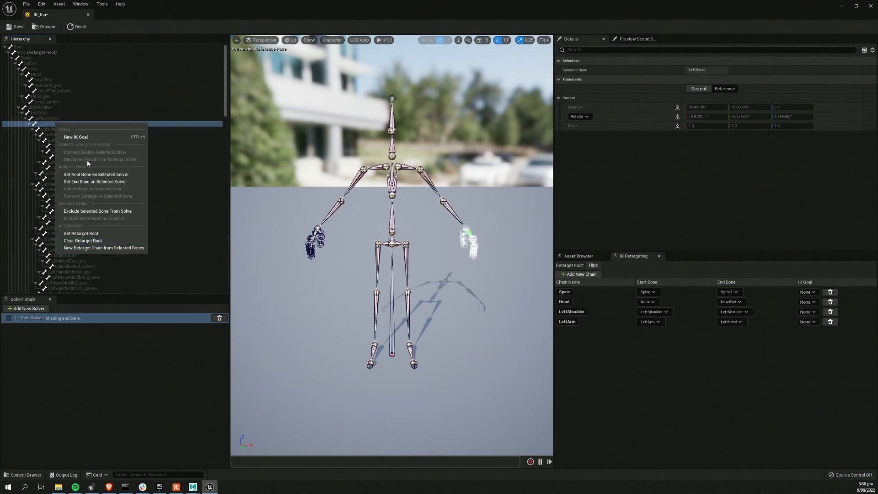
pyautogui.click(85, 137)
pyautogui.click(807, 322)
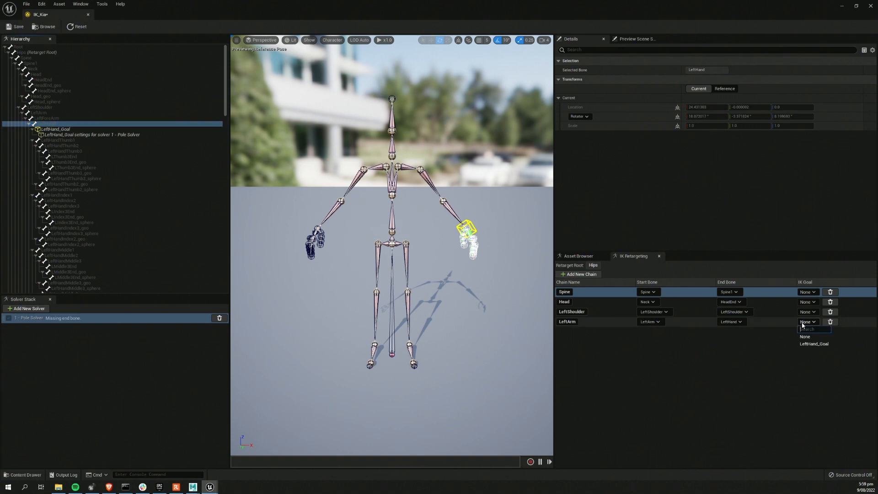
pyautogui.click(805, 345)
# Create a single-bone retarget chain for the RightShoulder bone, keeping the default chain name
pyautogui.scroll(-15, 102, 227)
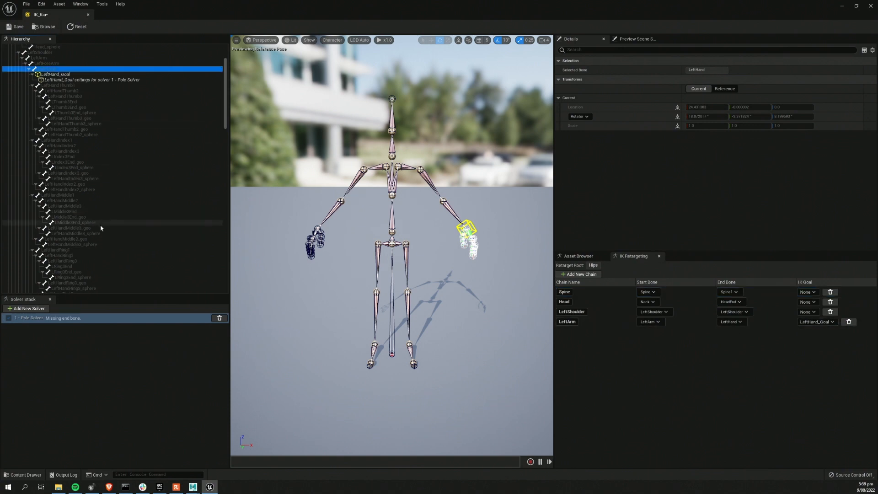
pyautogui.click(41, 163)
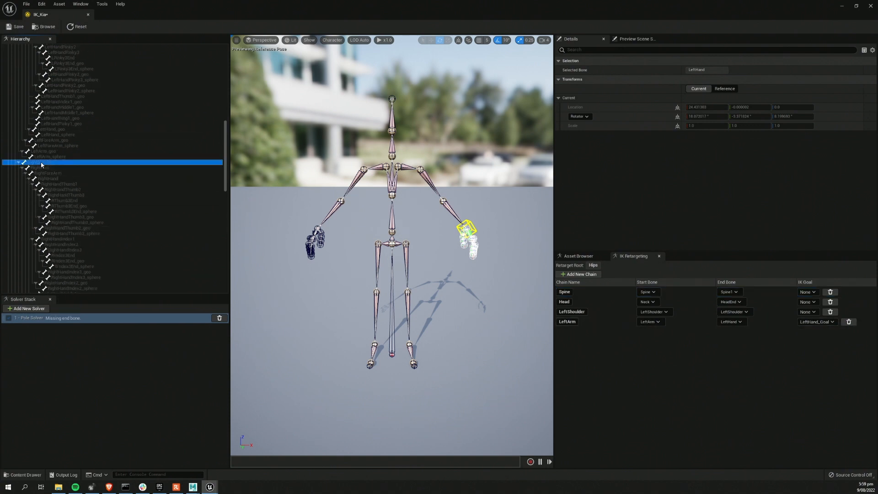
pyautogui.rightClick(41, 162)
pyautogui.click(79, 288)
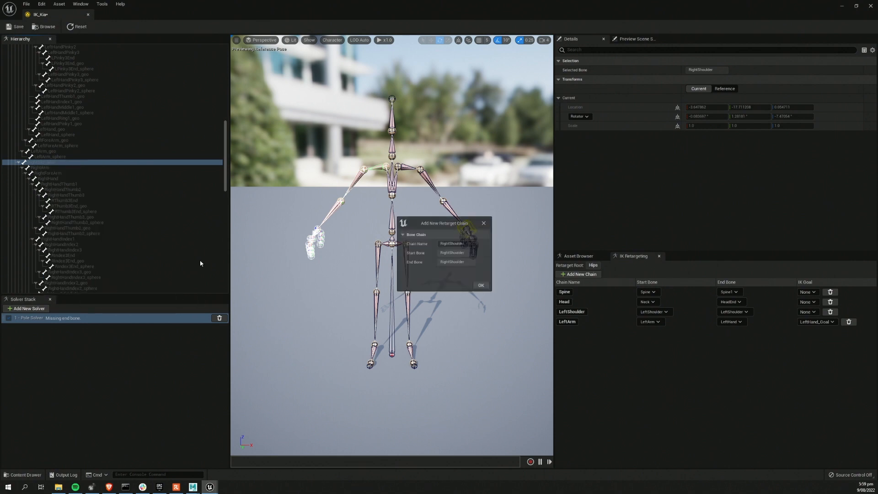
pyautogui.click(482, 286)
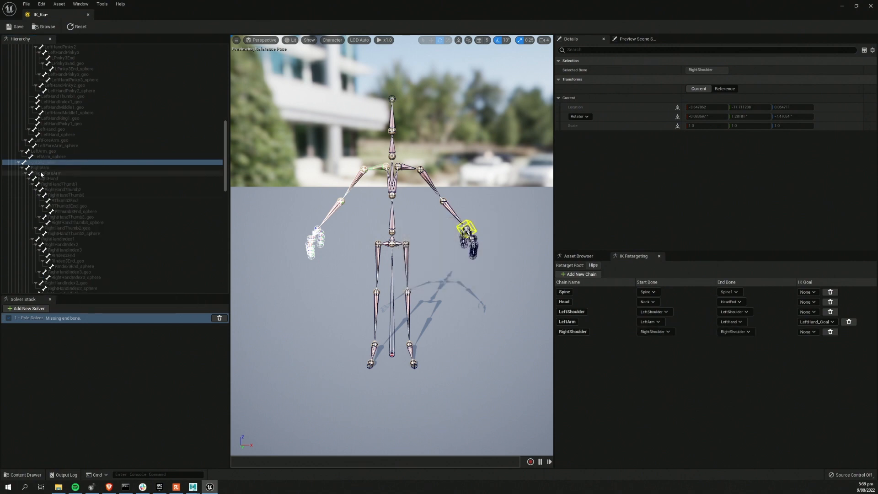
# Create a retarget chain for the right arm from the RightArm bone to the RightHand bone
pyautogui.click(41, 167)
pyautogui.keyDown('shift'); pyautogui.click(45, 178); pyautogui.keyUp('shift')
pyautogui.rightClick(51, 180)
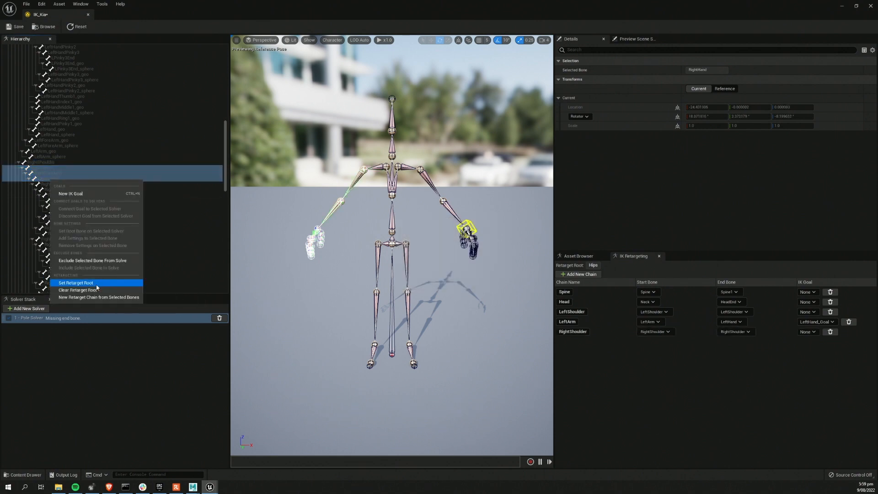
pyautogui.click(91, 297)
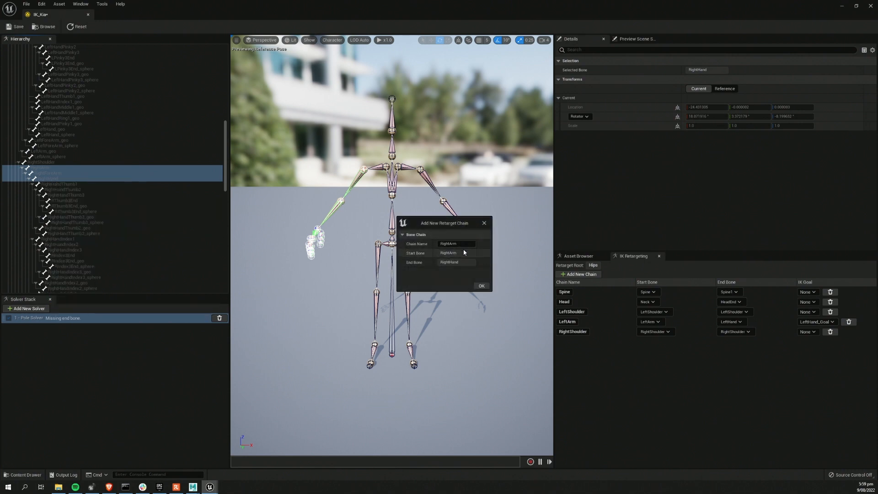
pyautogui.click(481, 286)
# Add an IK goal to the RightHand bone and assign it to the RightArm retarget chain
pyautogui.click(58, 178)
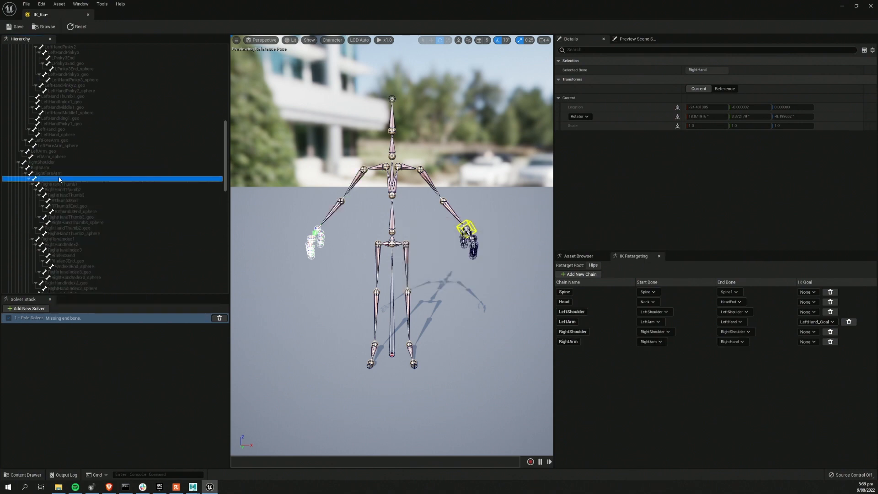
pyautogui.rightClick(59, 179)
pyautogui.click(89, 192)
pyautogui.scroll(-5, 90, 195)
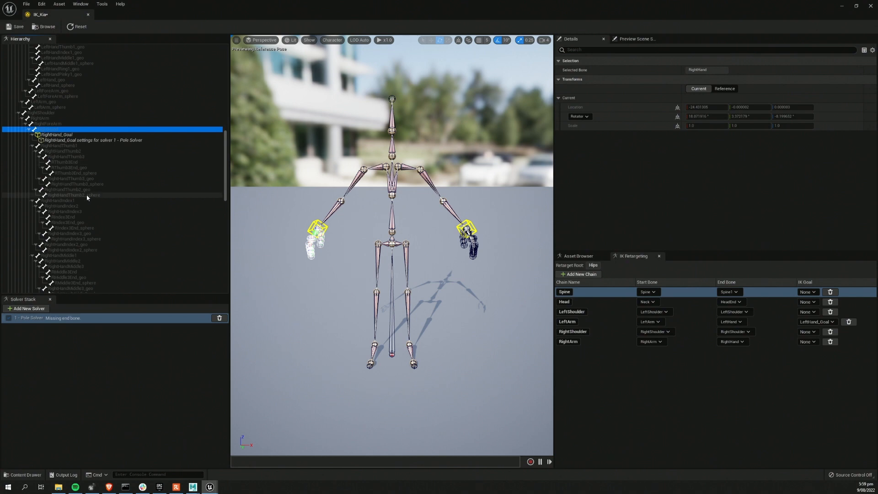
pyautogui.scroll(-3, 88, 195)
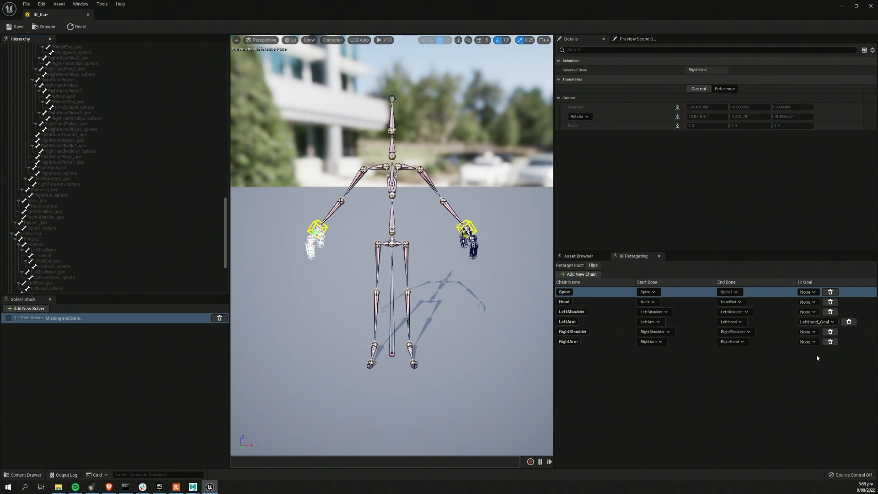
pyautogui.click(807, 342)
pyautogui.click(812, 371)
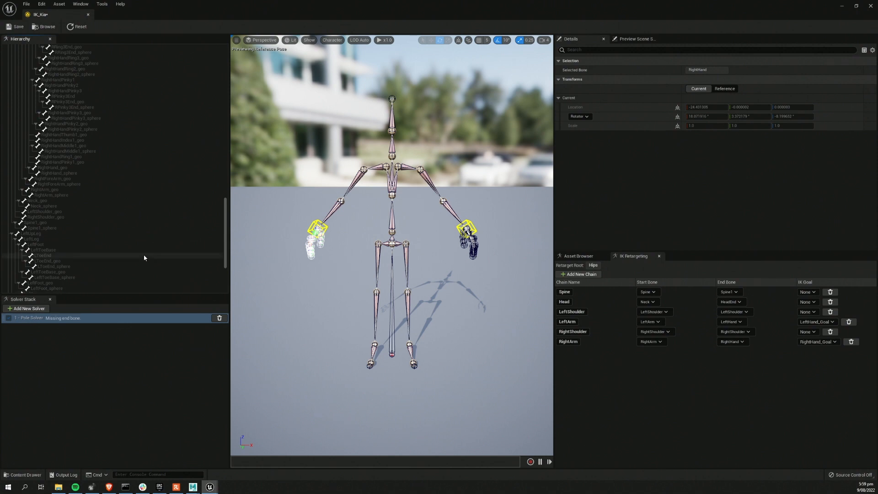
# Create a retarget chain for the left leg from the LeftUpLeg bone to the LeftToeBase bone
pyautogui.click(78, 234)
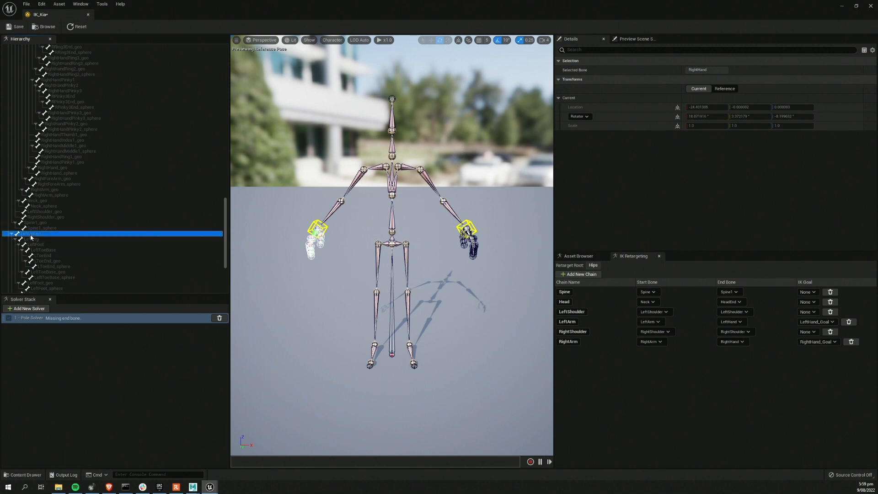
pyautogui.keyDown('shift'); pyautogui.click(59, 255); pyautogui.keyUp('shift')
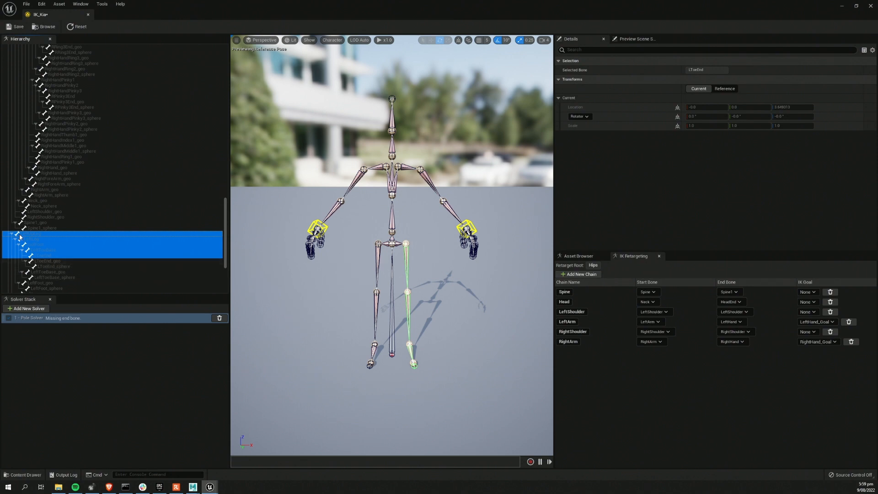
pyautogui.keyDown('shift'); pyautogui.click(50, 251); pyautogui.keyUp('shift')
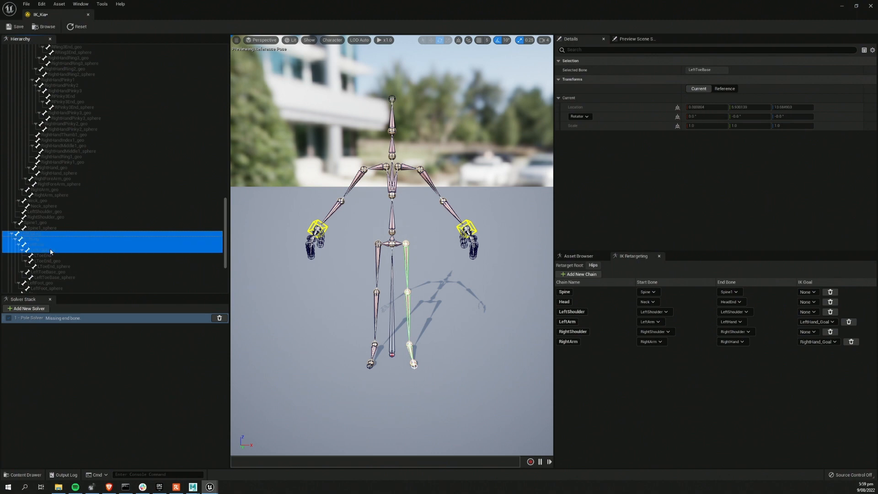
pyautogui.rightClick(51, 251)
pyautogui.click(98, 366)
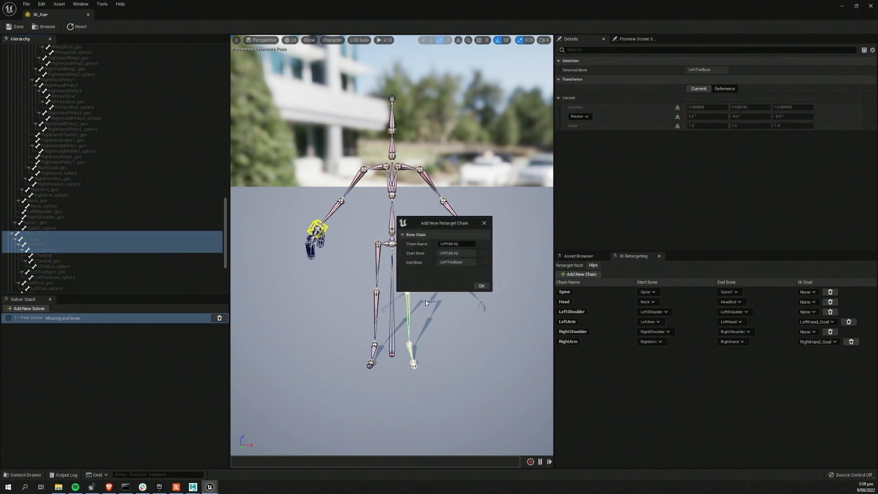
pyautogui.click(480, 286)
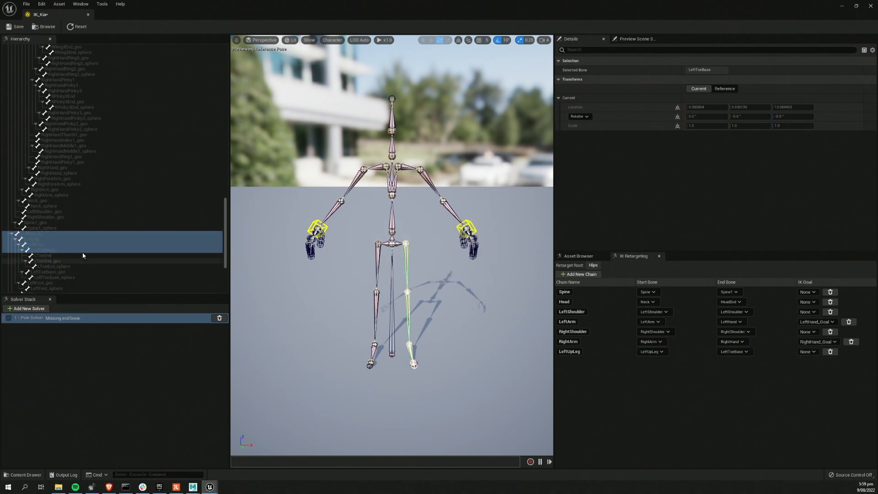
# Add an IK goal to the LeftToeBase bone and assign it to the LeftUpLeg retarget chain
pyautogui.click(45, 251)
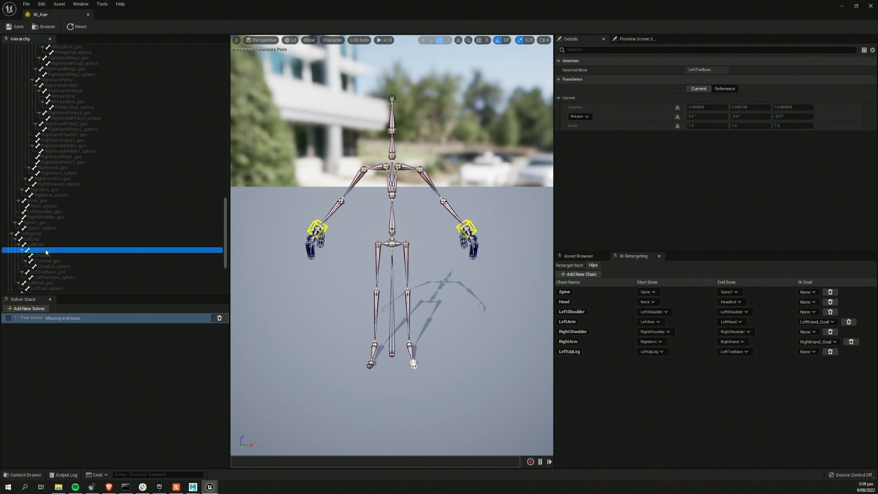
pyautogui.rightClick(46, 252)
pyautogui.click(83, 262)
pyautogui.click(807, 352)
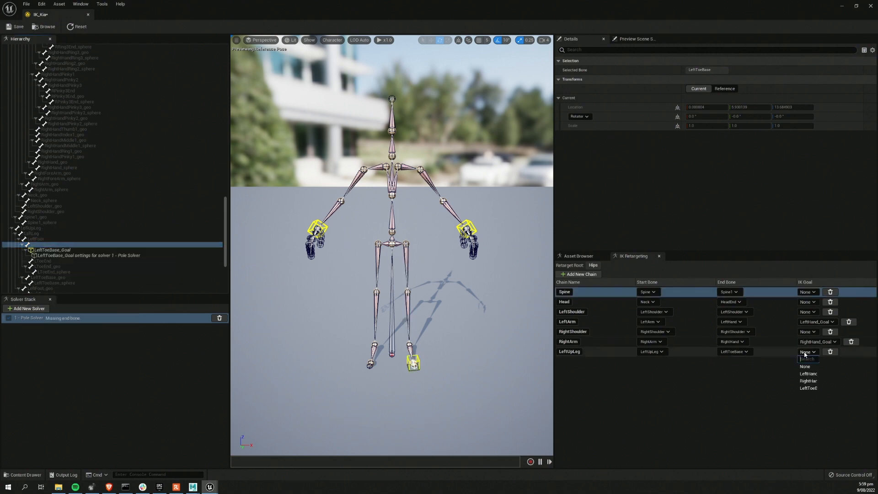
pyautogui.click(808, 388)
# Create a retarget chain for the right leg from the RightUpLeg bone to the RightToeBase bone
pyautogui.scroll(-5, 110, 229)
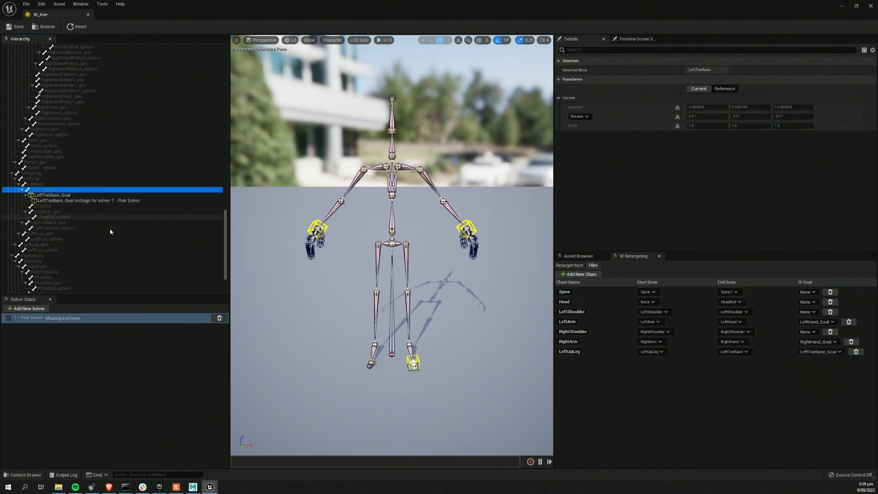
pyautogui.click(31, 204)
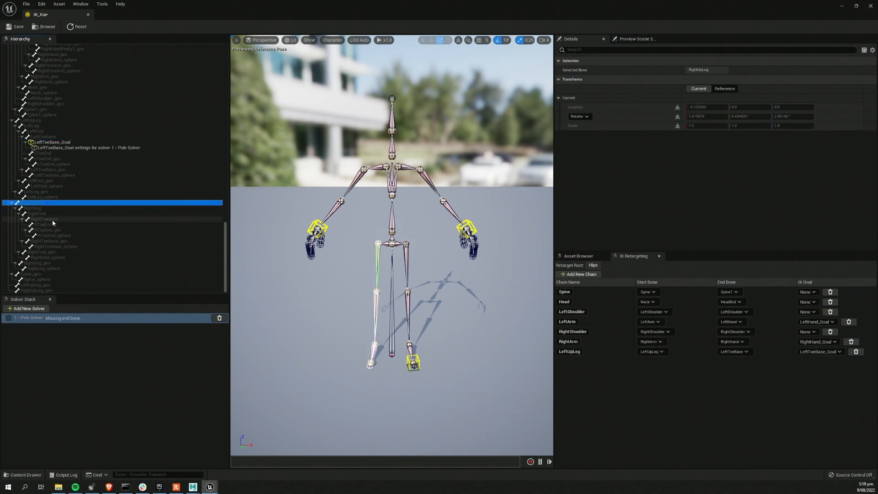
pyautogui.keyDown('shift'); pyautogui.click(53, 219); pyautogui.keyUp('shift')
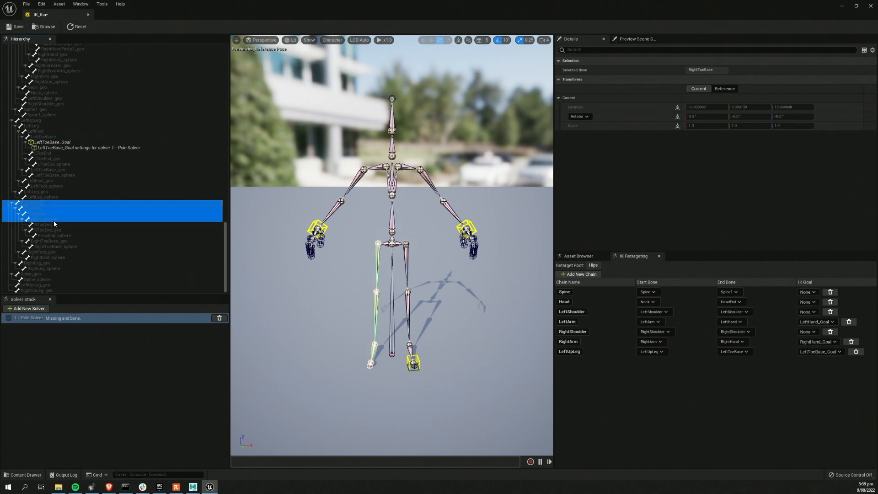
pyautogui.rightClick(54, 223)
pyautogui.click(103, 339)
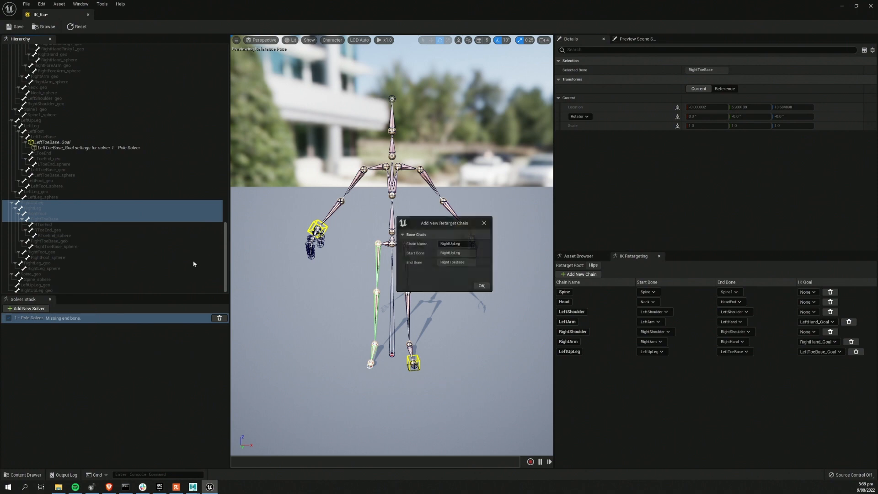
pyautogui.click(486, 286)
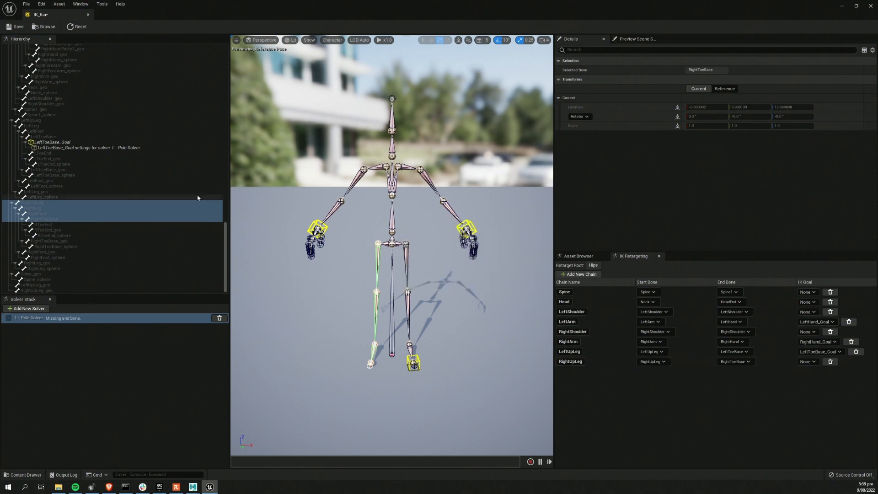
# Add an IK goal to the RightToeBase bone and assign it to the RightUpLeg retarget chain
pyautogui.rightClick(50, 221)
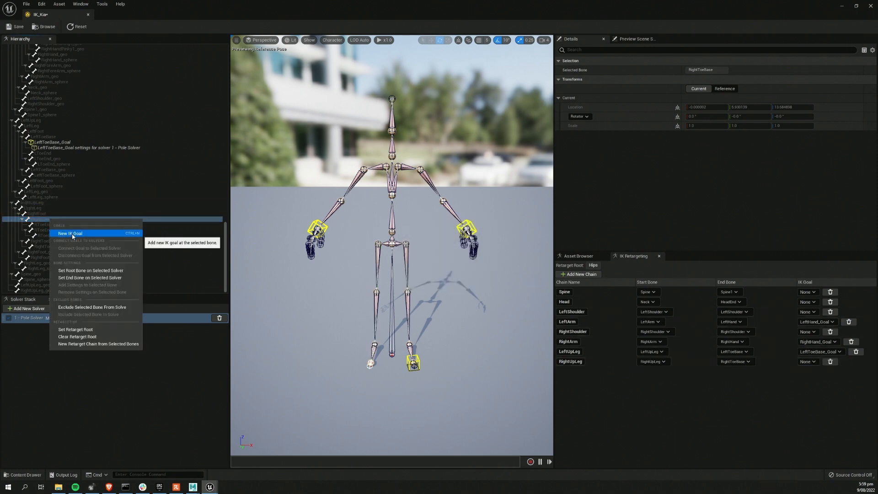
pyautogui.click(68, 231)
pyautogui.click(806, 362)
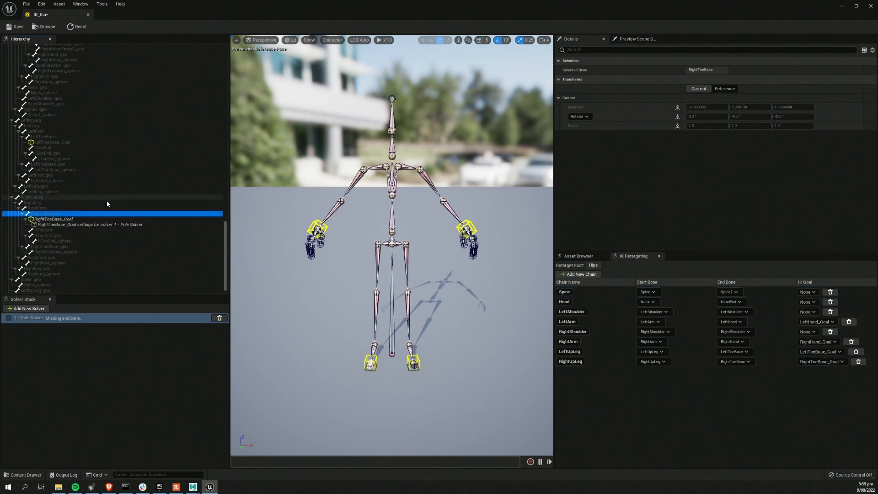
# Create a retarget chain for the left thumb from the LeftHandThumb1 bone to the LeftHandThumb3 bone
pyautogui.scroll(10, 80, 201)
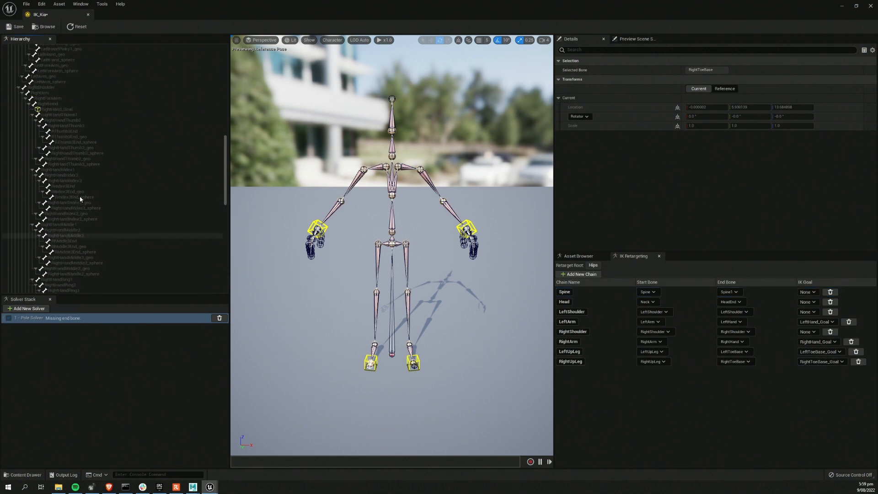
pyautogui.scroll(10, 80, 199)
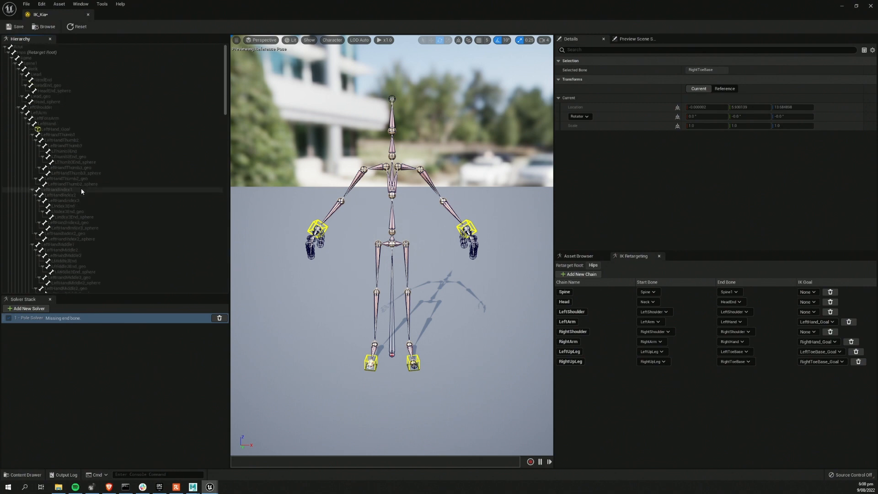
pyautogui.click(53, 136)
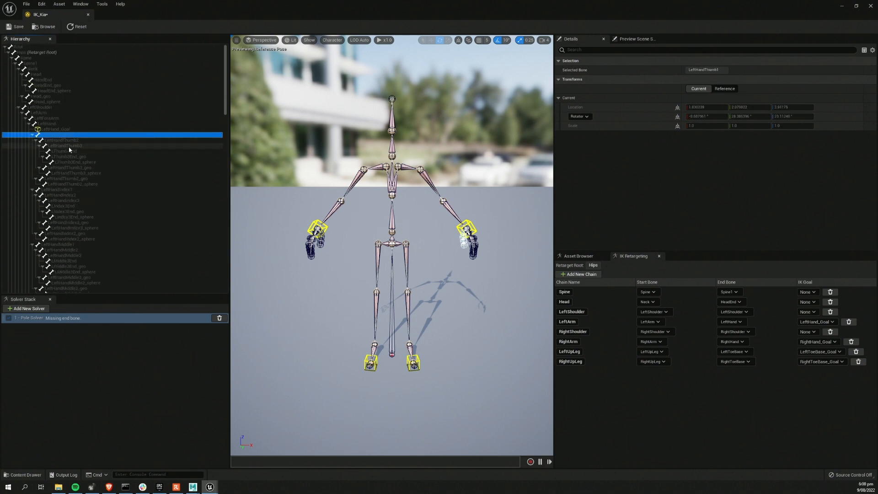
pyautogui.keyDown('shift'); pyautogui.click(69, 147); pyautogui.keyUp('shift')
pyautogui.rightClick(69, 149)
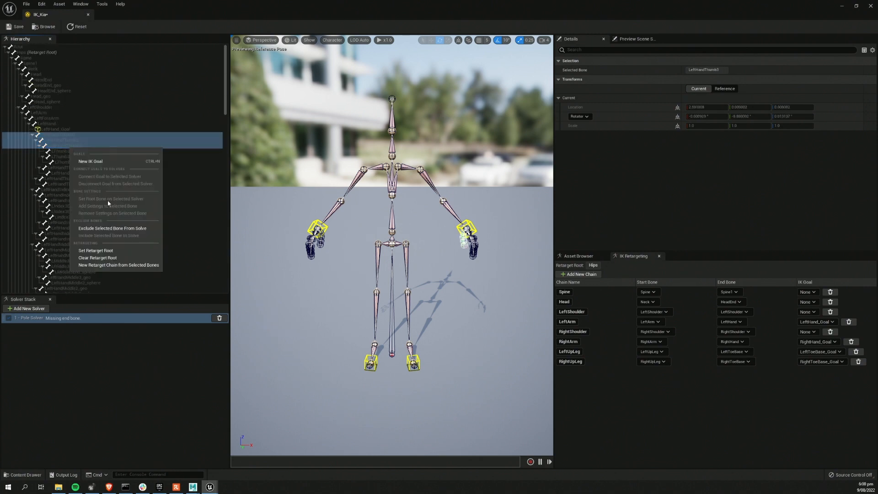
pyautogui.click(121, 265)
pyautogui.click(481, 285)
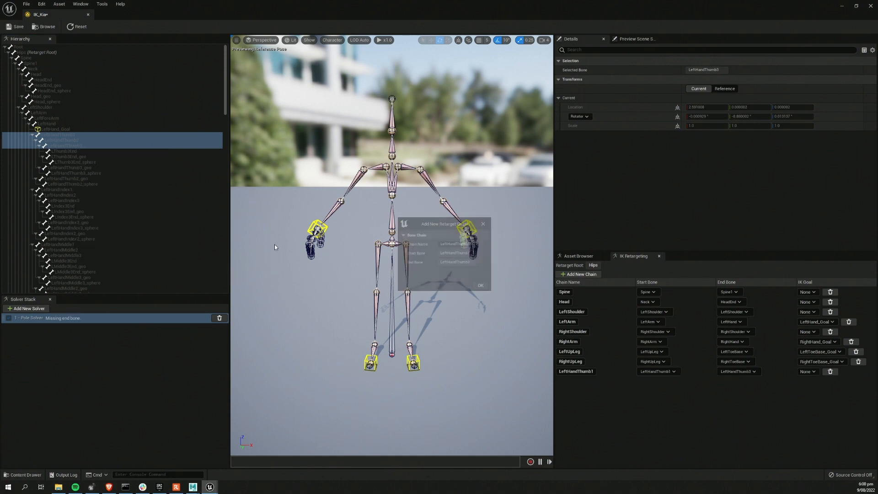
# Create a retarget chain for the left index finger from the LeftHandIndex1 bone to the LIndex3End bone
pyautogui.click(54, 189)
pyautogui.keyDown('shift'); pyautogui.click(71, 206); pyautogui.keyUp('shift')
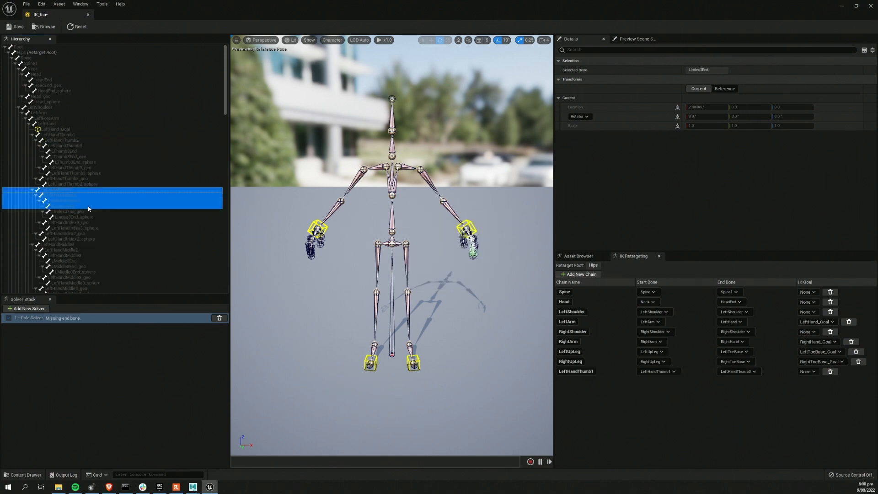
pyautogui.rightClick(89, 207)
pyautogui.click(137, 323)
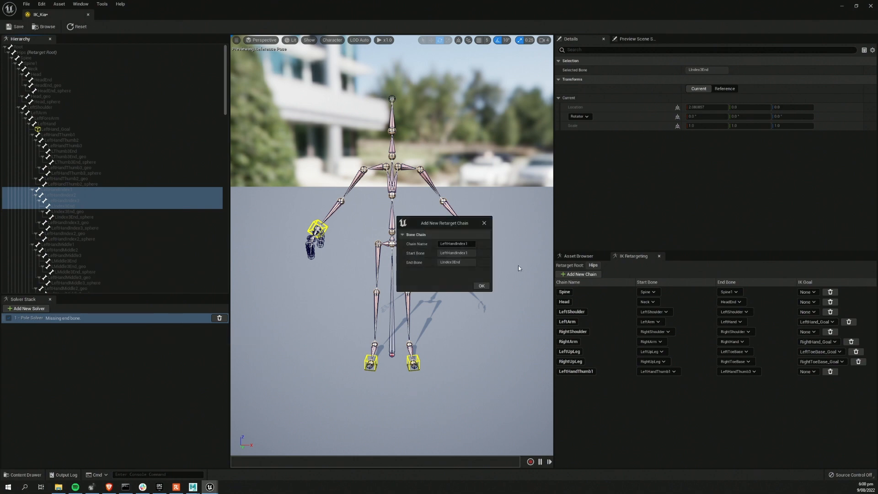
pyautogui.click(481, 286)
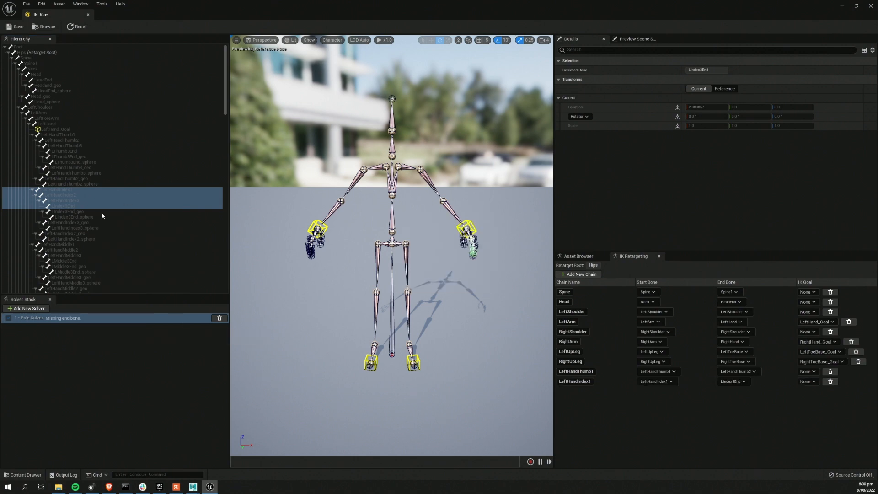
# Create a retarget chain for the left middle finger from the LeftHandMiddle1 bone to the LMiddle3End bone
pyautogui.click(64, 244)
pyautogui.keyDown('shift'); pyautogui.click(81, 262); pyautogui.keyUp('shift')
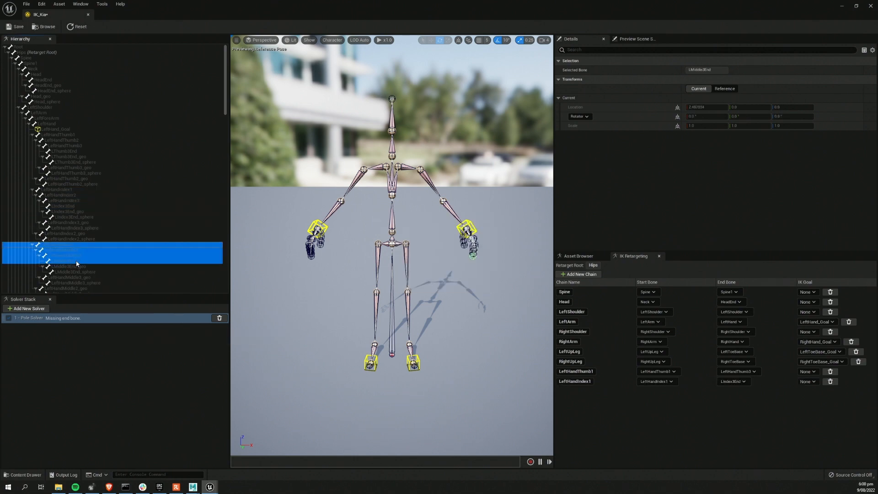
pyautogui.rightClick(84, 266)
pyautogui.click(138, 379)
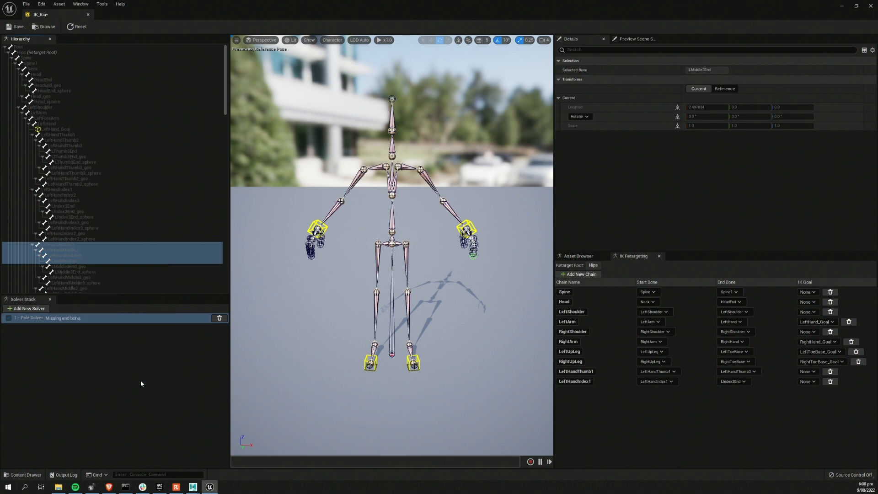
pyautogui.click(481, 286)
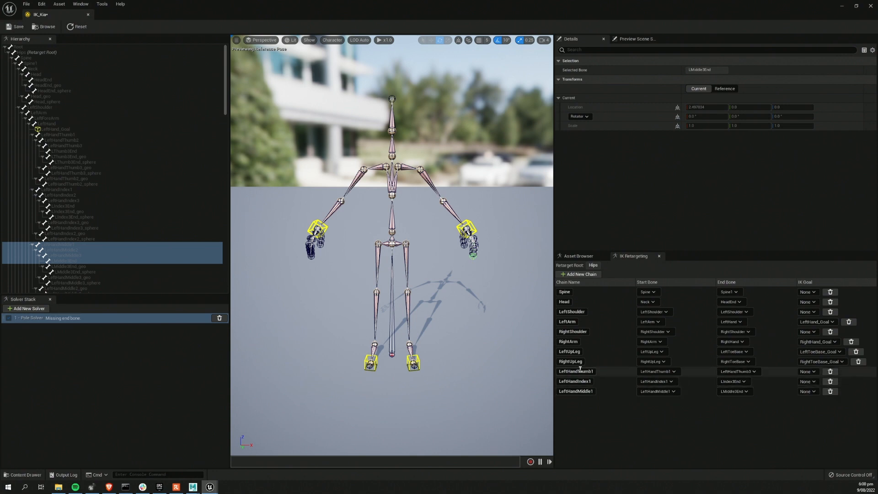
# Create a retarget chain for the left ring finger from the LeftHandRing1 bone to the LRing3End bone
pyautogui.scroll(-4, 87, 250)
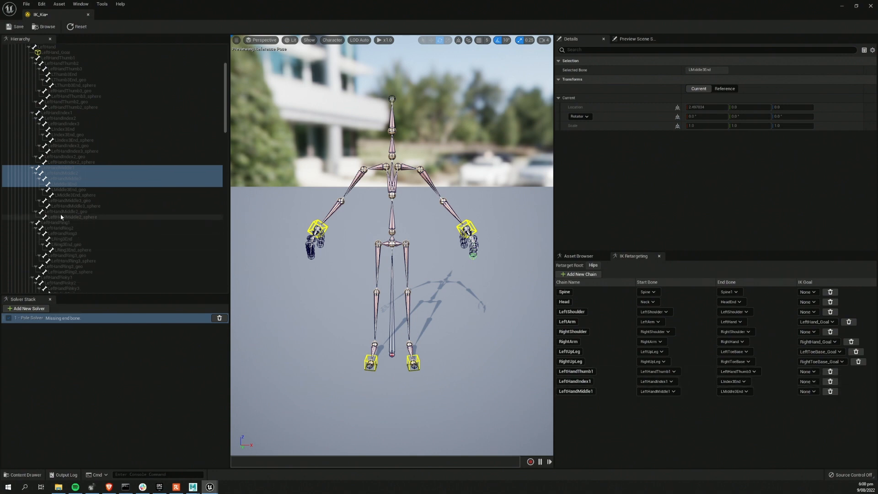
pyautogui.click(60, 222)
pyautogui.keyDown('shift'); pyautogui.click(68, 241); pyautogui.keyUp('shift')
pyautogui.rightClick(68, 241)
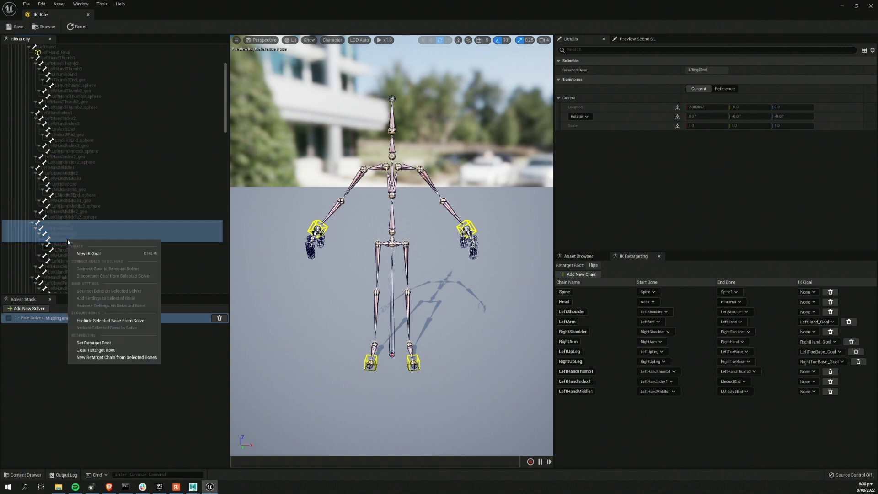
pyautogui.click(109, 349)
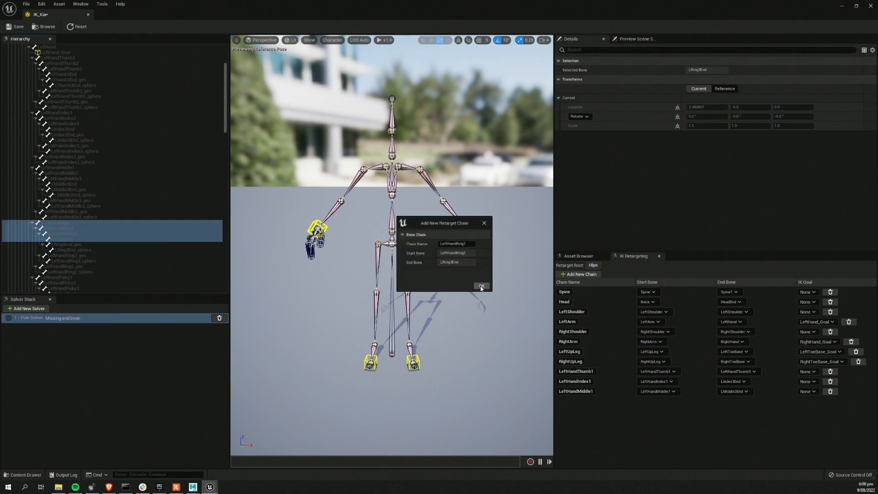
pyautogui.click(481, 287)
# Create a retarget chain for the left pinky from the LeftHandPinky1 bone to the LPinky3End bone
pyautogui.scroll(-3, 69, 229)
pyautogui.click(69, 223)
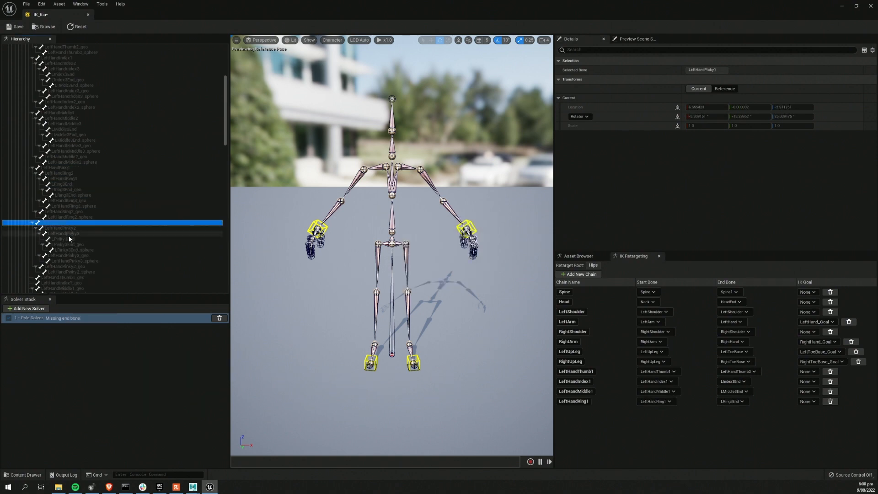
pyautogui.keyDown('shift'); pyautogui.click(69, 239); pyautogui.keyUp('shift')
pyautogui.rightClick(69, 238)
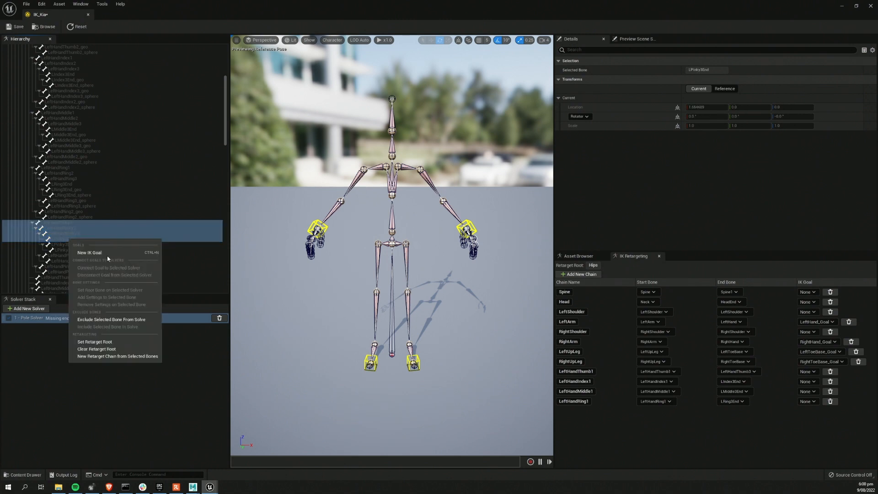
pyautogui.click(136, 359)
pyautogui.click(482, 286)
# Create a retarget chain for the right thumb from the RightHandThumb1 bone to the RThumb3End bone
pyautogui.scroll(-5, 151, 253)
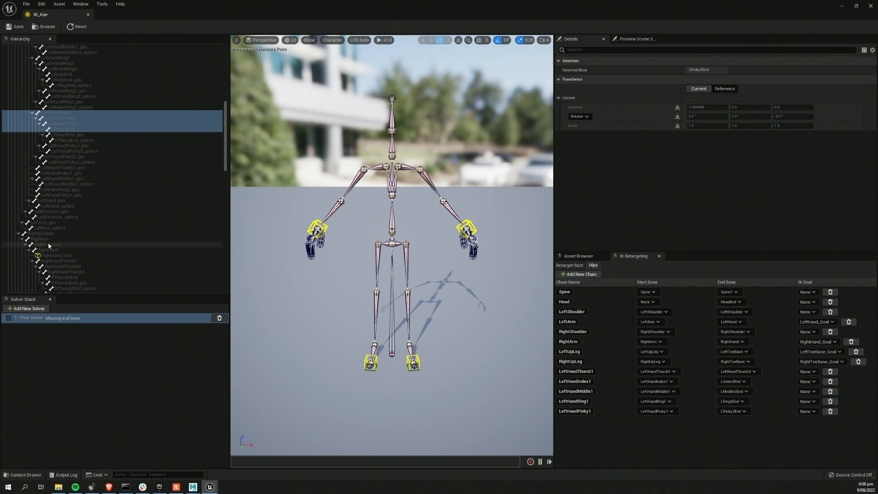
pyautogui.click(68, 263)
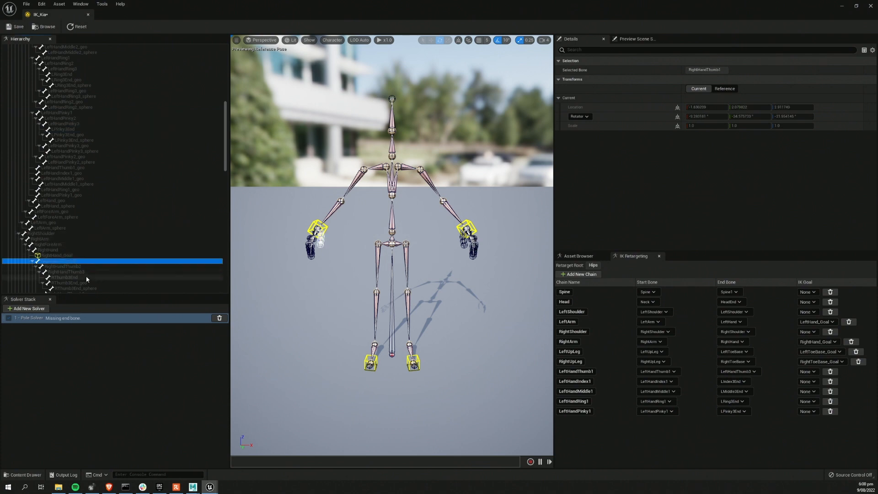
pyautogui.keyDown('shift'); pyautogui.click(85, 276); pyautogui.keyUp('shift')
pyautogui.rightClick(86, 275)
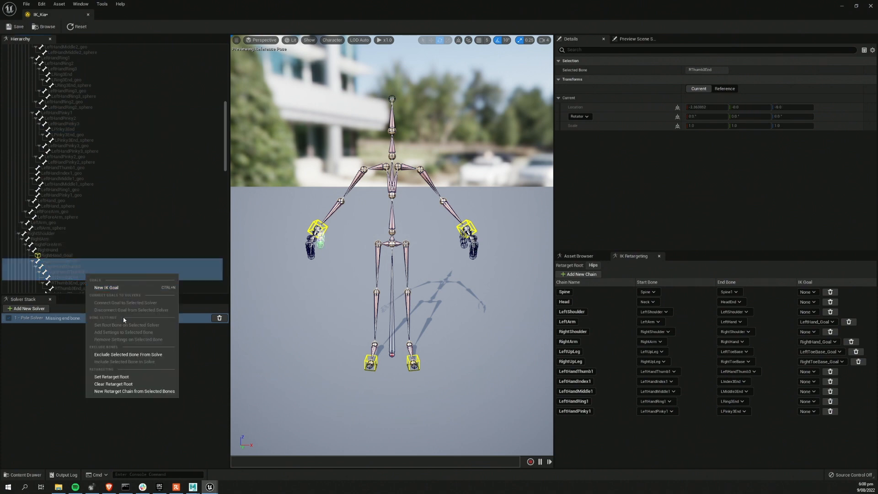
pyautogui.click(135, 392)
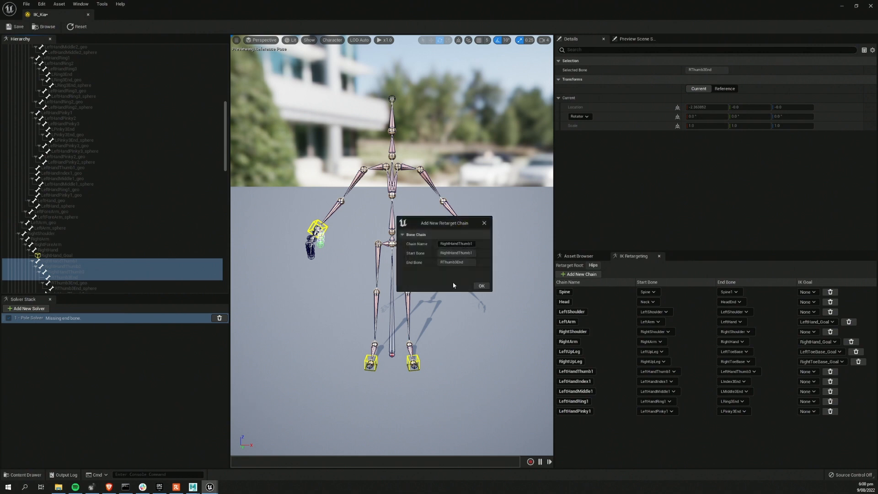
# Confirm the RightHandThumb1 retarget chain and add a RightHandIndex1 chain running from RightHandIndex1 to RIndex3End
pyautogui.click(481, 285)
pyautogui.scroll(-3, 115, 247)
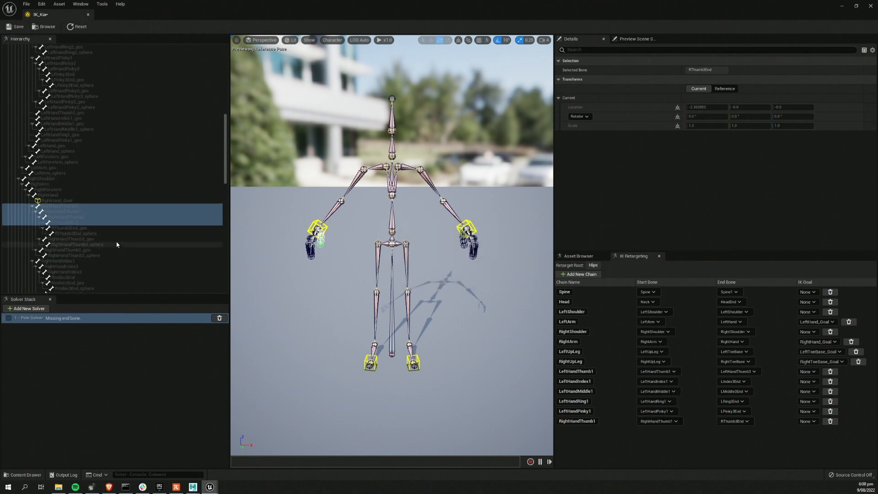
pyautogui.click(75, 264)
pyautogui.keyDown('shift'); pyautogui.click(80, 278); pyautogui.keyUp('shift')
pyautogui.rightClick(81, 280)
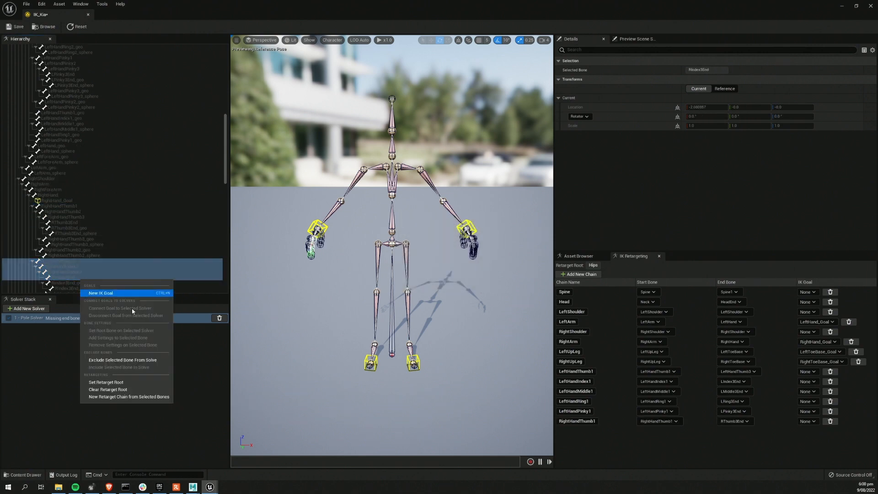
pyautogui.click(134, 396)
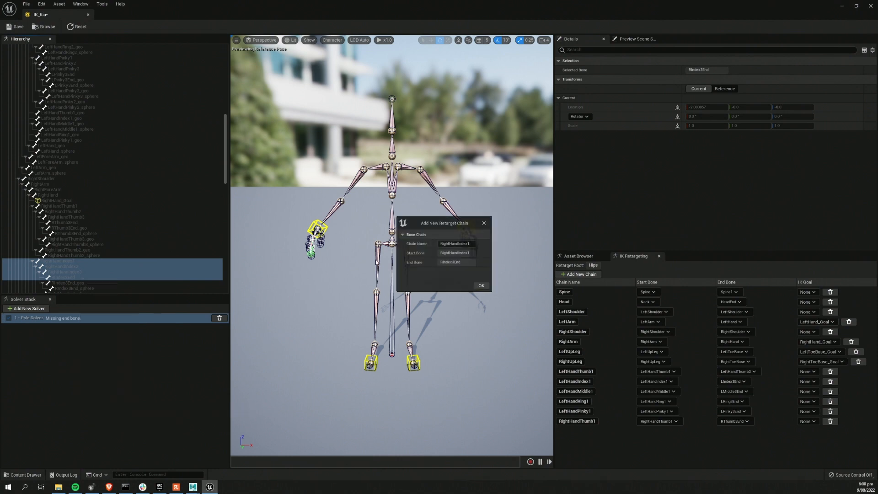
pyautogui.click(481, 285)
# Add a RightHandMiddle1 retarget chain from the bones RightHandMiddle1 through RMiddle3End, leaving out the geo bone
pyautogui.scroll(-6, 76, 206)
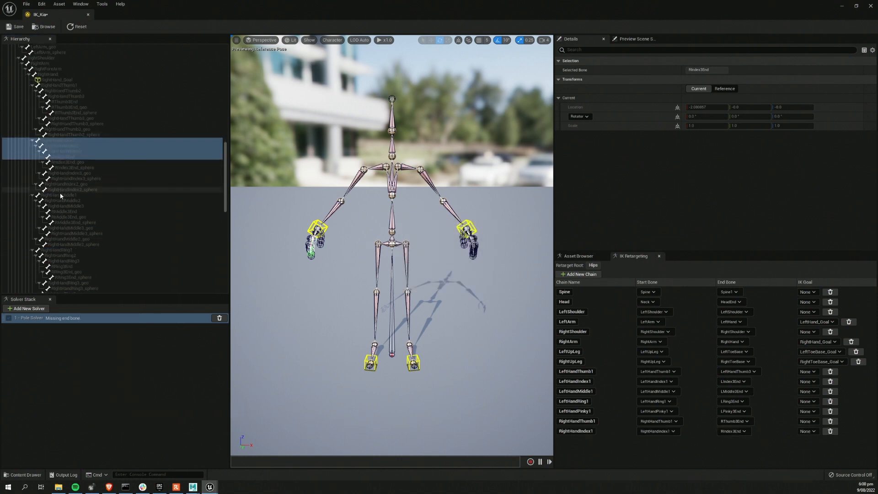
pyautogui.click(62, 194)
pyautogui.keyDown('shift'); pyautogui.click(76, 216); pyautogui.keyUp('shift')
pyautogui.rightClick(75, 218)
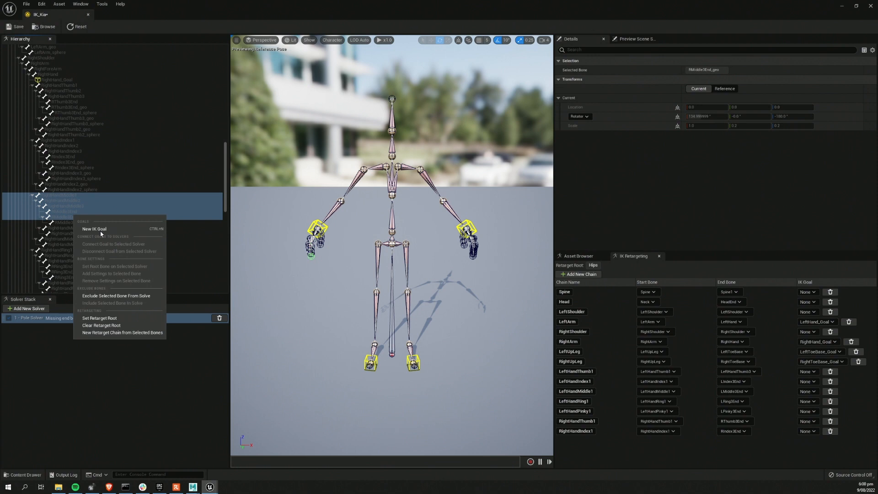
pyautogui.click(72, 212)
pyautogui.keyDown('shift'); pyautogui.click(68, 195); pyautogui.keyUp('shift')
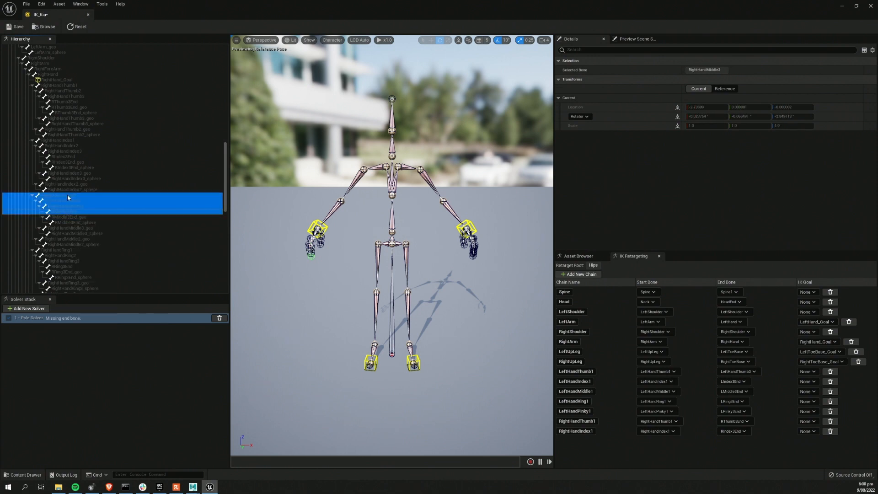
pyautogui.rightClick(67, 195)
pyautogui.click(123, 316)
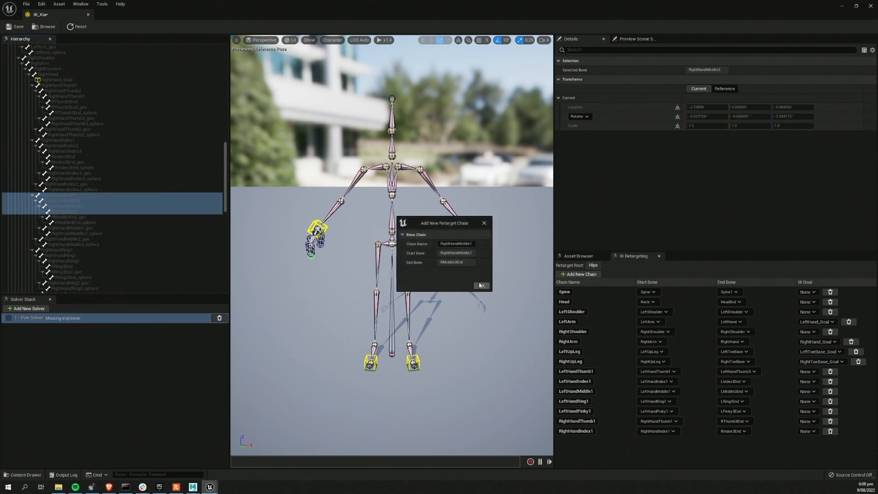
pyautogui.click(480, 286)
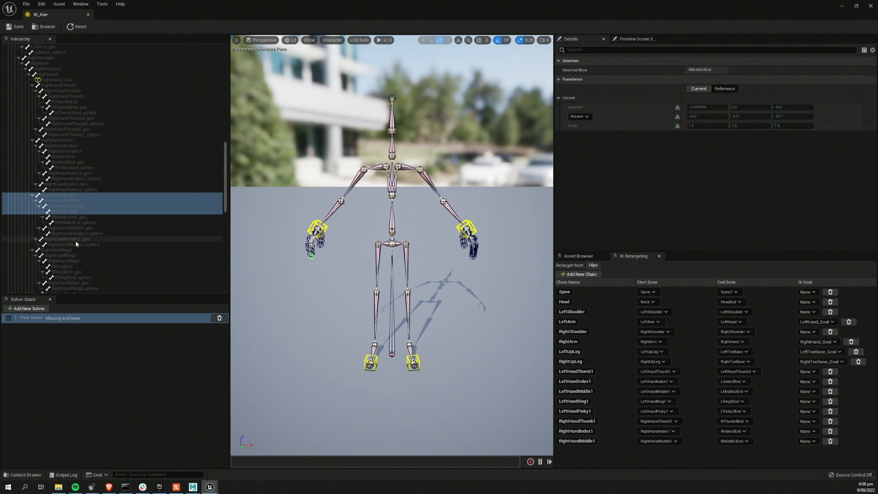
# Add a RightHandRing1 retarget chain from the bones RightHandRing1 through RRing3End
pyautogui.scroll(-1, 75, 246)
pyautogui.click(64, 240)
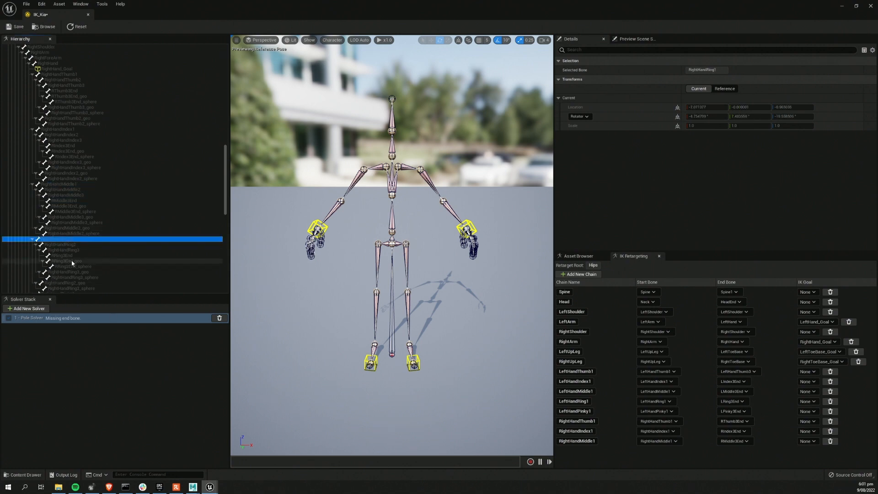
pyautogui.keyDown('shift'); pyautogui.click(70, 255); pyautogui.keyUp('shift')
pyautogui.rightClick(71, 256)
pyautogui.click(110, 388)
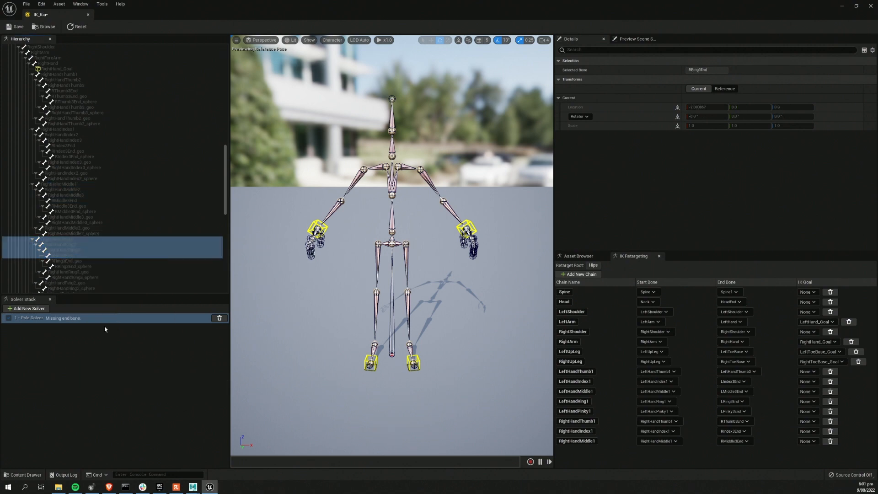
pyautogui.click(480, 287)
# Add a RightHandPinky1 retarget chain from the bones RightHandPinky1 through RPinky3End
pyautogui.scroll(-2, 137, 235)
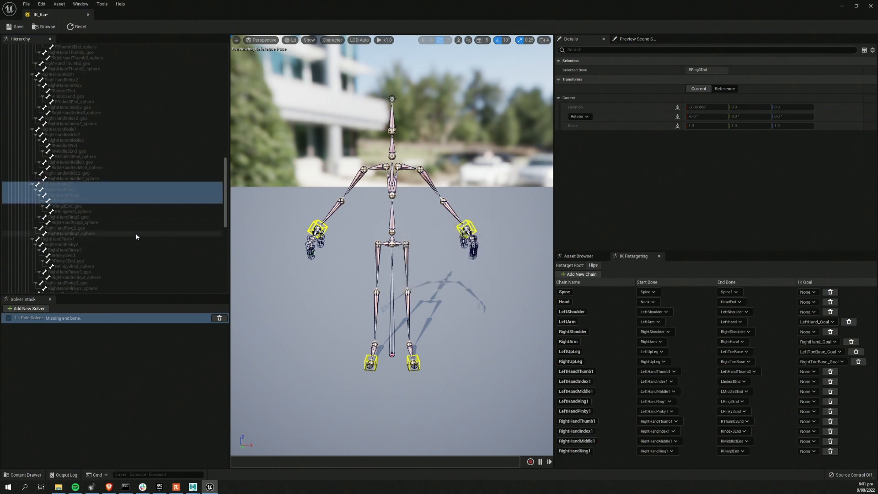
pyautogui.click(62, 186)
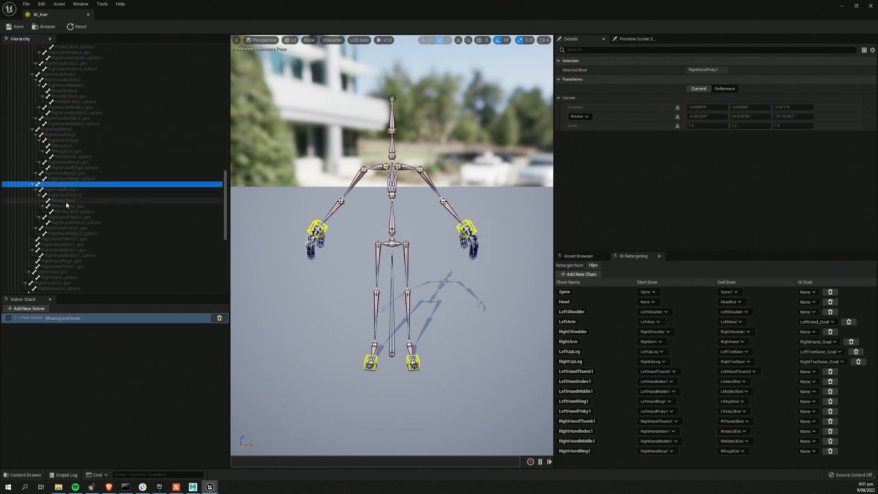
pyautogui.keyDown('shift'); pyautogui.click(69, 201); pyautogui.keyUp('shift')
pyautogui.rightClick(73, 201)
pyautogui.click(137, 316)
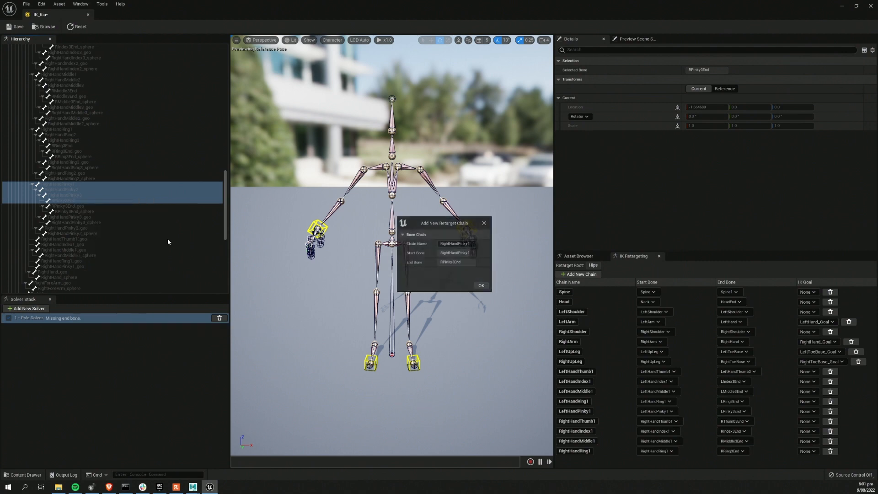
pyautogui.press('Return')
pyautogui.scroll(-3, 138, 225)
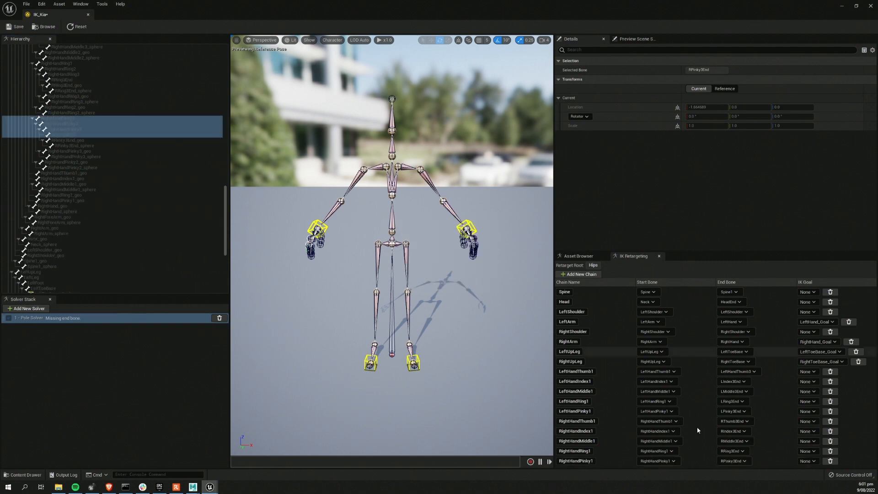
# Check each finger retarget chain against the skeleton, going from RightHandPinky1 up to LeftHandThumb1
pyautogui.click(611, 462)
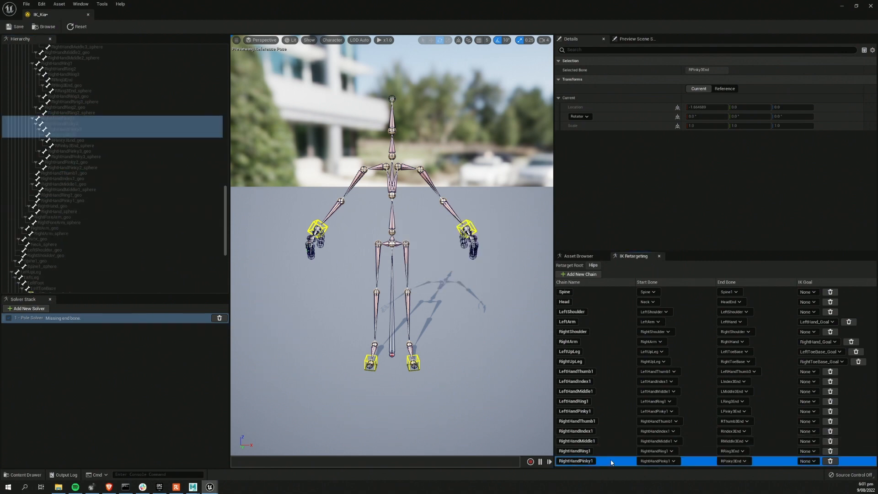
pyautogui.click(611, 452)
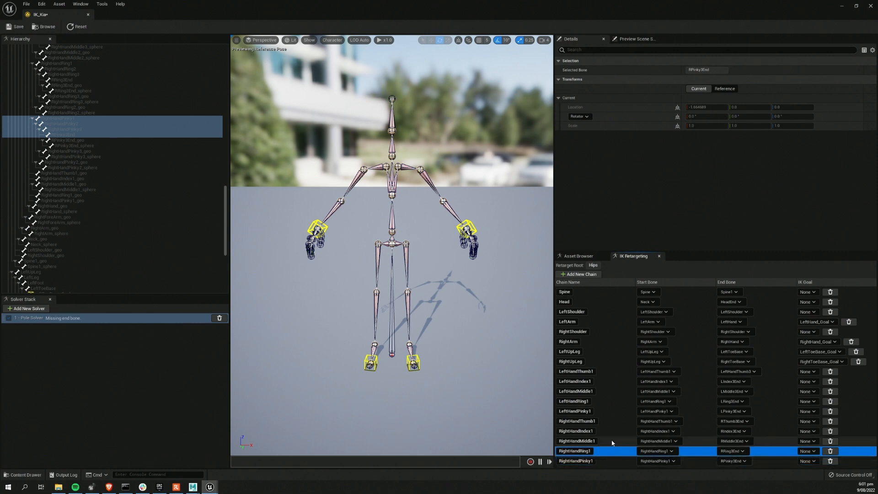
pyautogui.click(612, 442)
pyautogui.click(613, 432)
pyautogui.click(613, 421)
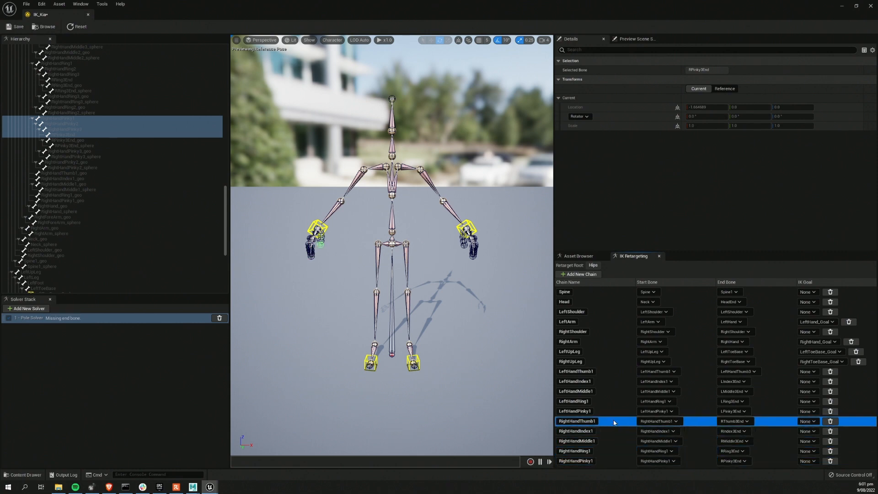
pyautogui.click(609, 411)
pyautogui.click(609, 401)
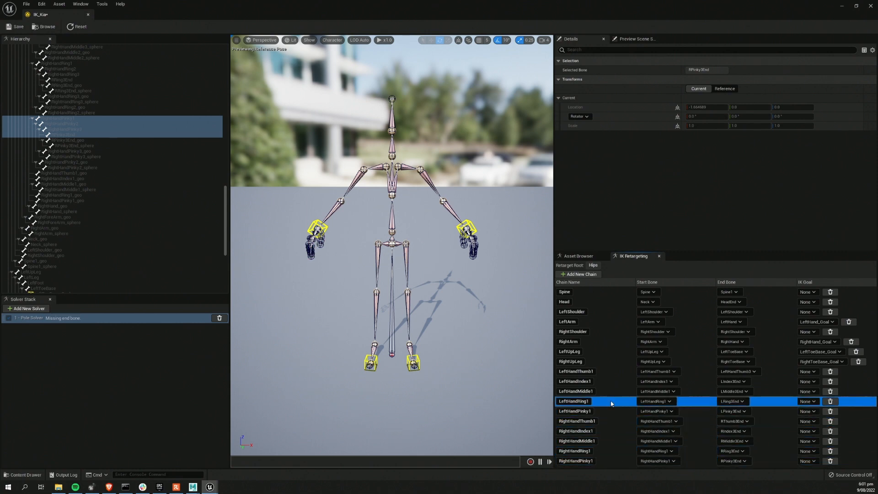
pyautogui.click(610, 391)
pyautogui.click(610, 381)
pyautogui.click(610, 371)
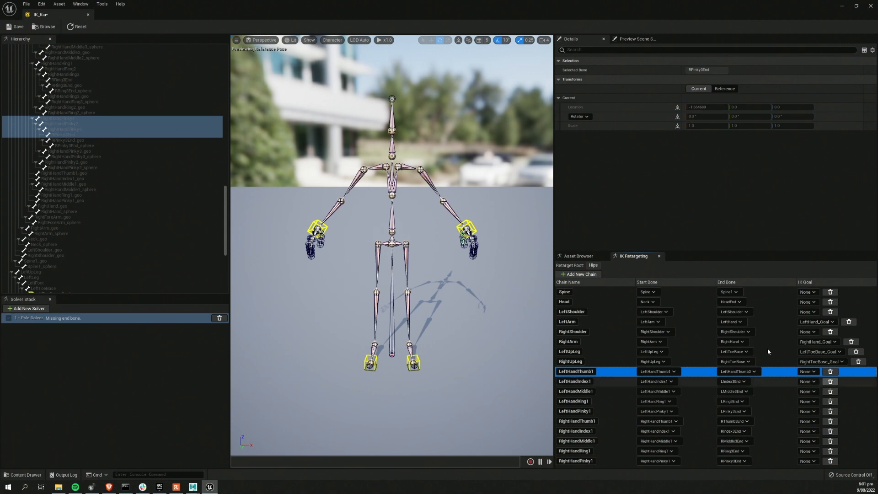
# Save the IK_Kia rig and close its editor
pyautogui.click(12, 27)
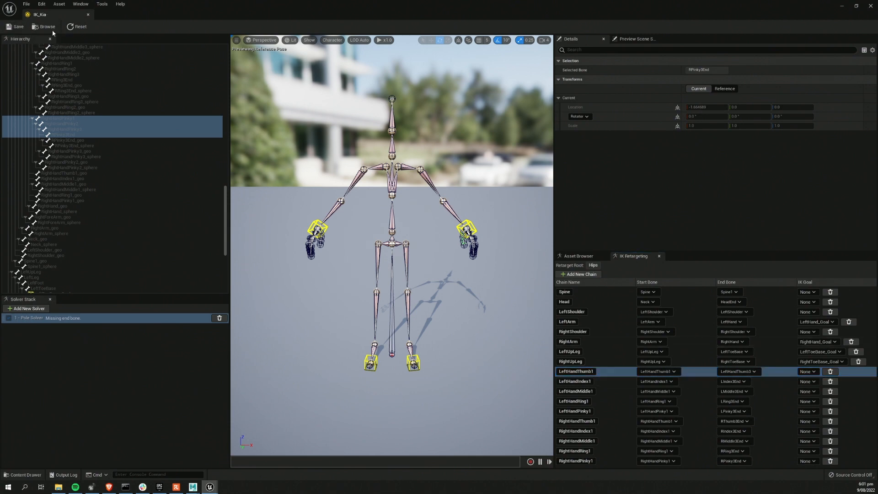
pyautogui.click(87, 14)
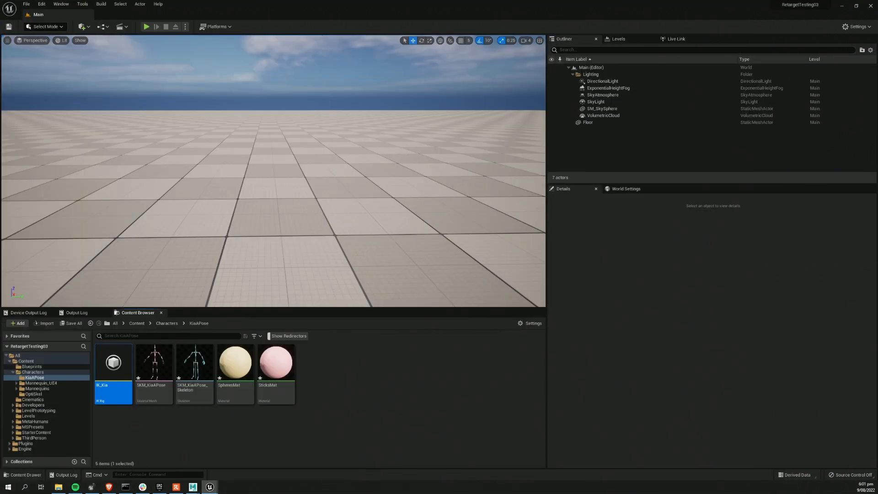
# Create an IK Retargeter in the KiaAPose folder with IK_Kia as the source rig and name it RTG_KiaToMH
pyautogui.rightClick(370, 378)
pyautogui.moveTo(394, 248)
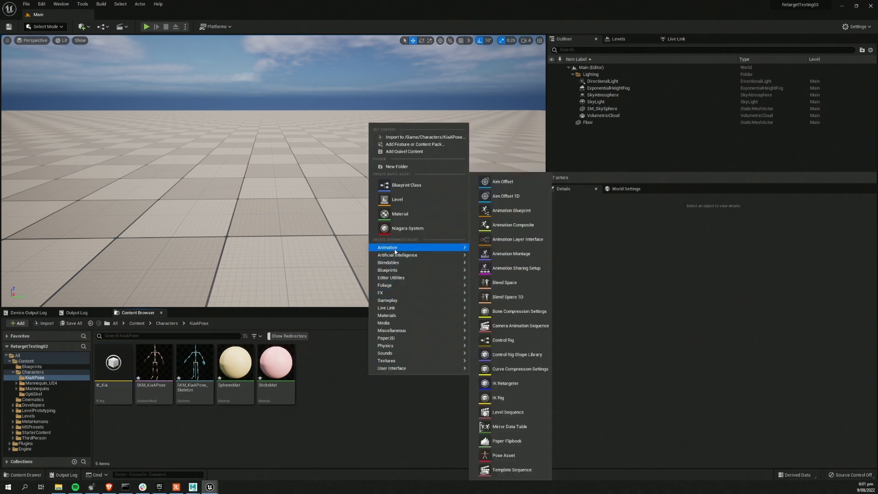
pyautogui.click(498, 397)
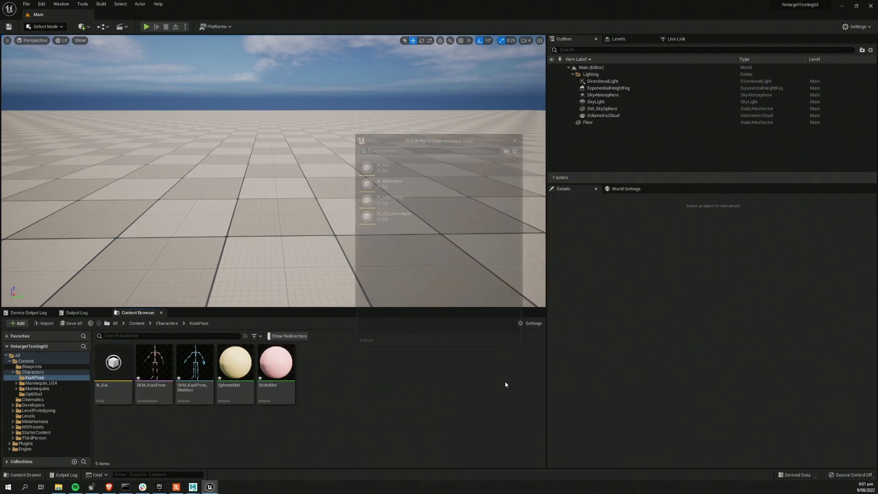
pyautogui.click(386, 166)
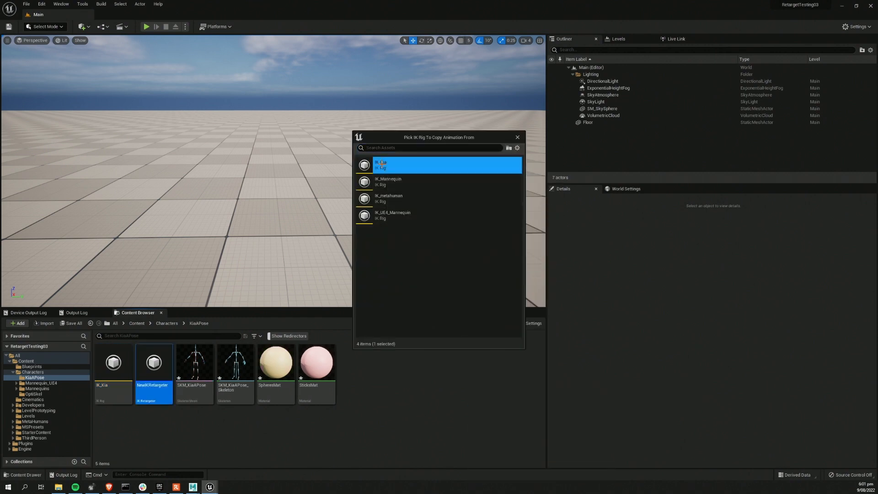
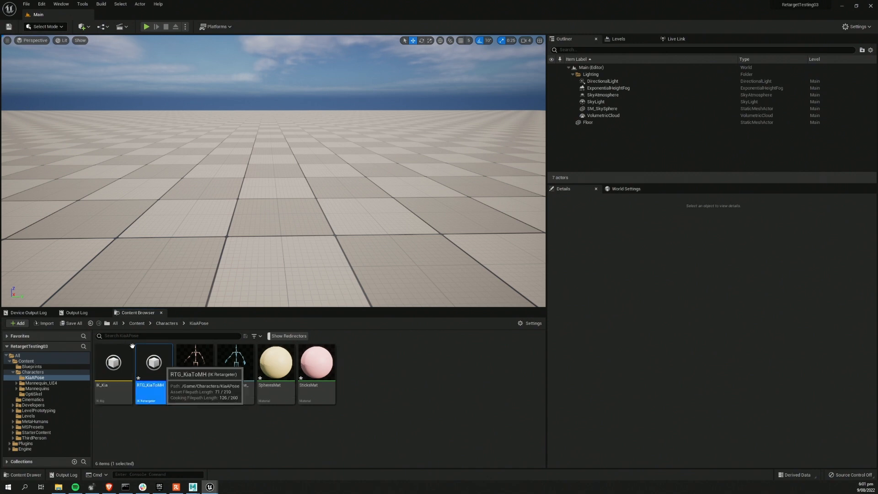
# Open RTG_KiaToMH, set its Target IKRig Asset to IK_metahuman, and bring both characters into view
pyautogui.moveTo(0, 108); pyautogui.dragTo(459, 10)
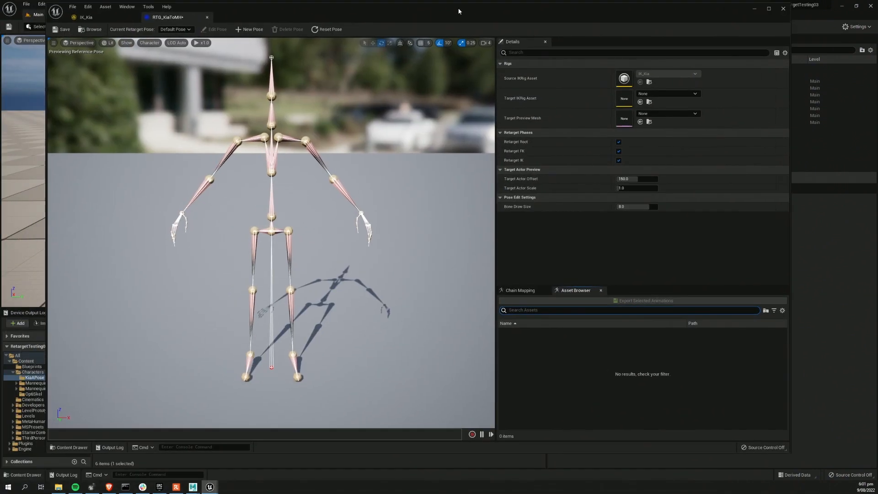
pyautogui.click(657, 95)
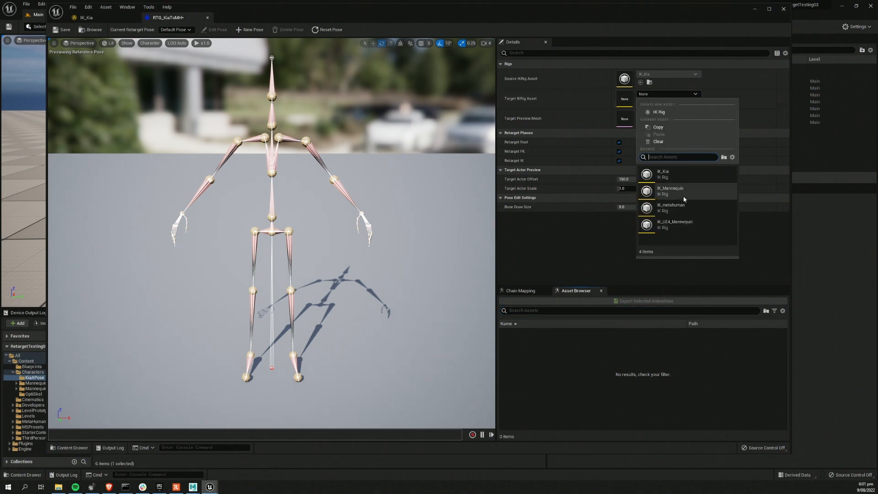
pyautogui.click(658, 207)
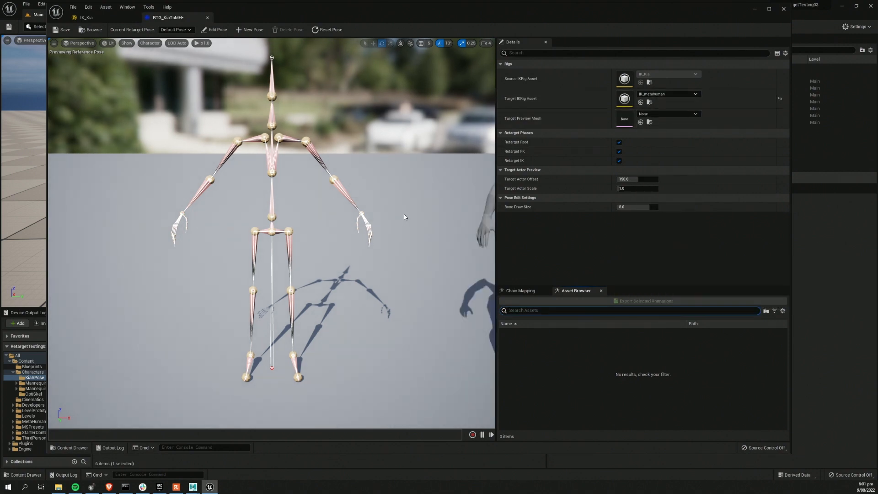
pyautogui.moveTo(404, 217); pyautogui.dragTo(382, 215, button='middle')
pyautogui.scroll(-4, 329, 229)
pyautogui.keyDown('alt'); pyautogui.moveTo(329, 229); pyautogui.dragTo(375, 203); pyautogui.keyUp('alt')
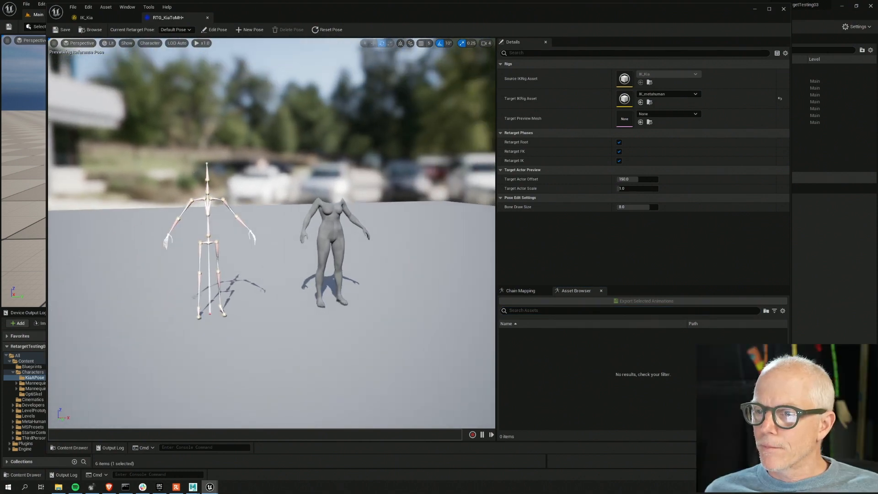
# Show the retargeter's chain mapping and enlarge the list so more target and source chains are visible
pyautogui.click(519, 291)
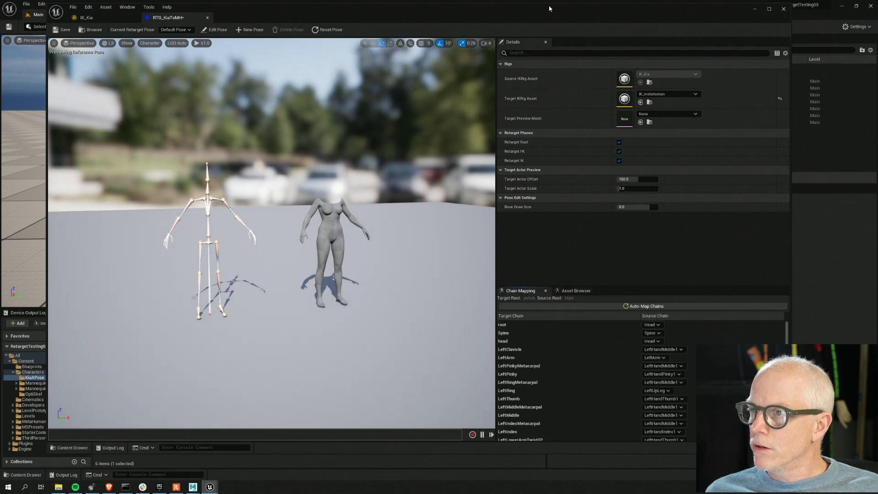
pyautogui.moveTo(549, 9); pyautogui.dragTo(536, 6)
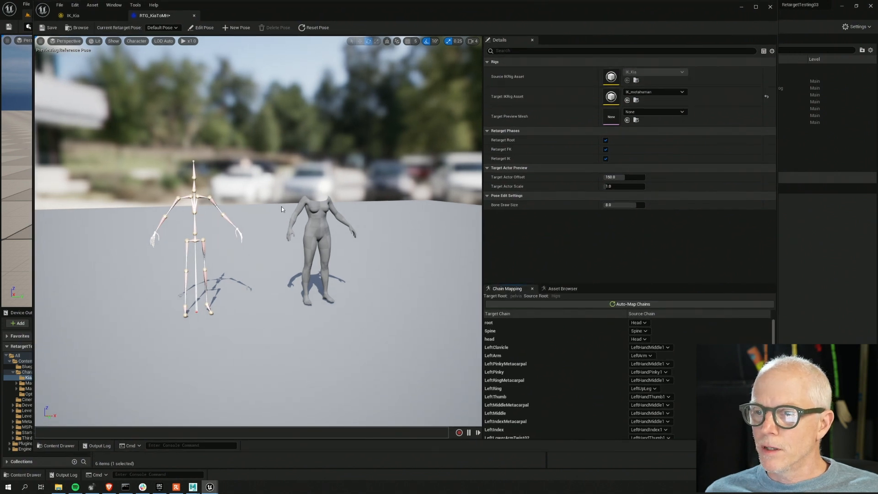
pyautogui.scroll(3, 346, 319)
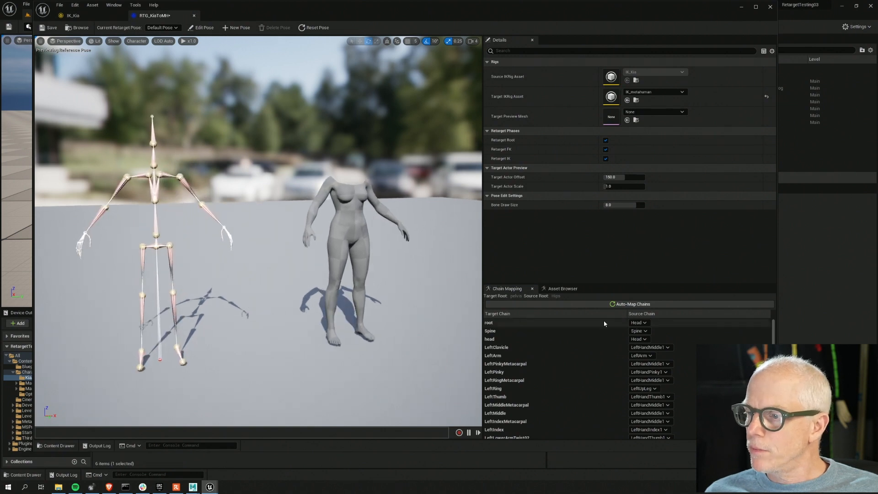
pyautogui.moveTo(563, 283); pyautogui.dragTo(556, 219)
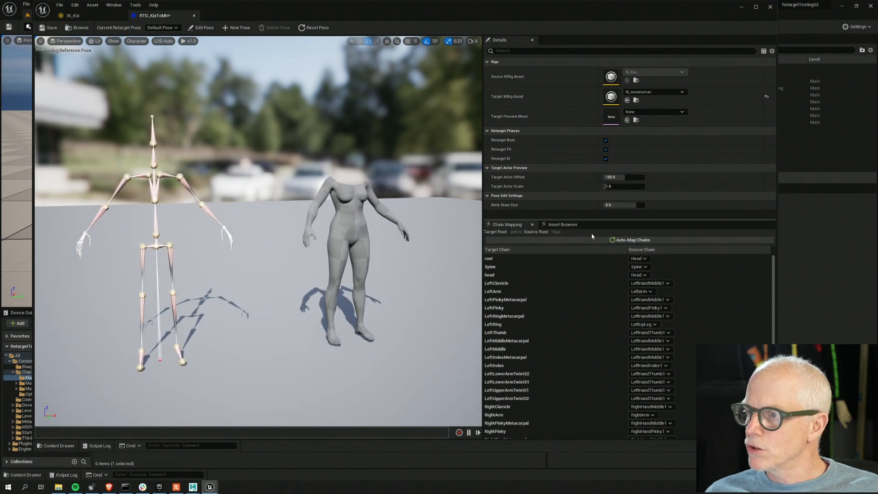
# In the IK_Kia rig, create a new retarget chain named Root from the skeleton's Root bone
pyautogui.click(506, 260)
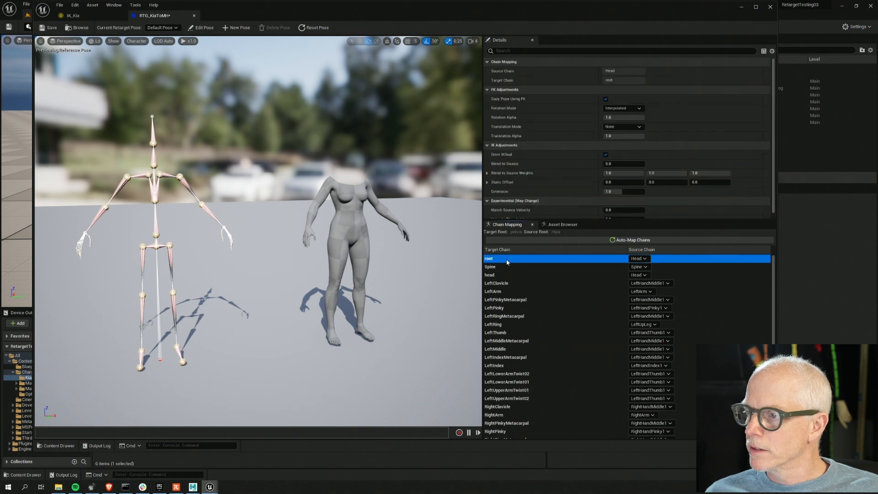
pyautogui.click(640, 259)
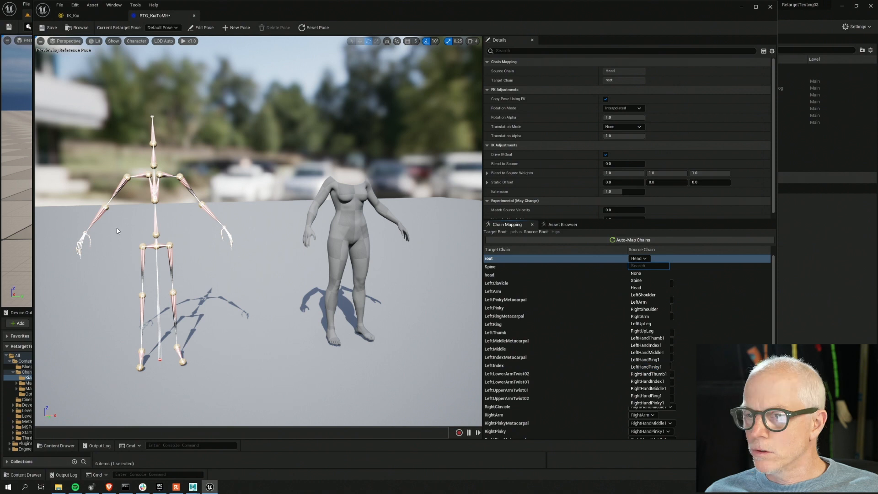
pyautogui.click(73, 15)
pyautogui.scroll(5, 118, 96)
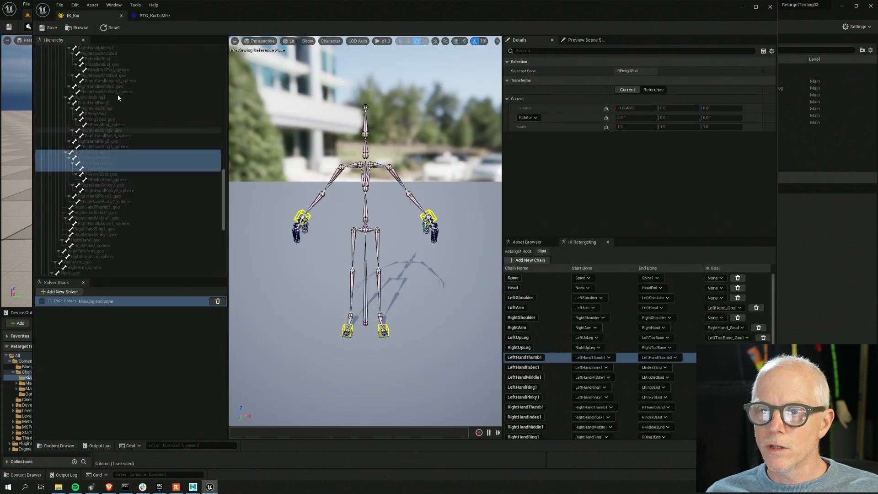
pyautogui.scroll(15, 119, 101)
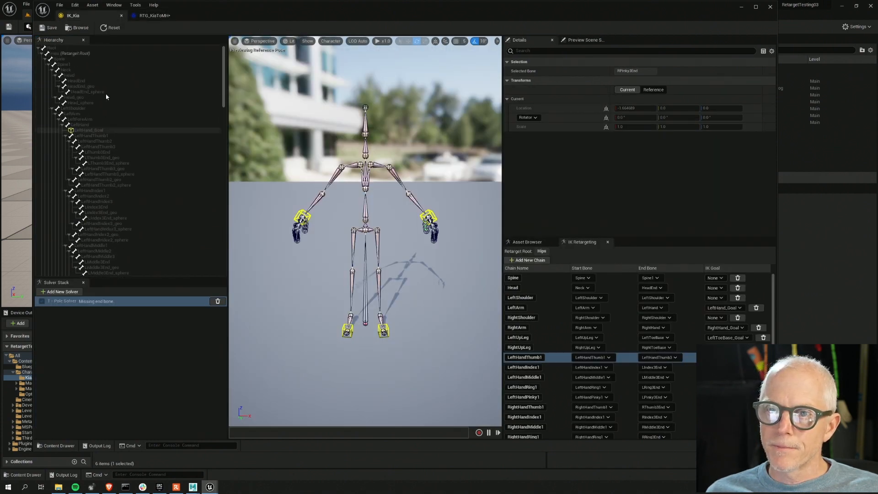
pyautogui.click(50, 47)
pyautogui.rightClick(53, 48)
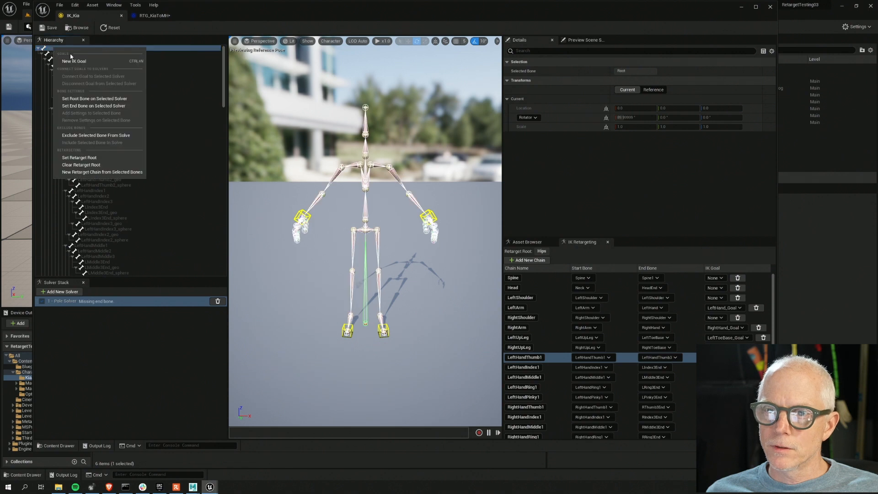
pyautogui.click(102, 172)
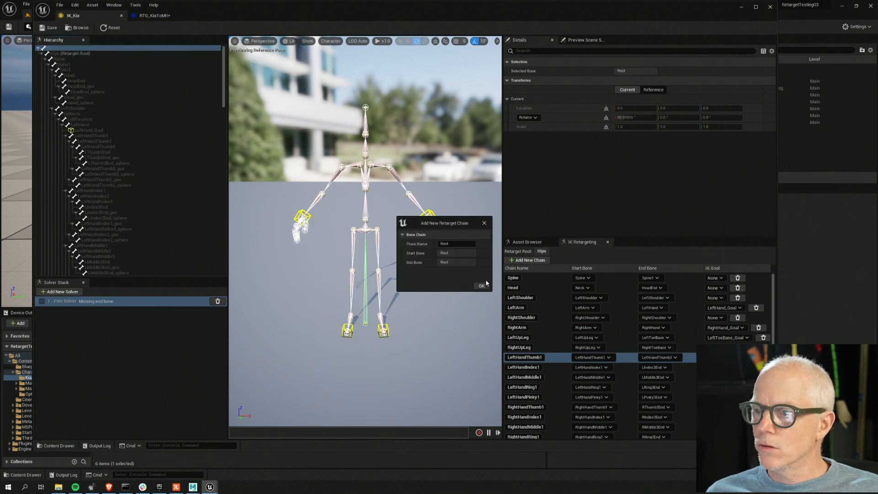
pyautogui.click(481, 286)
# In RTG_KiaToMH, map the root target chain to the Root source chain
pyautogui.click(154, 15)
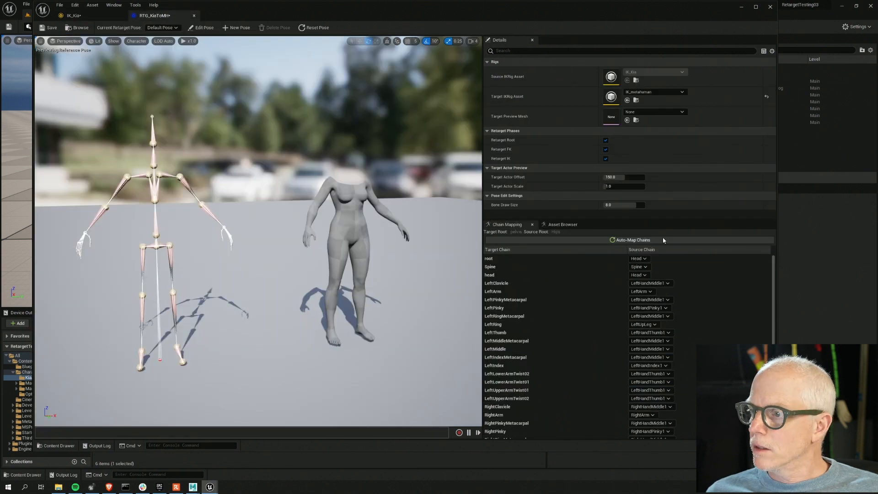
pyautogui.click(638, 259)
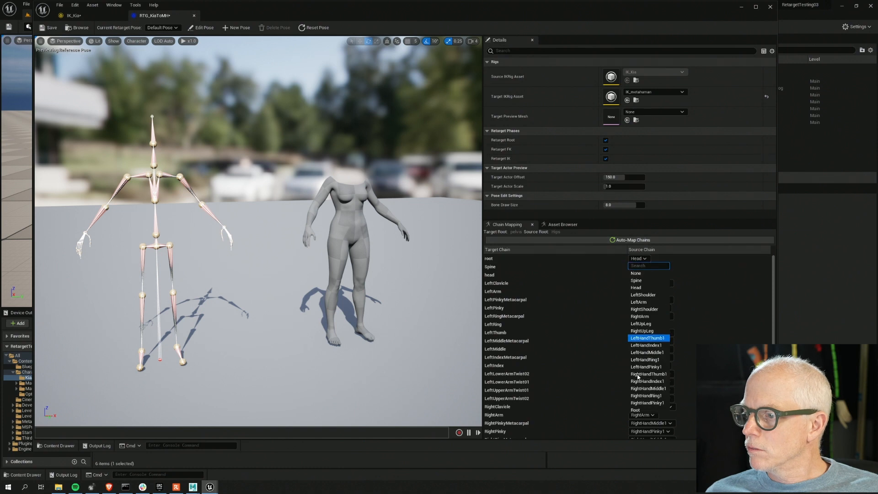
pyautogui.click(636, 410)
# Map the LeftClavicle target chain to LeftShoulder and the RightClavicle target chain to RightShoulder
pyautogui.click(520, 269)
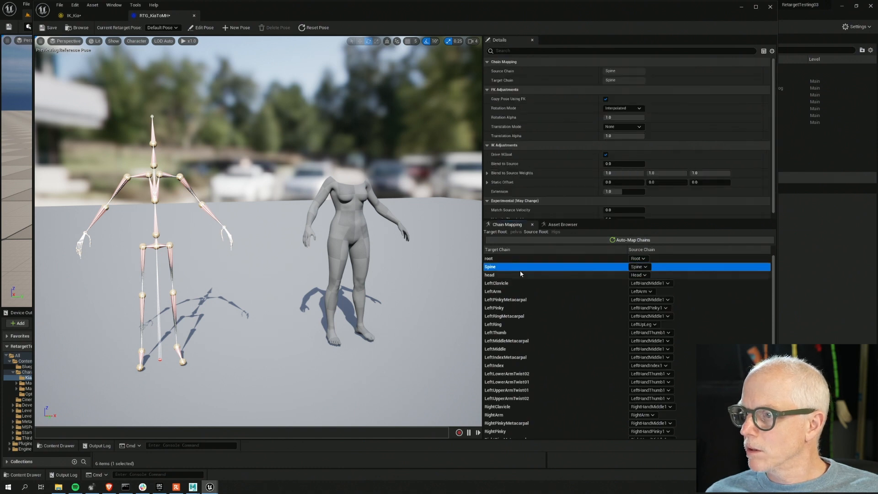
pyautogui.click(523, 275)
pyautogui.click(591, 284)
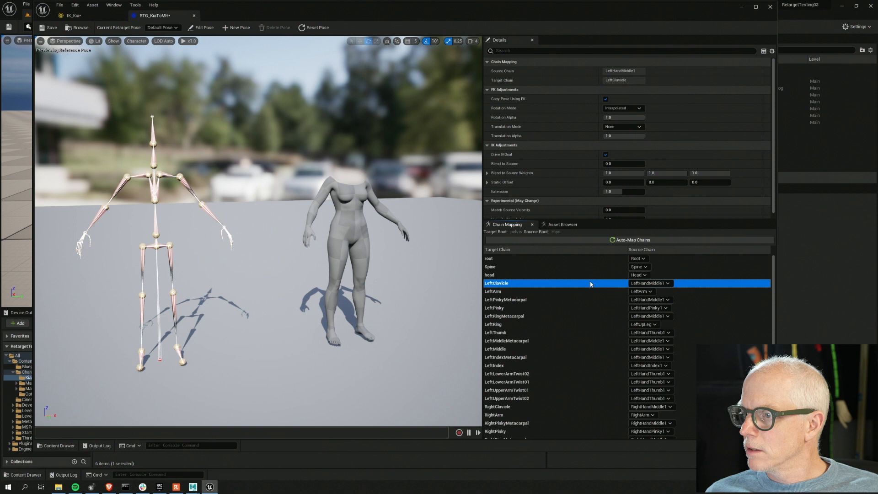
pyautogui.click(643, 284)
pyautogui.click(650, 319)
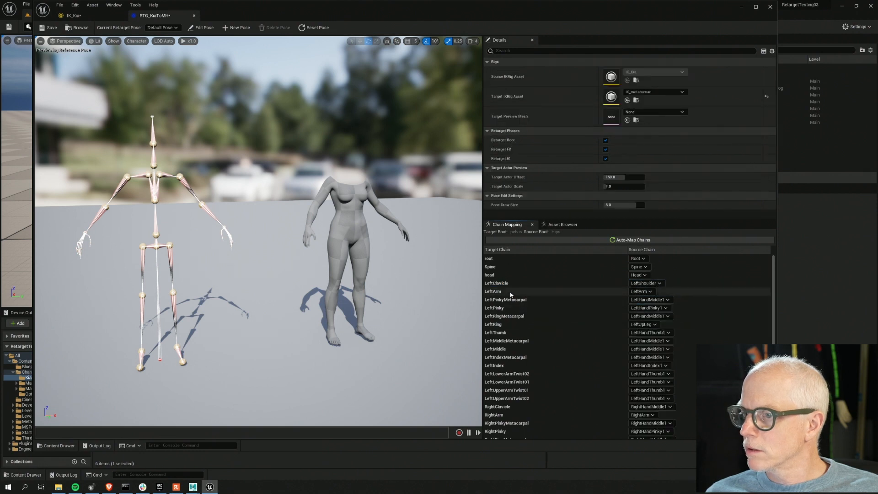
pyautogui.scroll(-2, 508, 347)
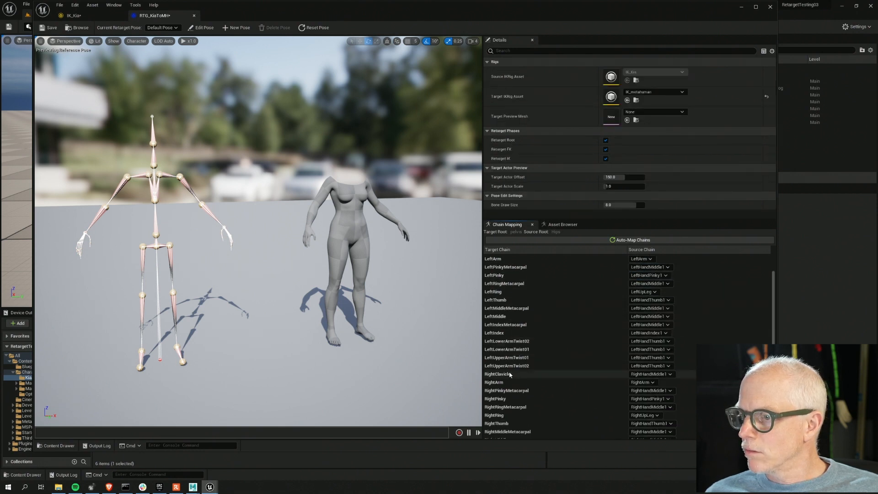
pyautogui.click(513, 374)
pyautogui.click(648, 375)
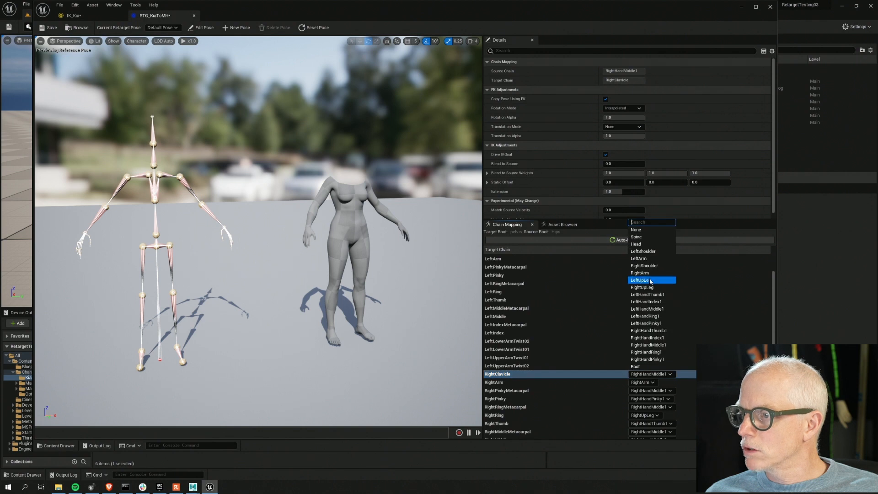
pyautogui.click(653, 266)
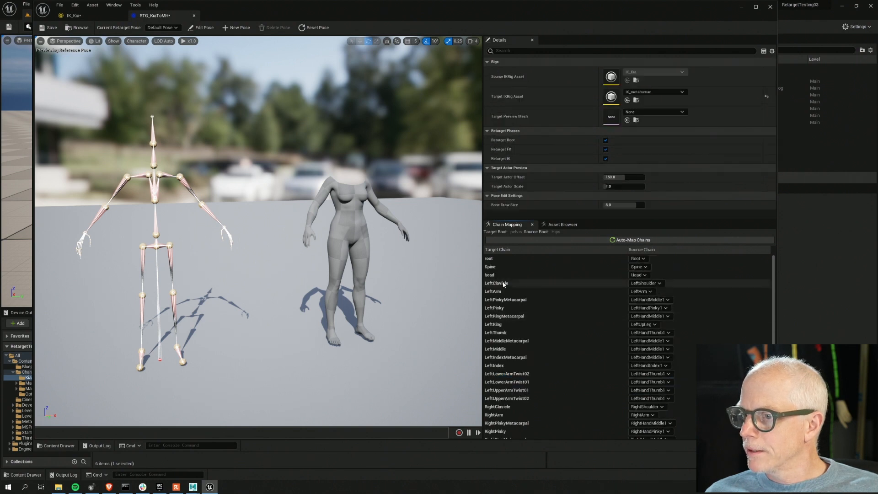
# Set the source chains of LeftPinkyMetacarpal and LeftRingMetacarpal to None
pyautogui.click(503, 283)
pyautogui.click(505, 292)
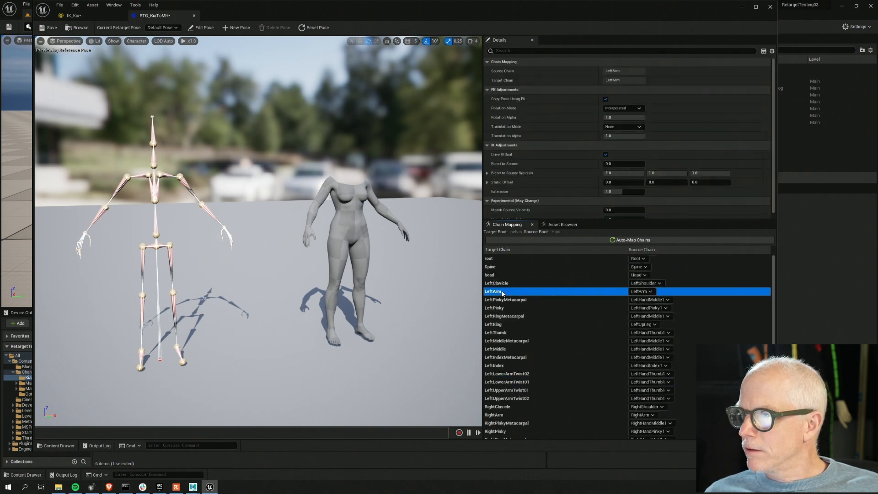
pyautogui.click(509, 301)
pyautogui.click(655, 300)
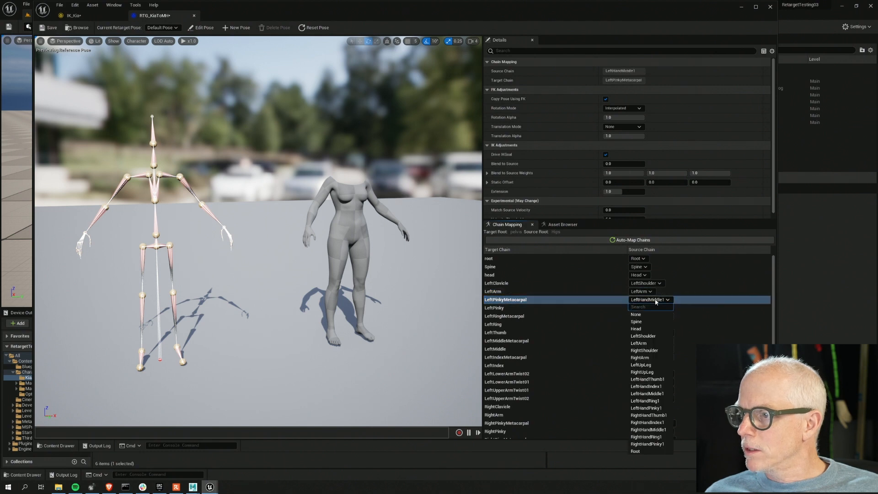
pyautogui.click(648, 314)
pyautogui.click(506, 308)
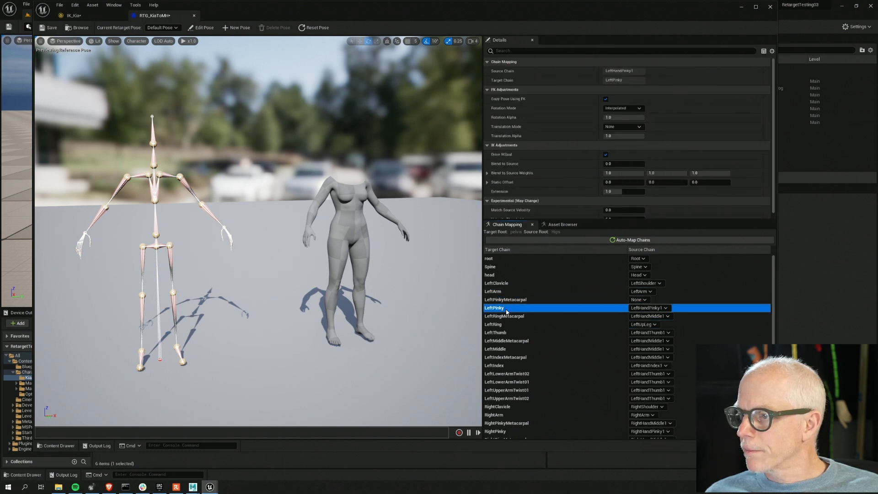
pyautogui.click(526, 320)
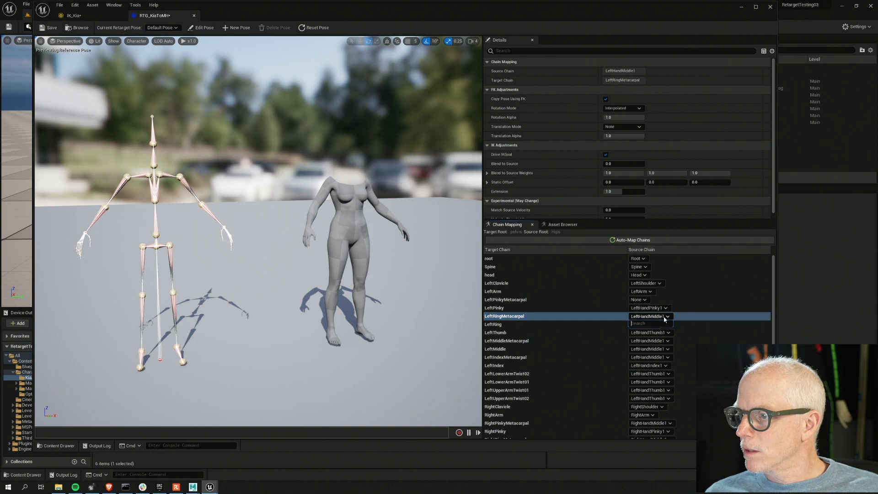
pyautogui.click(649, 316)
pyautogui.click(638, 332)
# Map the LeftRing target chain to LeftHandRing1 and check the source chain assigned to LeftThumb
pyautogui.click(662, 325)
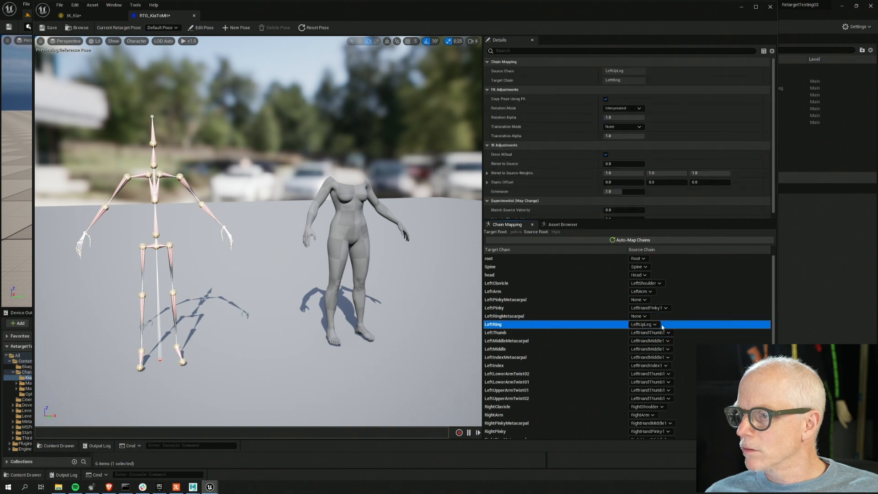
pyautogui.click(645, 324)
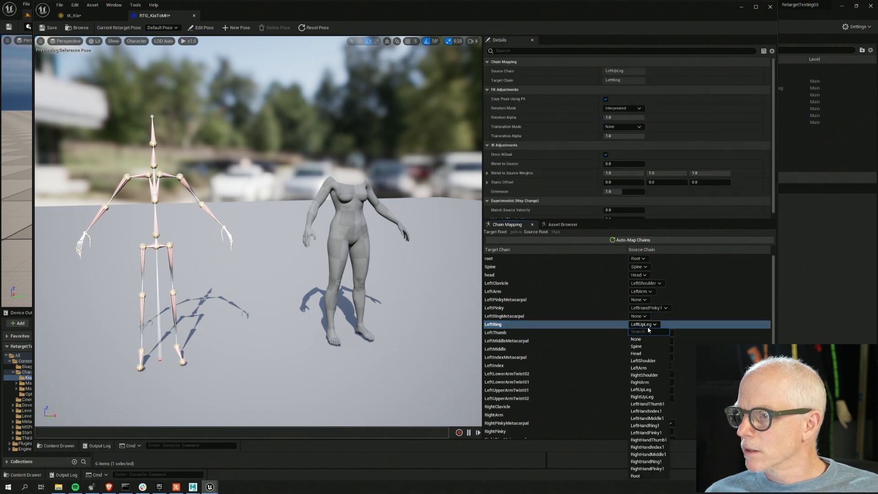
pyautogui.click(659, 425)
pyautogui.click(549, 333)
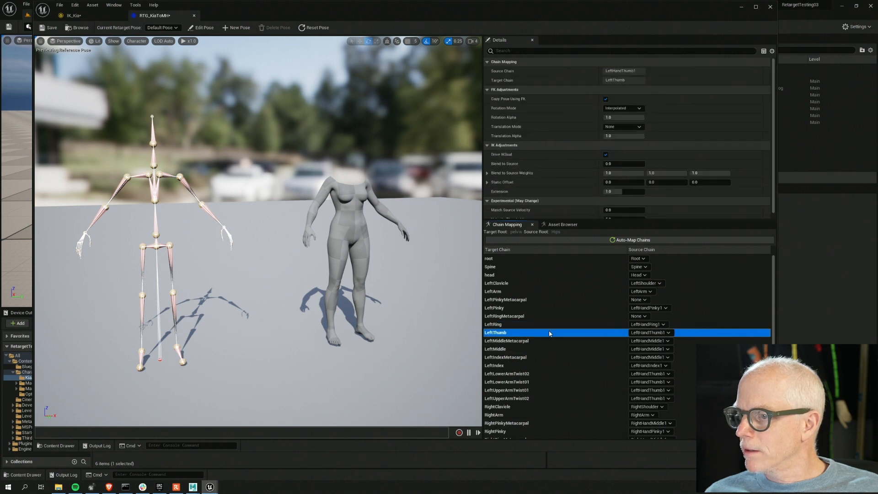
pyautogui.click(659, 332)
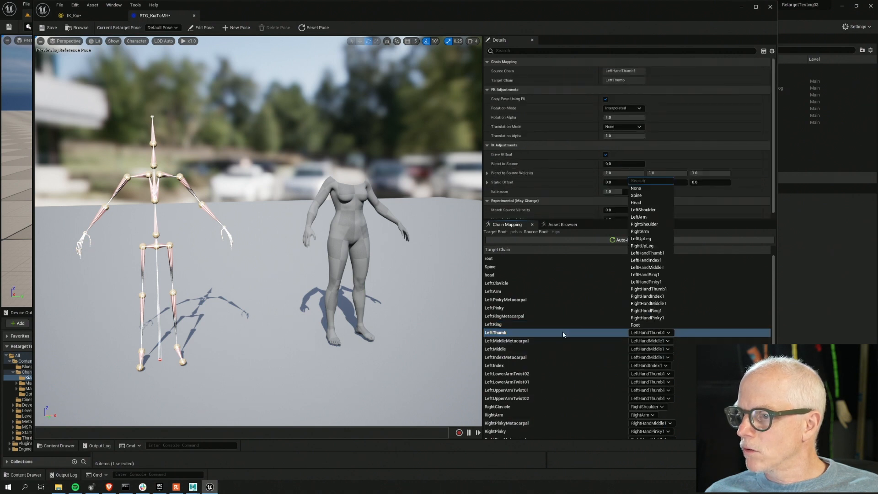
pyautogui.click(565, 335)
# Set the source chains of LeftMiddleMetacarpal and LeftIndexMetacarpal to None
pyautogui.click(544, 343)
pyautogui.click(653, 342)
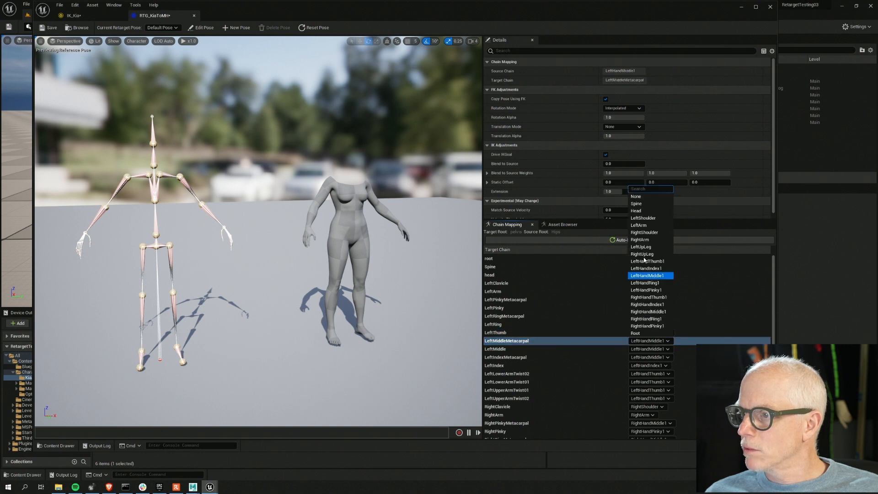
pyautogui.click(636, 196)
pyautogui.click(543, 349)
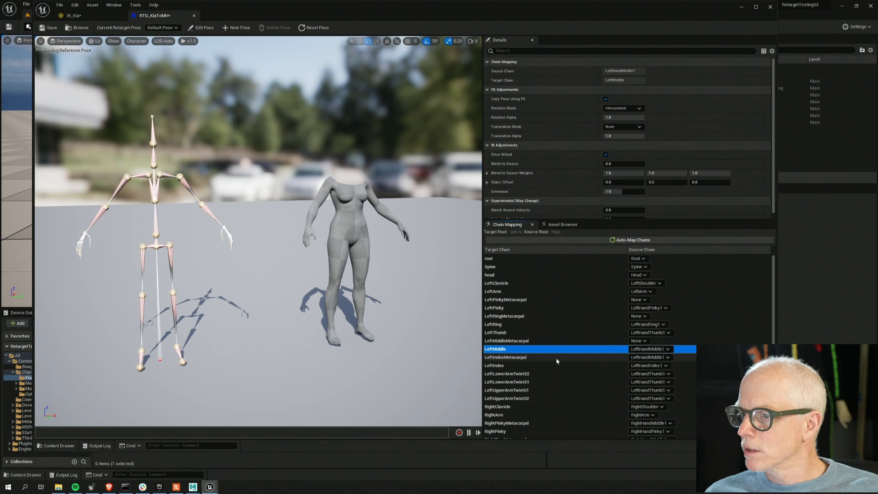
pyautogui.click(557, 360)
pyautogui.click(649, 357)
pyautogui.click(636, 213)
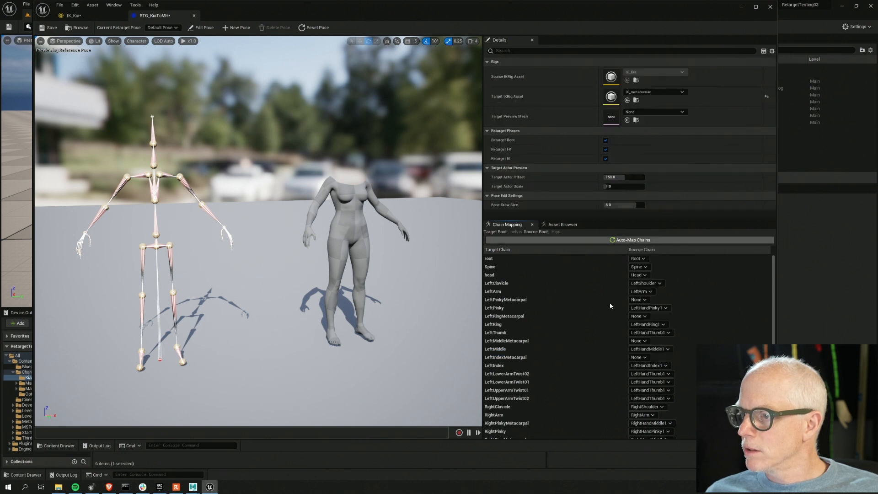
# Select the four left arm twist target chains and set the source chain of LeftLowerArmTwist02 to None
pyautogui.click(549, 374)
pyautogui.scroll(-2, 552, 382)
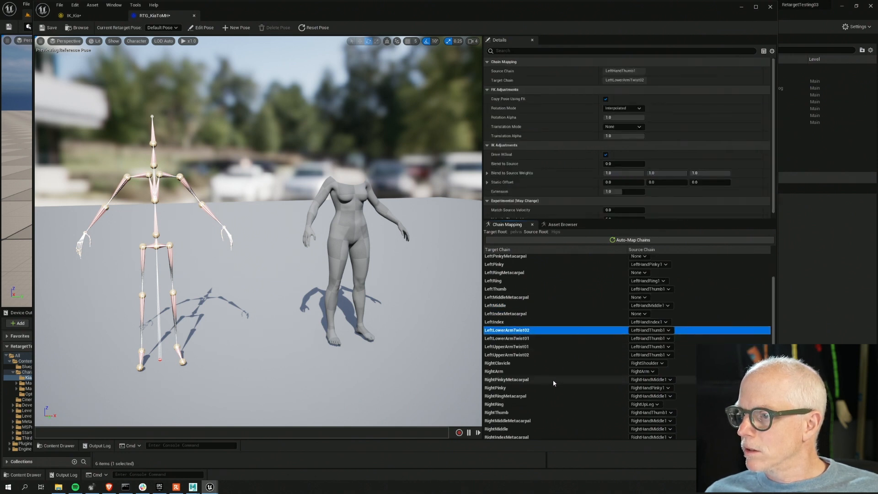
pyautogui.click(540, 323)
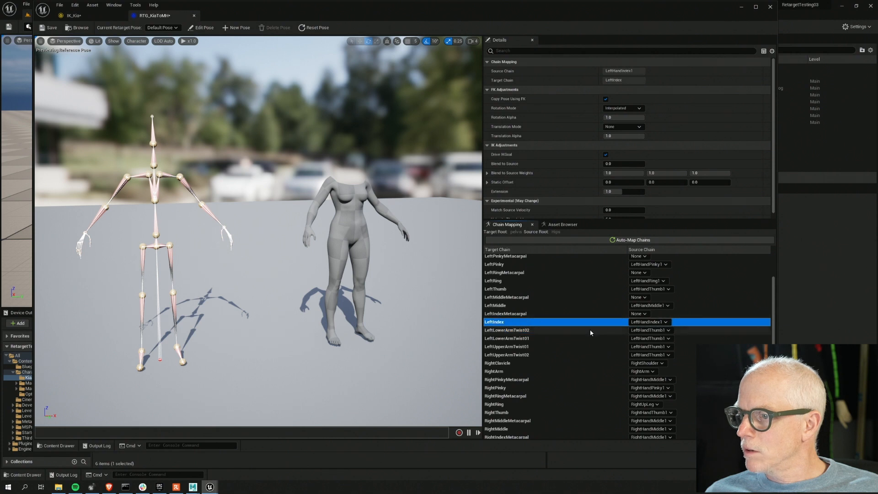
pyautogui.click(551, 330)
pyautogui.keyDown('ctrl'); pyautogui.click(550, 338); pyautogui.keyUp('ctrl')
pyautogui.keyDown('ctrl'); pyautogui.click(550, 347); pyautogui.keyUp('ctrl')
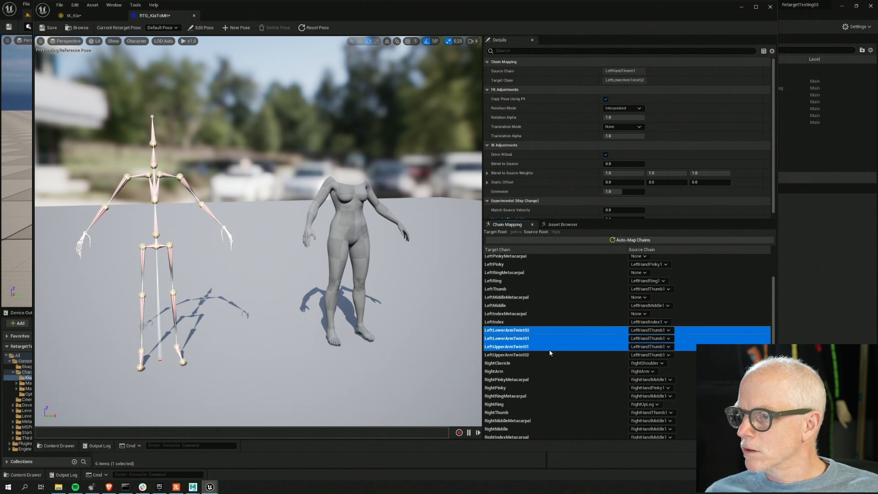
pyautogui.keyDown('ctrl'); pyautogui.click(550, 356); pyautogui.keyUp('ctrl')
pyautogui.click(640, 331)
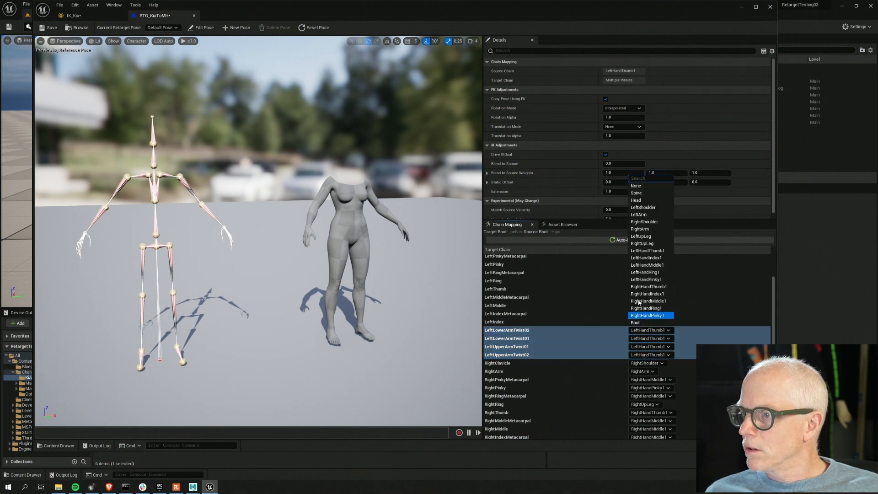
pyautogui.click(639, 186)
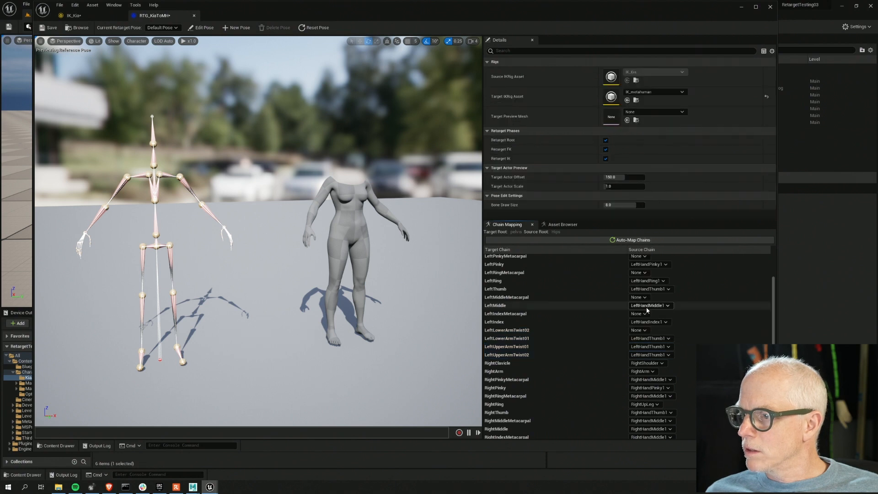
# Set the source chains of LeftLowerArmTwist01, LeftUpperArmTwist01 and LeftUpperArmTwist02 to None
pyautogui.click(650, 338)
pyautogui.click(649, 195)
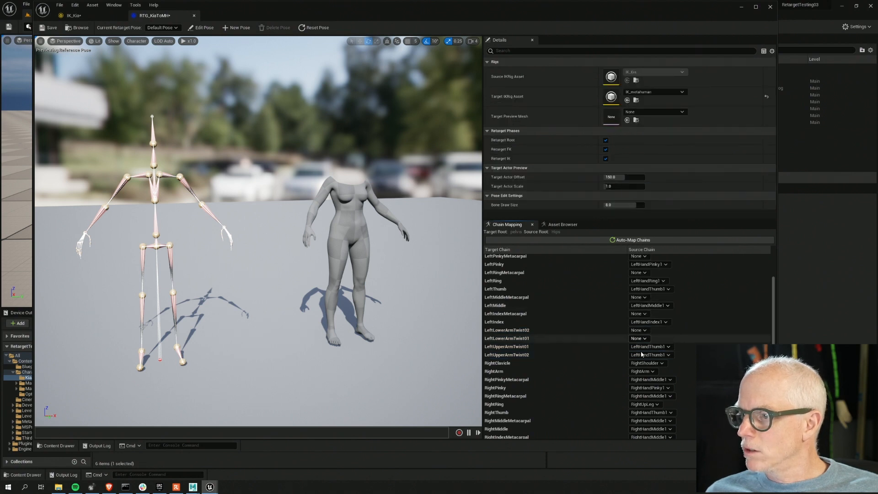
pyautogui.click(649, 347)
pyautogui.click(634, 202)
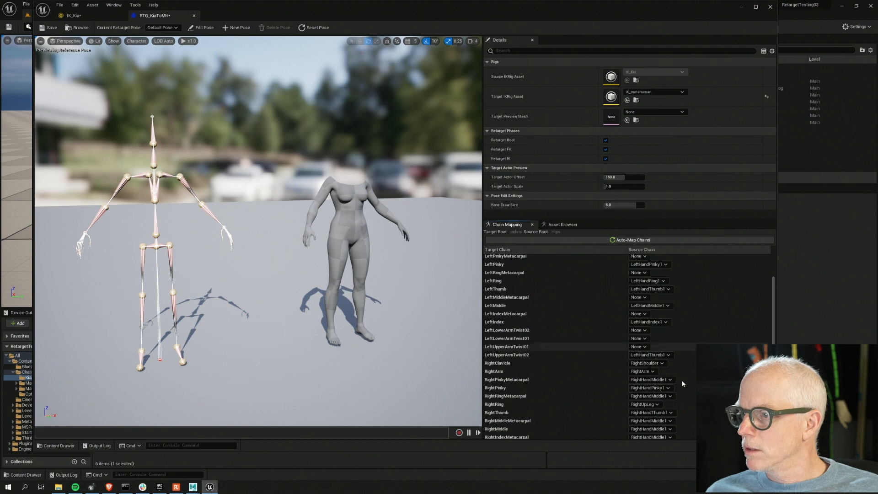
pyautogui.click(524, 356)
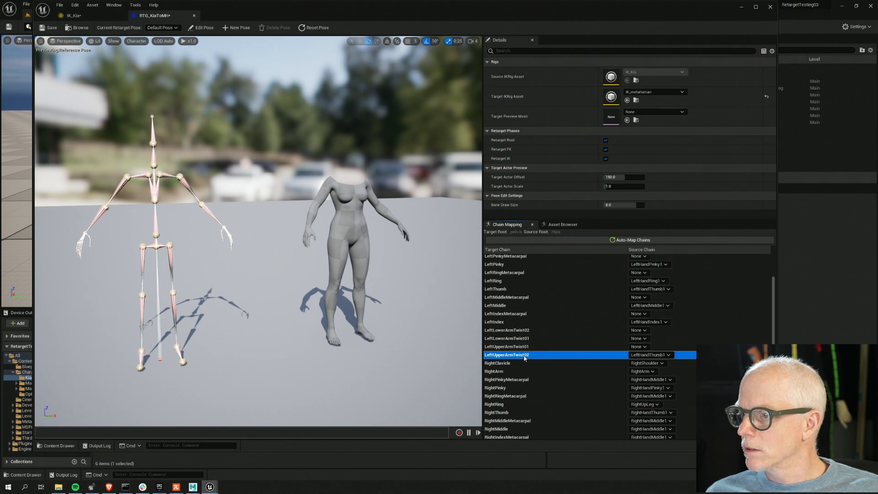
pyautogui.click(651, 355)
pyautogui.click(636, 210)
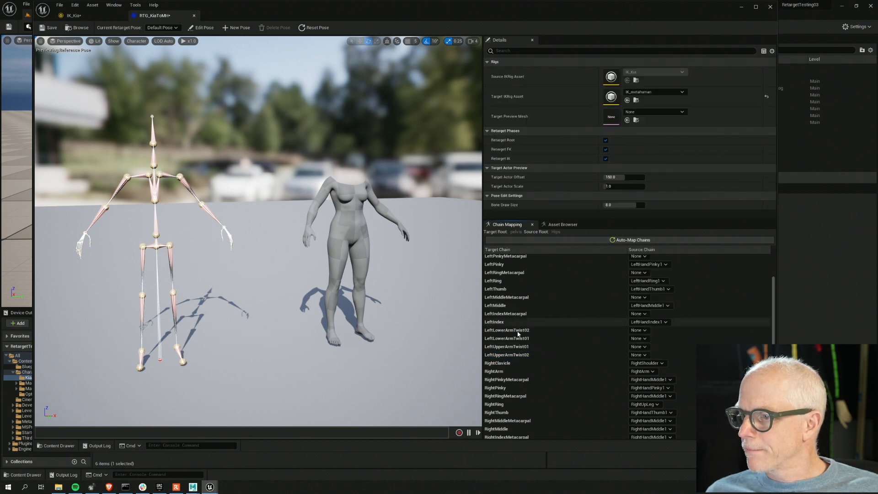
# Check the RightClavicle, RightArm and RightPinky mappings and set the source chains of RightPinkyMetacarpal and RightRingMetacarpal to None
pyautogui.click(503, 363)
pyautogui.click(503, 371)
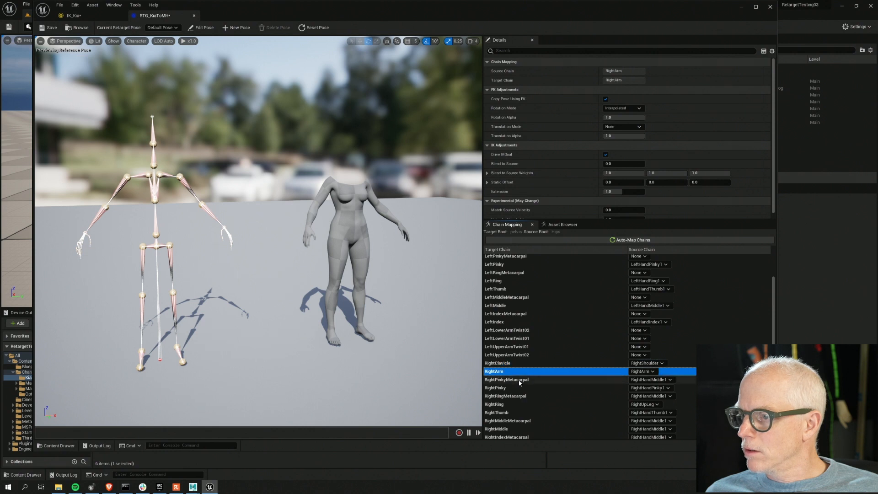
pyautogui.click(520, 381)
pyautogui.click(671, 380)
pyautogui.click(636, 235)
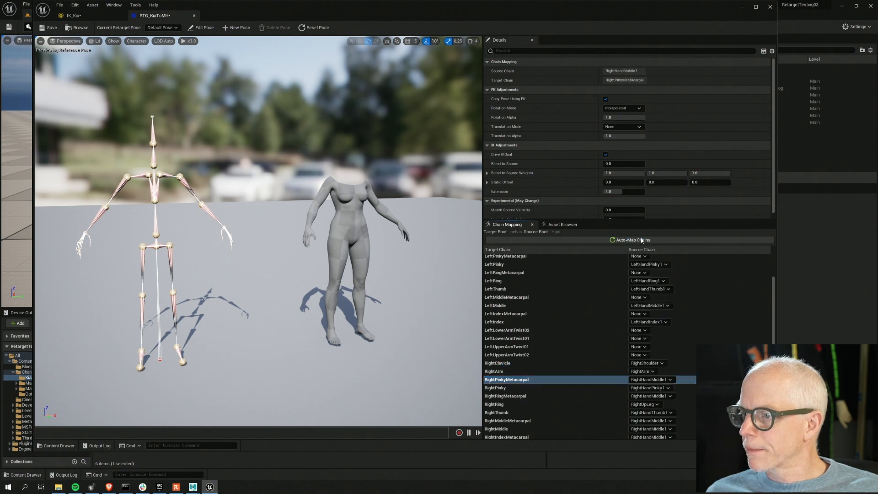
pyautogui.click(539, 388)
pyautogui.scroll(-2, 642, 396)
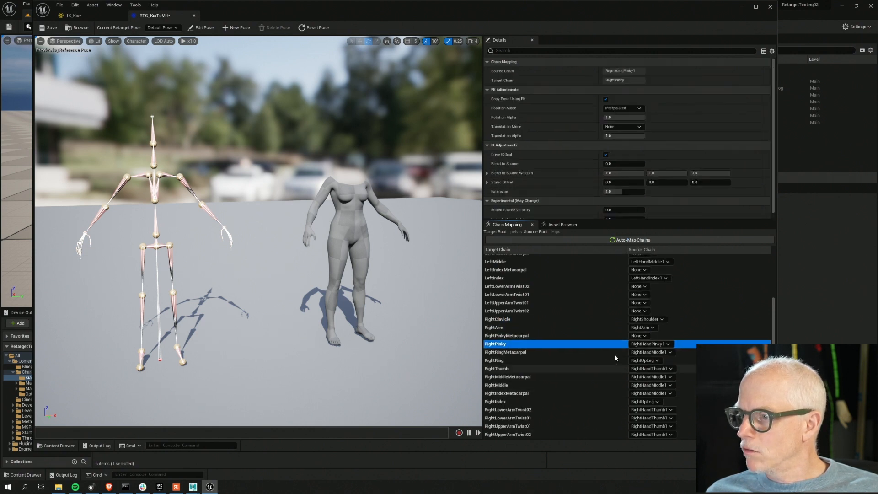
pyautogui.click(617, 352)
pyautogui.click(649, 352)
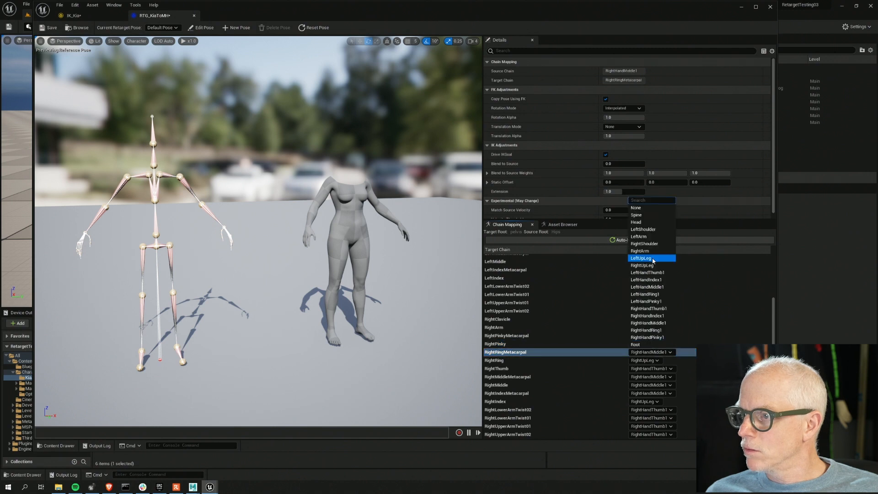
pyautogui.click(645, 209)
# Map the RightRing target chain to RightHandRing1 and check the source chain assigned to RightThumb
pyautogui.click(514, 360)
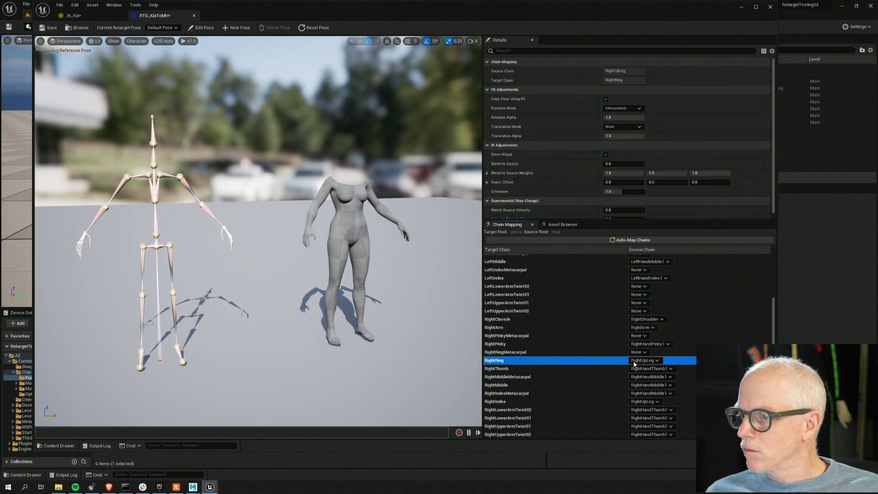
pyautogui.click(639, 360)
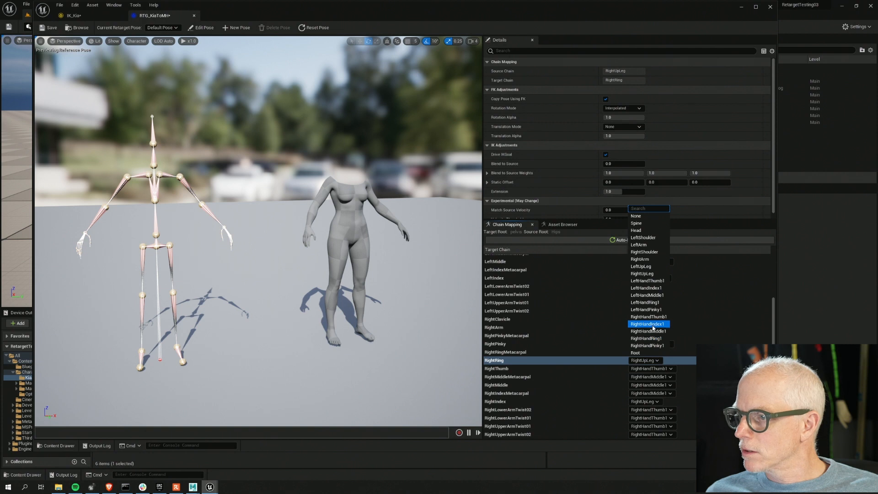
pyautogui.click(658, 339)
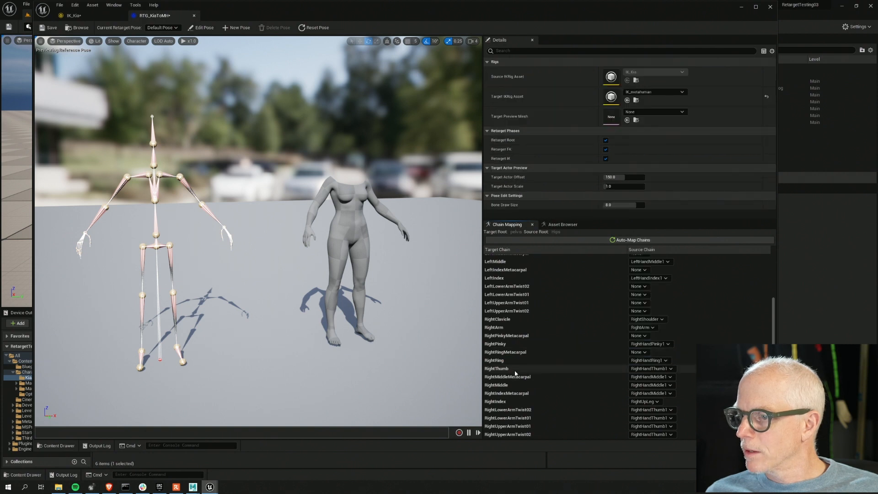
pyautogui.click(590, 368)
pyautogui.click(659, 371)
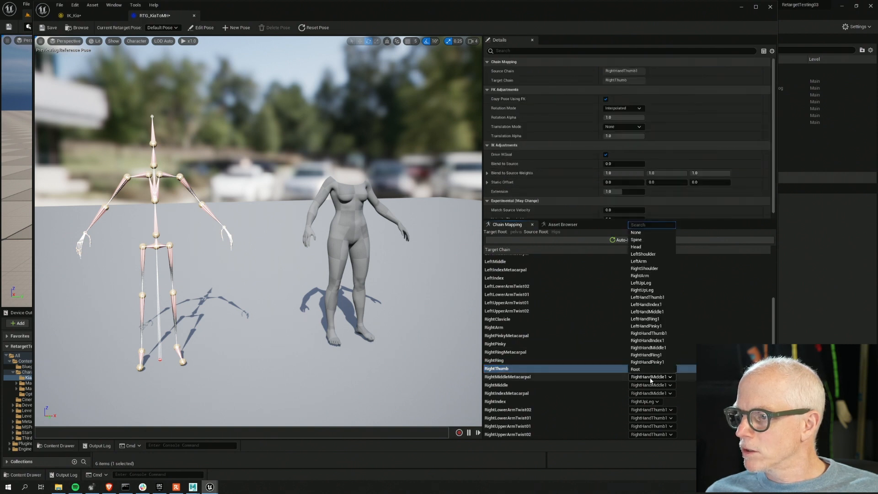
pyautogui.click(525, 372)
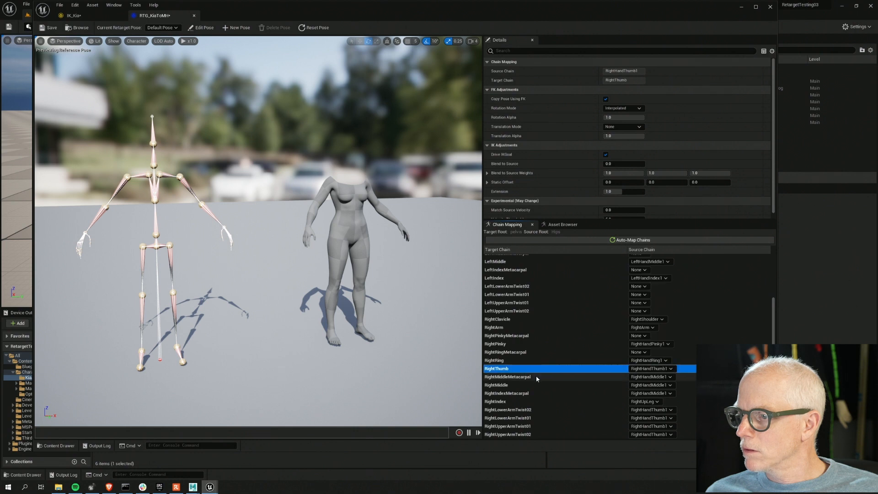
# Set the source chains of RightMiddleMetacarpal and RightIndexMetacarpal to None
pyautogui.click(535, 378)
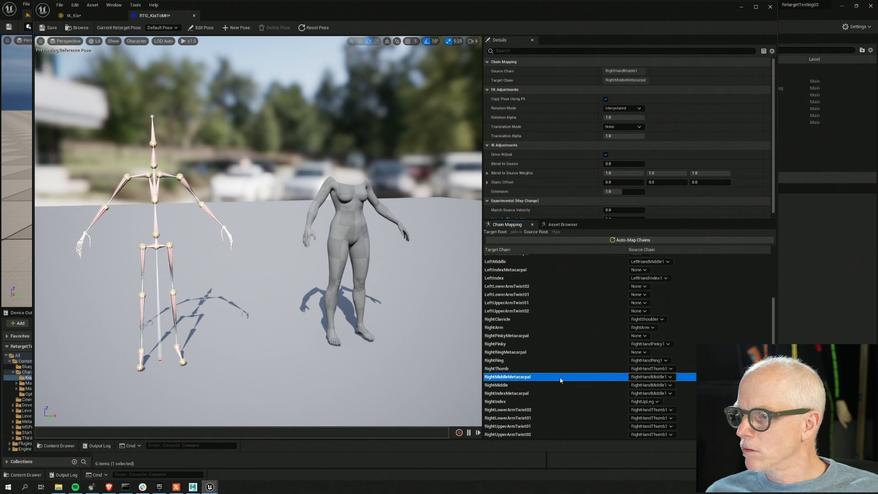
pyautogui.click(650, 376)
pyautogui.click(640, 233)
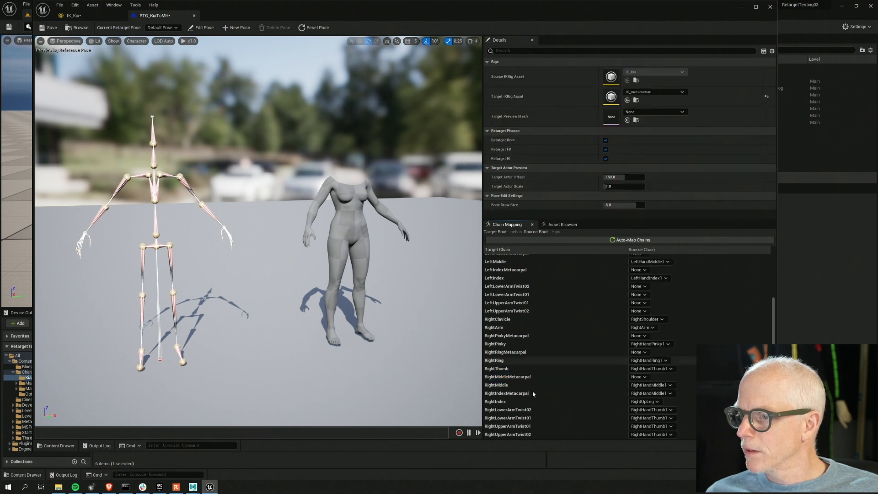
pyautogui.click(594, 385)
pyautogui.click(558, 394)
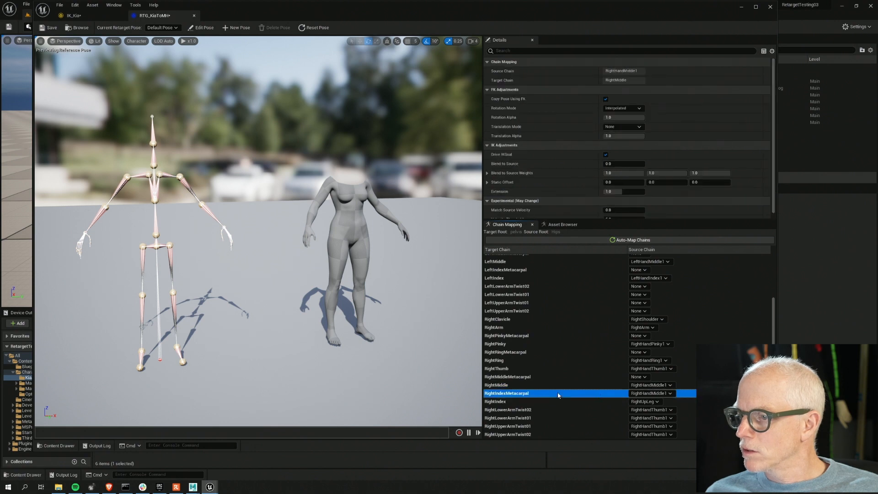
pyautogui.click(644, 394)
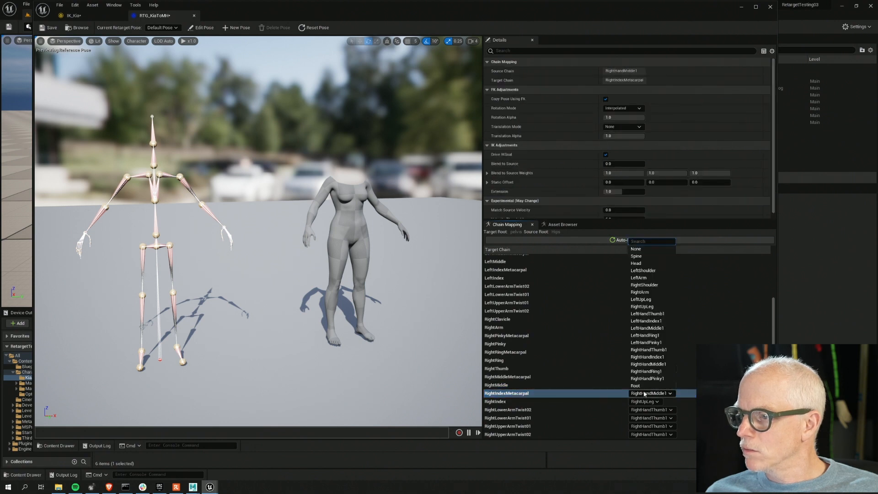
pyautogui.click(639, 248)
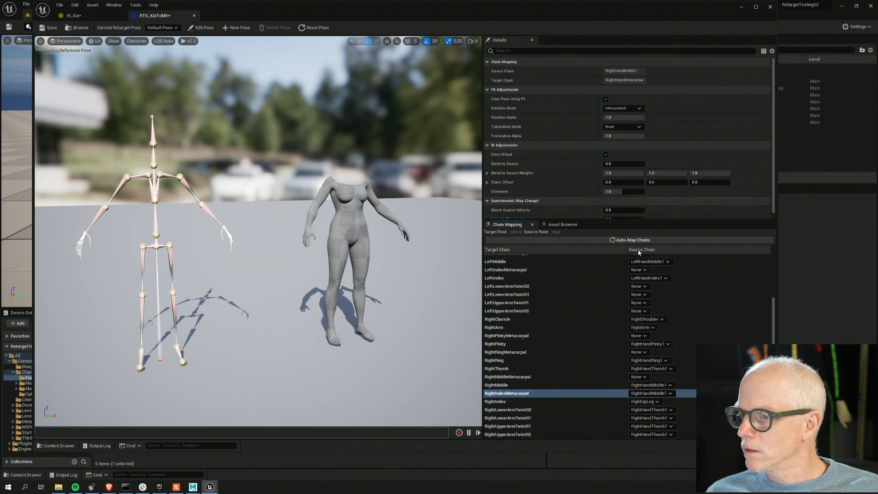
# Map the RightIndex target chain to the source chain RightHandIndex1
pyautogui.click(519, 401)
pyautogui.click(645, 402)
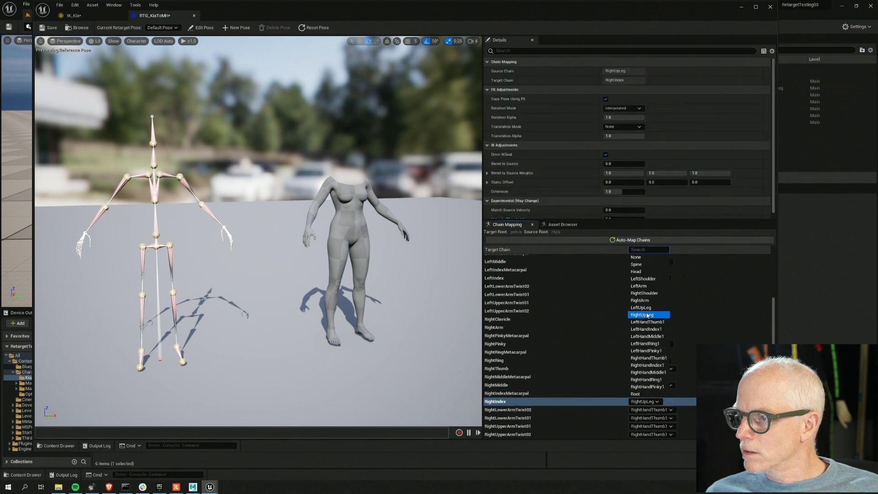
pyautogui.click(660, 367)
# Set the source chains of RightLowerArmTwist02, RightLowerArmTwist01, RightUpperArmTwist01 and RightUpperArmTwist02 to None
pyautogui.scroll(-3, 599, 406)
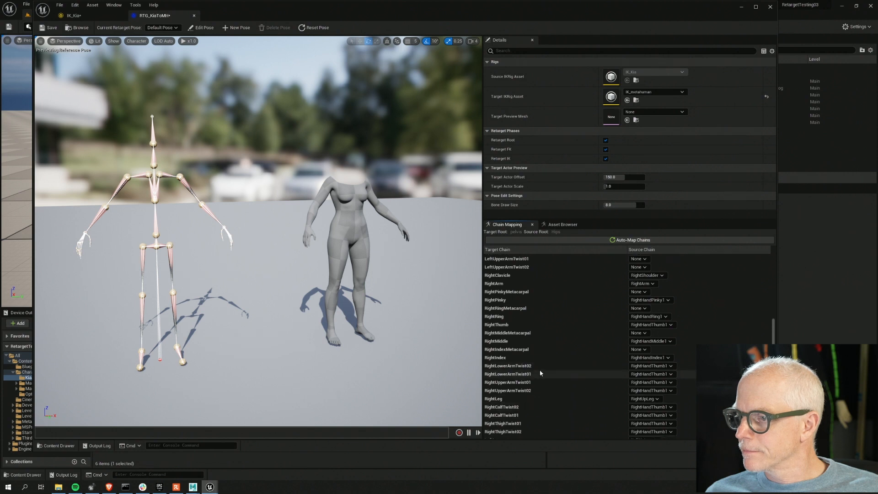
pyautogui.click(526, 366)
pyautogui.click(649, 367)
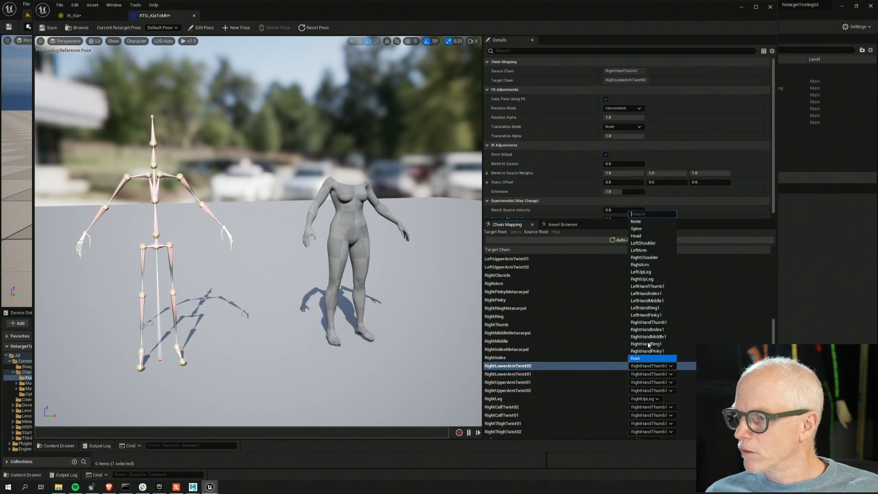
pyautogui.click(637, 222)
pyautogui.click(649, 374)
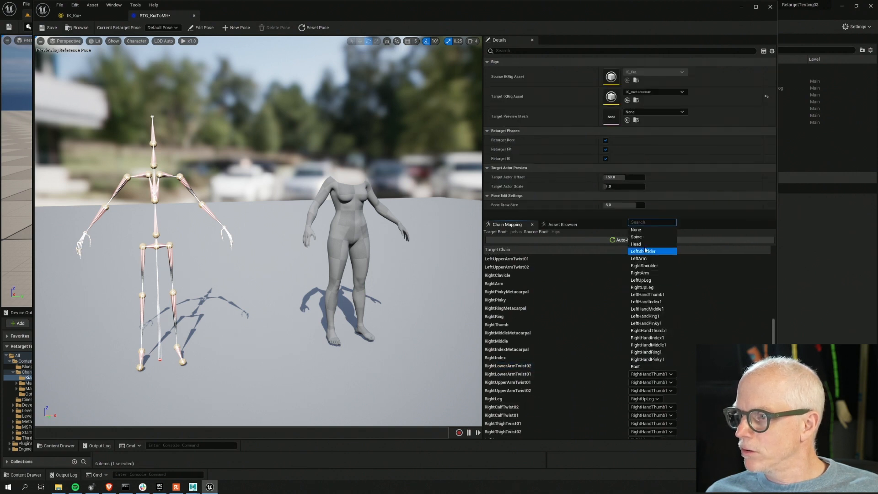
pyautogui.click(647, 236)
pyautogui.click(650, 382)
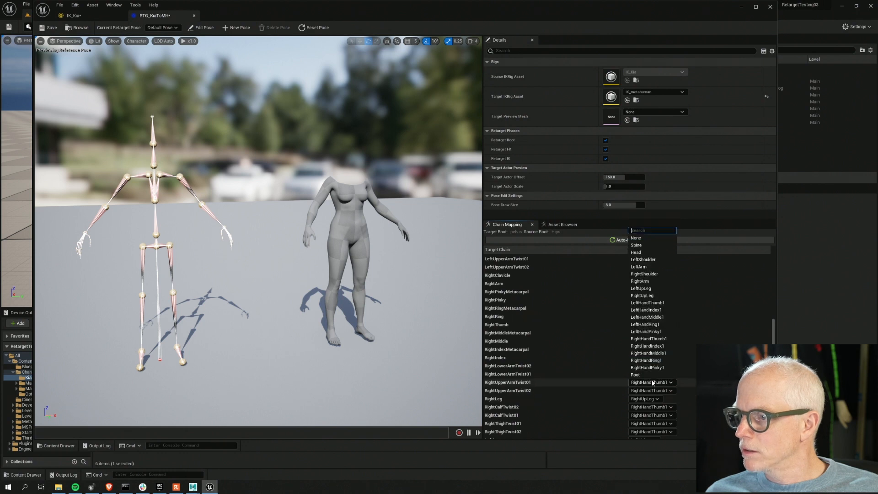
pyautogui.click(641, 241)
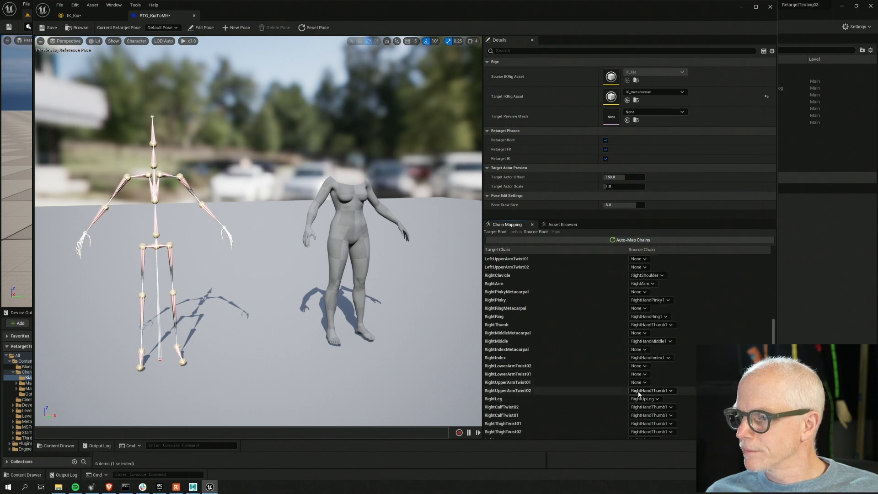
pyautogui.click(650, 390)
pyautogui.click(643, 247)
# Check the RightLeg mapping and set the source chains of RightCalfTwist02, RightCalfTwist01, RightThighTwist01 and RightThighTwist02 to None
pyautogui.click(526, 398)
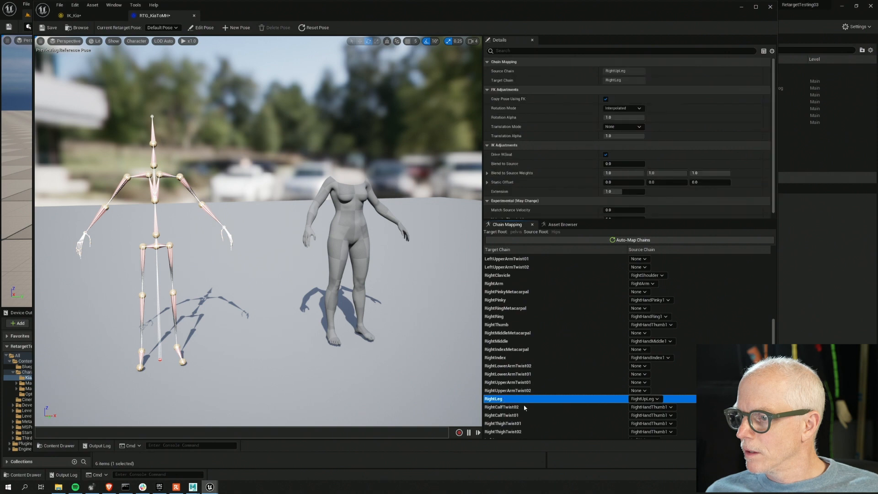
pyautogui.scroll(-2, 551, 418)
pyautogui.click(548, 369)
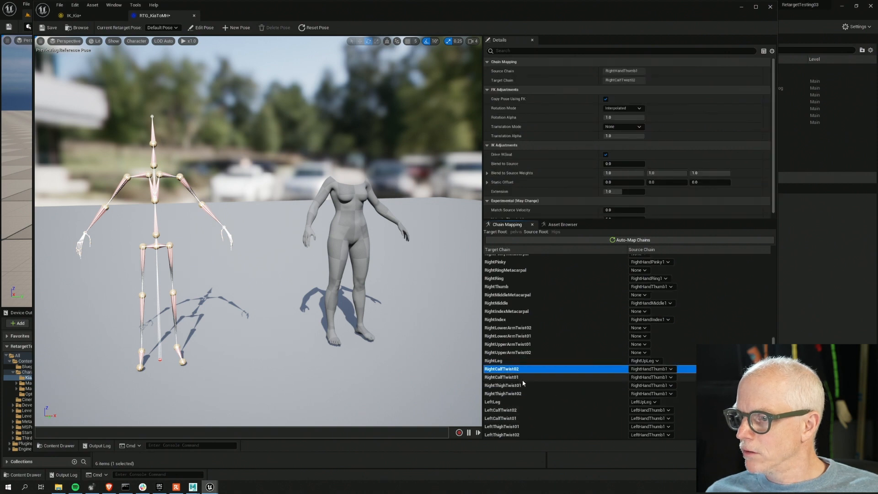
pyautogui.click(652, 370)
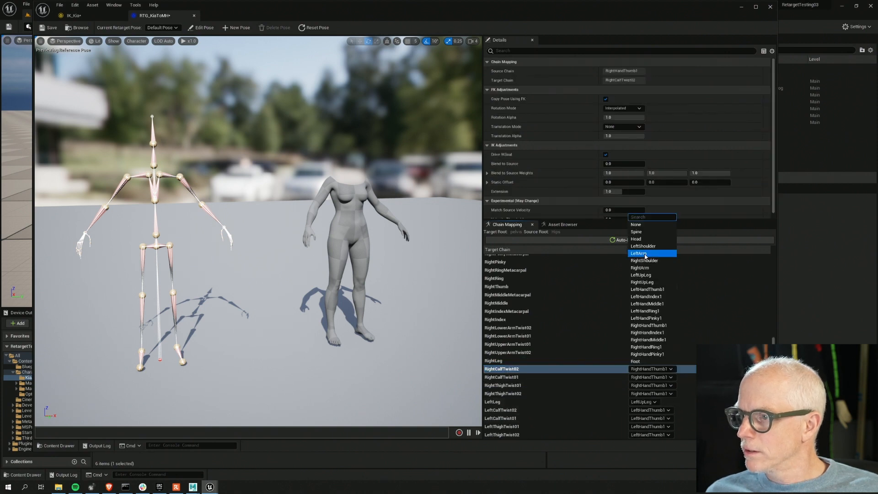
pyautogui.click(641, 225)
pyautogui.click(652, 377)
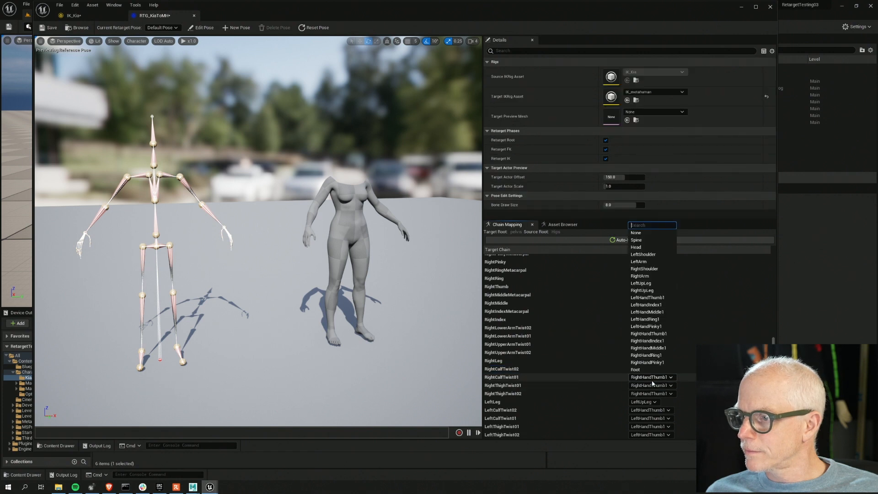
pyautogui.click(637, 233)
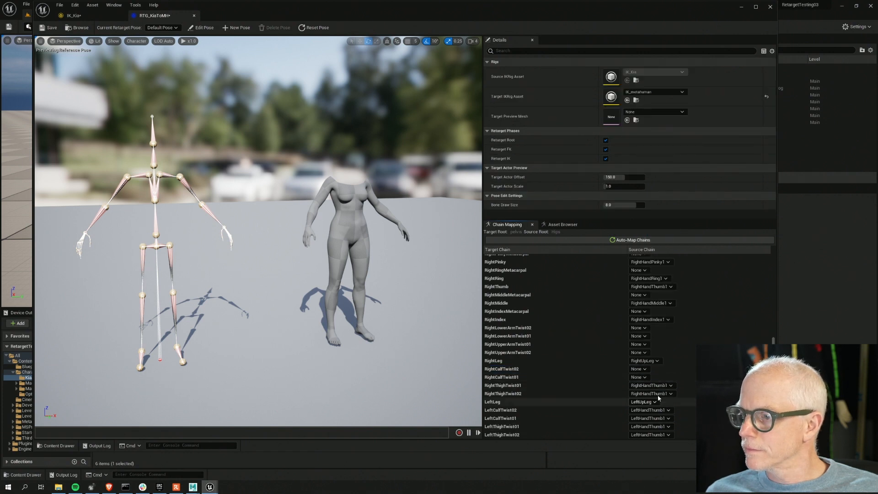
pyautogui.click(654, 385)
pyautogui.click(636, 241)
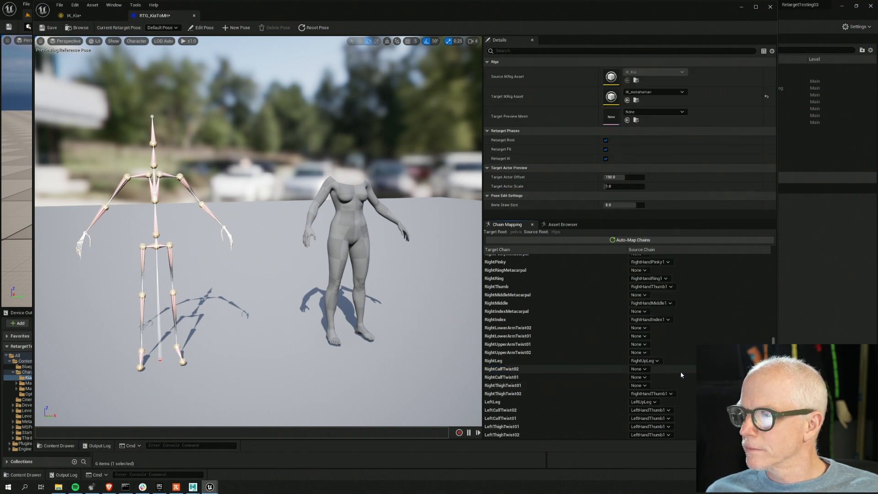
pyautogui.click(652, 394)
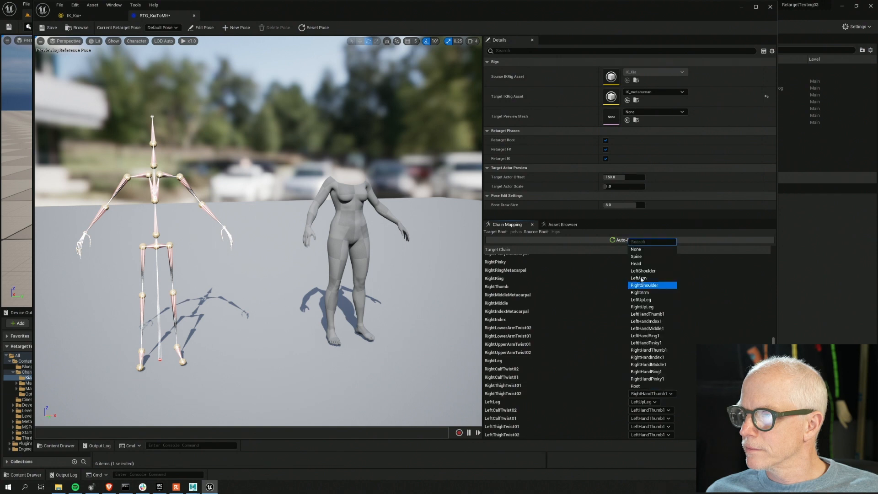
pyautogui.click(635, 249)
# Set the source chains of LeftCalfTwist02, LeftCalfTwist01, LeftThighTwist01 and LeftThighTwist02 to None
pyautogui.click(649, 410)
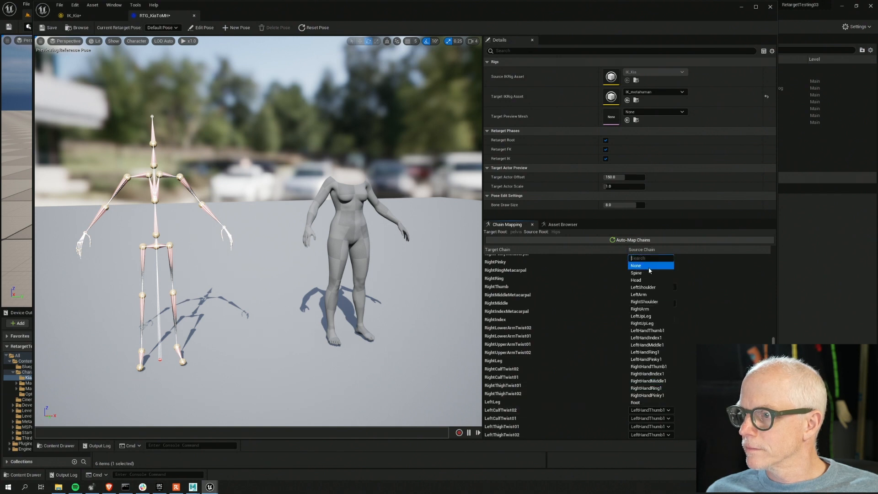
pyautogui.click(649, 270)
pyautogui.click(650, 418)
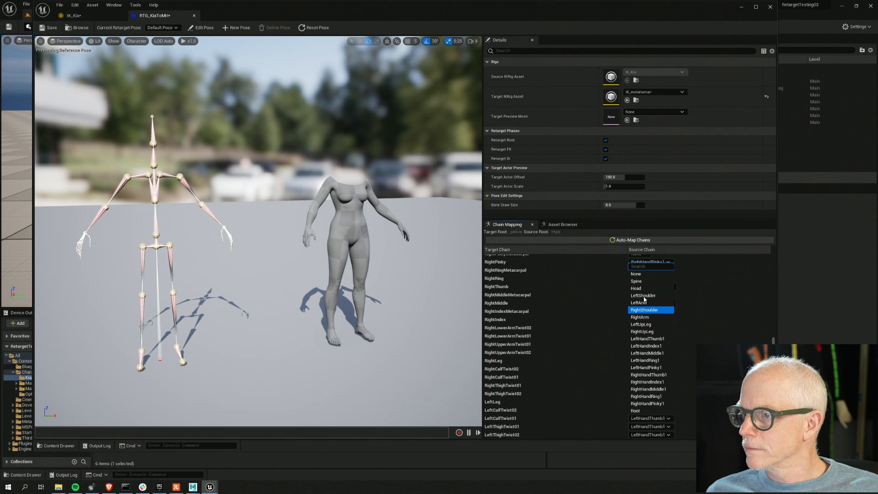
pyautogui.click(639, 276)
pyautogui.click(653, 426)
pyautogui.click(637, 285)
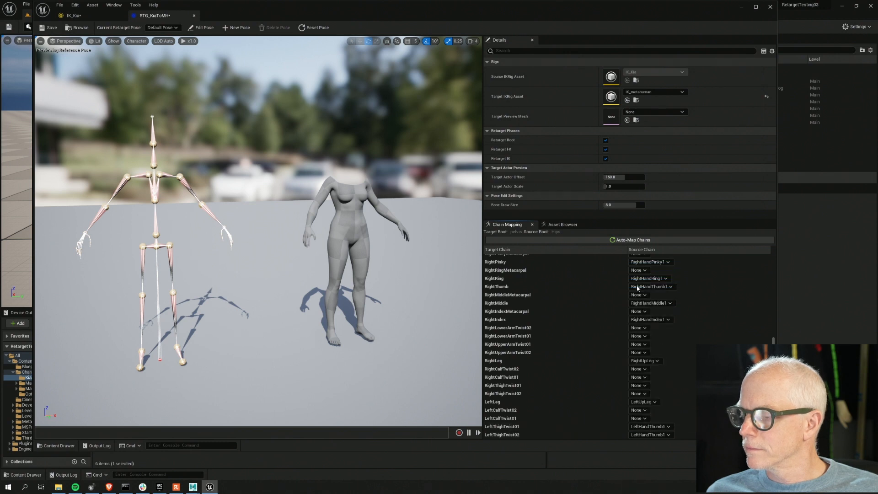
pyautogui.click(648, 435)
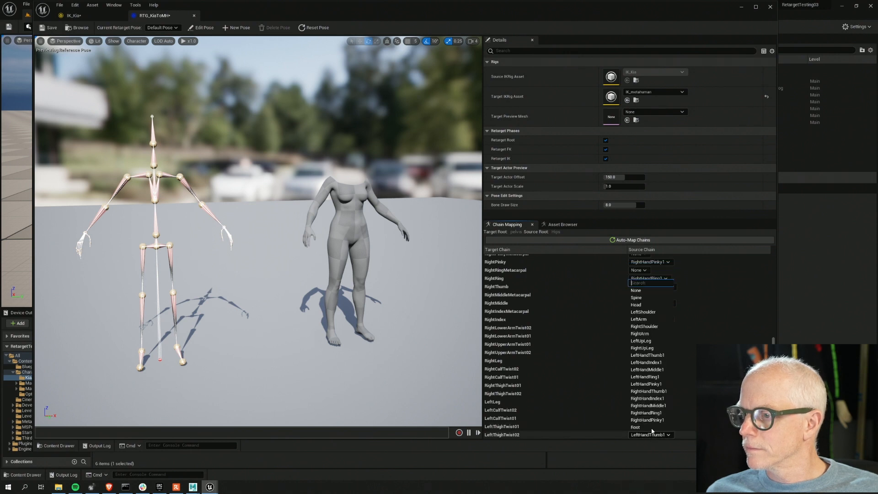
pyautogui.click(641, 291)
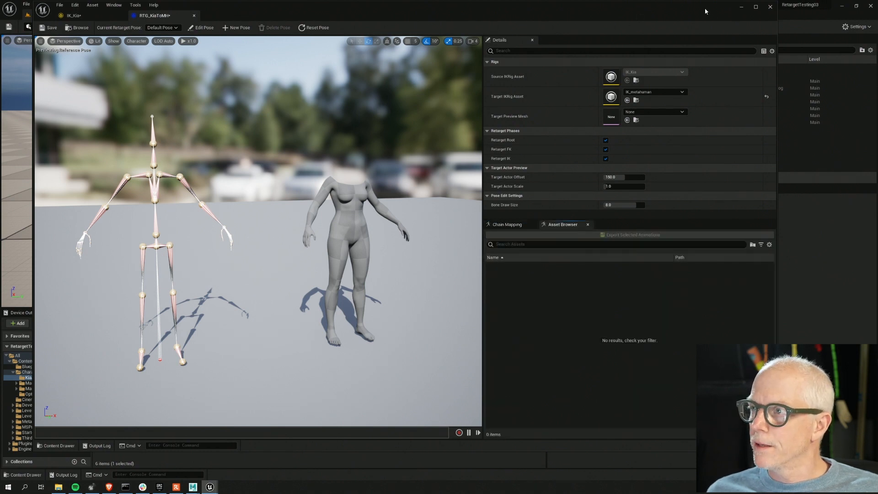
# Create a folder called Motions inside the KiaAPose content folder and open it
pyautogui.moveTo(705, 12); pyautogui.dragTo(0, 10)
pyautogui.rightClick(385, 369)
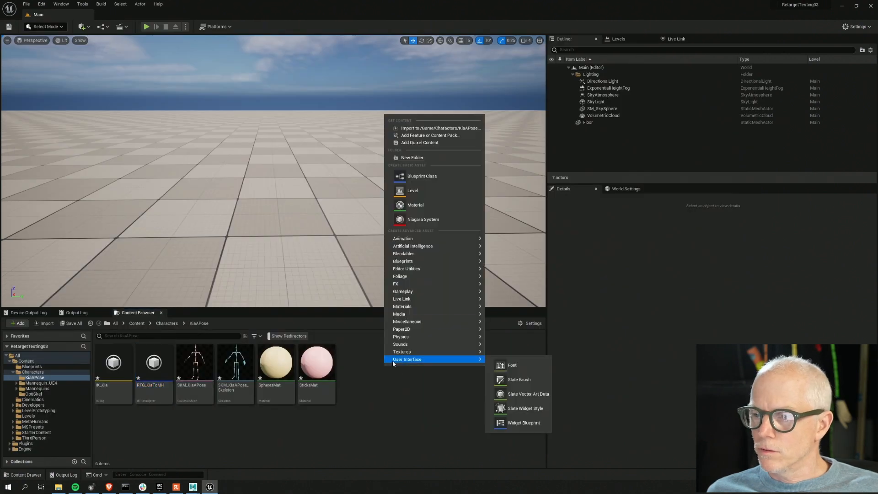
pyautogui.moveTo(413, 241)
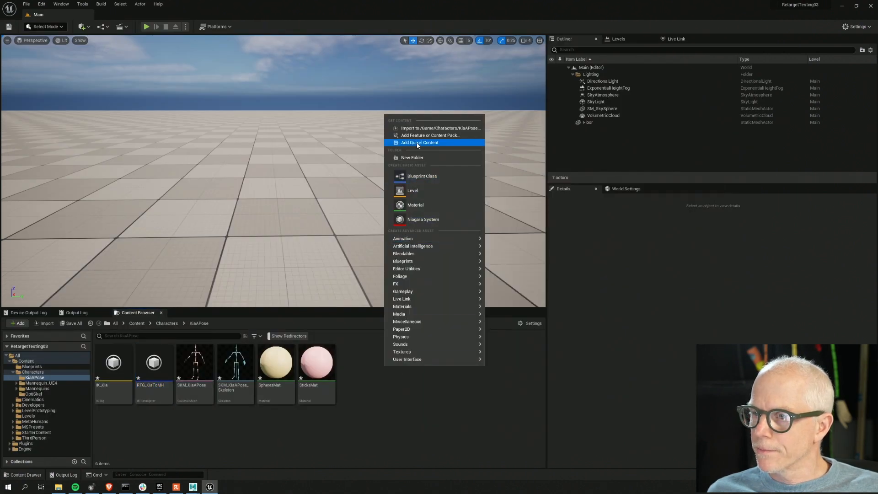
pyautogui.click(414, 156)
pyautogui.write('Motions')
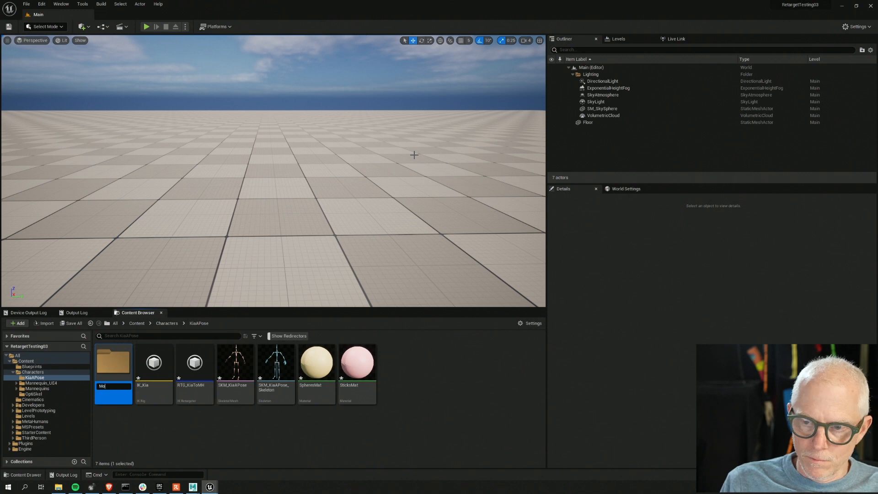
pyautogui.press('Return')
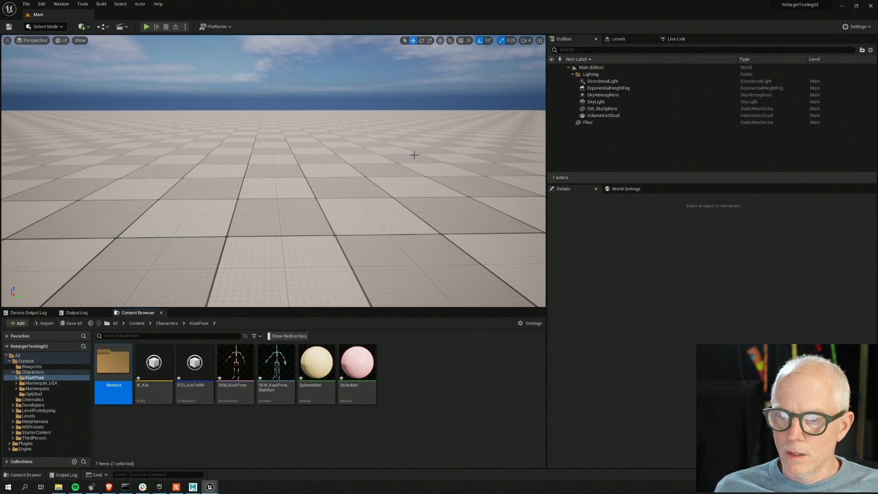
pyautogui.doubleClick(97, 387)
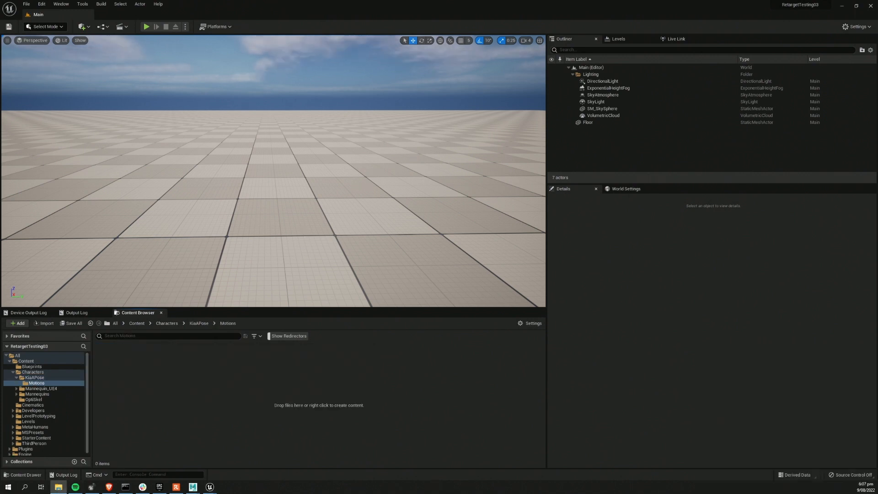
# Import all four FBX animations from KiaMotions_ExportedFromMotive into the Motions folder, using SKM_KiaAPose_Skeleton as their skeleton
pyautogui.moveTo(0, 174); pyautogui.dragTo(277, 123)
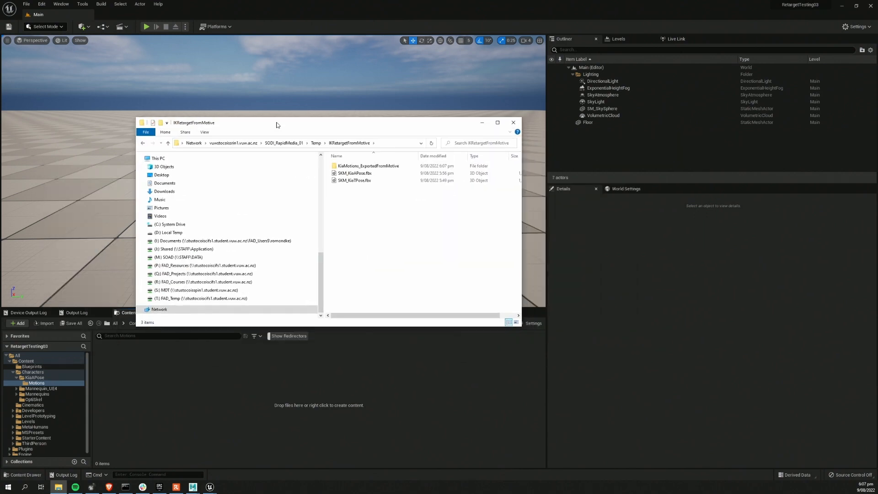
pyautogui.doubleClick(365, 165)
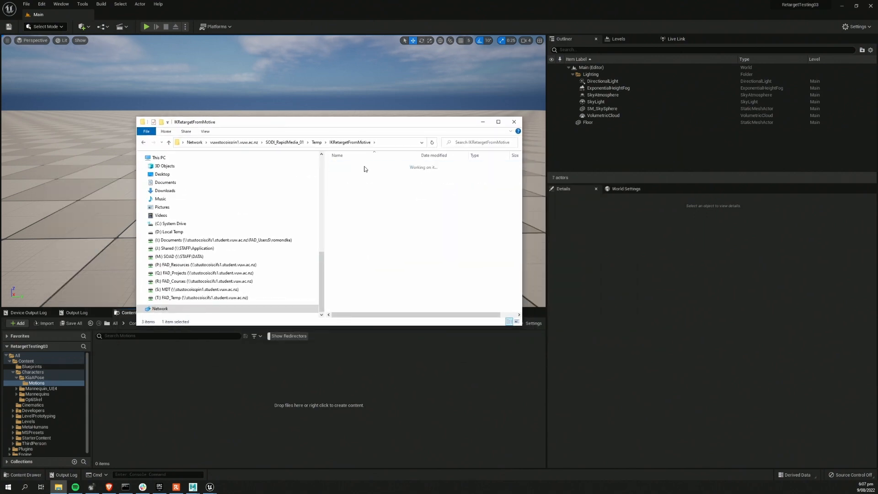
pyautogui.moveTo(389, 214); pyautogui.dragTo(343, 166)
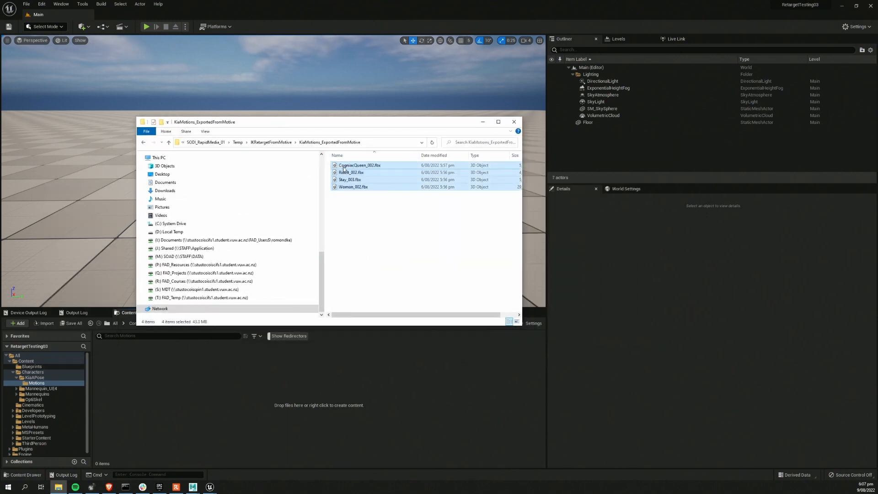
pyautogui.moveTo(149, 382); pyautogui.dragTo(149, 382)
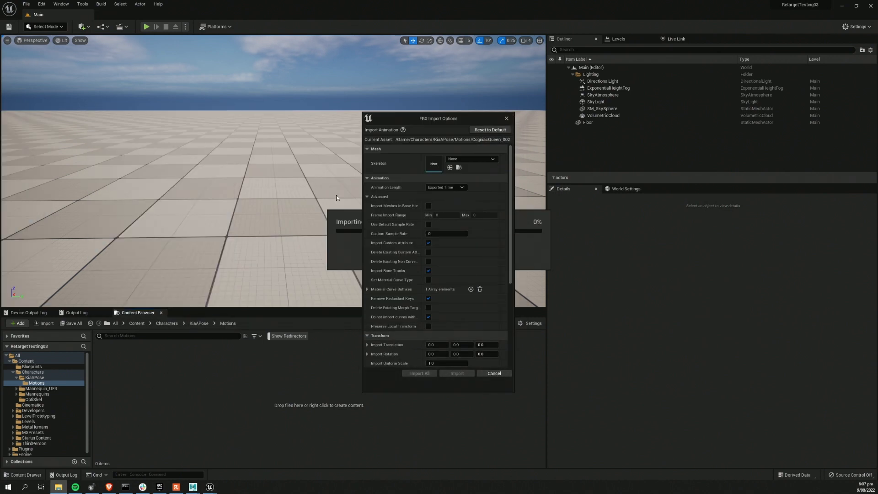
pyautogui.click(465, 160)
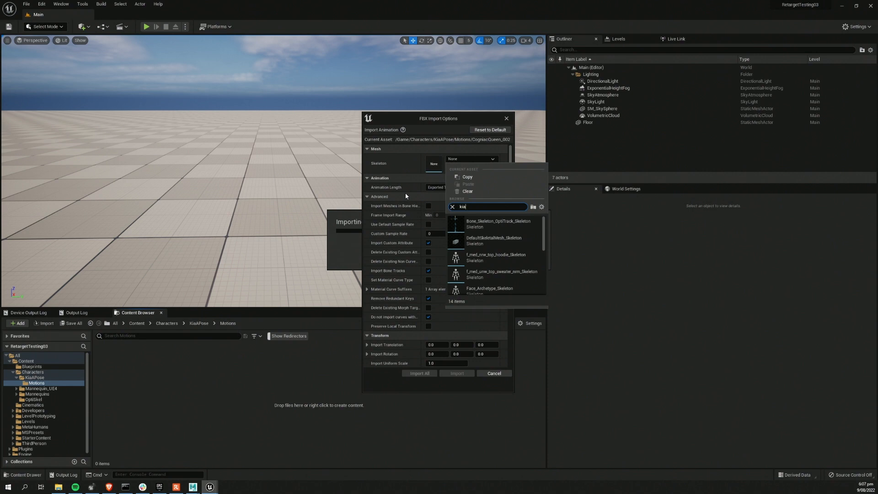
pyautogui.click(503, 222)
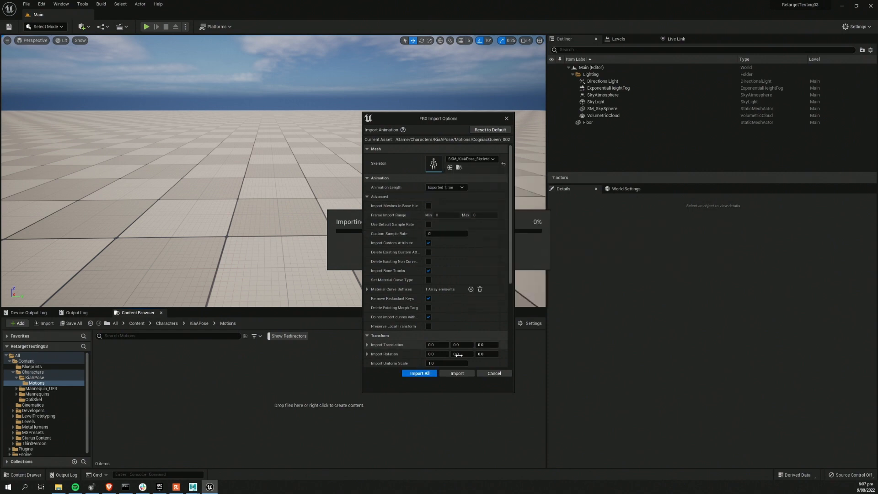
pyautogui.click(411, 374)
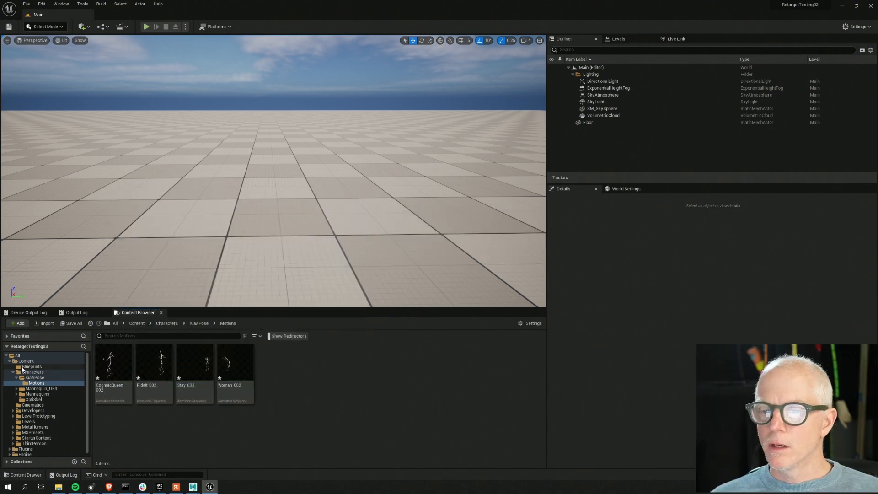
# Open the imported CogniacQueen_002 animation from the Motions folder to check its playback on the Kia skeleton
pyautogui.click(33, 378)
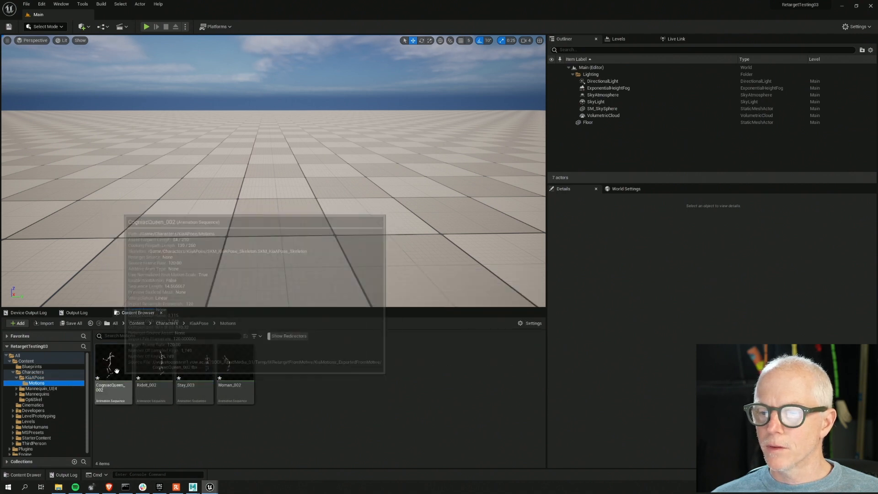
pyautogui.click(118, 374)
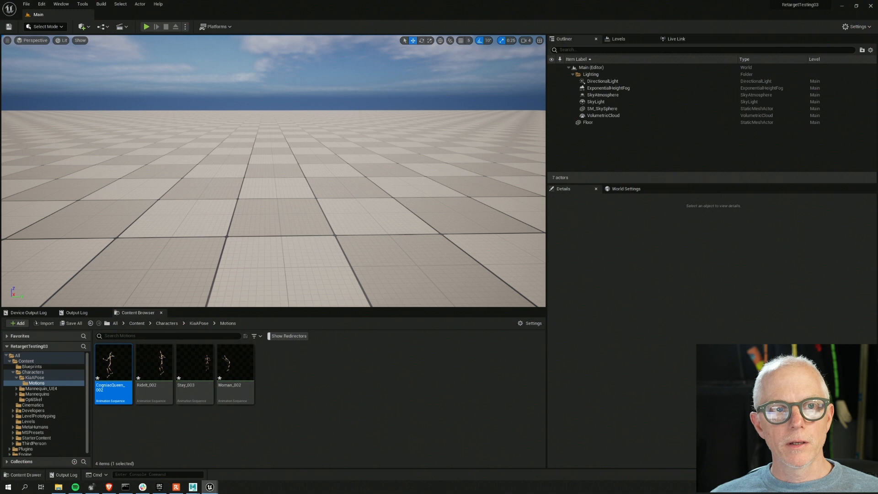
pyautogui.moveTo(0, 34); pyautogui.dragTo(504, 29)
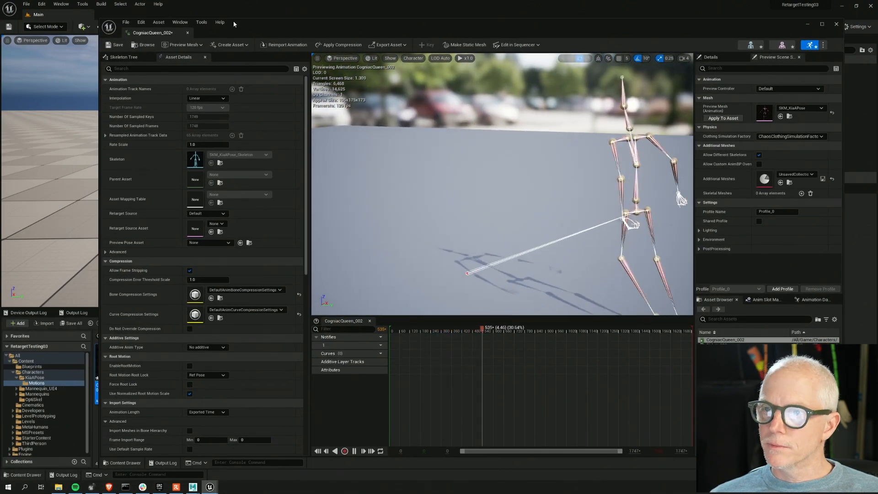
pyautogui.moveTo(234, 23); pyautogui.dragTo(454, 29)
# Reopen the RTG_KiaToMH retargeter from the KiaAPose folder and bring its asset list into view
pyautogui.click(35, 377)
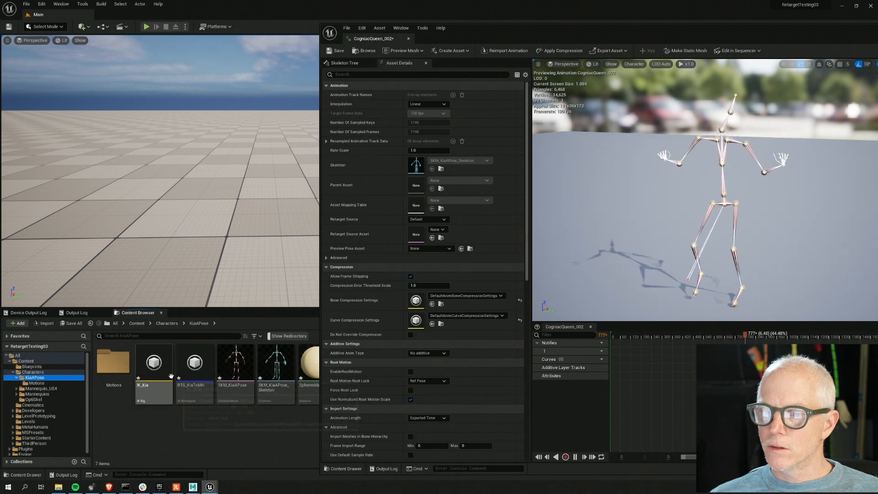
pyautogui.doubleClick(195, 364)
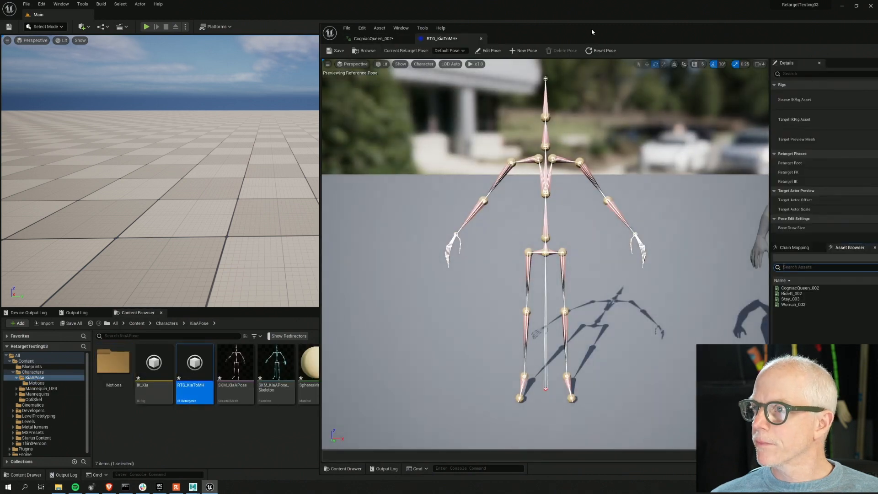
pyautogui.moveTo(592, 31); pyautogui.dragTo(340, 24)
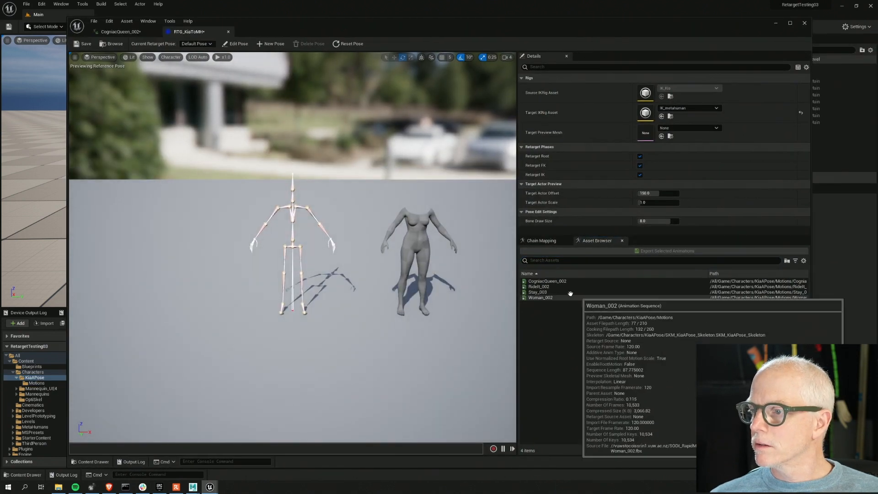
# Play the Stay_003 animation in the retargeter and compare the Kia skeleton's motion with the MetaHuman's from several angles
pyautogui.click(570, 292)
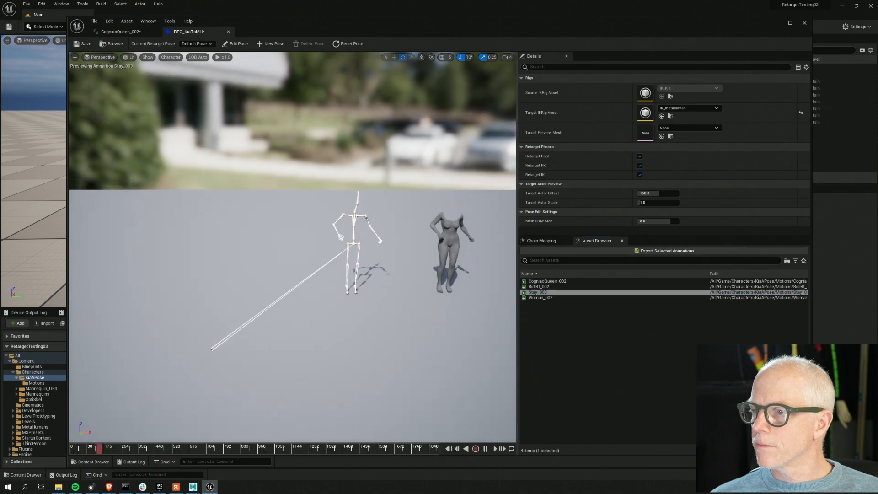
pyautogui.keyDown('alt'); pyautogui.moveTo(305, 314); pyautogui.dragTo(237, 330, button='middle'); pyautogui.keyUp('alt')
pyautogui.keyDown('alt'); pyautogui.moveTo(305, 315); pyautogui.dragTo(393, 316, button='right'); pyautogui.keyUp('alt')
pyautogui.keyDown('alt'); pyautogui.moveTo(310, 316); pyautogui.dragTo(198, 288, button='middle'); pyautogui.keyUp('alt')
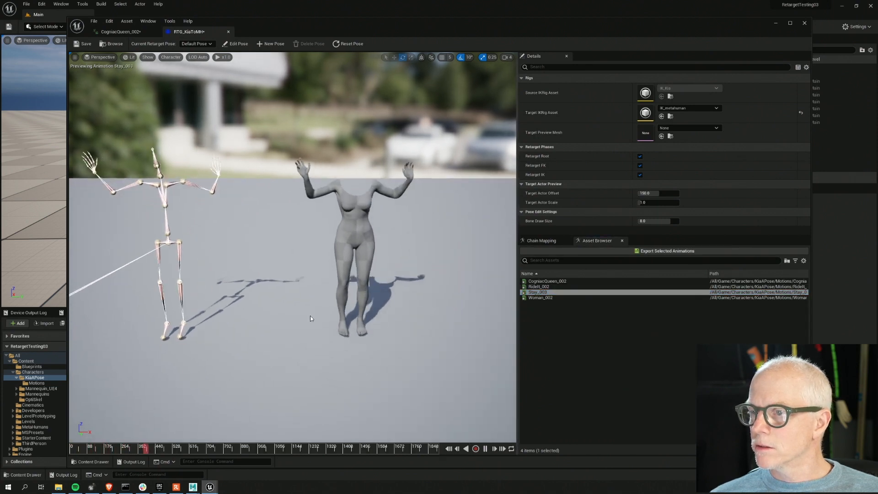
pyautogui.keyDown('alt'); pyautogui.moveTo(310, 316); pyautogui.dragTo(293, 323); pyautogui.keyUp('alt')
pyautogui.keyDown('alt'); pyautogui.moveTo(294, 322); pyautogui.dragTo(322, 331, button='middle'); pyautogui.keyUp('alt')
pyautogui.keyDown('alt'); pyautogui.moveTo(322, 331); pyautogui.dragTo(348, 332, button='right'); pyautogui.keyUp('alt')
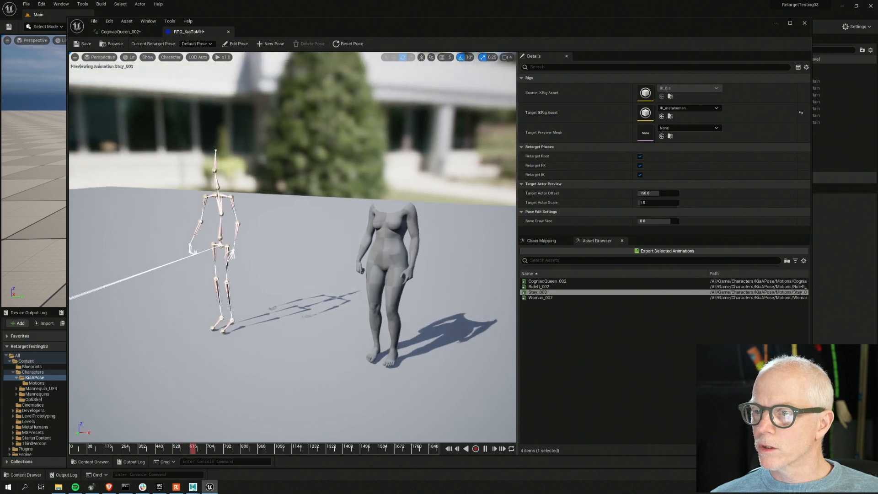
pyautogui.keyDown('alt'); pyautogui.moveTo(322, 336); pyautogui.dragTo(312, 333); pyautogui.keyUp('alt')
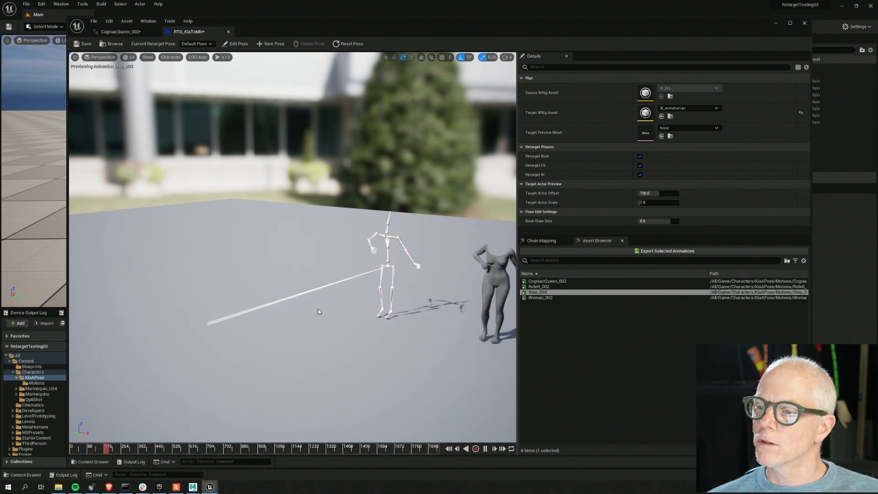
pyautogui.moveTo(326, 315); pyautogui.dragTo(368, 314, button='right')
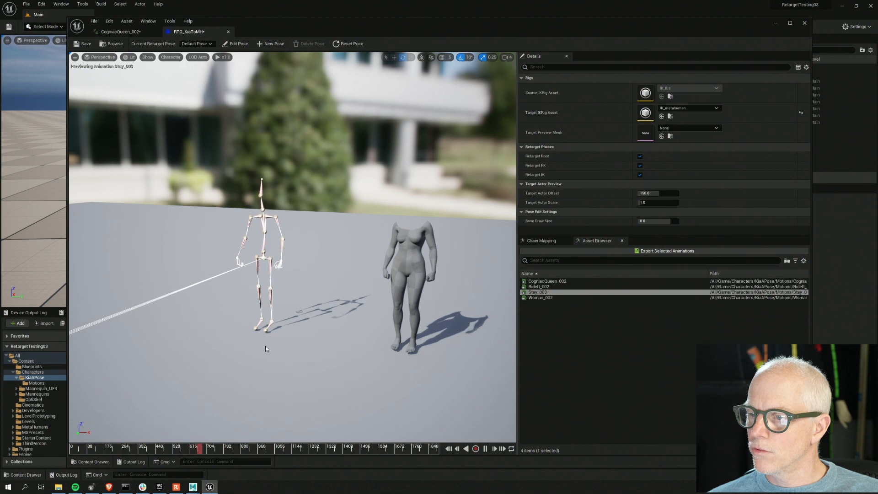
pyautogui.moveTo(294, 344); pyautogui.dragTo(254, 341, button='right')
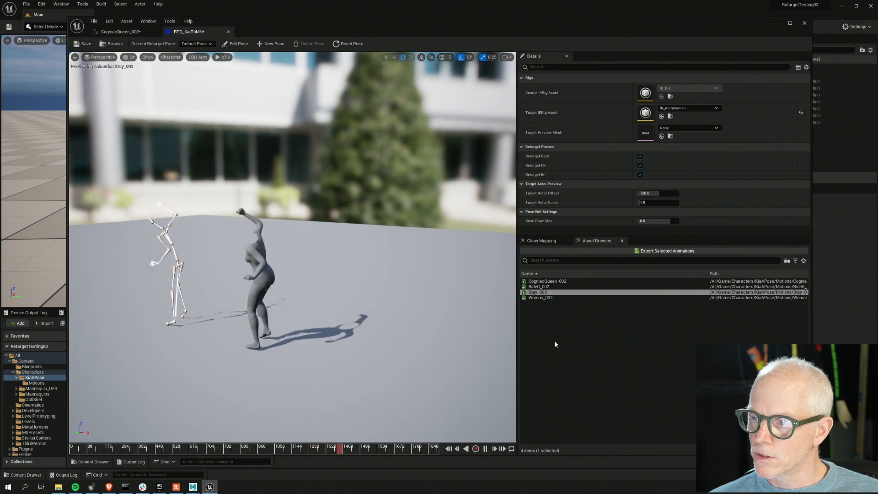
# Preview the RideIt_002 animation on both characters from another angle, and close the retargeter window
pyautogui.click(540, 287)
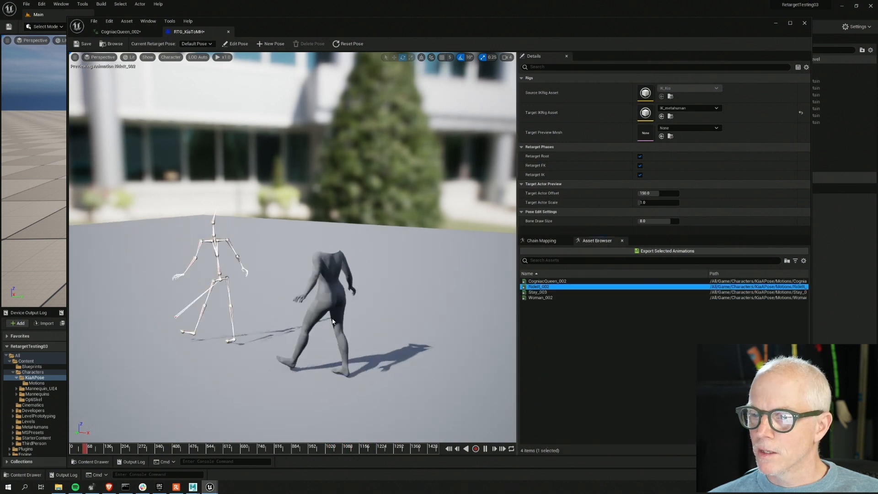
pyautogui.keyDown('alt'); pyautogui.moveTo(333, 321); pyautogui.dragTo(461, 307); pyautogui.keyUp('alt')
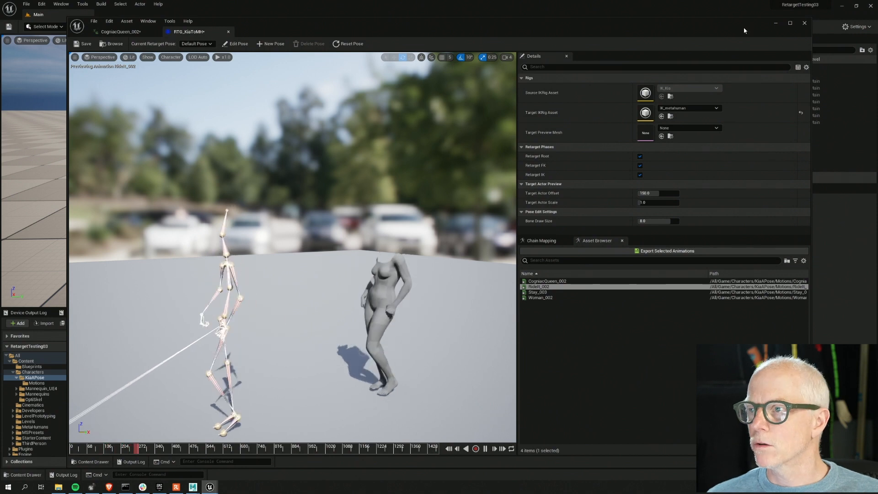
pyautogui.click(804, 22)
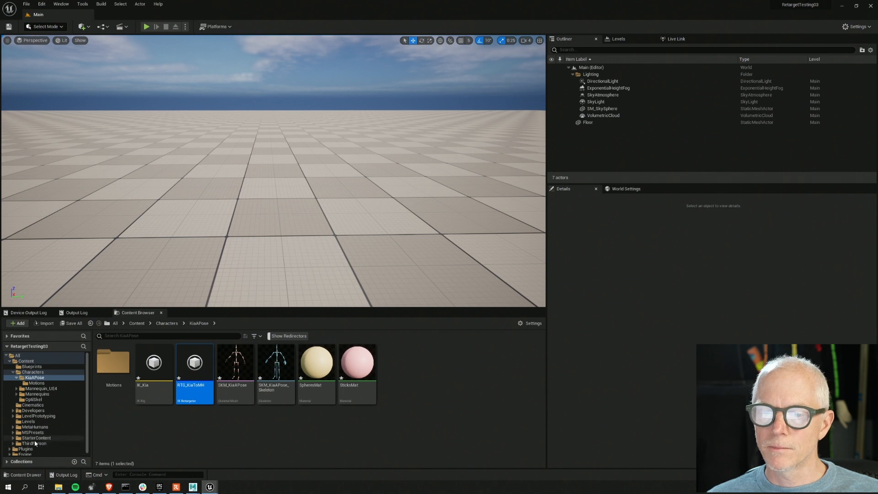
# Open the BP_MHI_Doug01 blueprint from the MetaHumans content and go through its Construction Script into the Retarget Setup function
pyautogui.scroll(-1, 35, 443)
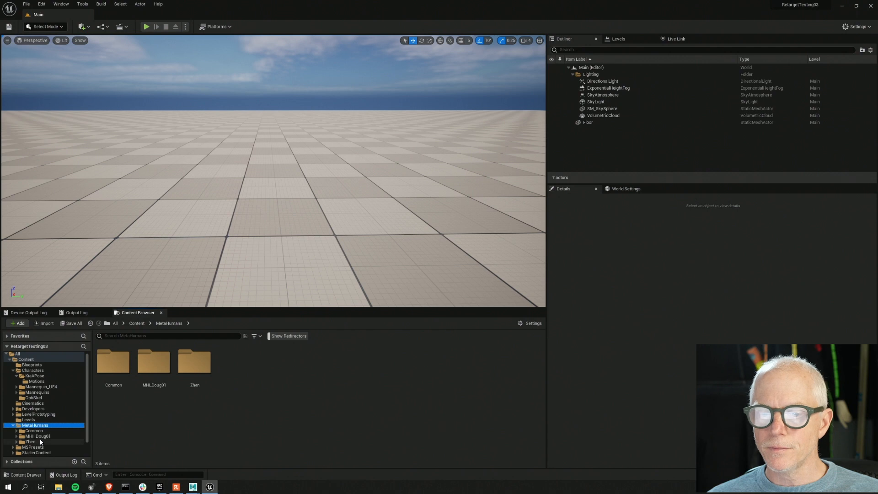
pyautogui.click(28, 437)
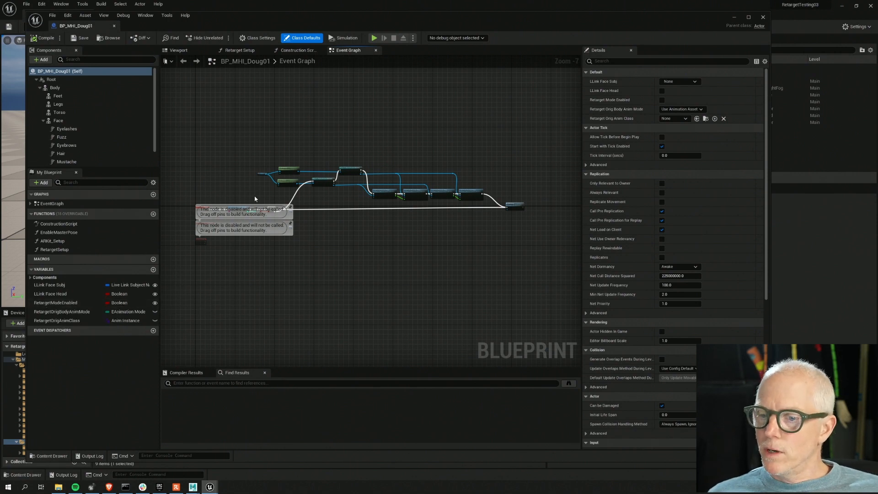
pyautogui.click(287, 53)
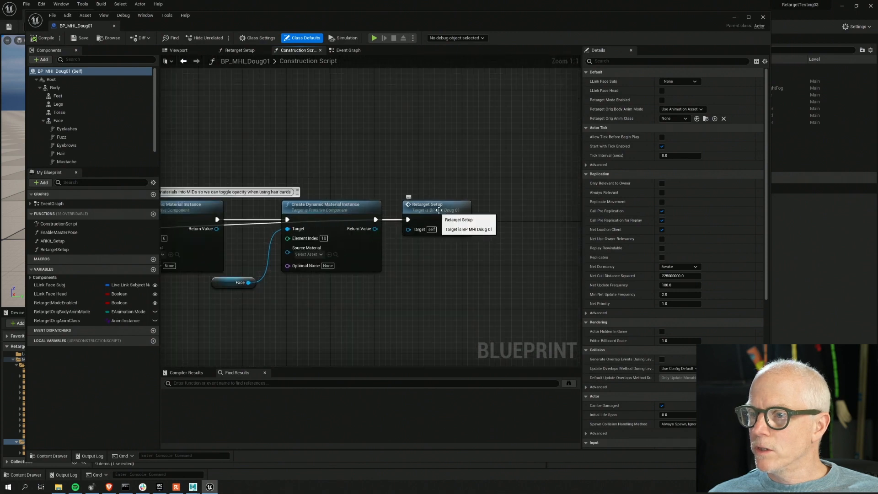
pyautogui.doubleClick(448, 216)
# Examine the section that gets the original anim mode and class in Retarget Setup, along with the Body component's animation settings
pyautogui.moveTo(280, 154); pyautogui.dragTo(363, 154, button='right')
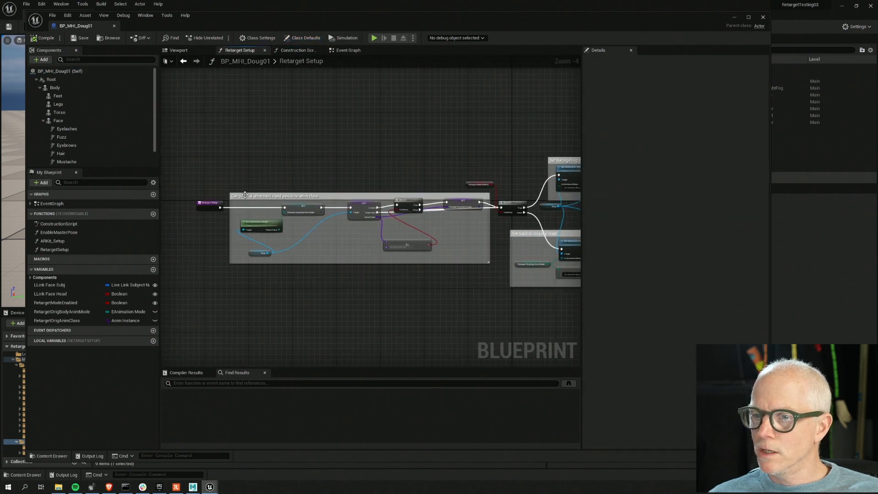
pyautogui.scroll(3, 248, 194)
pyautogui.moveTo(260, 191); pyautogui.dragTo(284, 178, button='right')
pyautogui.scroll(1, 234, 201)
pyautogui.moveTo(445, 133); pyautogui.dragTo(423, 115, button='right')
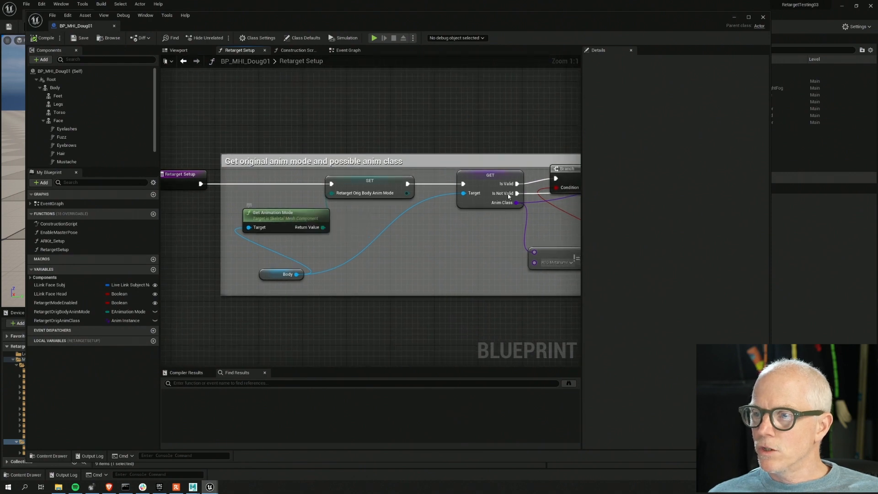
pyautogui.moveTo(484, 240); pyautogui.dragTo(409, 242, button='right')
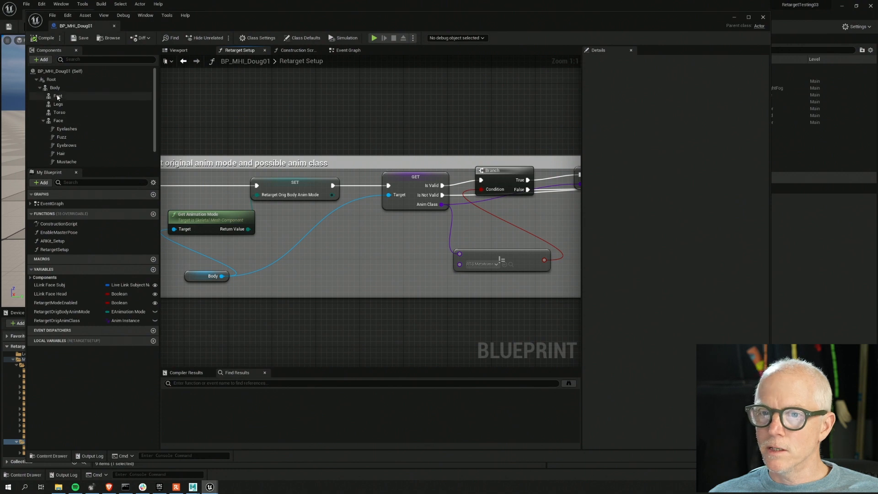
pyautogui.click(55, 87)
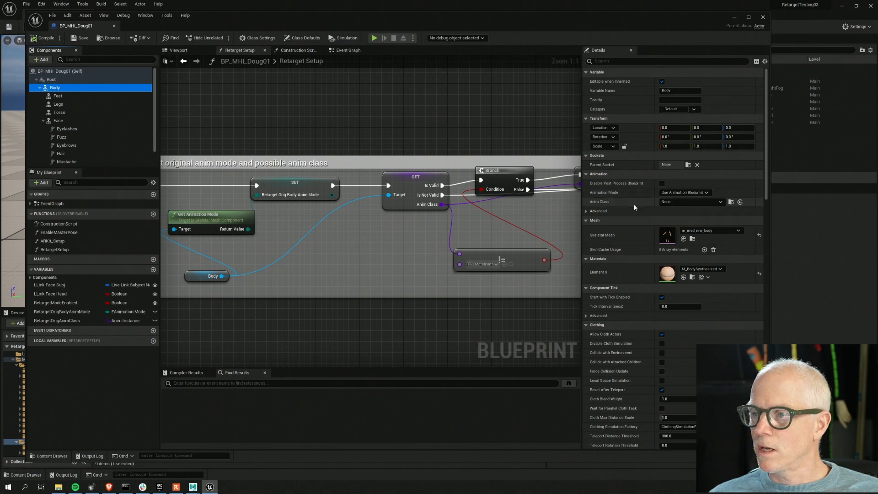
# Trace the Retarget Mode Enabled branch into the sections that set the retargeting mode and class or restore the original state
pyautogui.moveTo(500, 134); pyautogui.dragTo(320, 116, button='right')
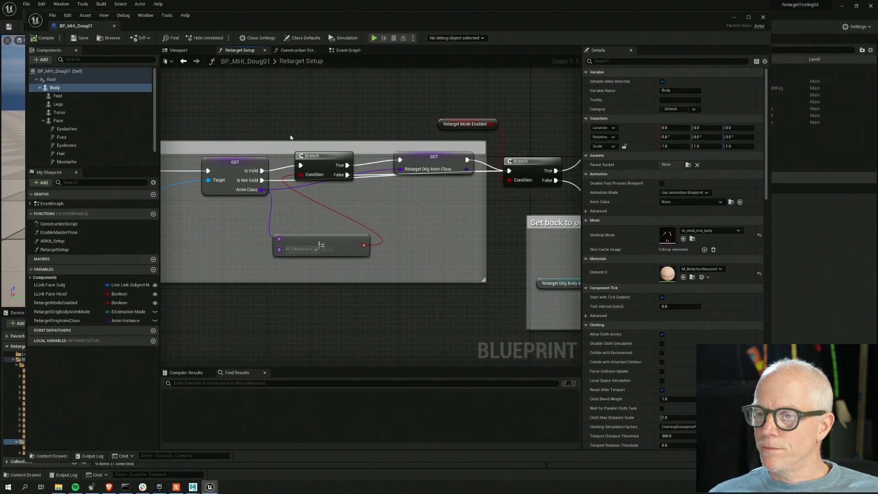
pyautogui.moveTo(493, 190); pyautogui.dragTo(353, 214, button='right')
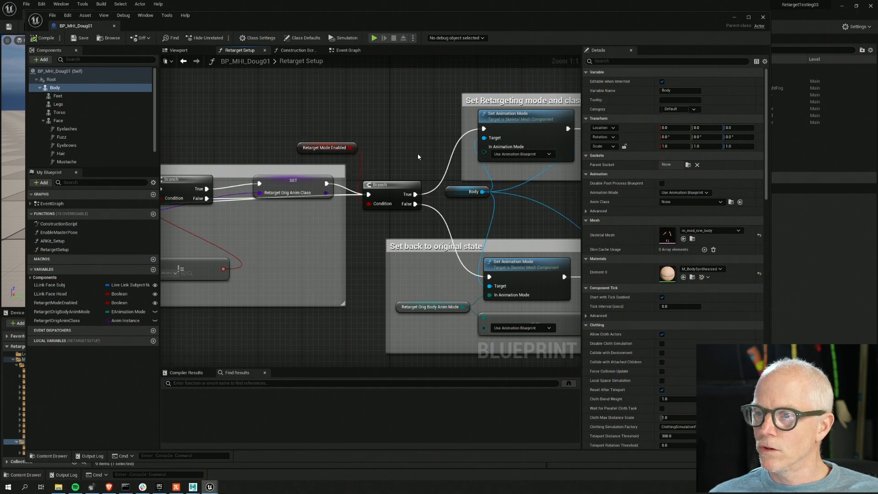
pyautogui.moveTo(418, 157); pyautogui.dragTo(312, 132, button='right')
pyautogui.moveTo(457, 294); pyautogui.dragTo(377, 281, button='right')
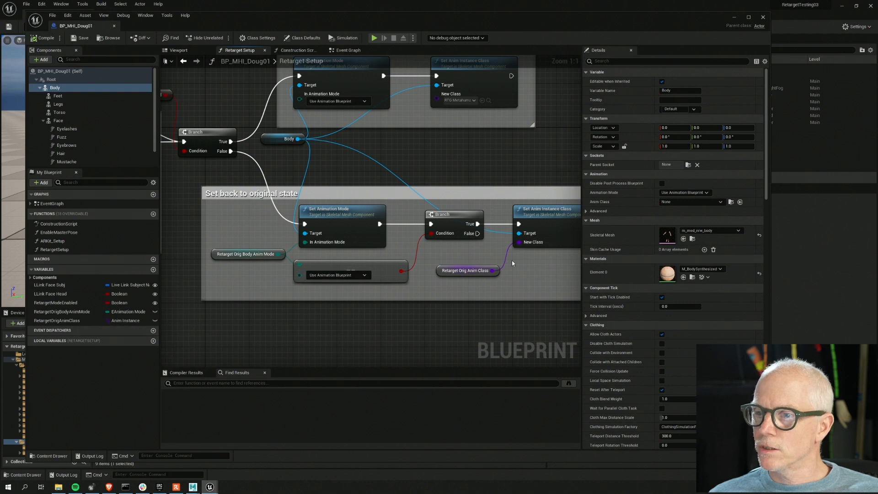
pyautogui.moveTo(163, 90); pyautogui.dragTo(246, 135, button='right')
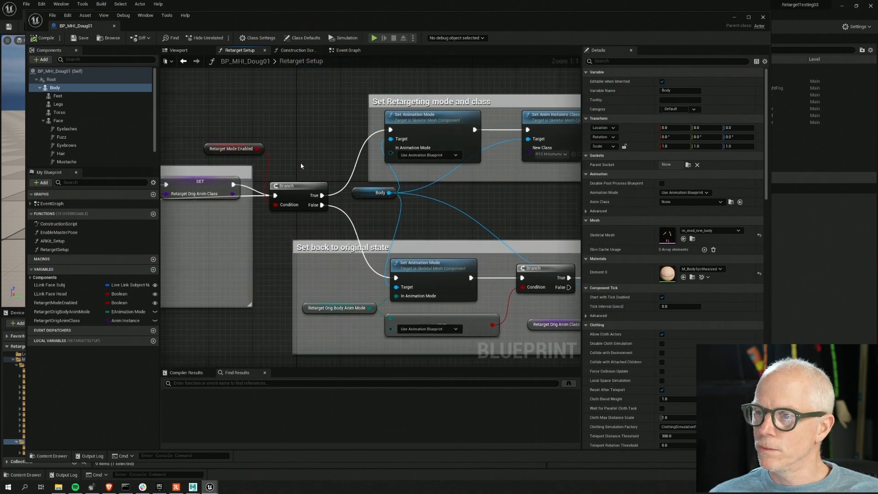
pyautogui.moveTo(301, 165); pyautogui.dragTo(191, 148, button='right')
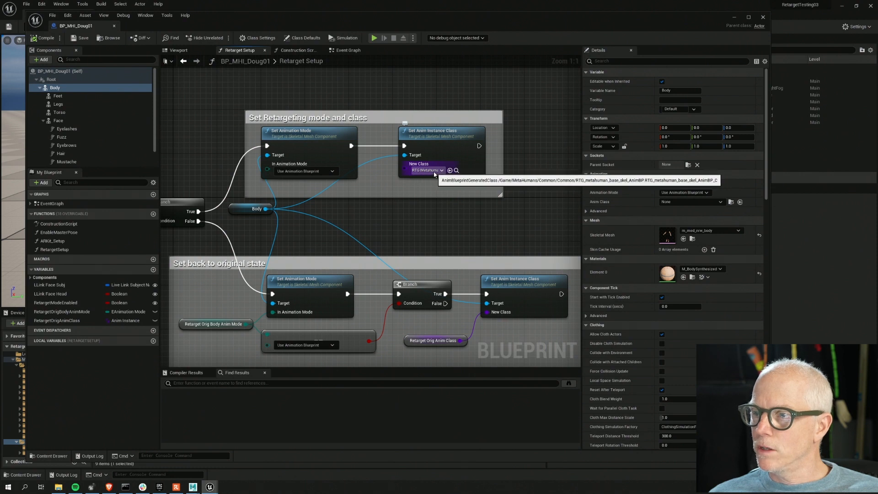
# Compare the class in the not-equal node with the one in Set Anim Instance Class, and browse to that animation blueprint
pyautogui.moveTo(281, 250); pyautogui.dragTo(543, 205, button='right')
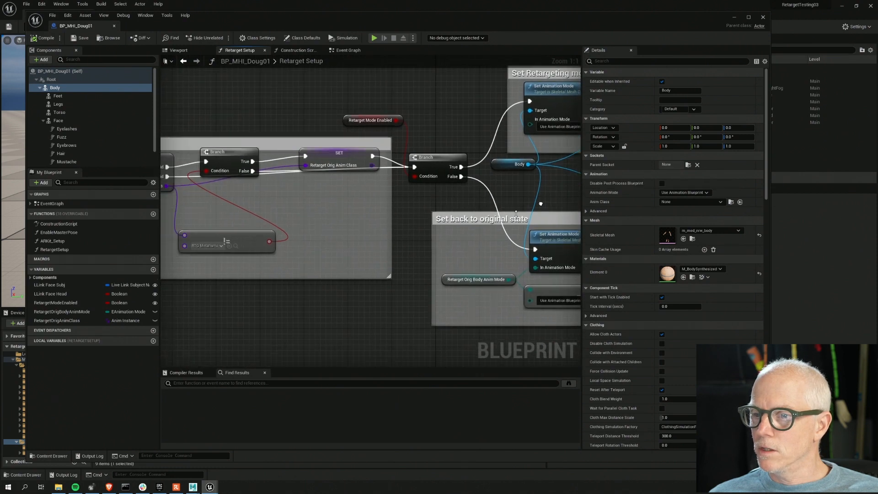
pyautogui.moveTo(185, 310); pyautogui.dragTo(291, 309, button='right')
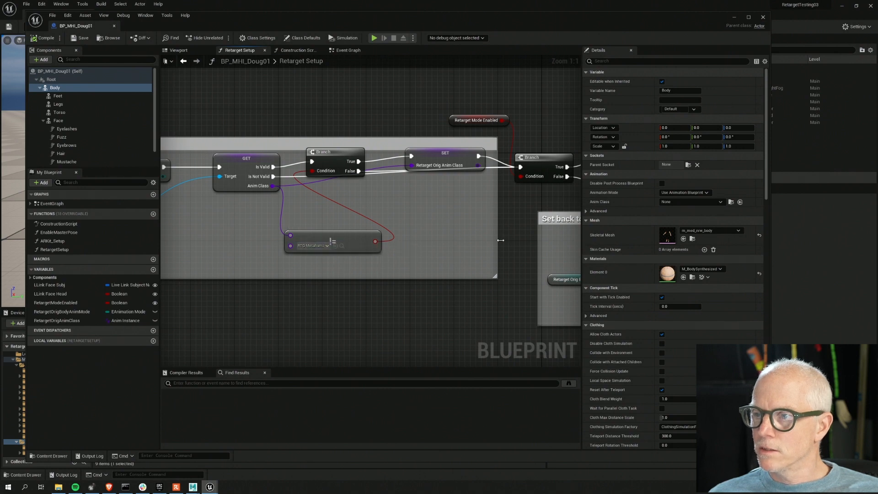
pyautogui.moveTo(334, 240); pyautogui.dragTo(219, 253, button='right')
pyautogui.moveTo(395, 246); pyautogui.dragTo(228, 274, button='right')
pyautogui.moveTo(562, 202); pyautogui.dragTo(418, 197, button='right')
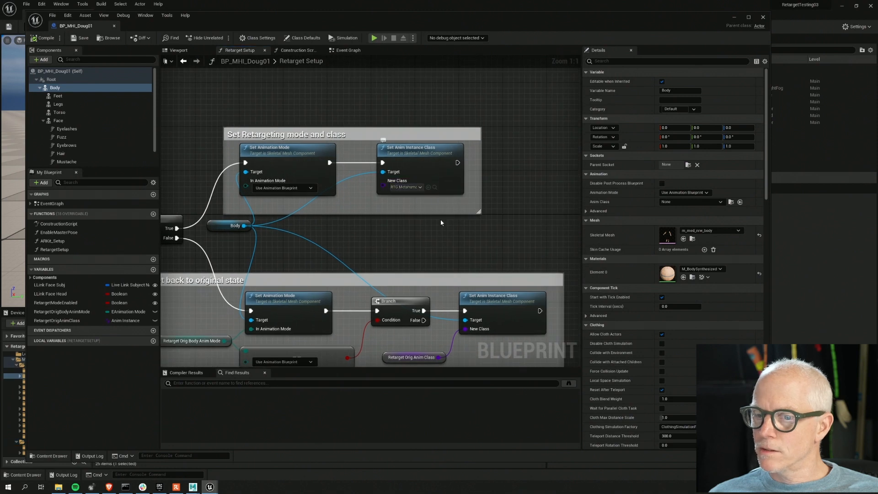
# Open RTG_metahuman_base_skel_AnimBP from the Common folder and inspect the Retarget Pose From Mesh node in its AnimGraph
pyautogui.moveTo(317, 24); pyautogui.dragTo(486, 15)
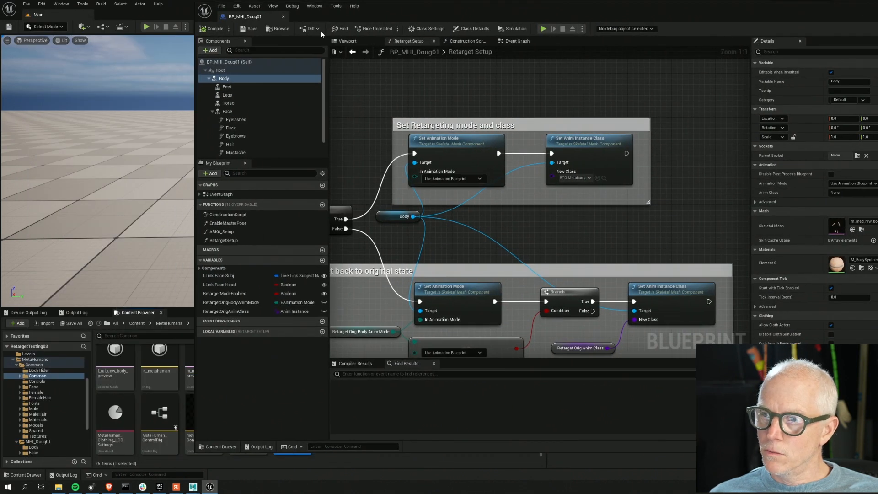
pyautogui.moveTo(388, 17); pyautogui.dragTo(660, 48)
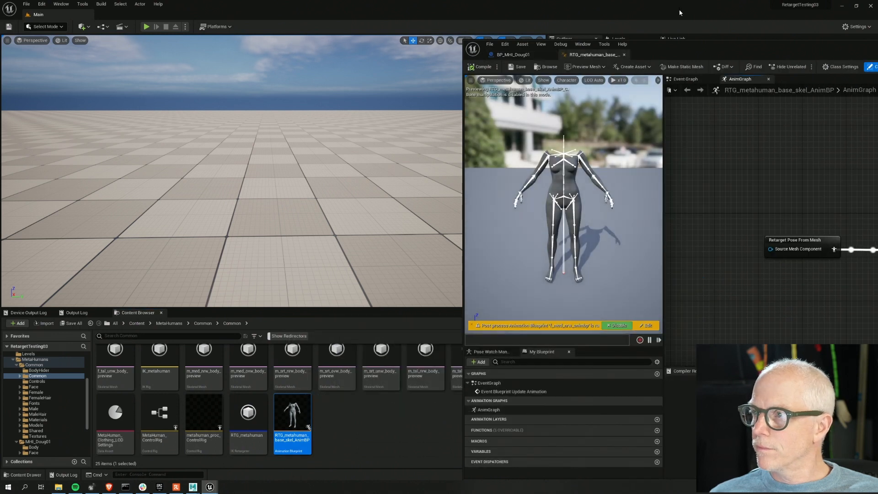
pyautogui.moveTo(714, 50); pyautogui.dragTo(320, 22)
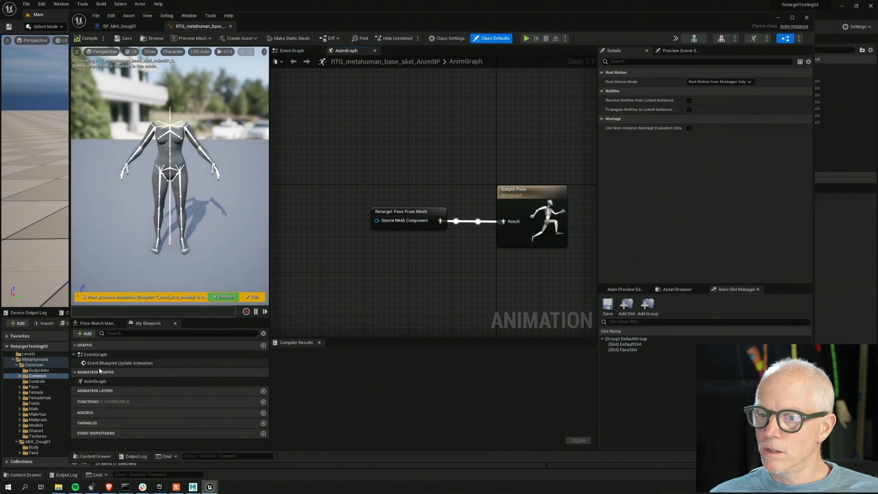
pyautogui.click(93, 382)
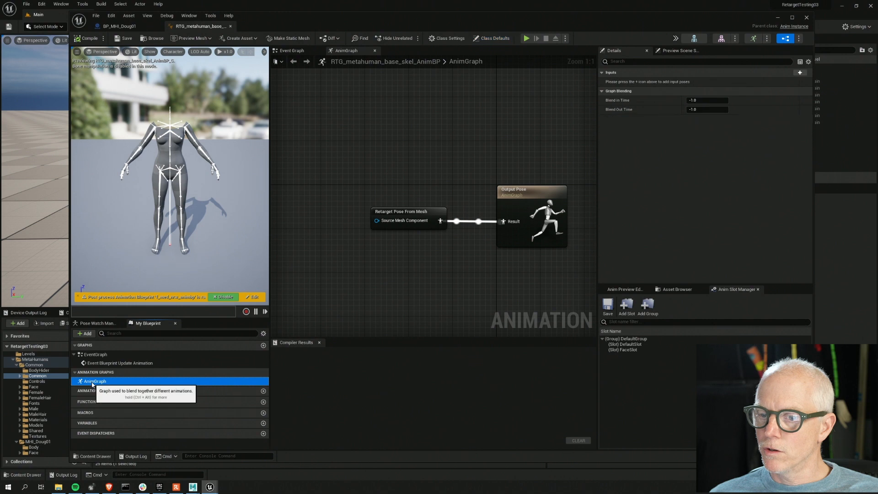
pyautogui.click(403, 210)
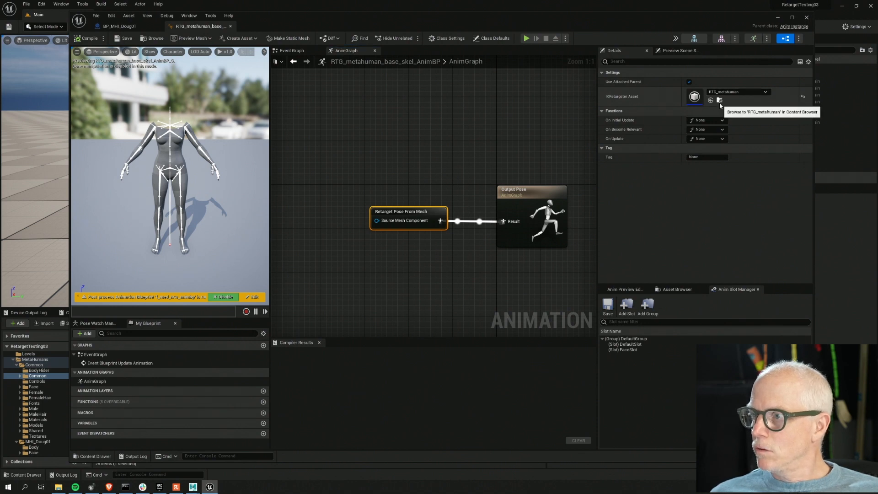
# Open the RTG_metahuman retargeter that the node references and review the IK rigs available as its target
pyautogui.moveTo(350, 29); pyautogui.dragTo(761, 32)
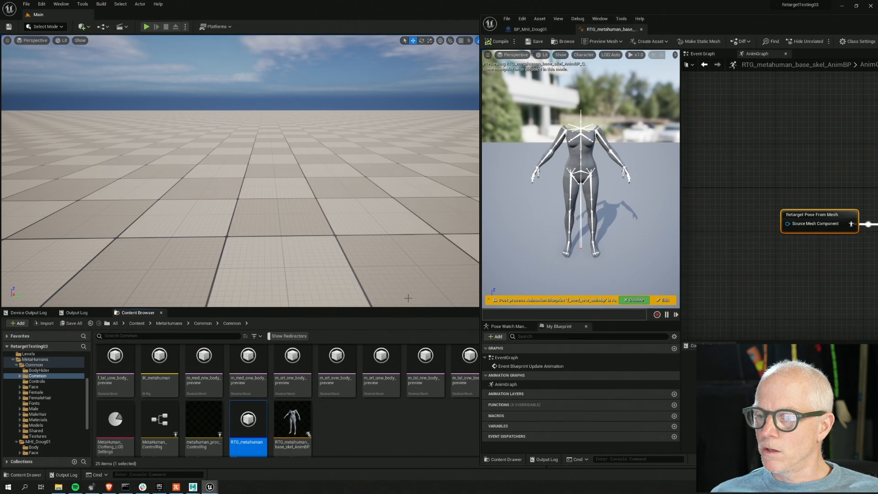
pyautogui.doubleClick(238, 424)
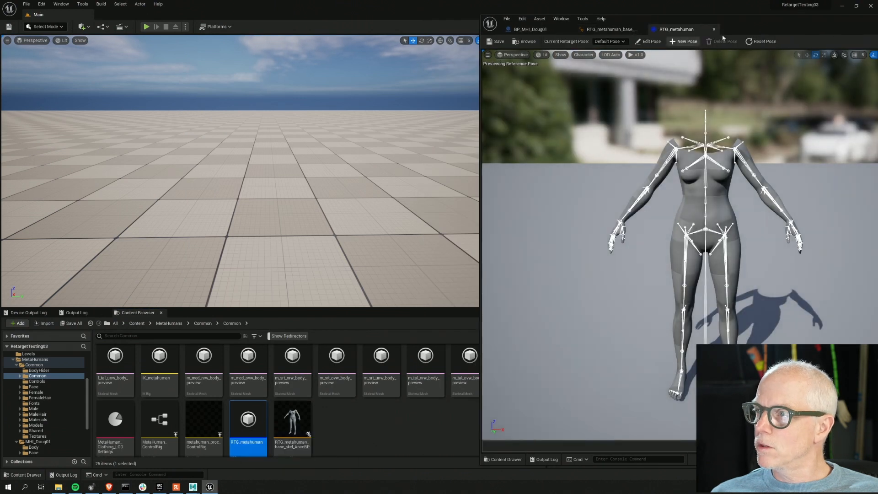
pyautogui.moveTo(765, 27); pyautogui.dragTo(262, 26)
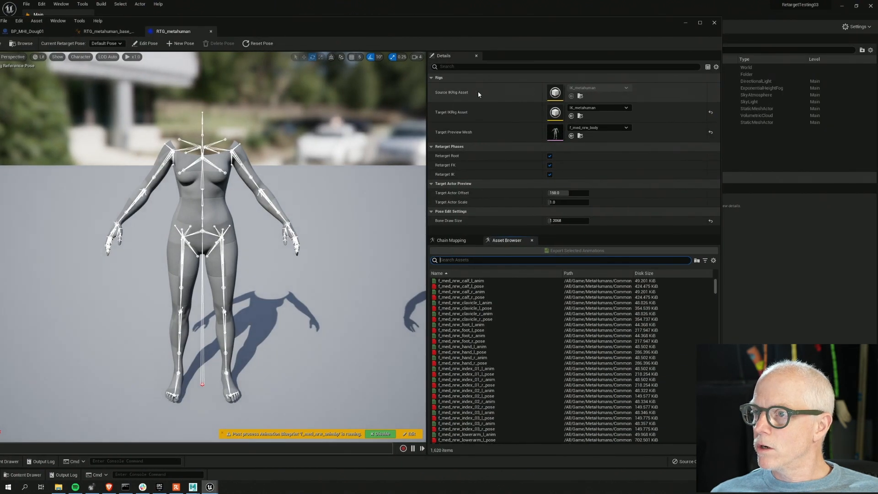
pyautogui.click(604, 108)
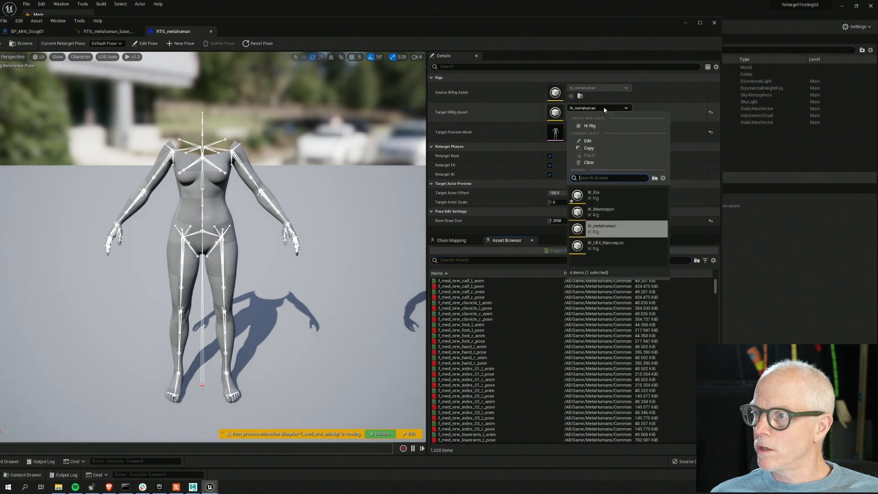
pyautogui.click(679, 110)
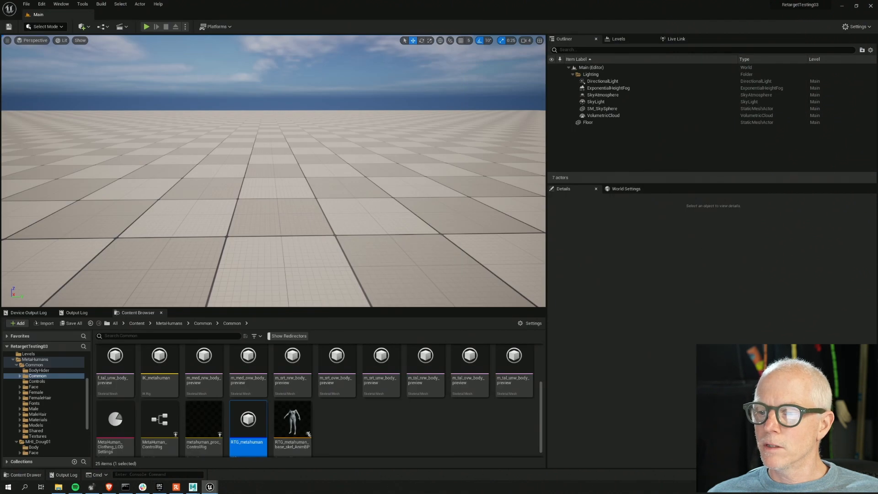
# Copy RTG_metahuman_base_skel_AnimBP into the MHI_Doug01 folder and open that folder
pyautogui.moveTo(290, 427); pyautogui.dragTo(40, 442)
pyautogui.click(60, 453)
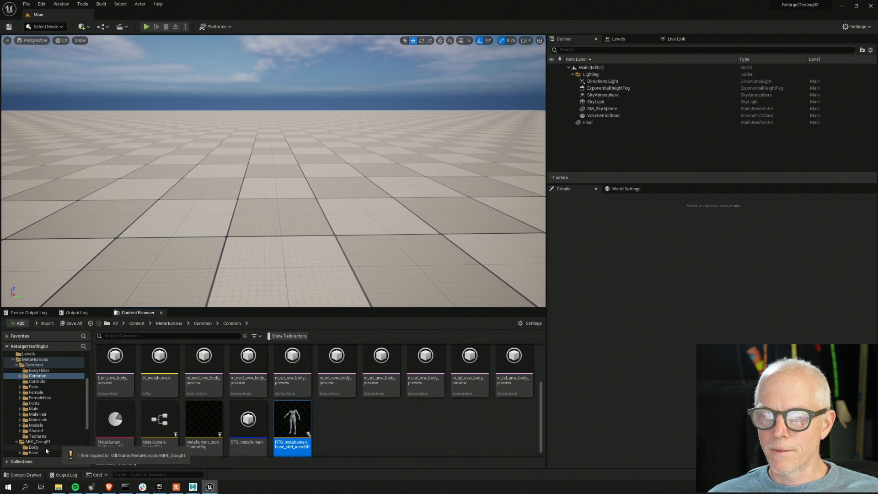
pyautogui.click(39, 442)
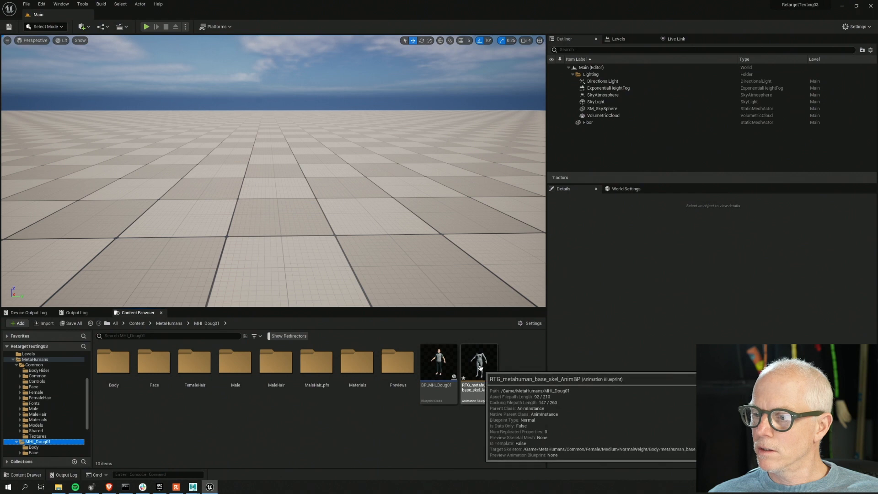
# Rename the copied animation blueprint as RTG_KiaToMH_base_skel_AnimBP
pyautogui.click(480, 367)
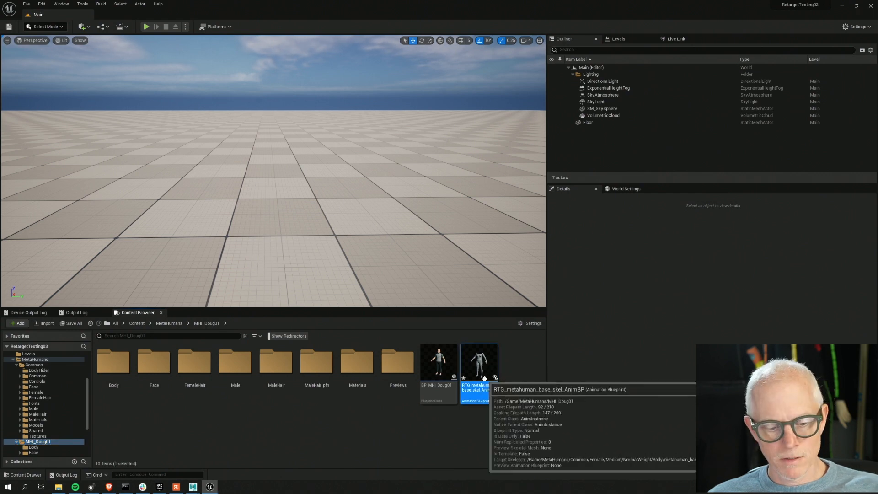
pyautogui.press('F2')
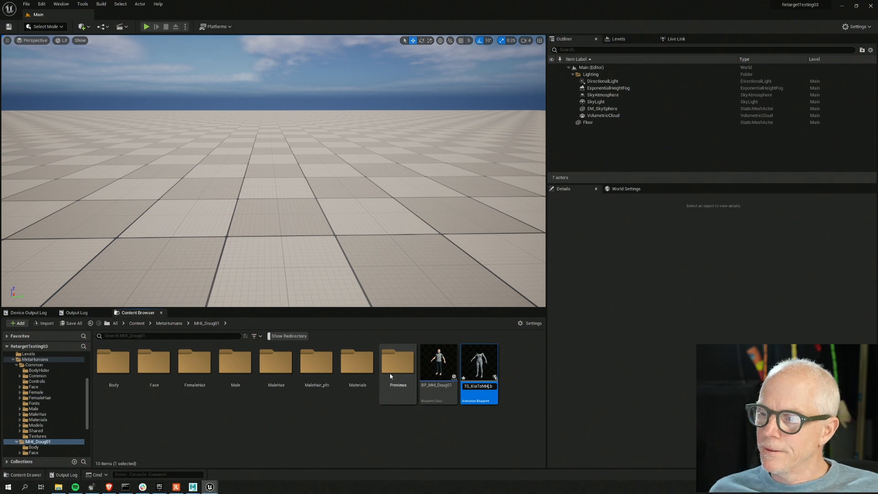
pyautogui.moveTo(469, 370)
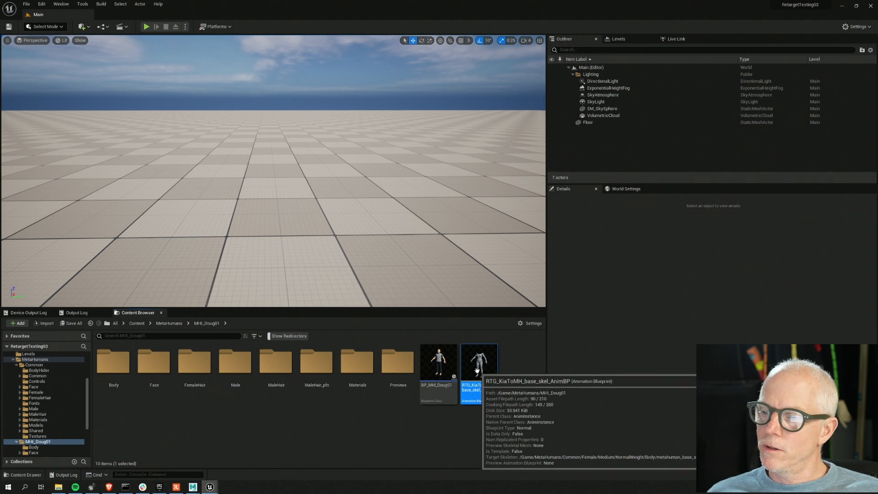
# Reopen BP_MHI_Doug01 and set the class compared by Retarget Setup's not-equal node to RTG_KiaToMH_base_skel_AnimBP
pyautogui.click(438, 370)
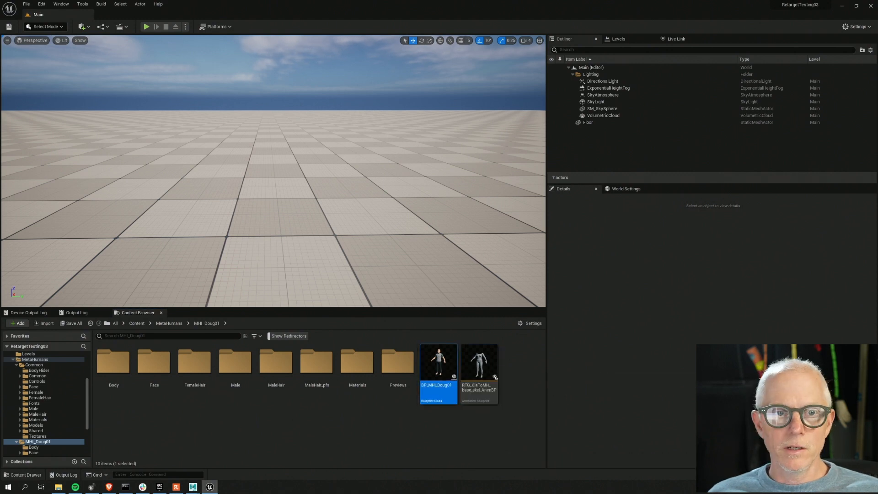
pyautogui.doubleClick(438, 369)
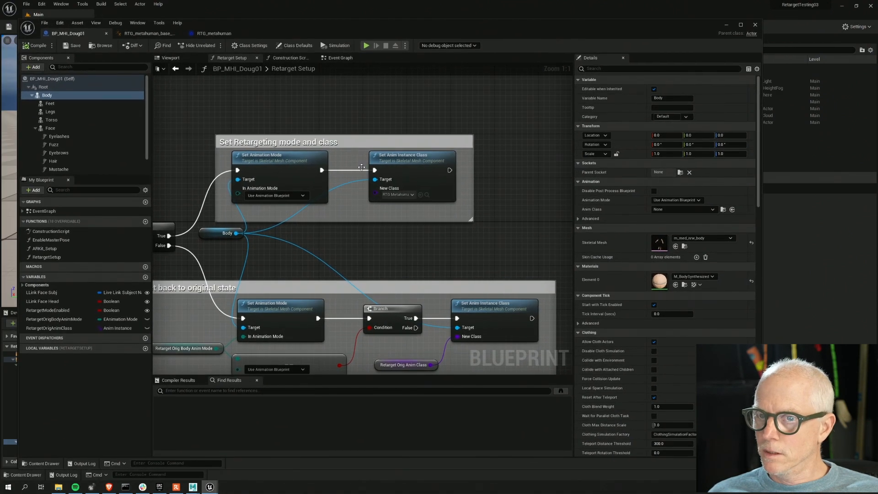
pyautogui.moveTo(303, 253); pyautogui.dragTo(571, 192, button='right')
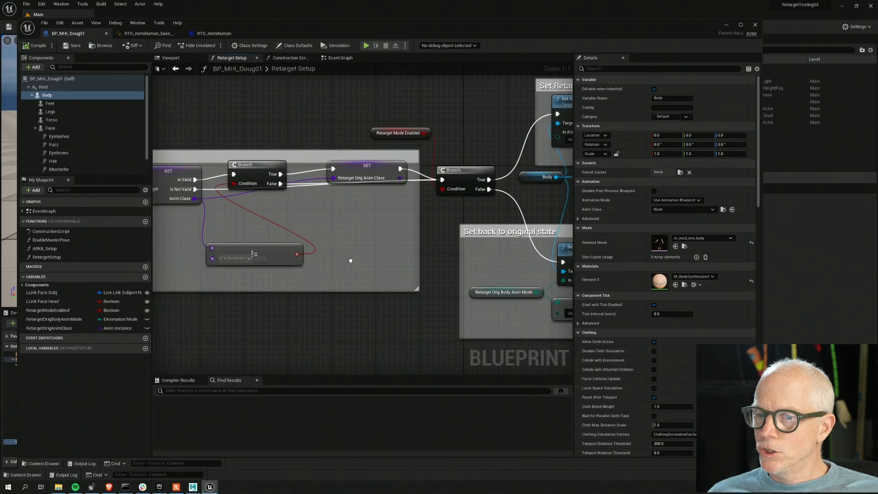
pyautogui.click(259, 255)
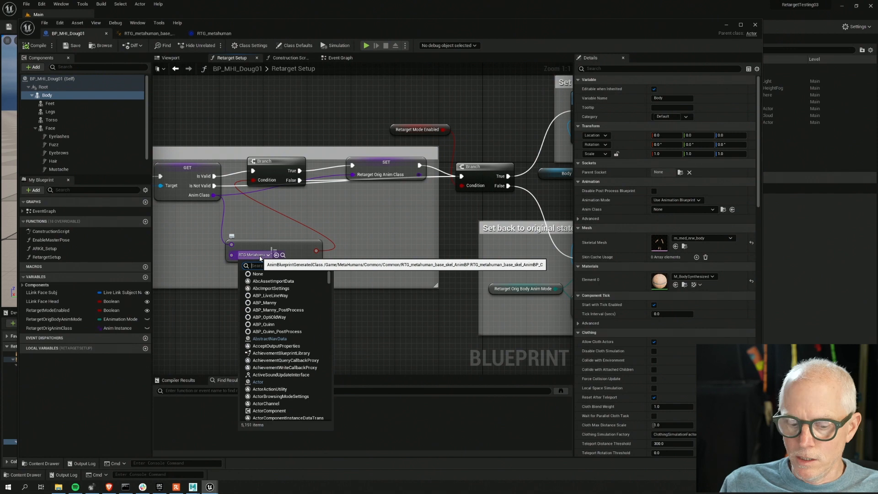
pyautogui.write('RTG_k')
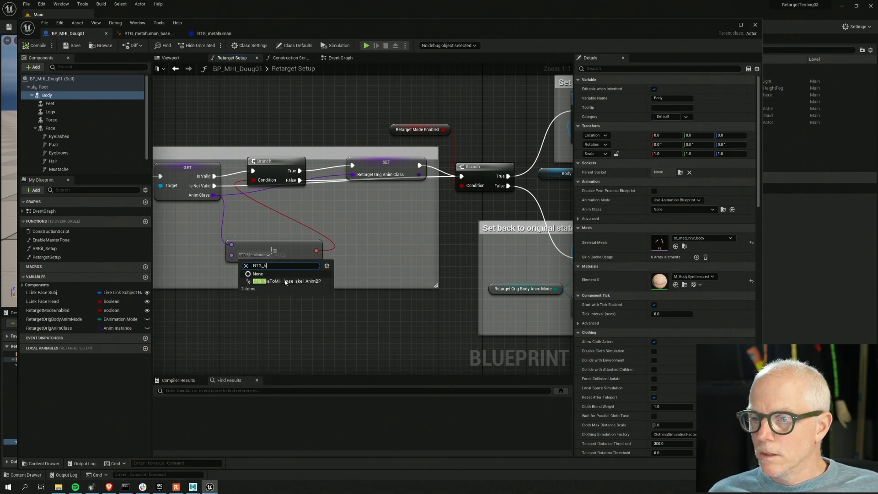
pyautogui.click(288, 288)
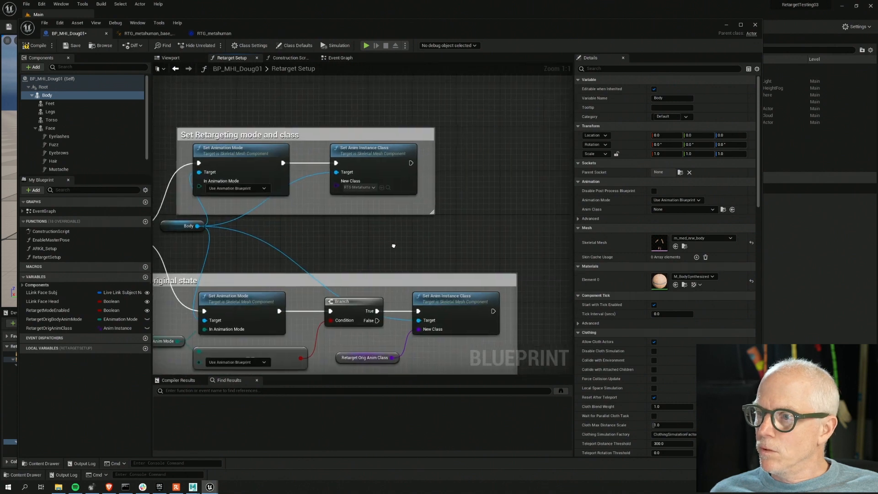
# Set the New Class of the Set Anim Instance Class node under "Set Retargeting mode and class" to RTG_KiaToMH_base_skel_AnimBP
pyautogui.click(369, 187)
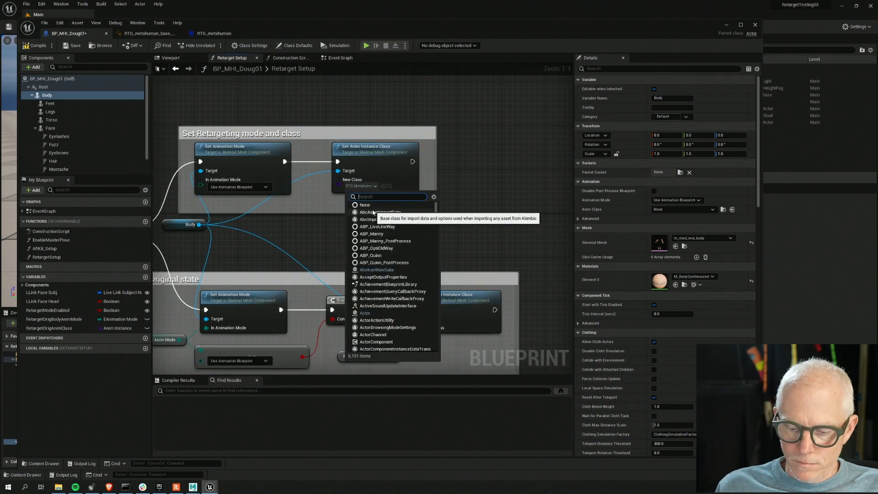
pyautogui.write('RTG_K')
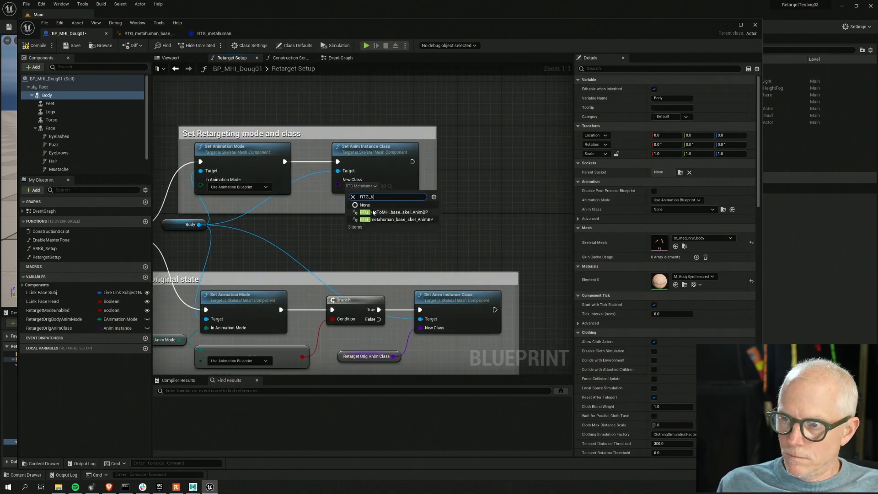
pyautogui.click(373, 212)
pyautogui.moveTo(293, 313); pyautogui.dragTo(555, 268, button='right')
pyautogui.scroll(-2, 294, 313)
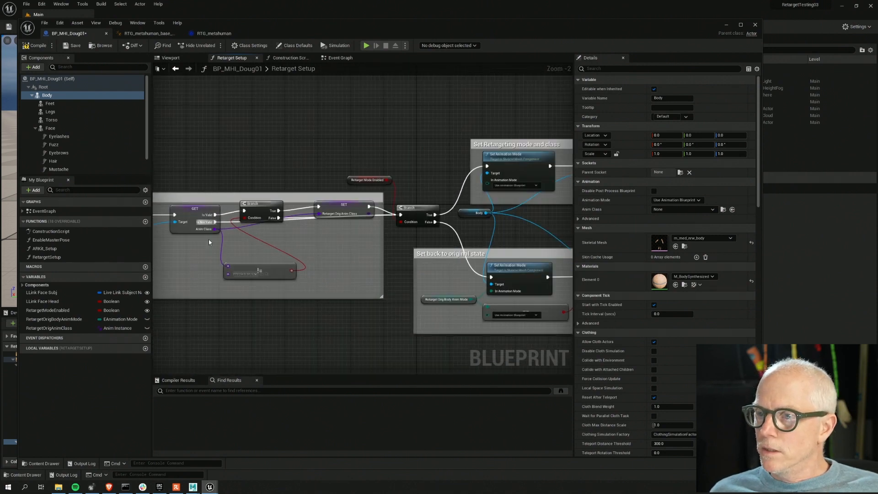
pyautogui.moveTo(297, 152); pyautogui.dragTo(240, 167, button='right')
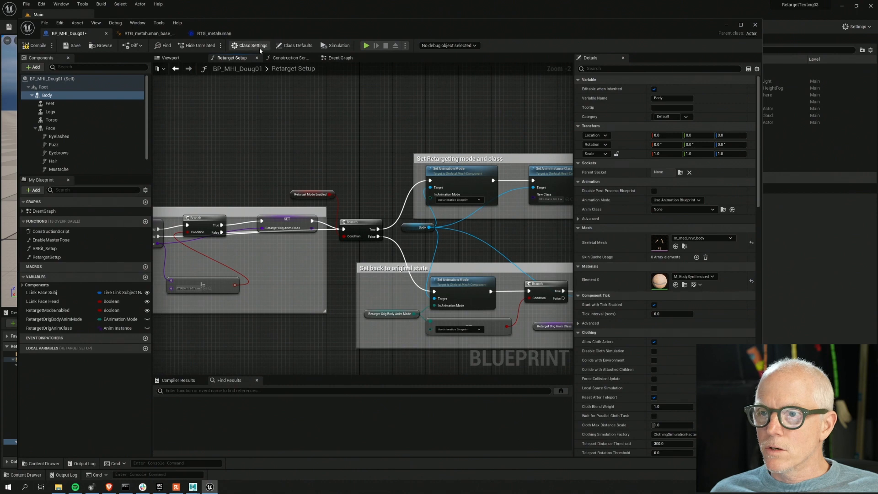
# Close the original metahuman animation blueprint and open the AnimGraph of RTG_KiaToMH_base_skel_AnimBP from the MHI_Doug01 folder
pyautogui.click(148, 33)
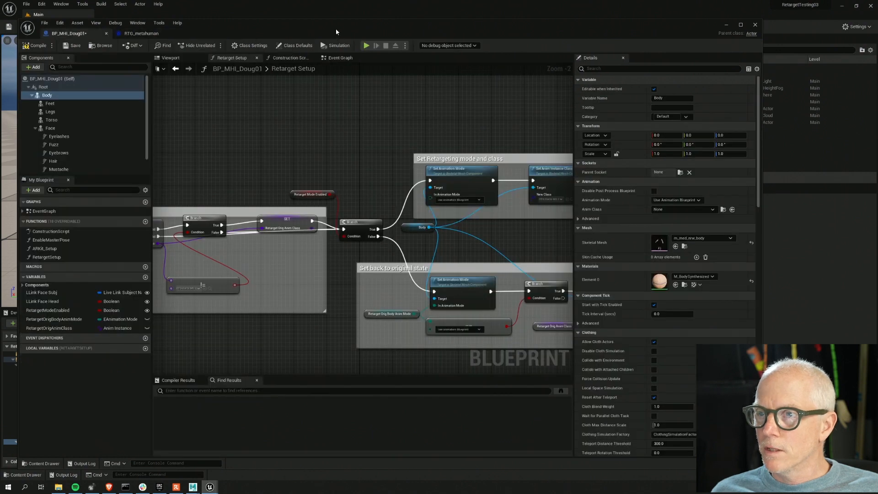
pyautogui.click(727, 25)
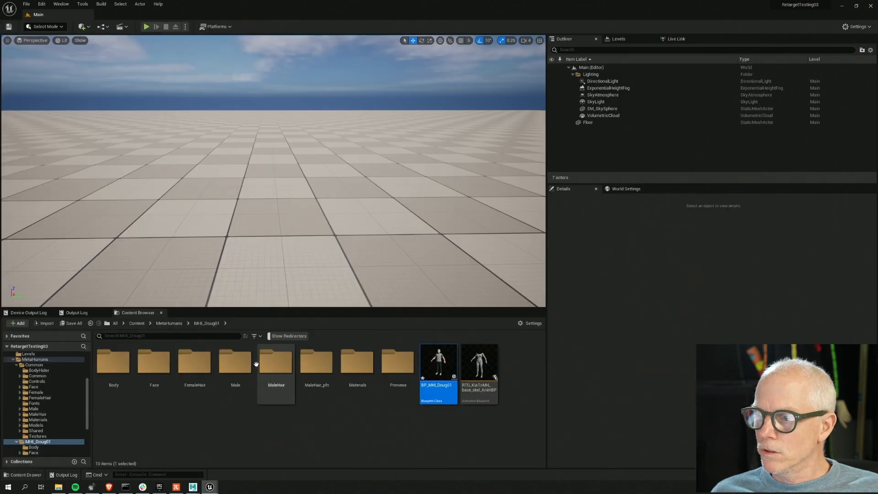
pyautogui.click(483, 363)
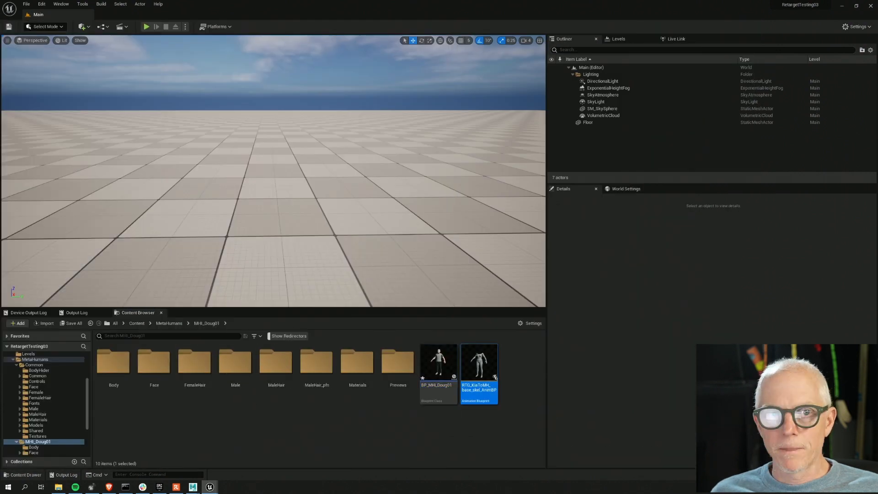
pyautogui.doubleClick(479, 364)
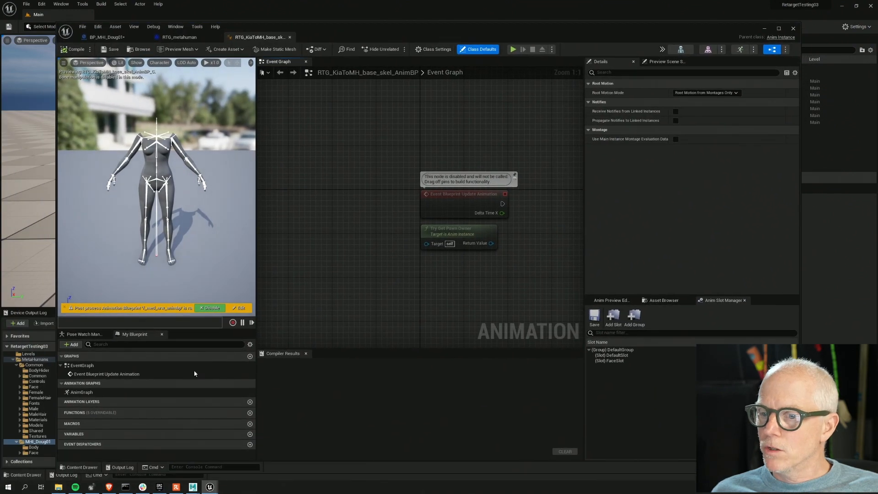
pyautogui.click(81, 392)
pyautogui.doubleClick(81, 391)
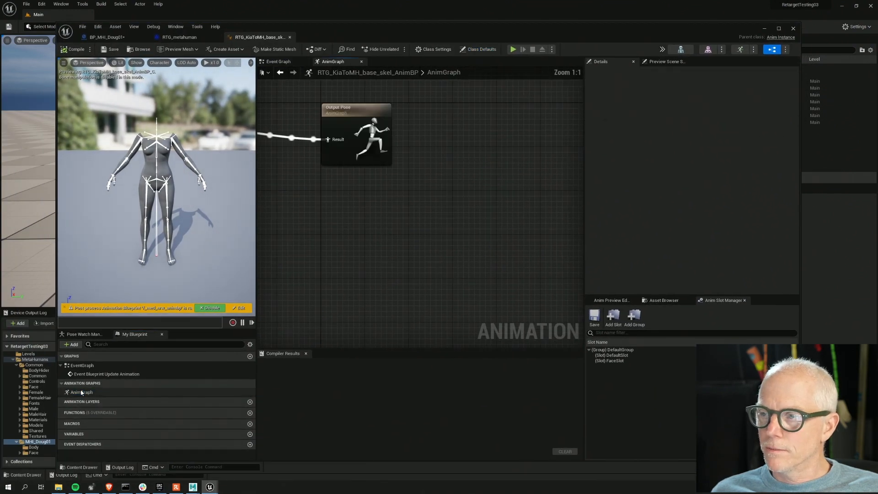
# Set the Retarget Pose From Mesh node's IKRetargeter Asset to RTG_KiaToMH and compile the animation blueprint
pyautogui.click(411, 231)
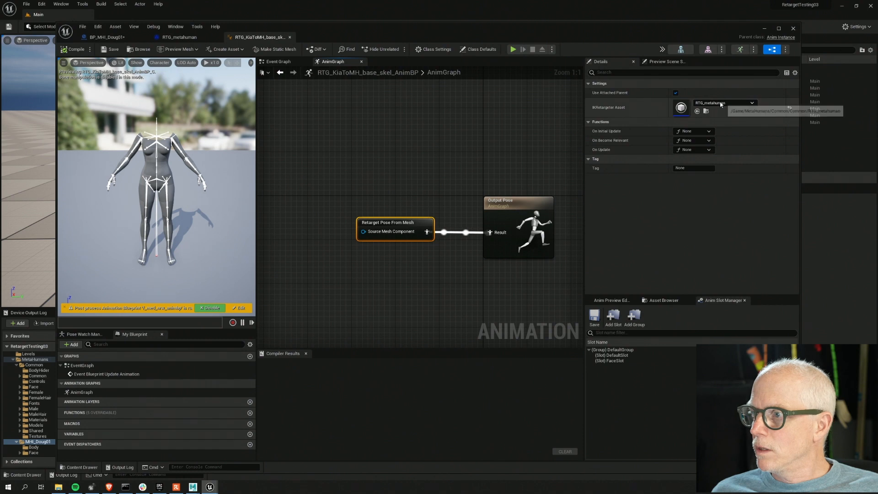
pyautogui.click(724, 103)
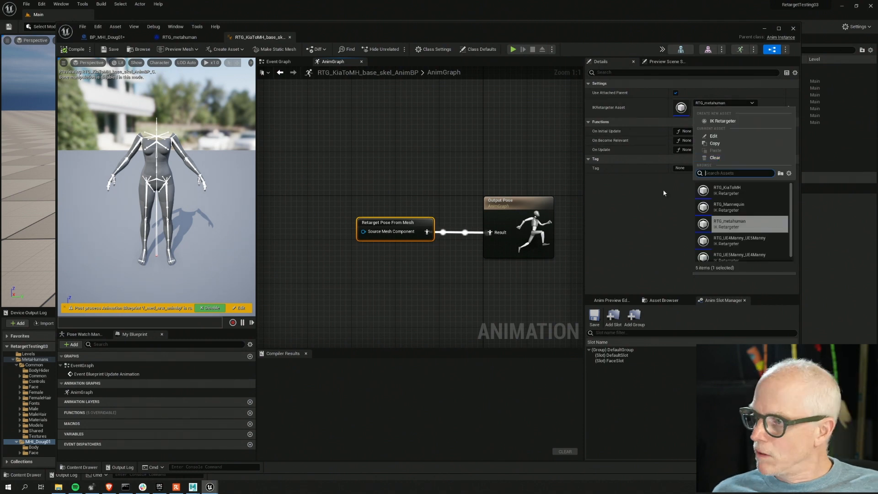
pyautogui.click(736, 191)
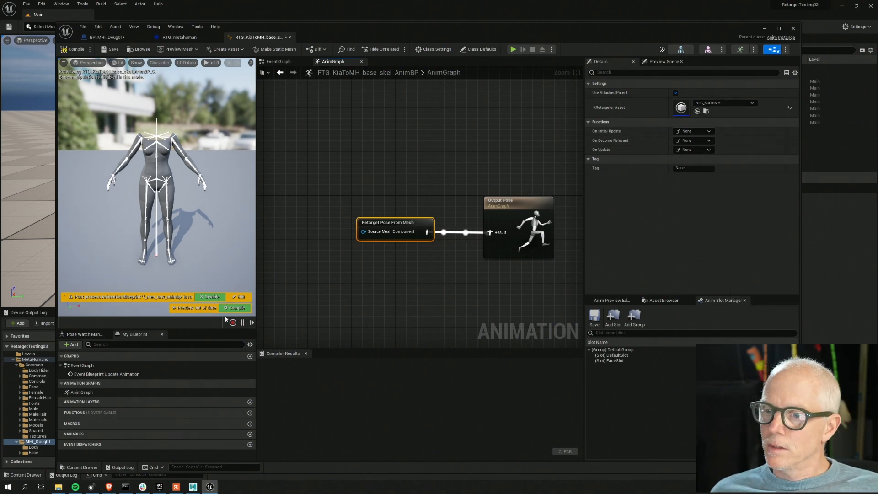
pyautogui.click(234, 308)
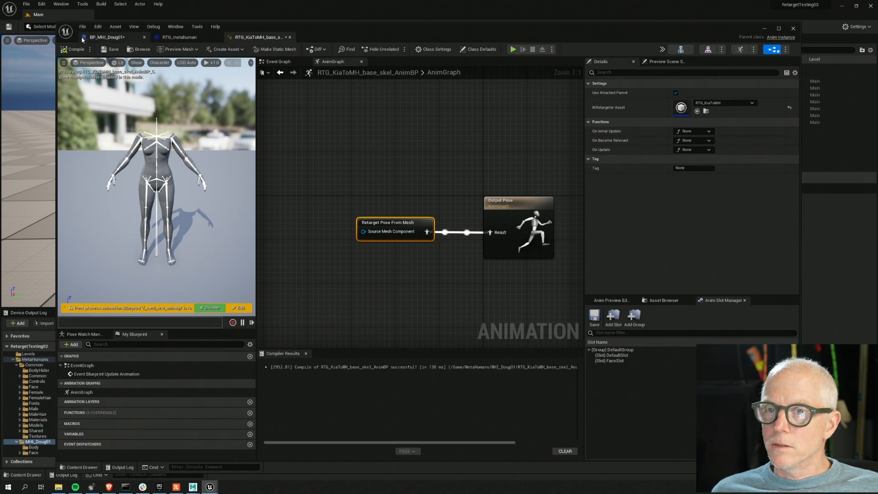
pyautogui.click(75, 52)
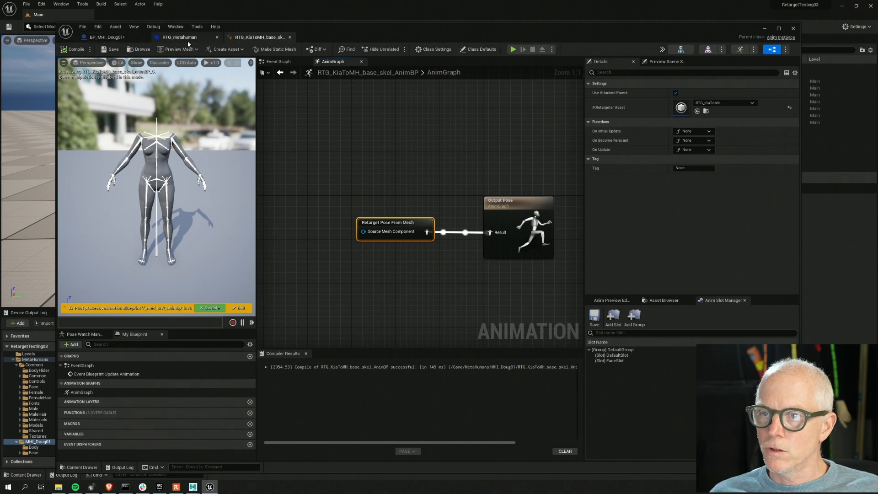
# Add the SKM_KiaAPose skeletal mesh from the Characters/KiaAPose folder to BP_MHI_Doug01 as a component under Root
pyautogui.click(108, 37)
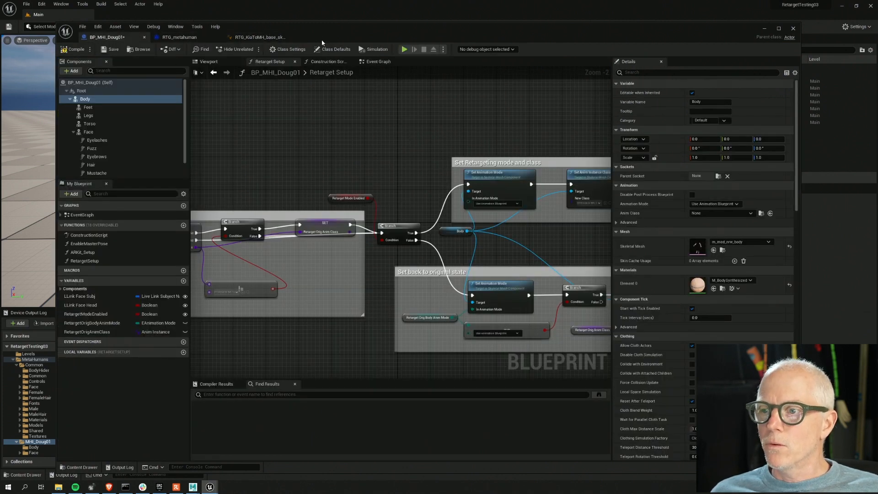
pyautogui.moveTo(265, 30); pyautogui.dragTo(426, 30)
pyautogui.moveTo(479, 35); pyautogui.dragTo(483, 34)
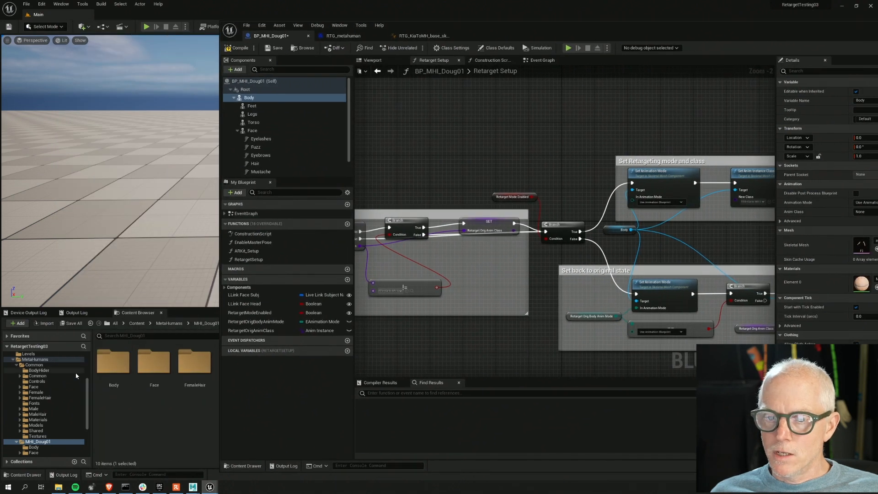
pyautogui.scroll(3, 76, 376)
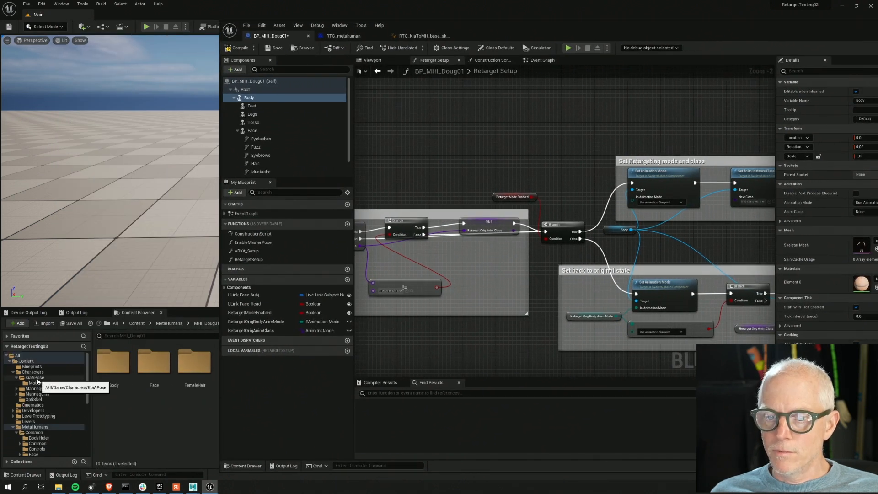
pyautogui.click(36, 379)
pyautogui.moveTo(472, 32); pyautogui.dragTo(624, 31)
pyautogui.moveTo(235, 363); pyautogui.dragTo(405, 92)
pyautogui.click(410, 102)
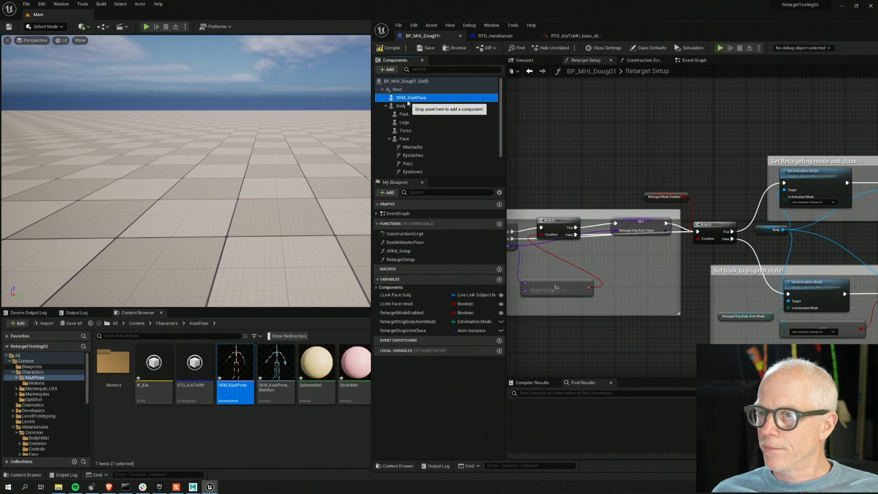
# Parent the Body component to SKM_KiaAPose and view the combined character in the blueprint's viewport
pyautogui.moveTo(401, 106); pyautogui.dragTo(424, 105)
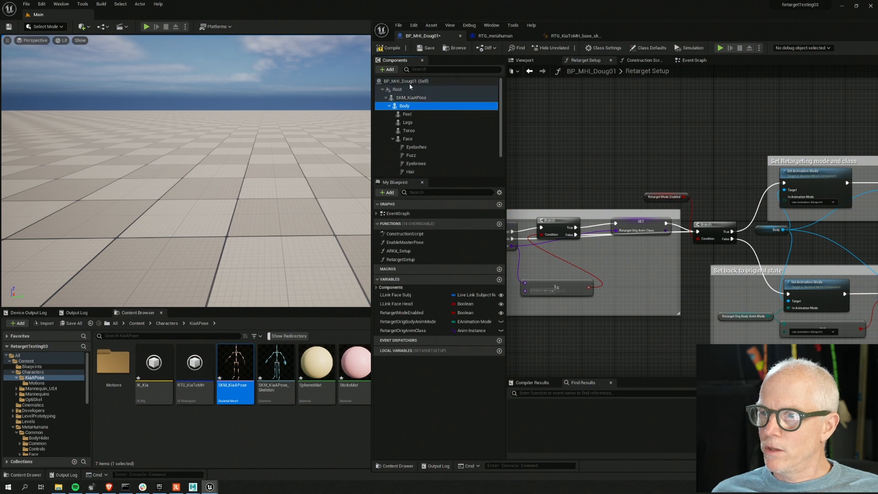
pyautogui.click(407, 99)
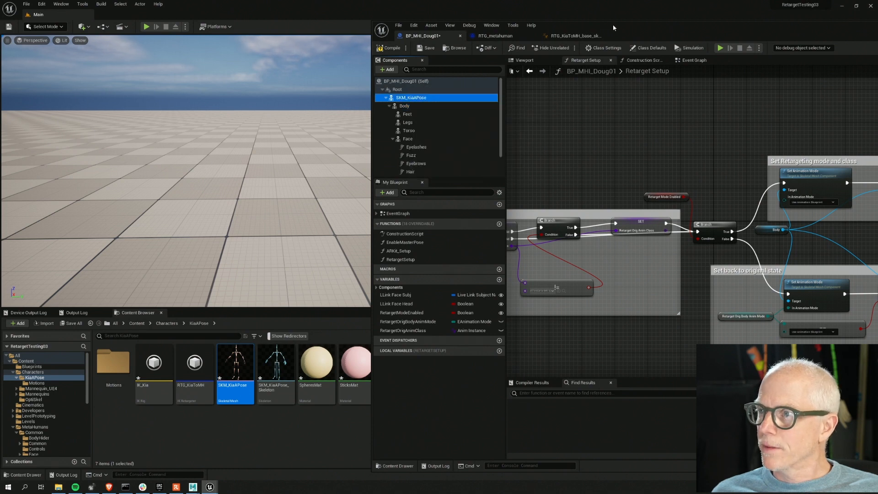
pyautogui.moveTo(613, 28); pyautogui.dragTo(391, 18)
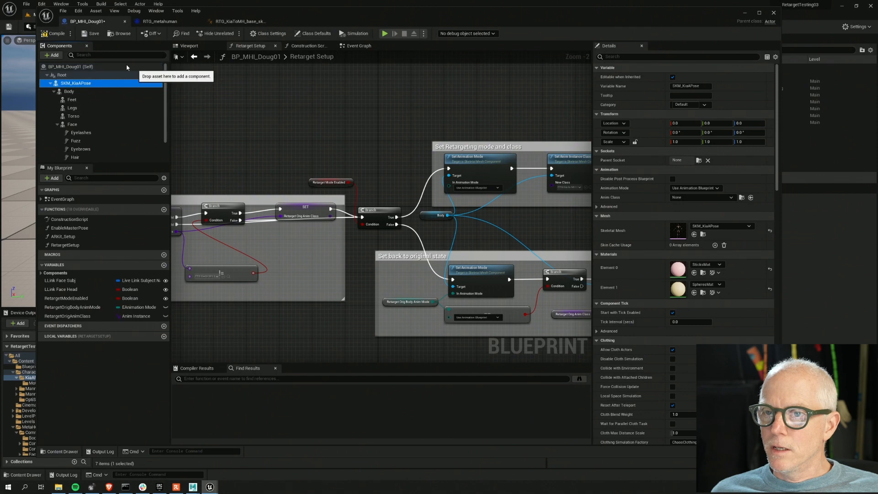
pyautogui.click(189, 46)
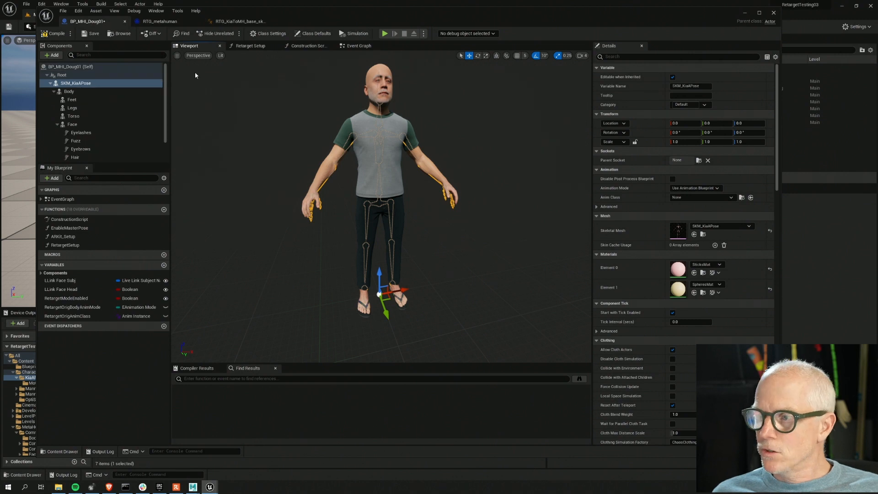
# Open the Construction Script and try placing a reference to the SKM_KiaAPose component near the Retarget Setup node
pyautogui.click(302, 46)
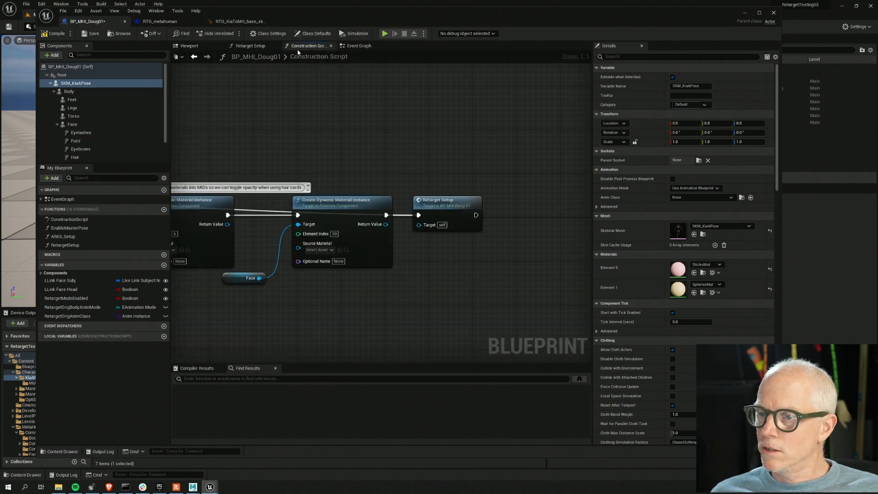
pyautogui.moveTo(486, 141); pyautogui.dragTo(391, 129, button='right')
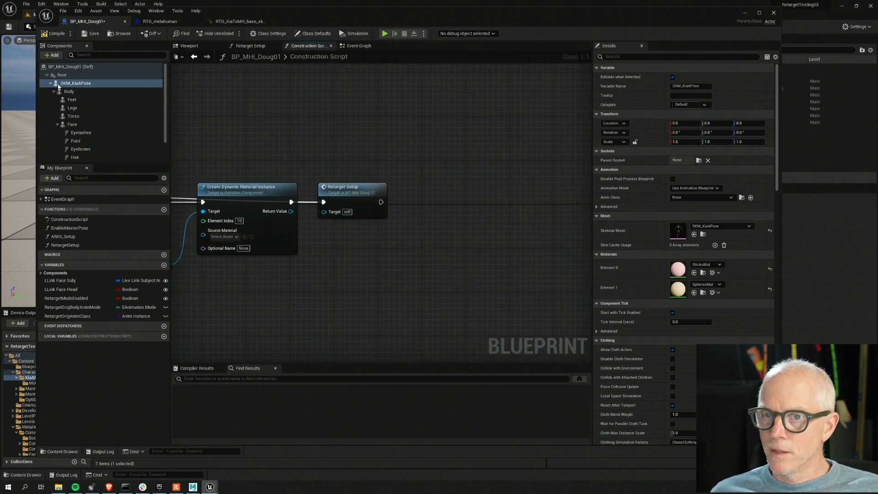
pyautogui.moveTo(59, 83); pyautogui.dragTo(381, 243)
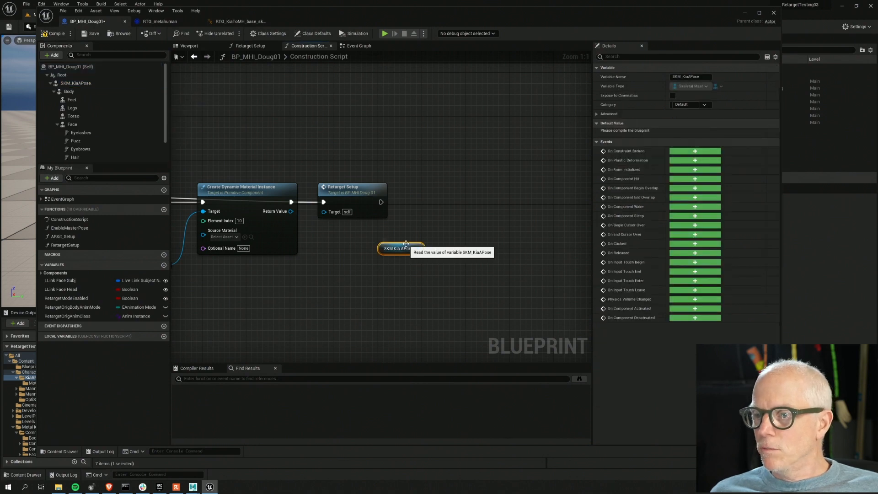
pyautogui.press('Delete')
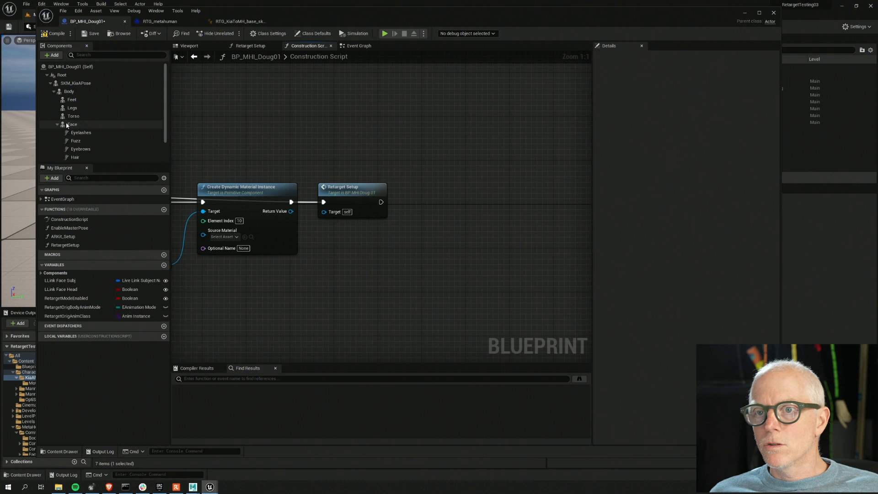
# Rename the SKM_KiaAPose component as SourceSKM
pyautogui.click(78, 84)
pyautogui.click(87, 85)
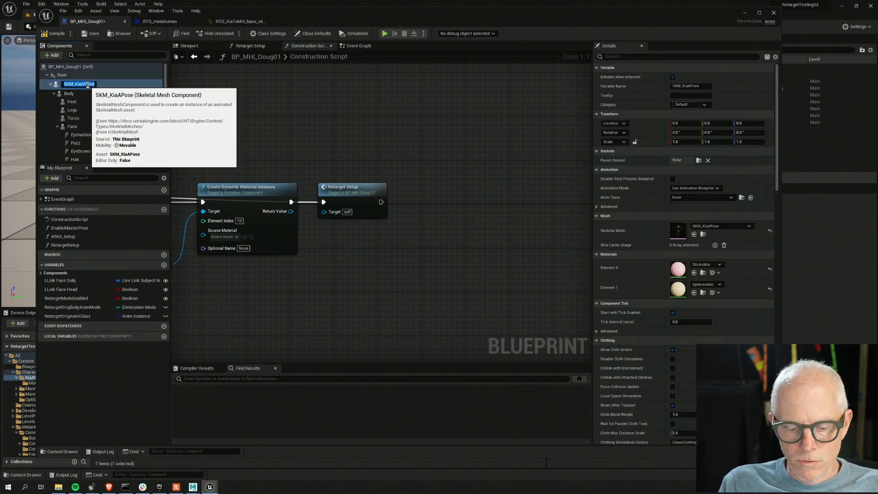
pyautogui.write('Sou')
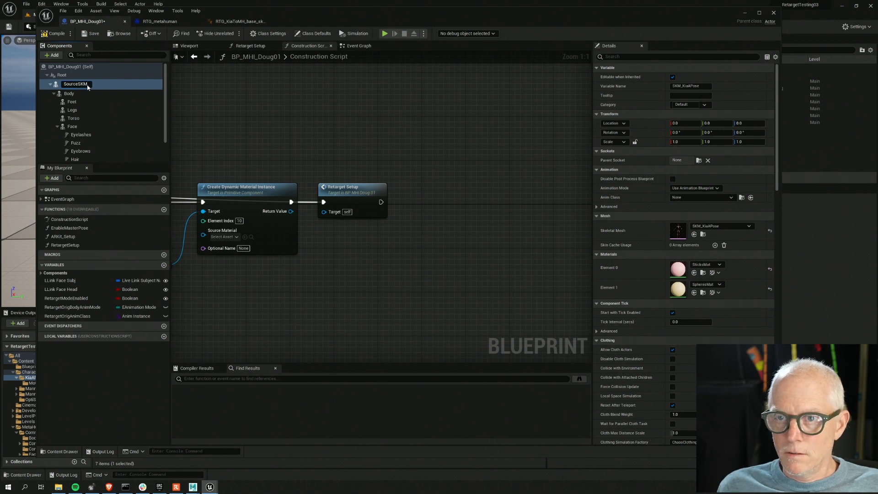
pyautogui.write('rceSKM')
pyautogui.press('Return')
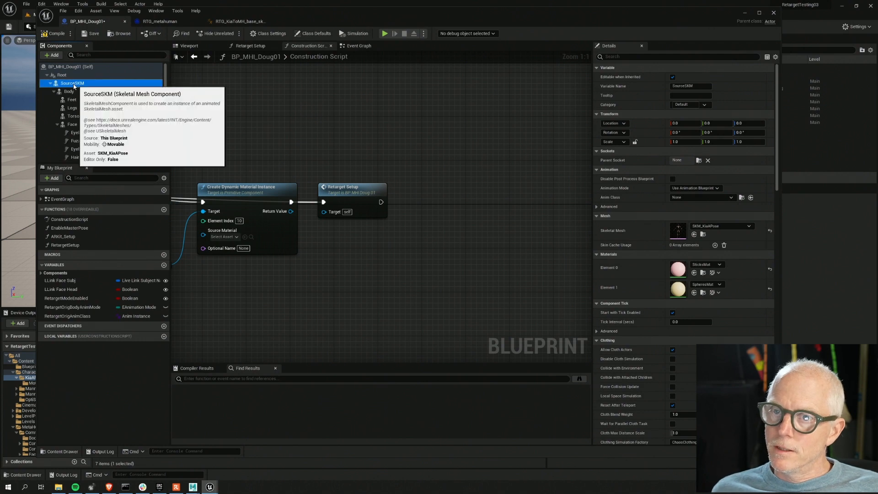
# Add a Set Skeletal Mesh node targeting SourceSKM to the Construction Script and connect its execution after Retarget Setup
pyautogui.moveTo(87, 84); pyautogui.dragTo(414, 186)
pyautogui.write('set')
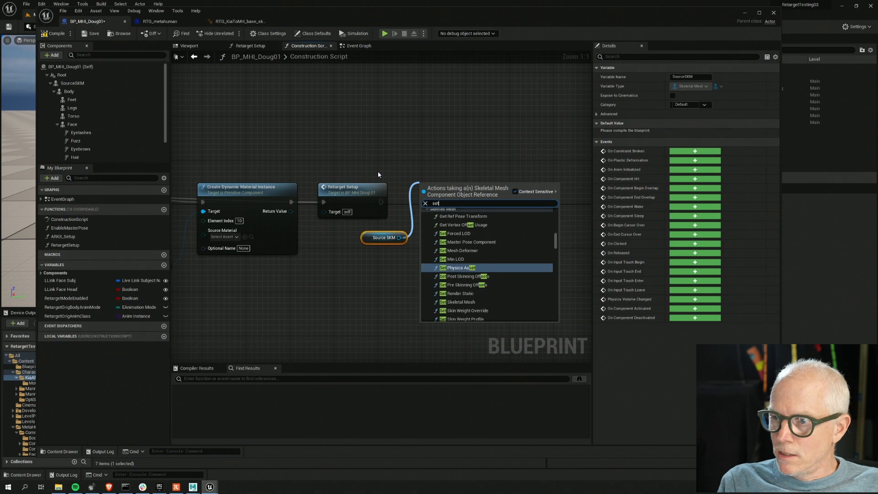
pyautogui.write(' skel')
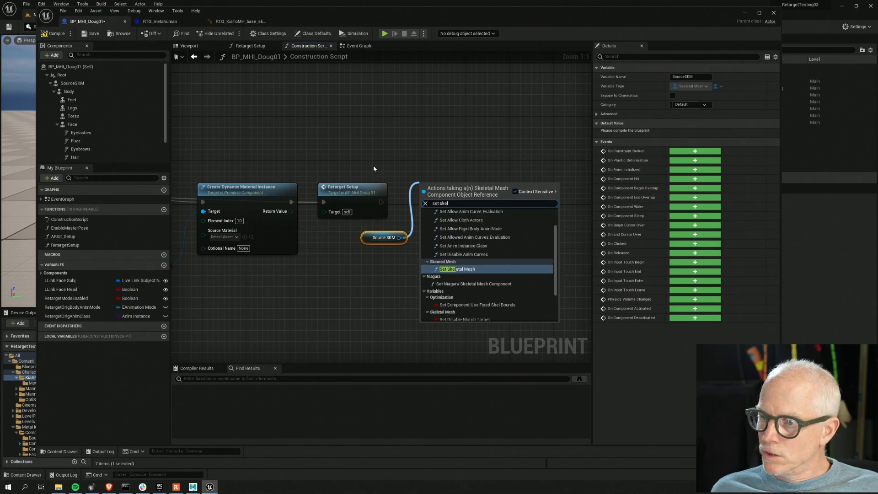
pyautogui.click(466, 269)
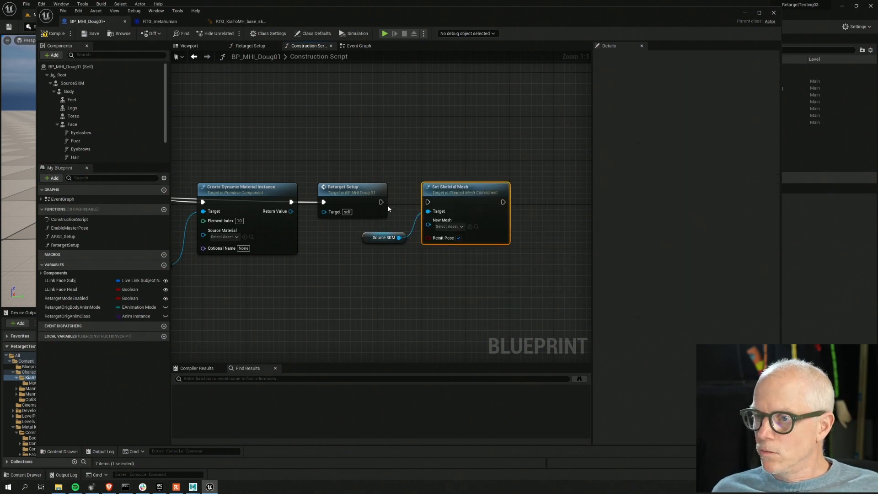
pyautogui.moveTo(381, 201); pyautogui.dragTo(428, 201)
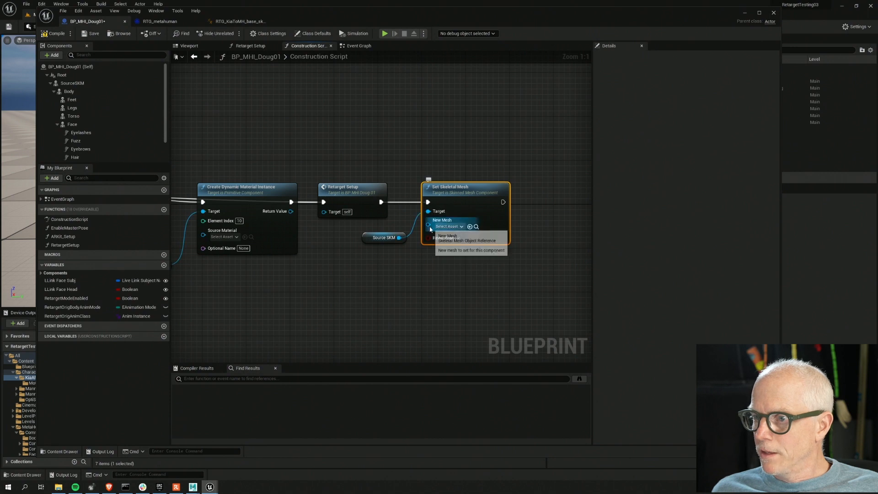
# Promote the New Mesh input of Set Skeletal Mesh to a variable named SourceSkeleton
pyautogui.rightClick(428, 226)
pyautogui.click(444, 240)
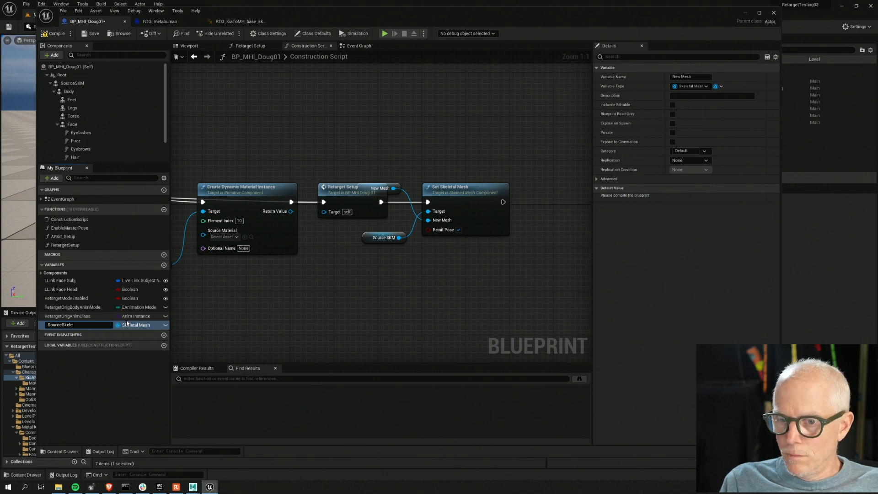
pyautogui.press('Return')
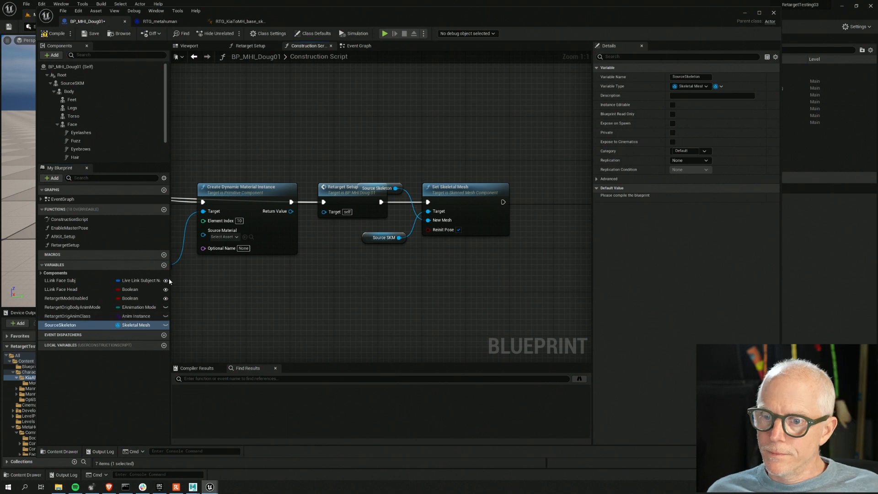
# Make the SourceSkeleton variable instance editable and arrange the Source SKM and Source Skeleton nodes beneath Retarget Setup
pyautogui.click(165, 325)
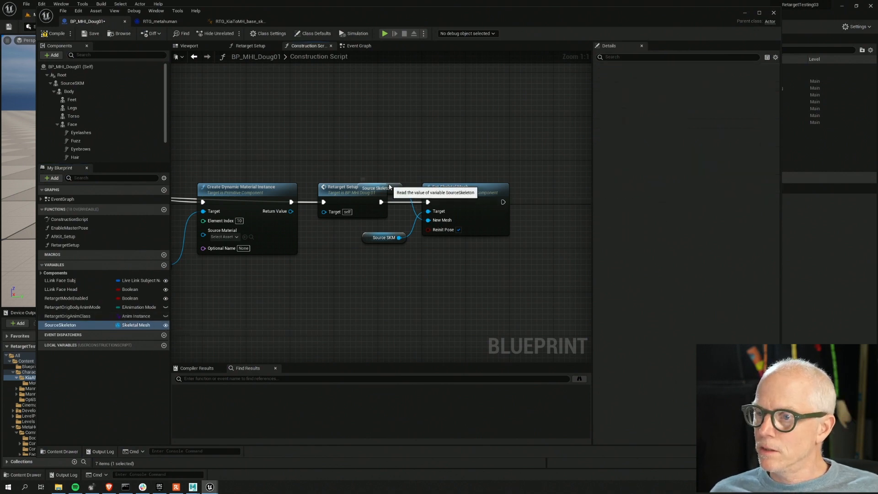
pyautogui.moveTo(389, 188); pyautogui.dragTo(379, 270)
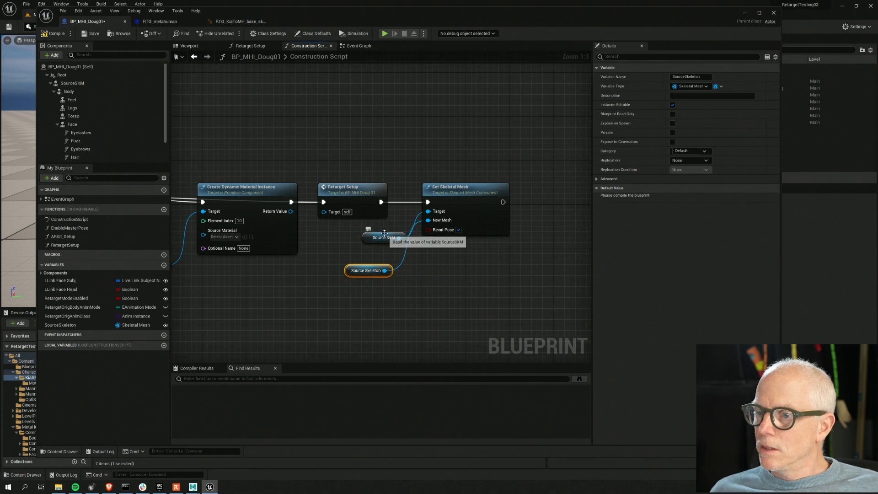
pyautogui.moveTo(387, 237); pyautogui.dragTo(353, 232)
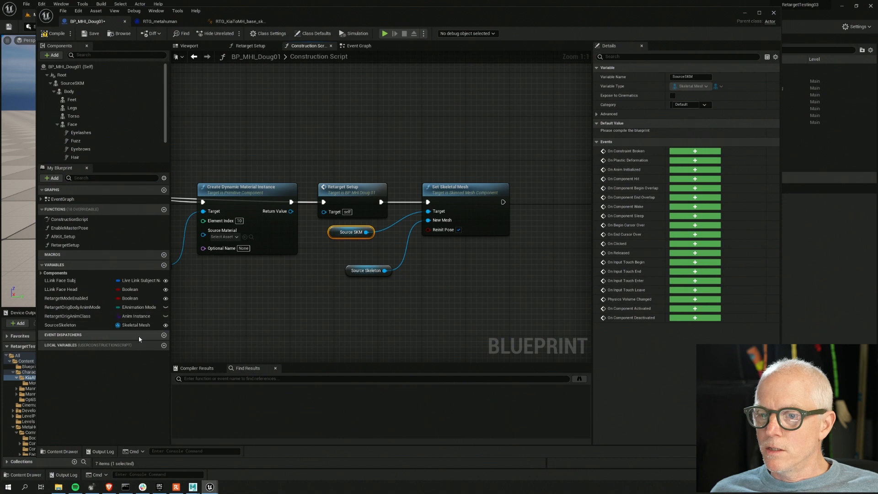
pyautogui.moveTo(376, 270); pyautogui.dragTo(366, 258)
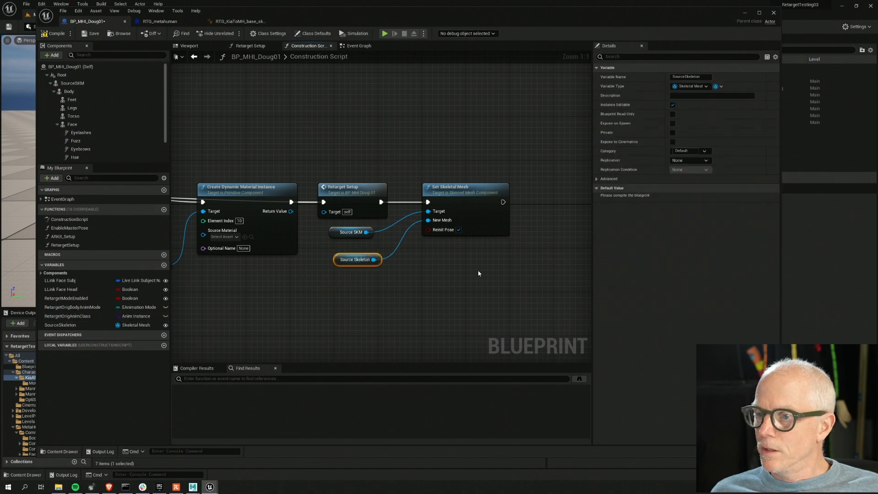
# Add a Set Visibility node targeting SourceSKM and connect its execution after Set Skeletal Mesh
pyautogui.moveTo(479, 274); pyautogui.dragTo(373, 273, button='right')
pyautogui.moveTo(73, 83); pyautogui.dragTo(451, 203)
pyautogui.write('set vis')
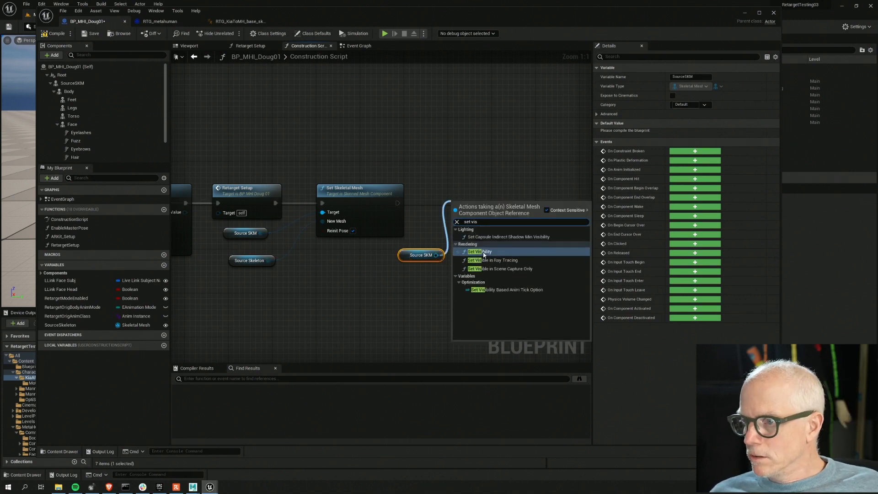
pyautogui.press('Return')
pyautogui.moveTo(398, 203); pyautogui.dragTo(508, 195)
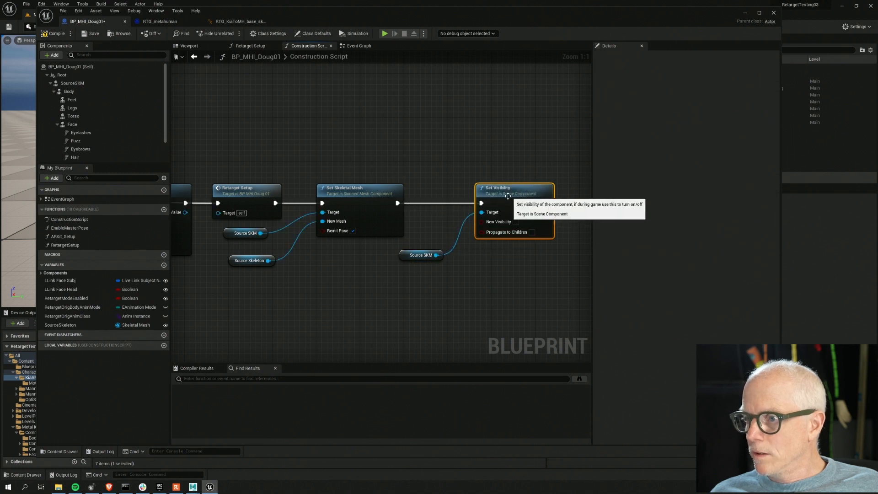
# Promote the New Visibility input to an instance-editable variable named SourceSKMVisiblity, then save and close the blueprint
pyautogui.rightClick(482, 222)
pyautogui.click(510, 236)
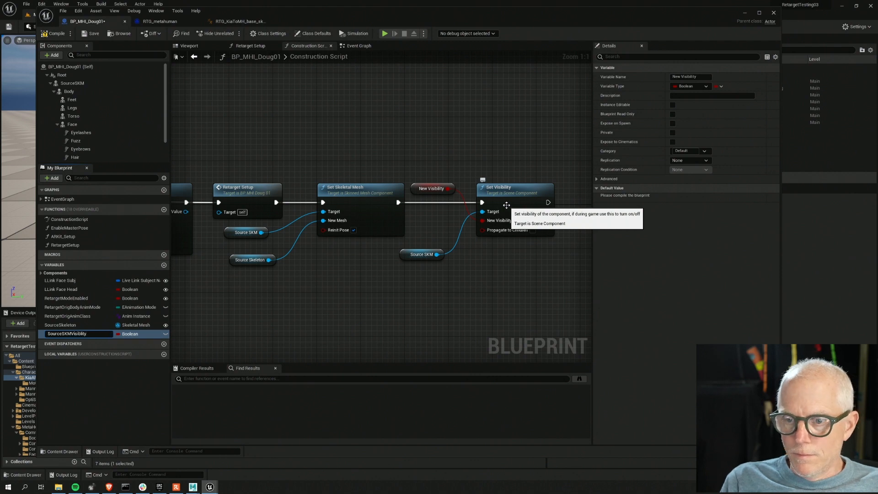
pyautogui.write('SourceSKMVisiblity')
pyautogui.press('Return')
pyautogui.click(165, 334)
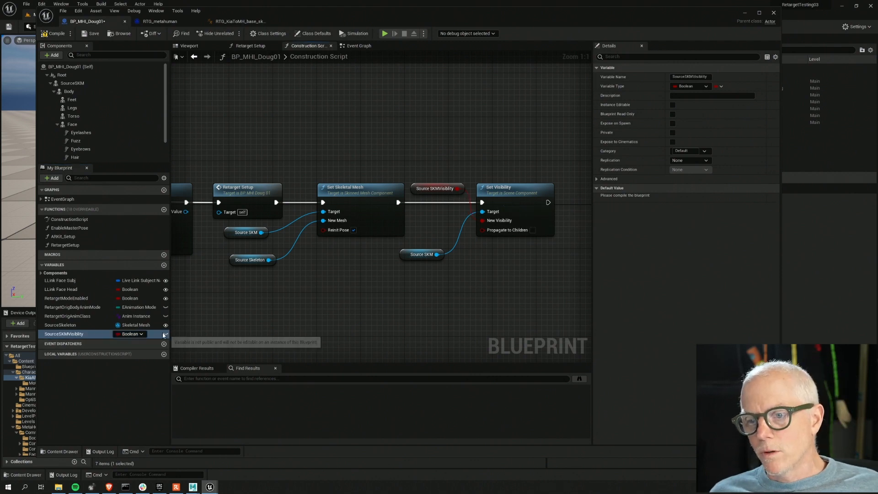
pyautogui.click(92, 34)
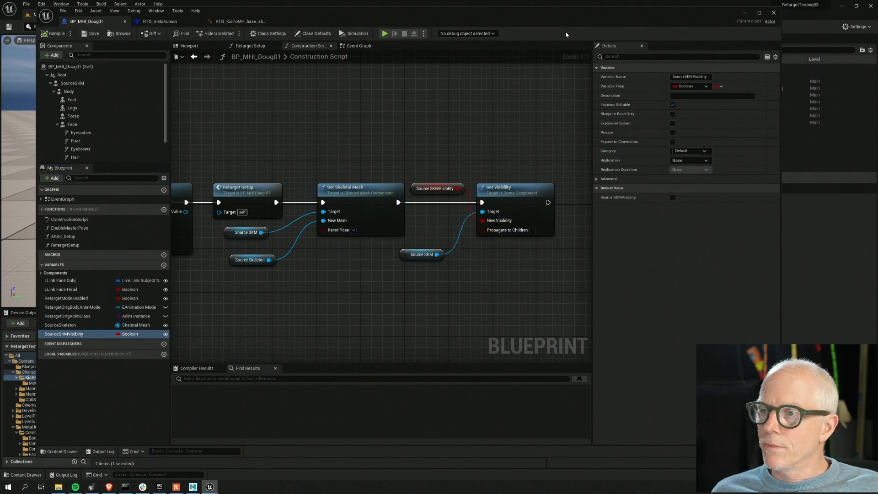
pyautogui.click(774, 12)
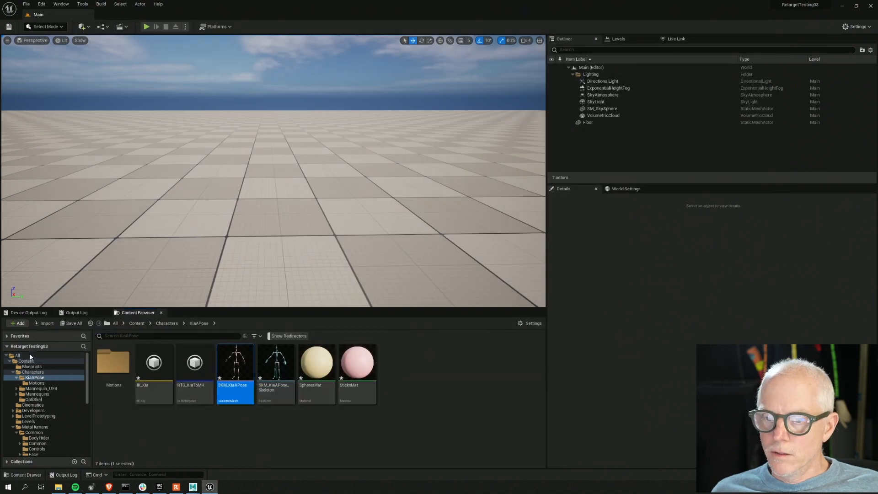
# Create a Level Sequence named TestSequence in the Cinematics folder and open it
pyautogui.click(33, 405)
pyautogui.rightClick(142, 401)
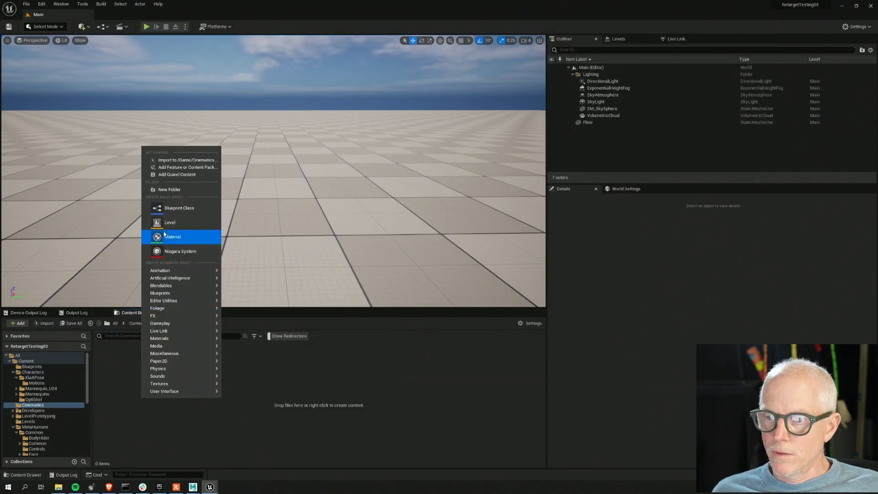
pyautogui.moveTo(174, 271)
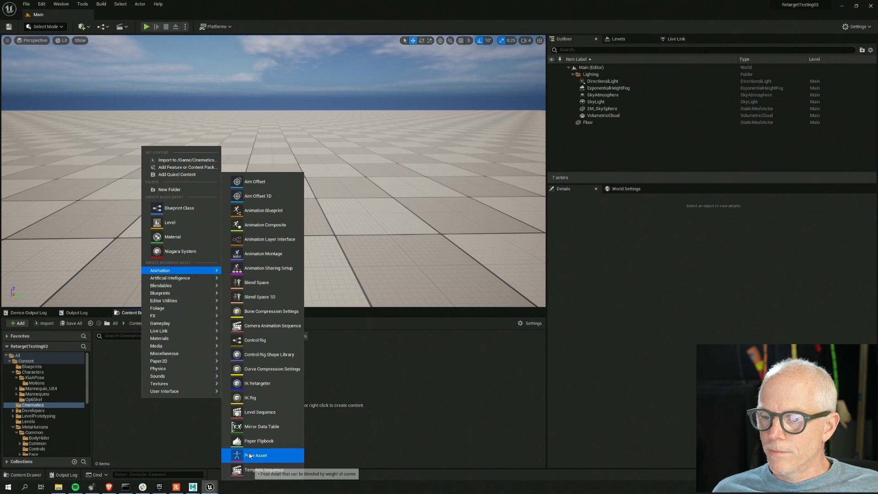
pyautogui.click(252, 412)
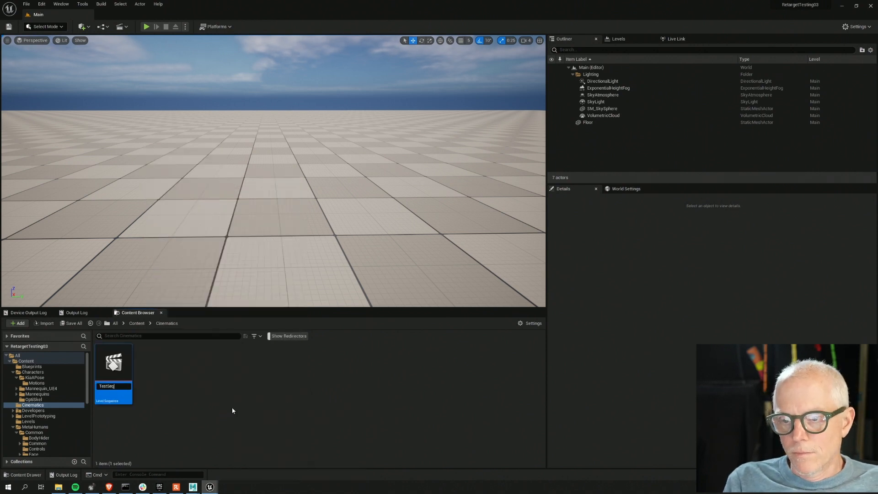
pyautogui.doubleClick(114, 371)
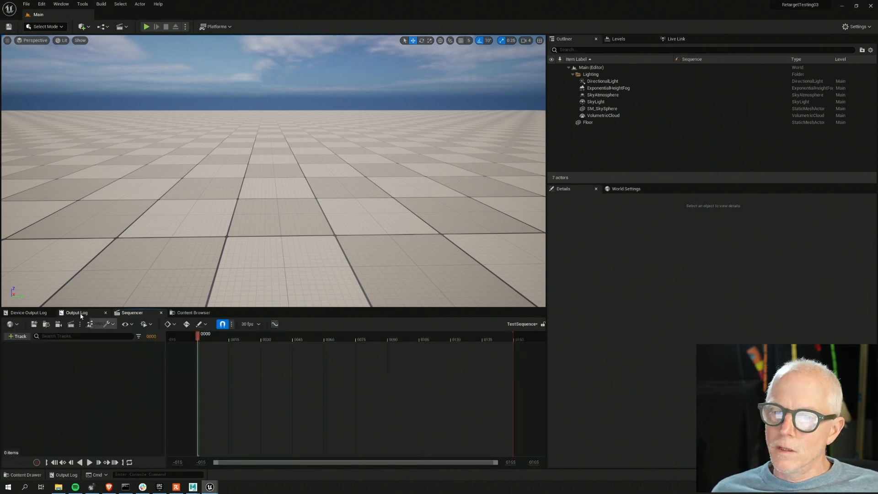
# Add BP_MHI_Doug01 from the MHI_Doug01 folder to TestSequence and frame the whole character in the viewport
pyautogui.click(193, 313)
pyautogui.scroll(-4, 32, 388)
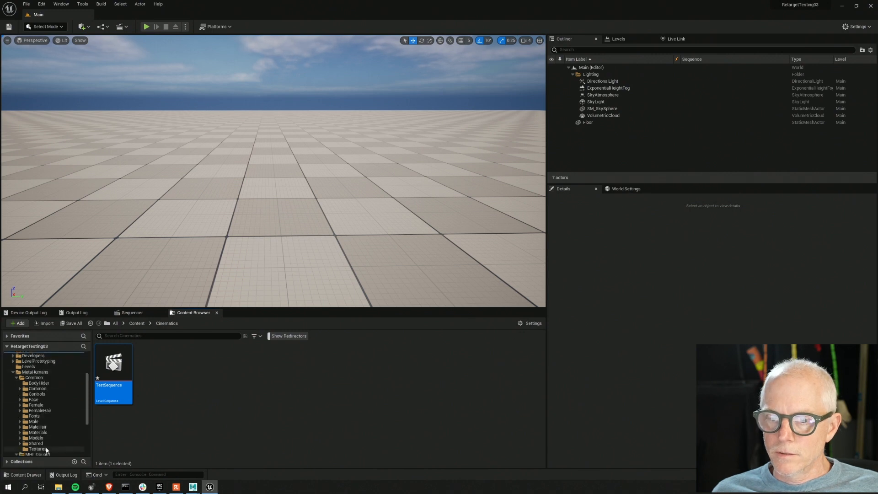
pyautogui.scroll(-3, 43, 411)
pyautogui.click(45, 411)
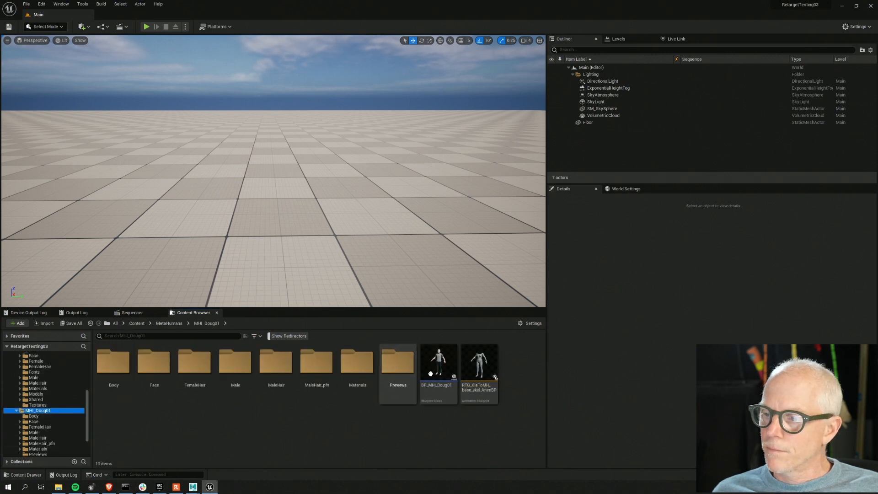
pyautogui.moveTo(438, 364); pyautogui.dragTo(67, 380)
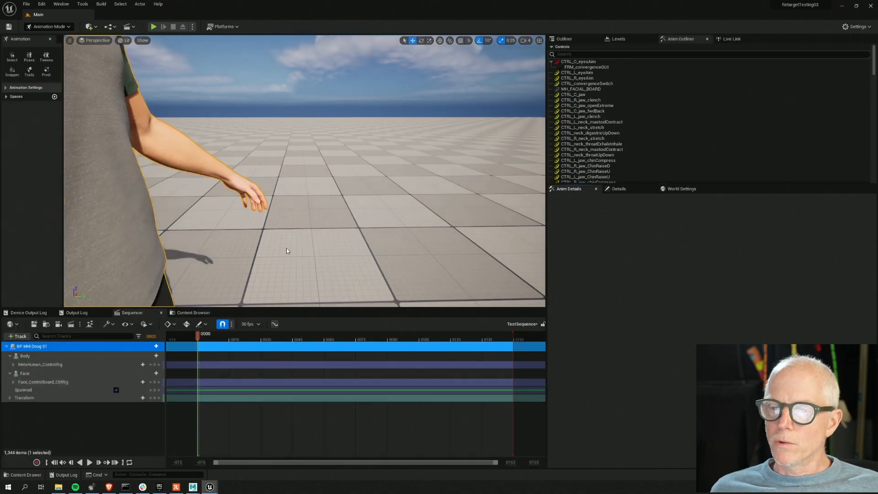
pyautogui.moveTo(429, 198)
pyautogui.keyDown('alt'); pyautogui.mouseDown(button='right')
pyautogui.moveTo(393, 198)
pyautogui.moveTo(429, 198)
pyautogui.mouseUp(button='right'); pyautogui.keyUp('alt')
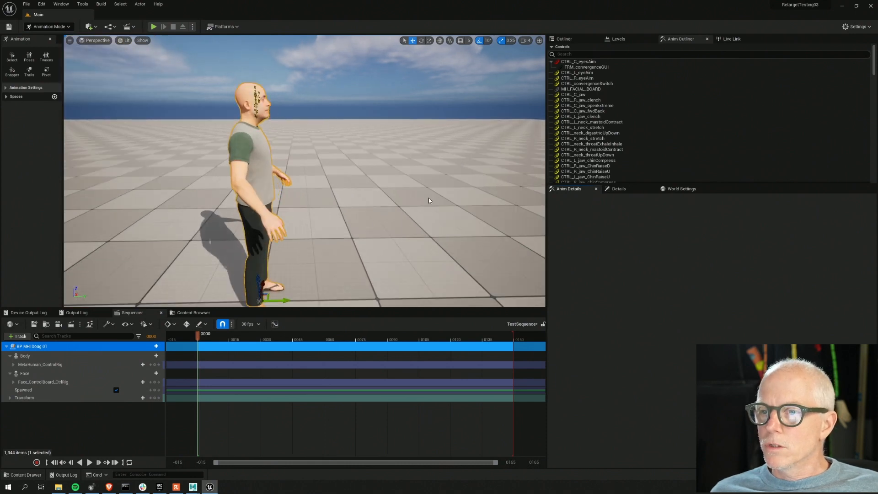
pyautogui.moveTo(429, 198)
pyautogui.keyDown('alt'); pyautogui.mouseDown()
pyautogui.moveTo(352, 200)
pyautogui.moveTo(426, 200)
pyautogui.mouseUp(); pyautogui.keyUp('alt')
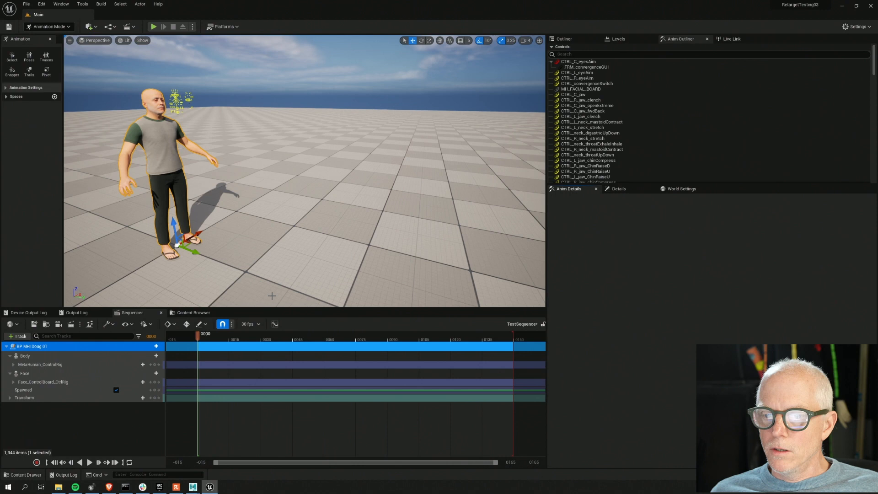
# Delete the MetaHuman_ControlRig and Face_ControlBoard_CtrlRig tracks and add the SourceSKM component under BP MHI Doug 01
pyautogui.click(59, 365)
pyautogui.keyDown('ctrl'); pyautogui.click(59, 383); pyautogui.keyUp('ctrl')
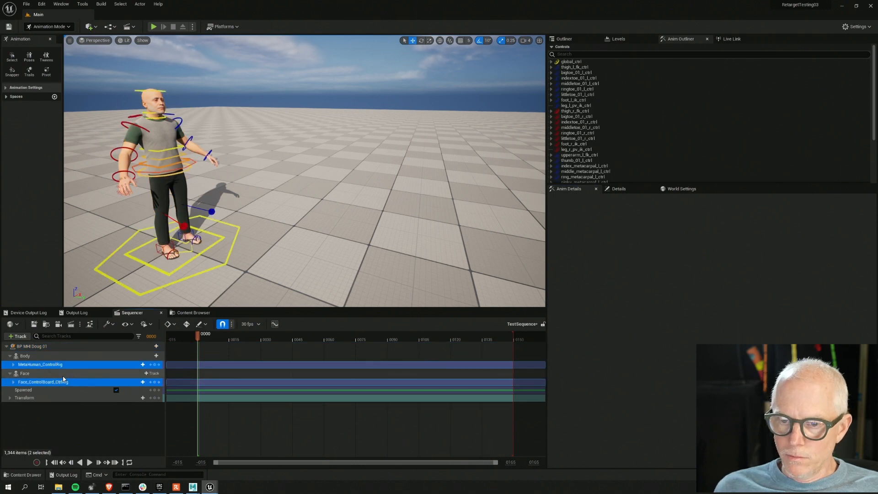
pyautogui.press('Delete')
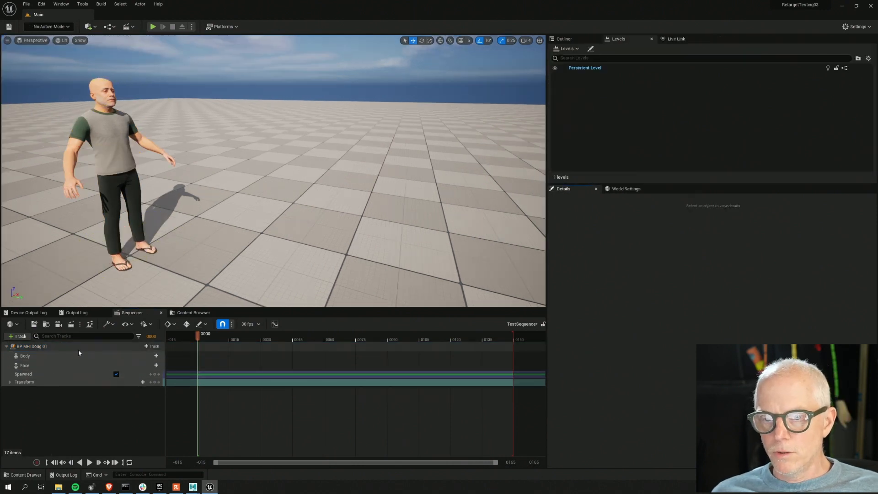
pyautogui.click(152, 346)
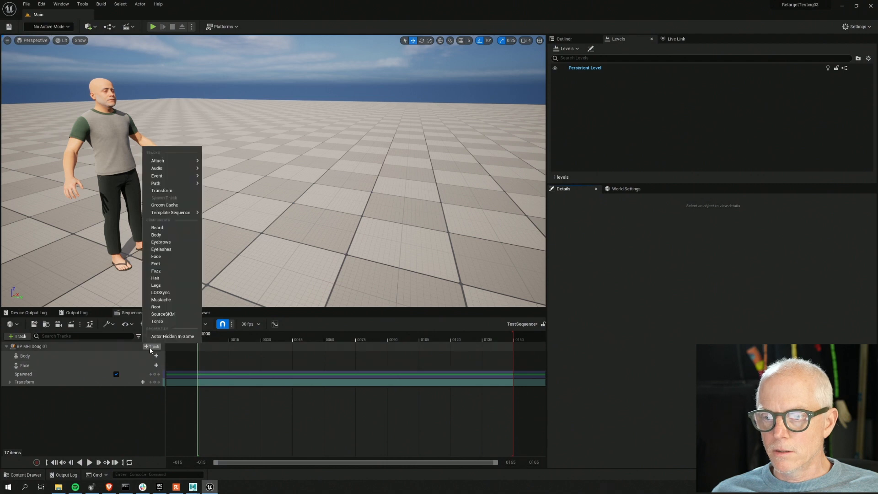
pyautogui.click(167, 315)
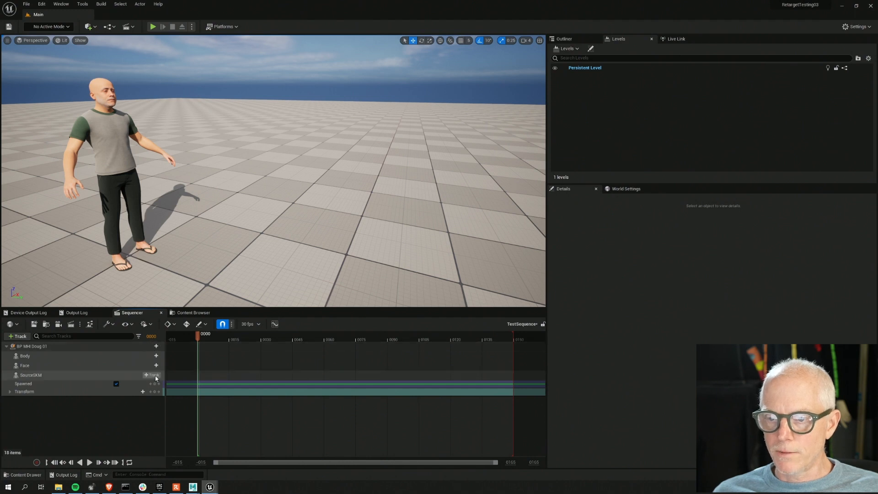
pyautogui.click(153, 376)
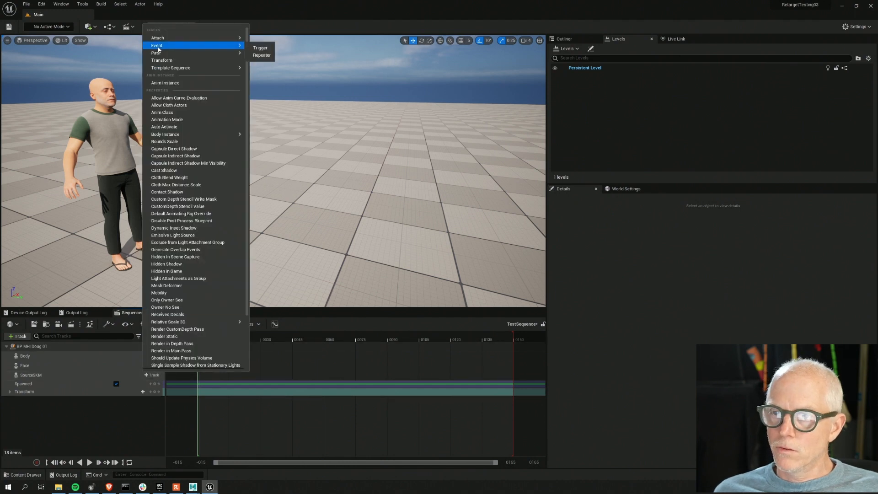
pyautogui.moveTo(162, 39)
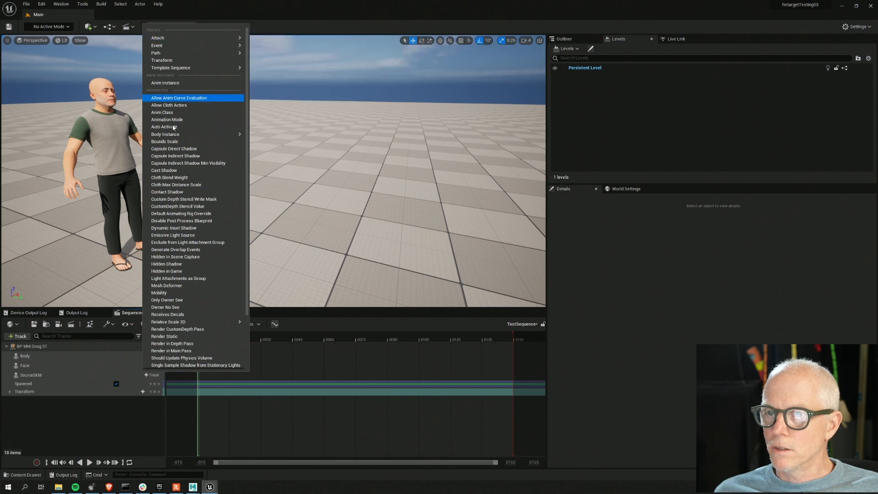
pyautogui.click(109, 442)
pyautogui.click(61, 375)
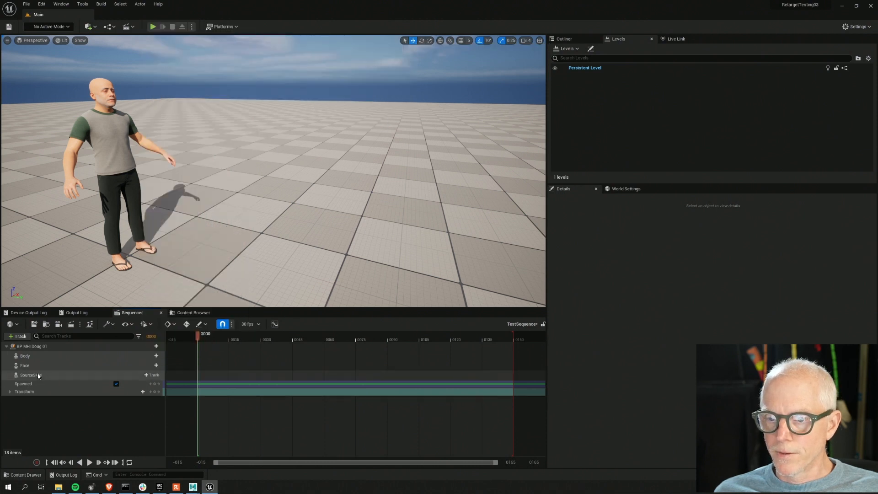
pyautogui.click(66, 450)
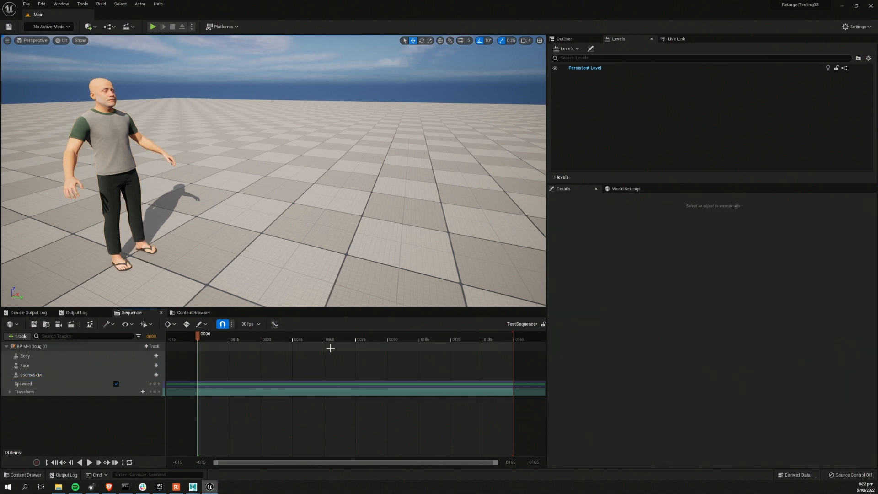
# Set the Source Skeleton property of BP MHI Doug 01 to SKM_KiaAPose
pyautogui.click(115, 346)
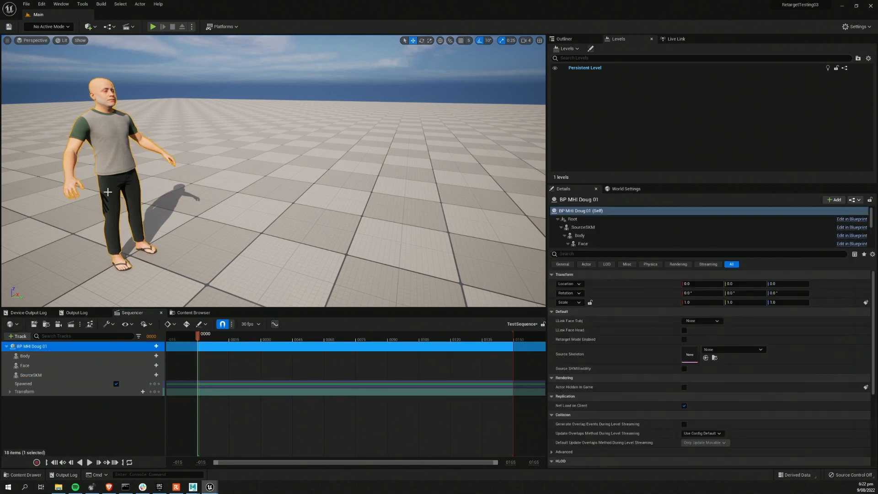
pyautogui.click(744, 350)
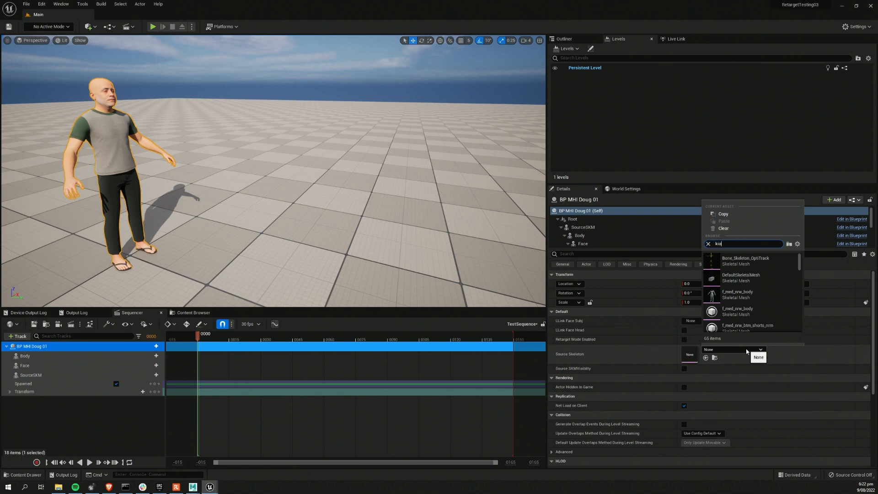
pyautogui.click(736, 261)
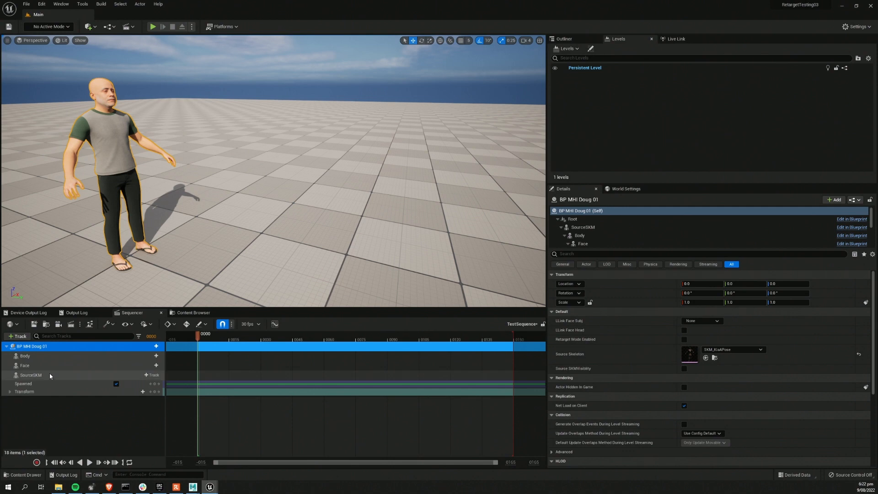
# Add an animation track with the RideIt_002 sequence to SourceSKM
pyautogui.click(152, 375)
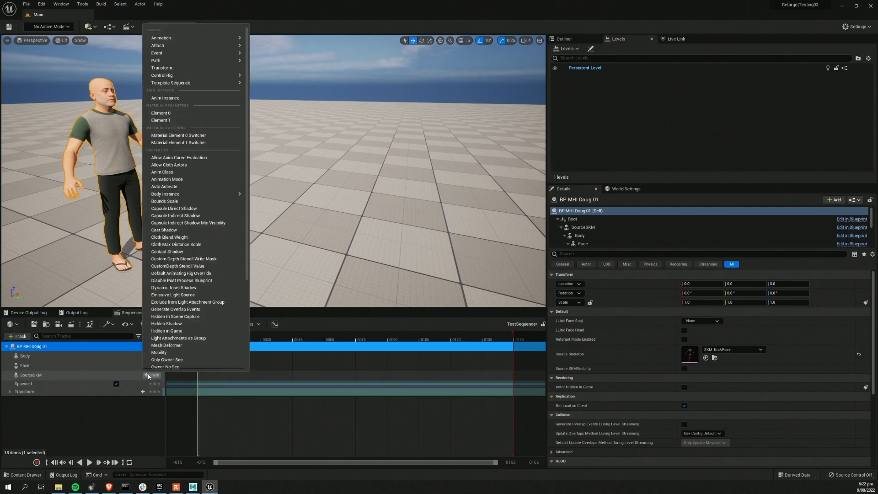
pyautogui.moveTo(183, 38)
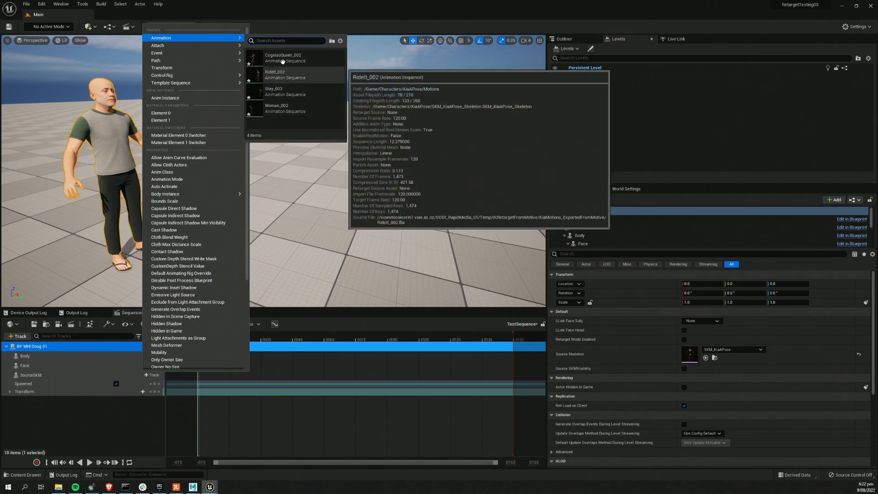
pyautogui.click(280, 75)
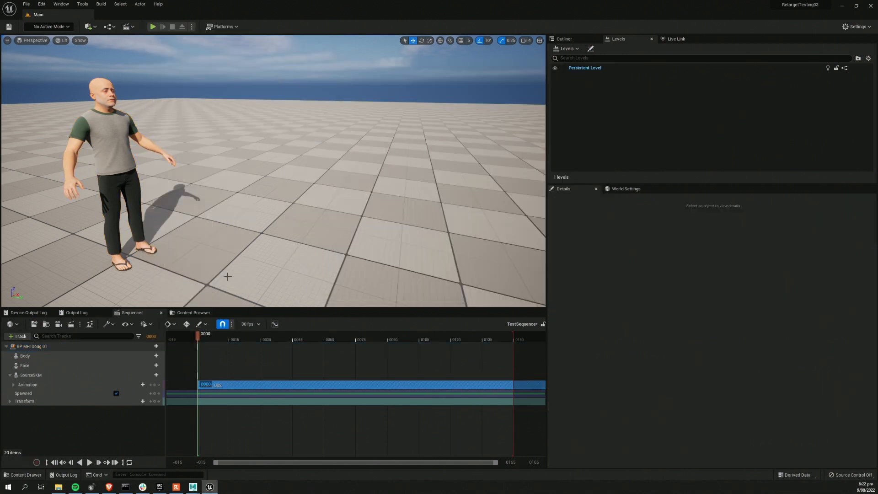
# Set the timeline's view range end to 600 and extend the playback end to about the end of the animation clip
pyautogui.click(509, 462)
pyautogui.write('600')
pyautogui.press('Return')
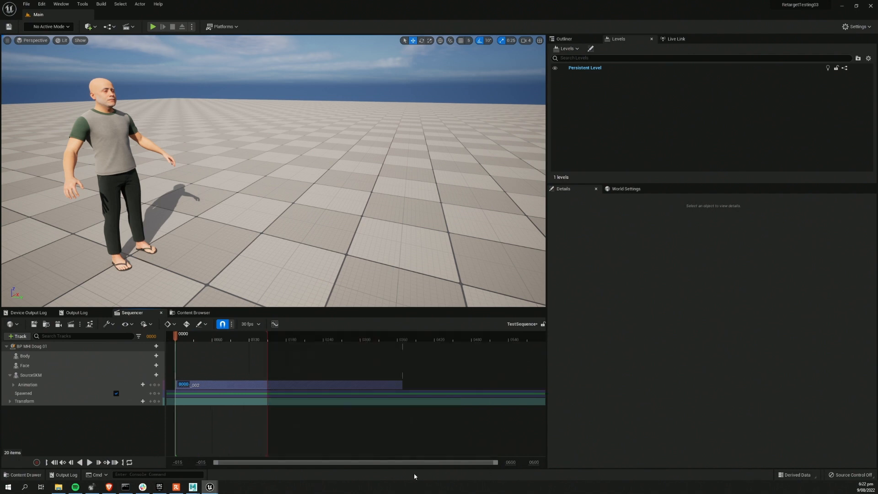
pyautogui.moveTo(267, 336); pyautogui.dragTo(401, 339)
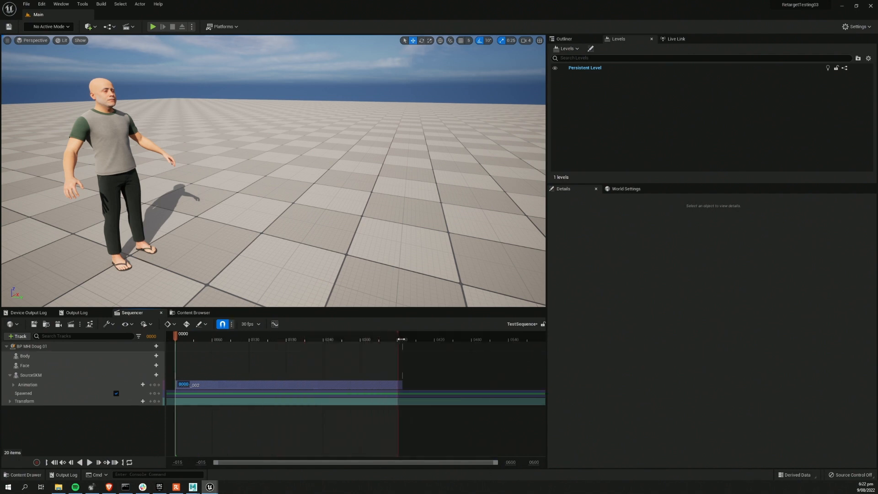
# Compare the source mesh with the MetaHuman by enabling BP MHI Doug 01's Source SKMVisibility, scrubbing to frame 190, and hiding it again
pyautogui.moveTo(177, 336); pyautogui.dragTo(205, 336)
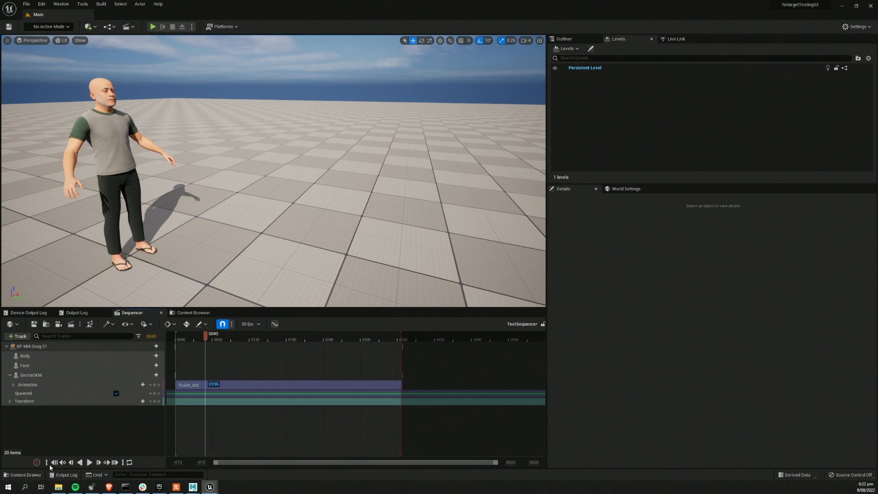
pyautogui.click(51, 463)
pyautogui.click(462, 346)
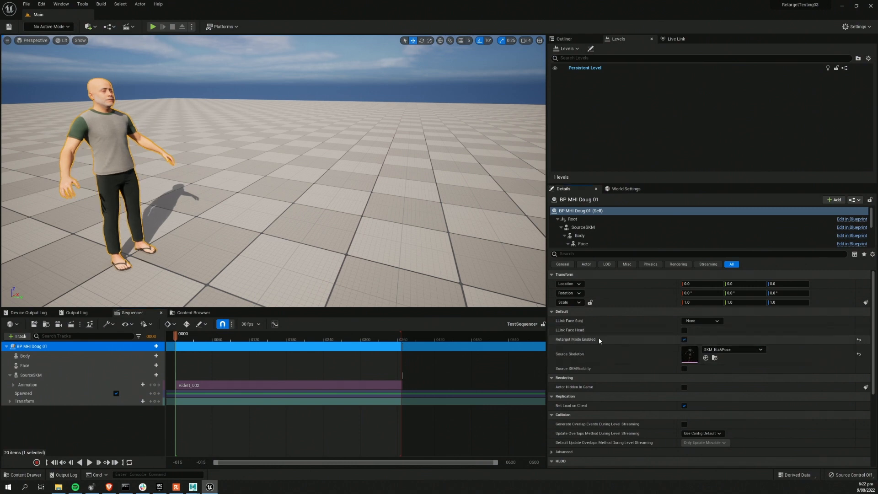
pyautogui.click(684, 340)
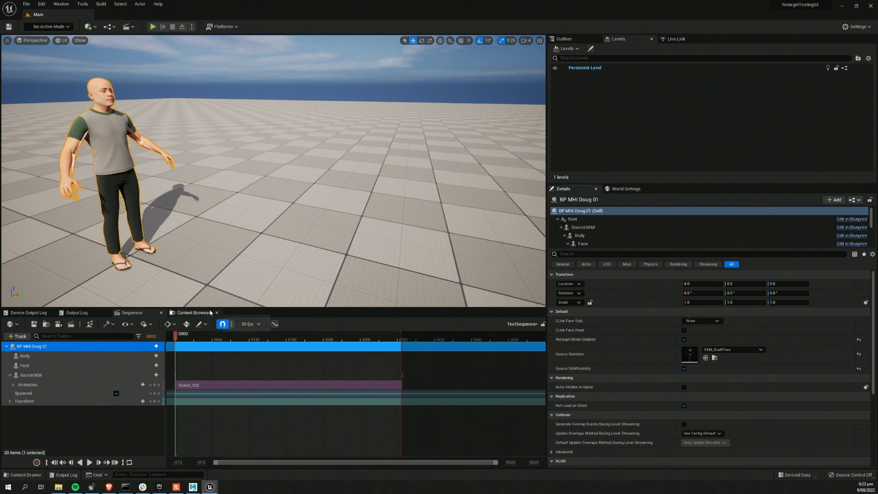
pyautogui.moveTo(180, 339); pyautogui.dragTo(293, 346)
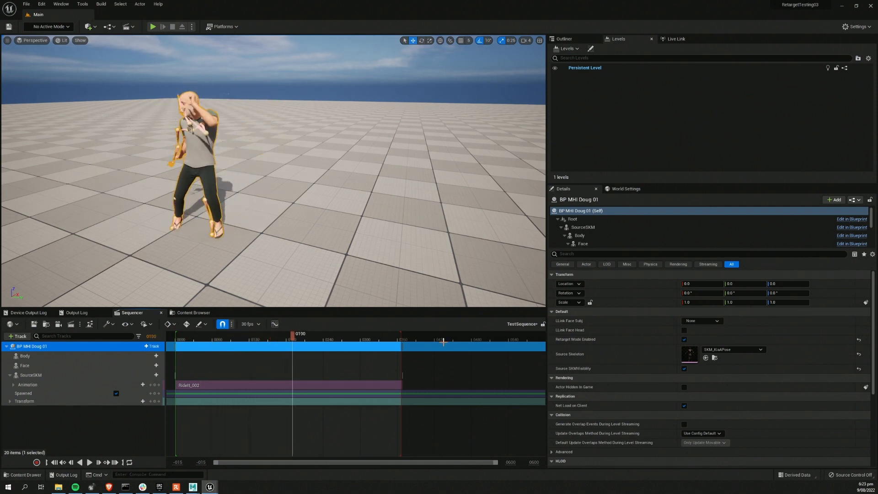
pyautogui.click(684, 369)
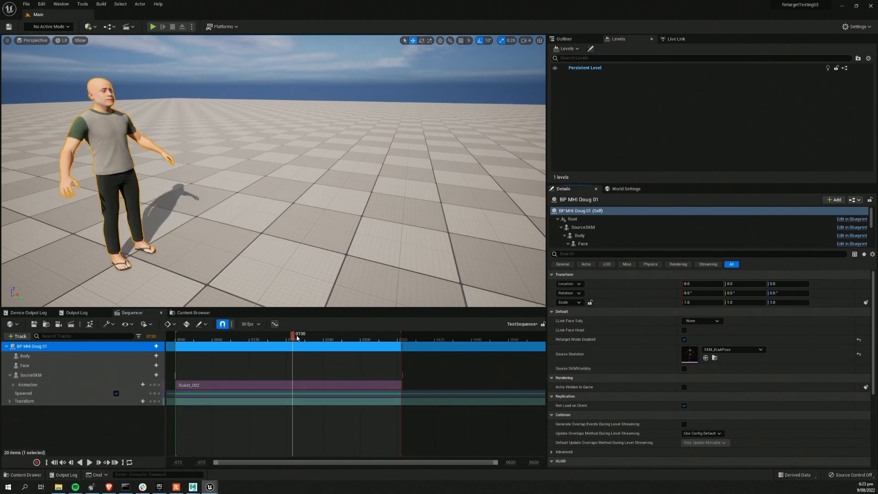
# Play the sequence and look over the available options for the RideIt_002 clip and the BP MHI Doug 01 track
pyautogui.click(91, 464)
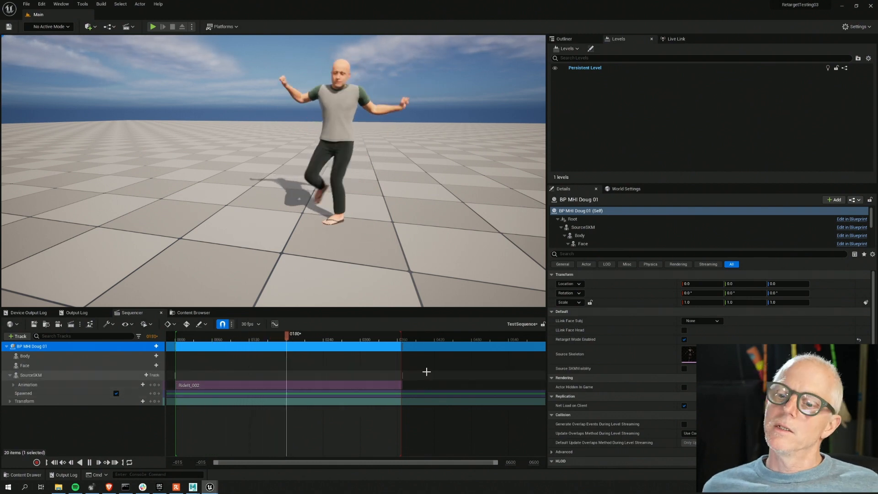
pyautogui.rightClick(355, 381)
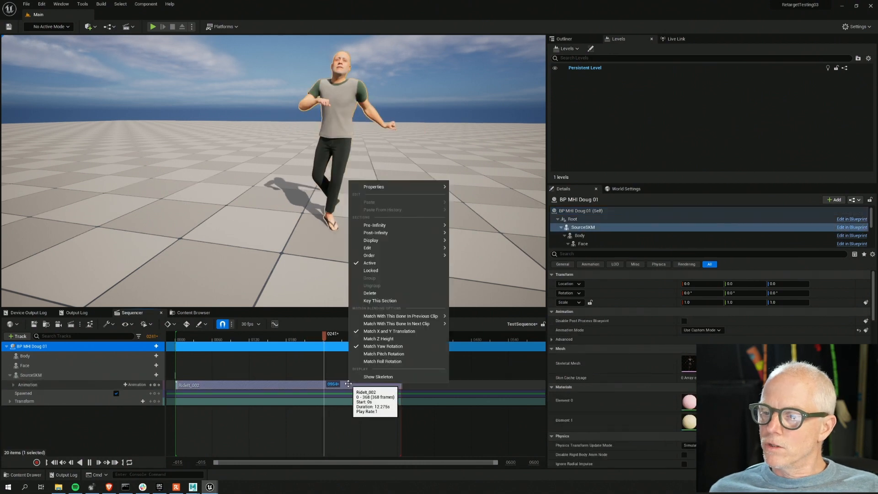
pyautogui.click(321, 422)
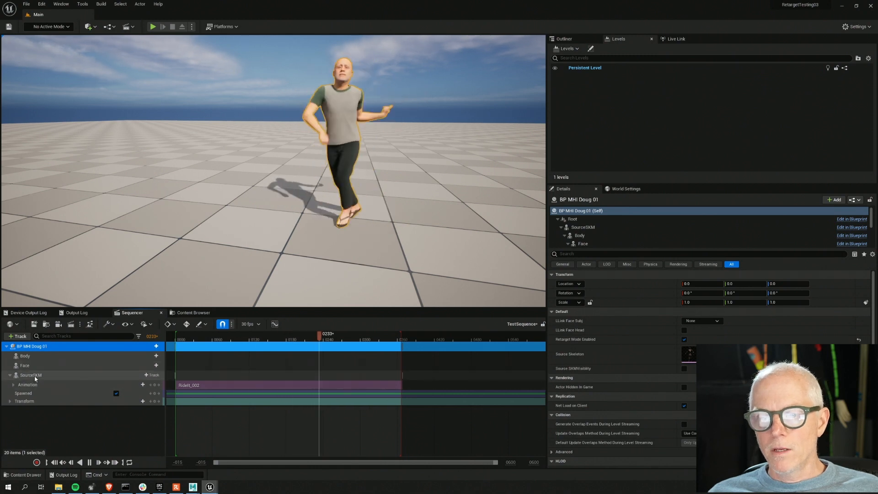
pyautogui.rightClick(37, 350)
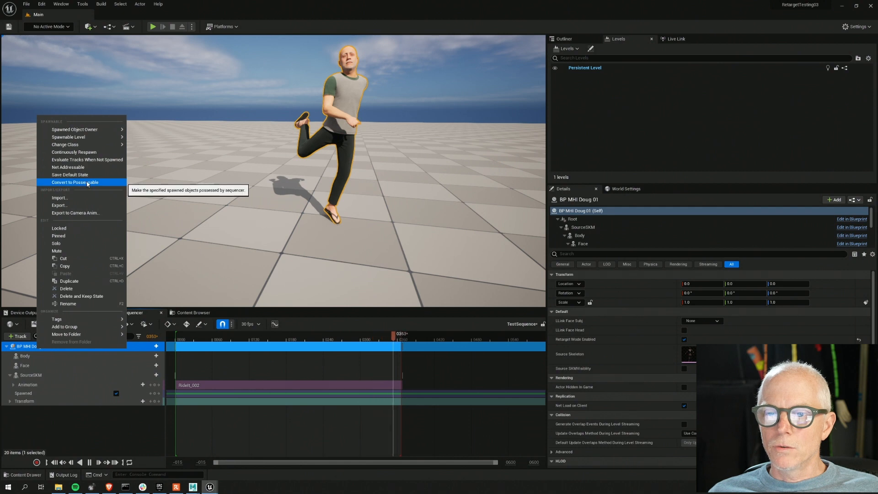
pyautogui.press('space')
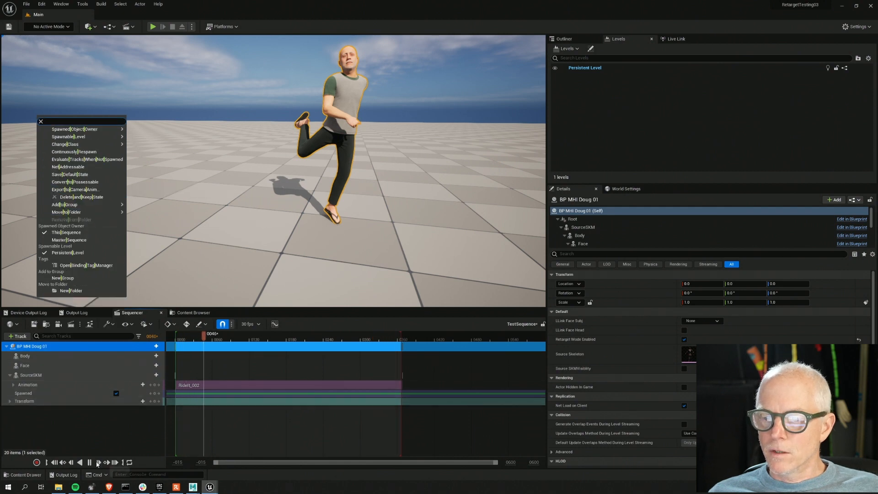
pyautogui.click(97, 462)
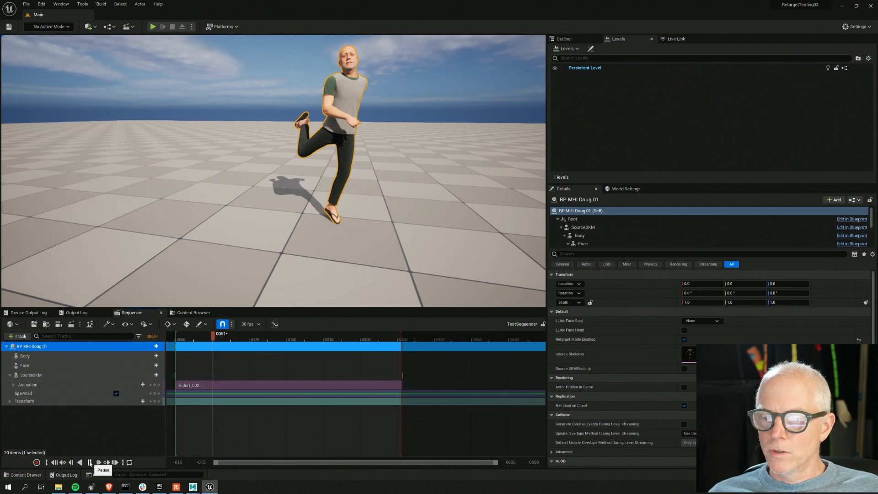
# Examine the Body track's baking options, including Bake Animation Sequence, Edit With FK Control Rig and Bake To Control Rig
pyautogui.click(35, 361)
pyautogui.rightClick(36, 359)
pyautogui.moveTo(65, 247)
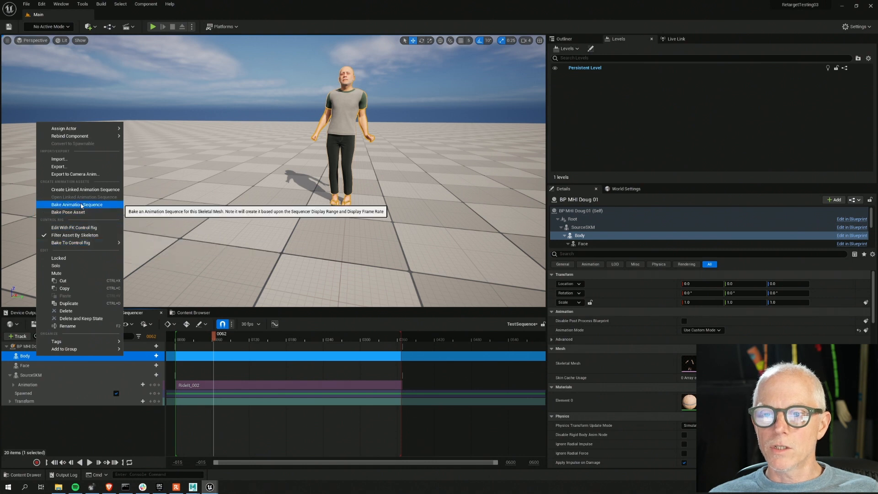
pyautogui.moveTo(101, 242)
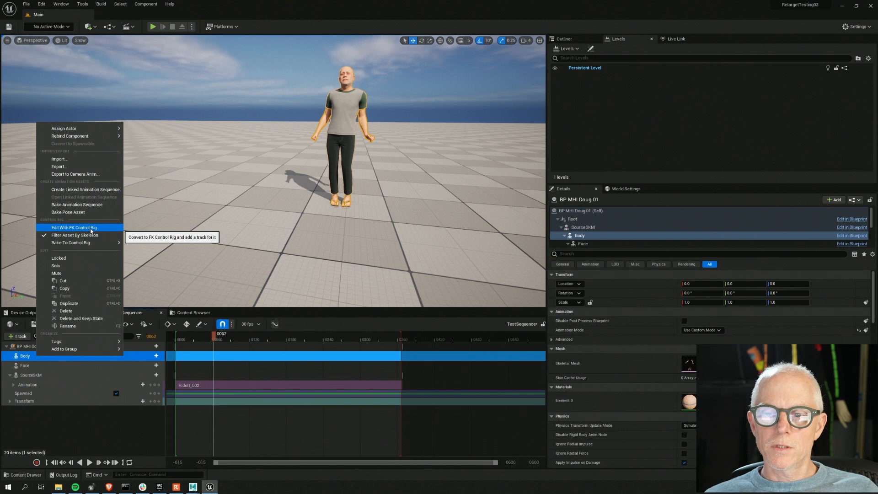
pyautogui.click(120, 418)
# Preview the retargeted RideIt_002 motion by playing the sequence from about frame 101
pyautogui.moveTo(224, 338); pyautogui.dragTo(238, 337)
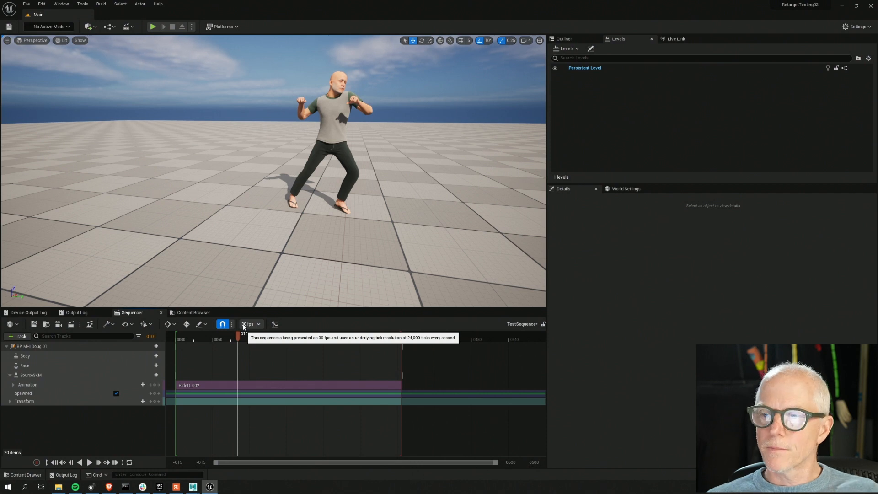
pyautogui.press('space')
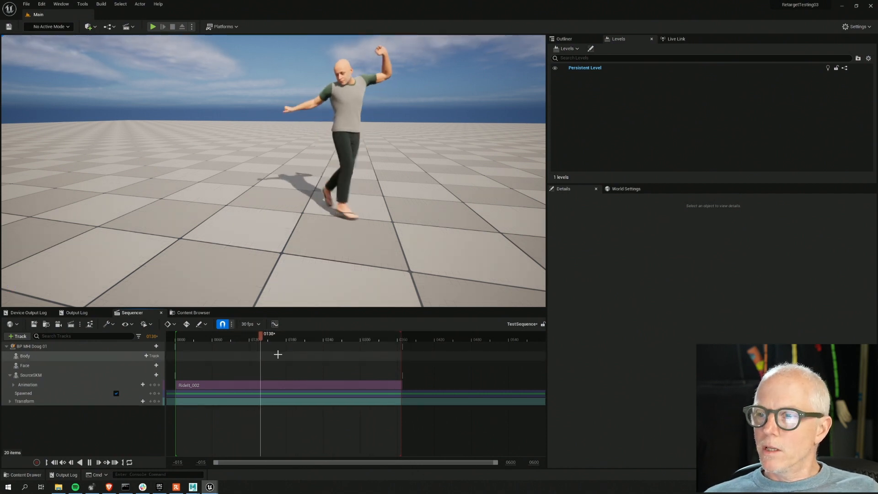
pyautogui.press('space')
# Replace the animation of the SourceSKM clip with Woman_002
pyautogui.rightClick(223, 386)
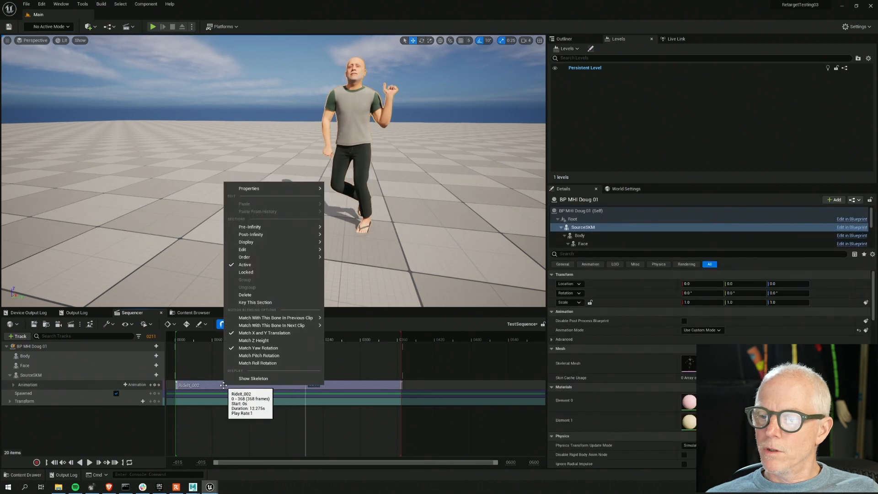
pyautogui.moveTo(252, 189)
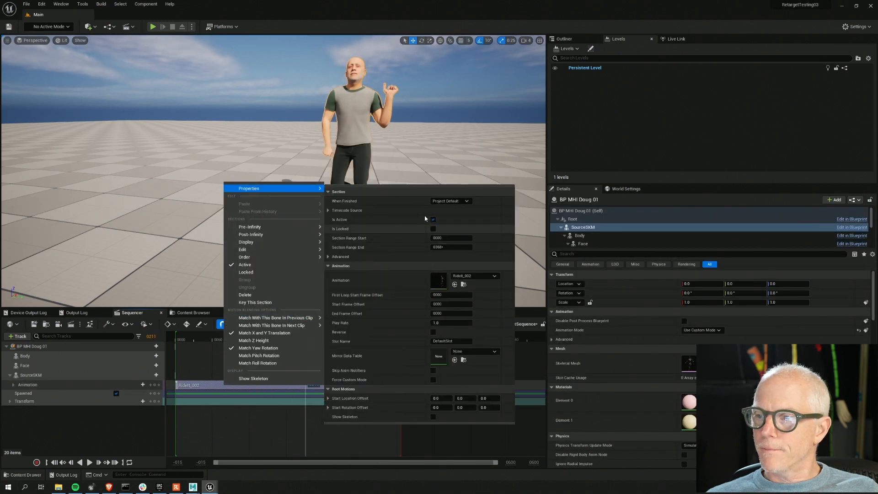
pyautogui.click(467, 276)
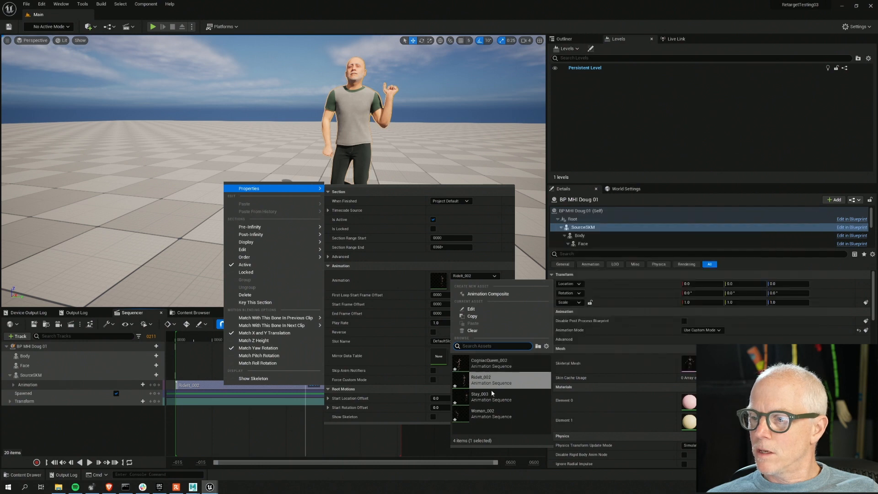
pyautogui.click(492, 414)
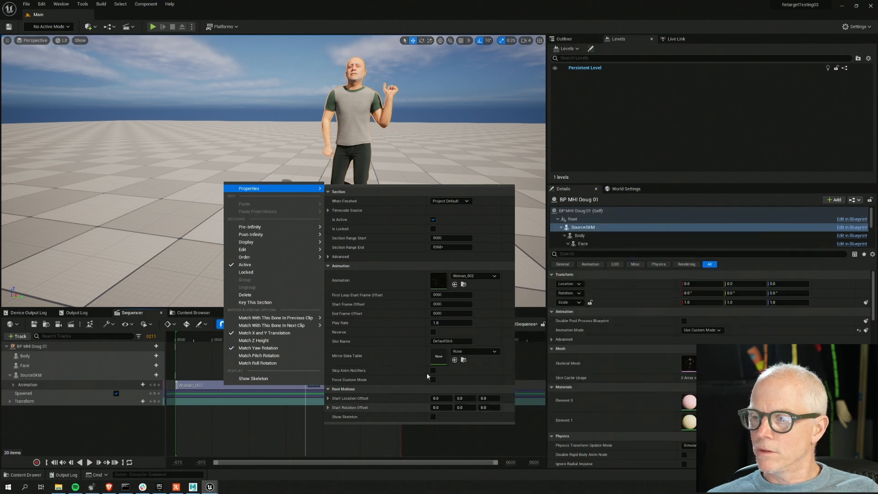
pyautogui.click(235, 417)
# Play the sequence and extend the Woman_002 clip to the end of the playback range
pyautogui.click(196, 341)
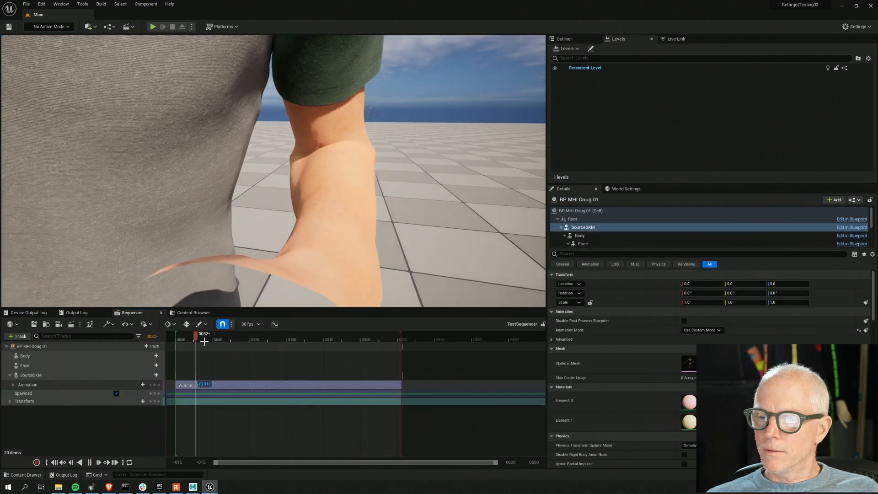
pyautogui.press('space')
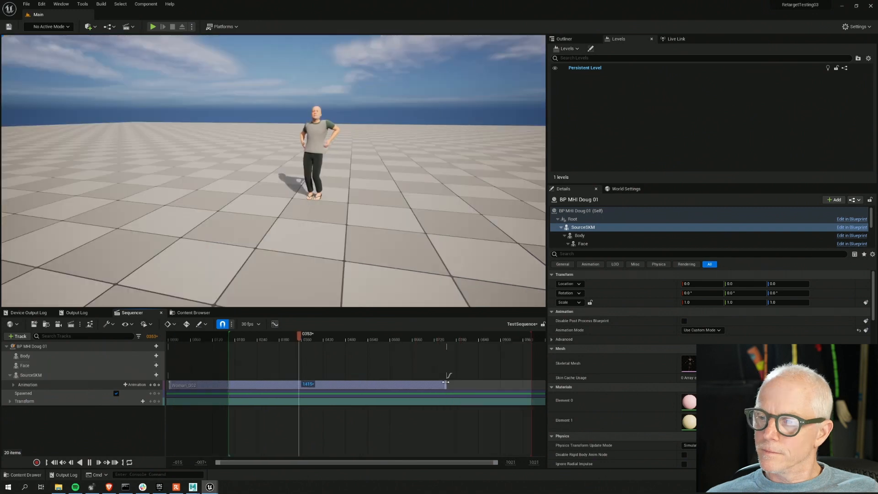
pyautogui.moveTo(445, 381); pyautogui.dragTo(531, 384)
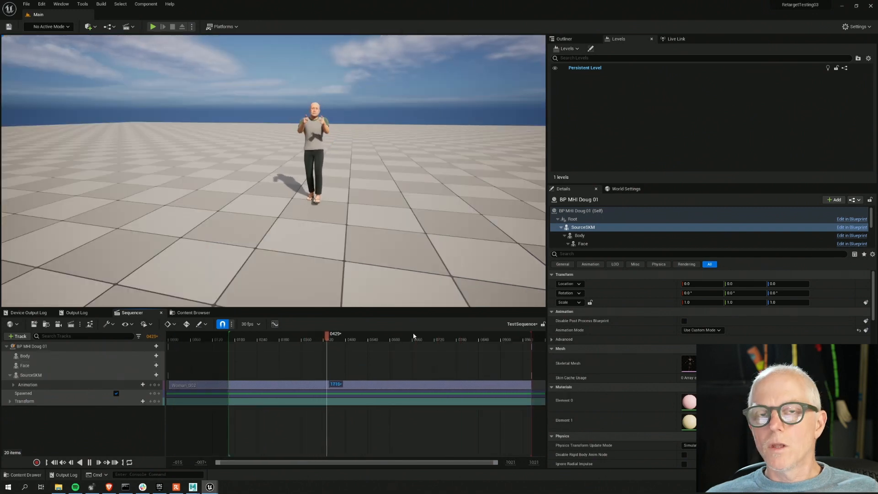